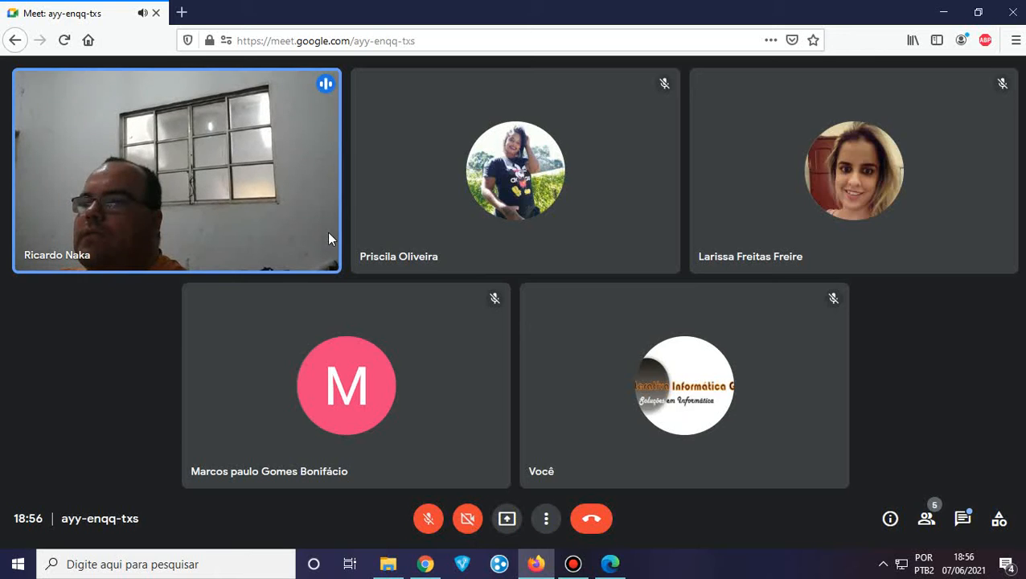
Open Meet's 'Mensagens na chamada' chat panel, then bring the Apostila de Informática Básica PDF forward
{"action": "mouse_move", "coordinate": [386, 321]}
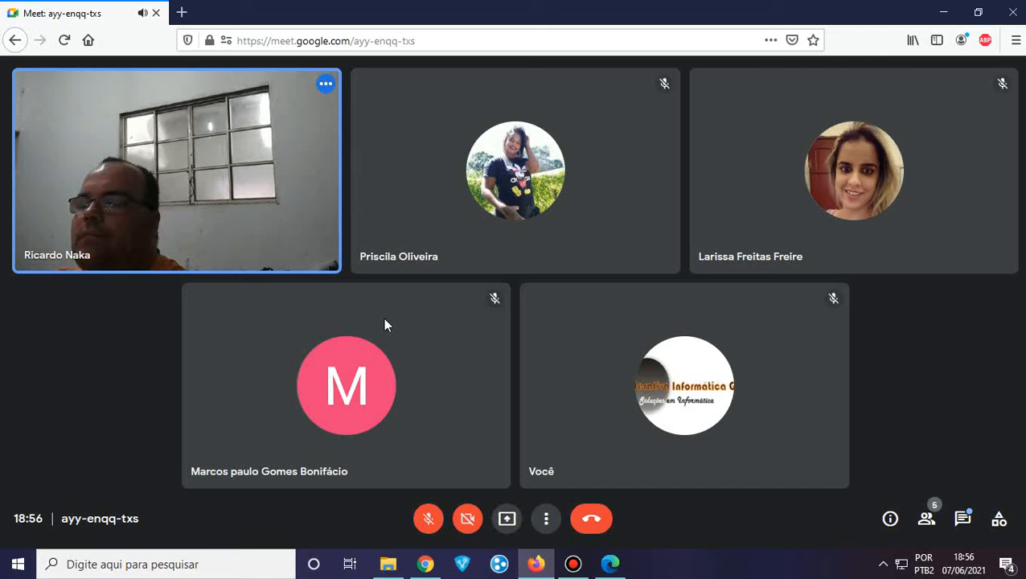
{"action": "mouse_move", "coordinate": [397, 224]}
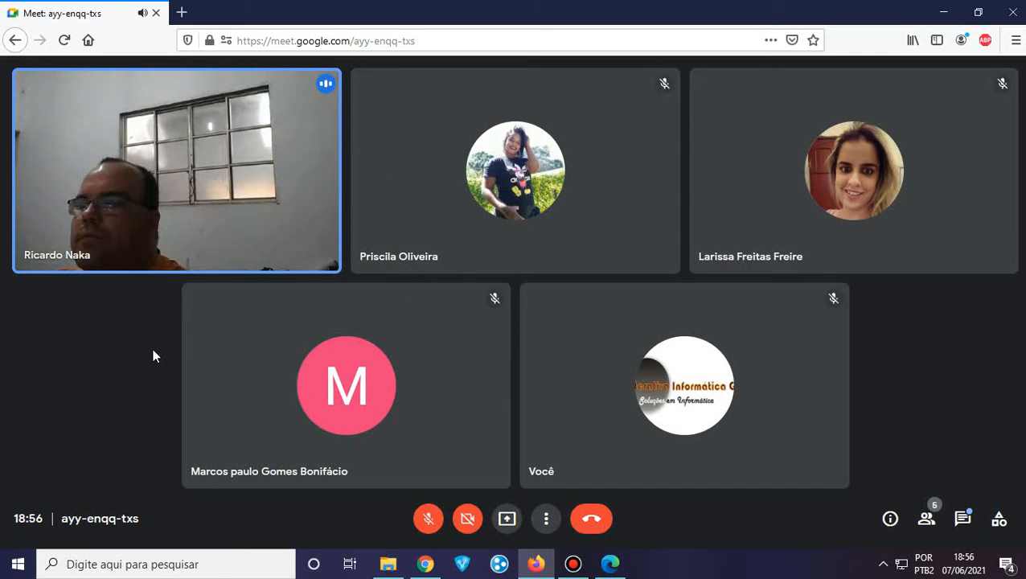
{"action": "mouse_move", "coordinate": [346, 363]}
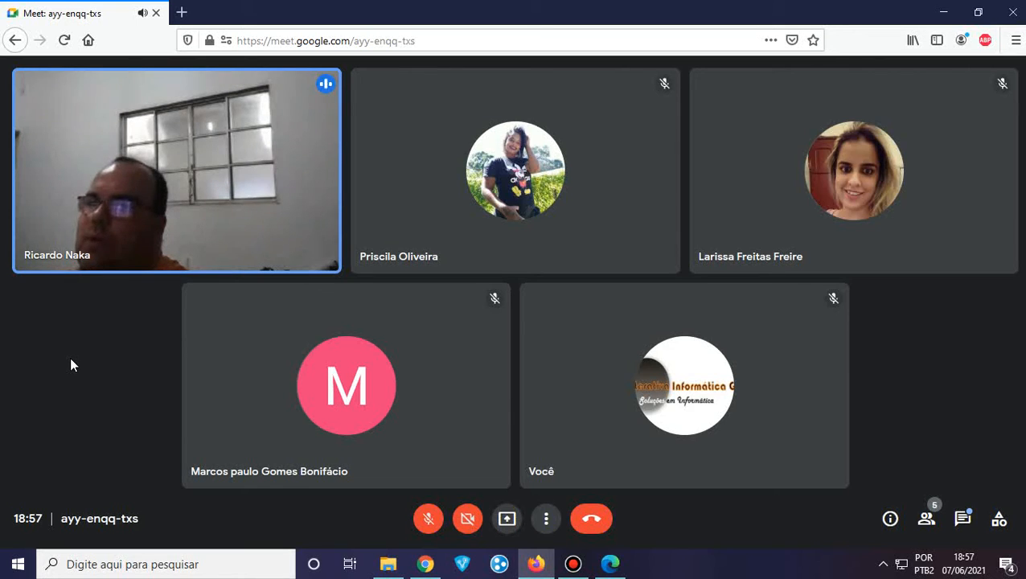
{"action": "left_click", "coordinate": [964, 519]}
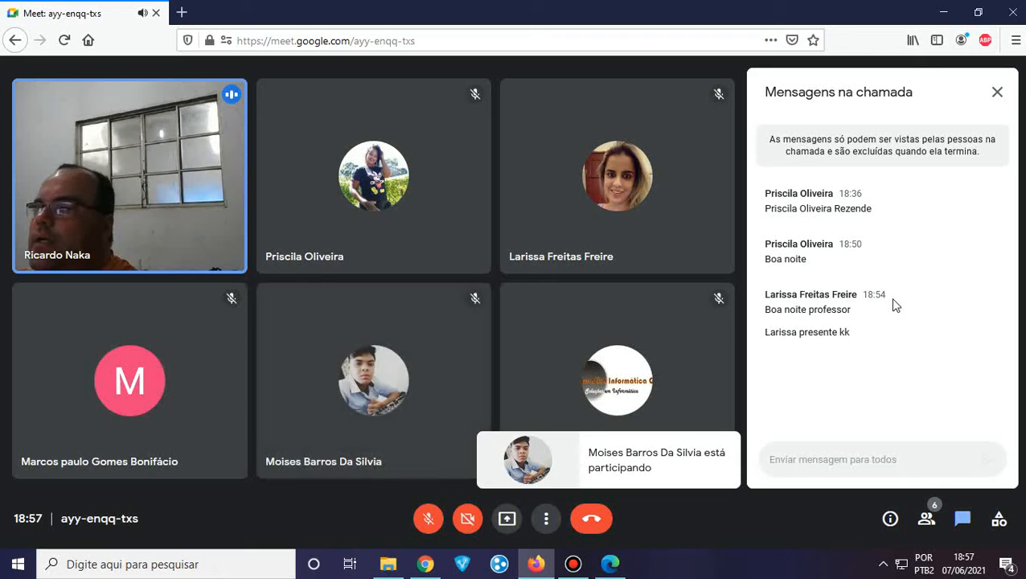
{"action": "mouse_move", "coordinate": [659, 383]}
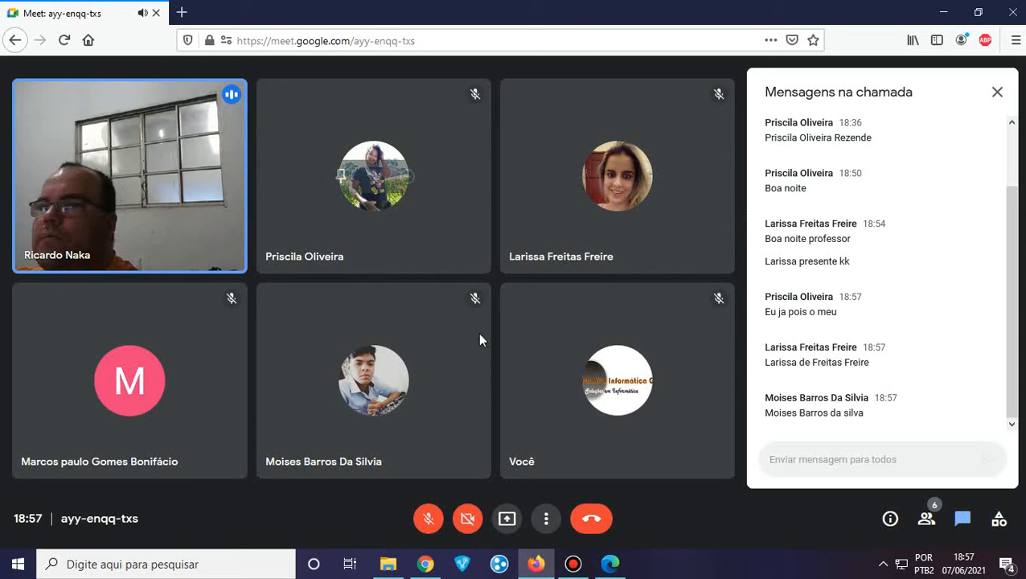
{"action": "left_click", "coordinate": [611, 564]}
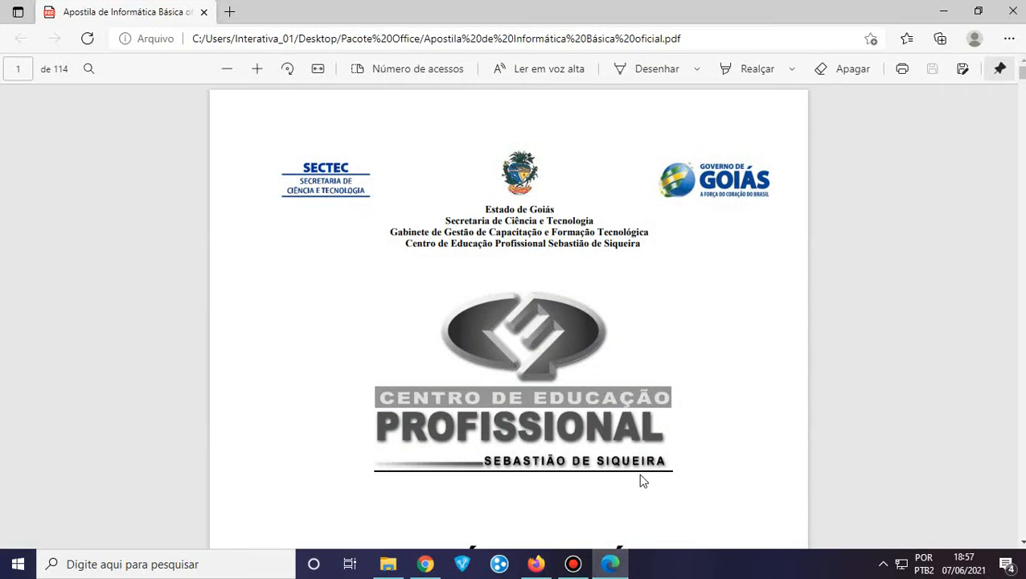
Minimize Edge, share the entire screen via Apresentar agora, then return to the handout PDF
{"action": "left_click", "coordinate": [951, 8]}
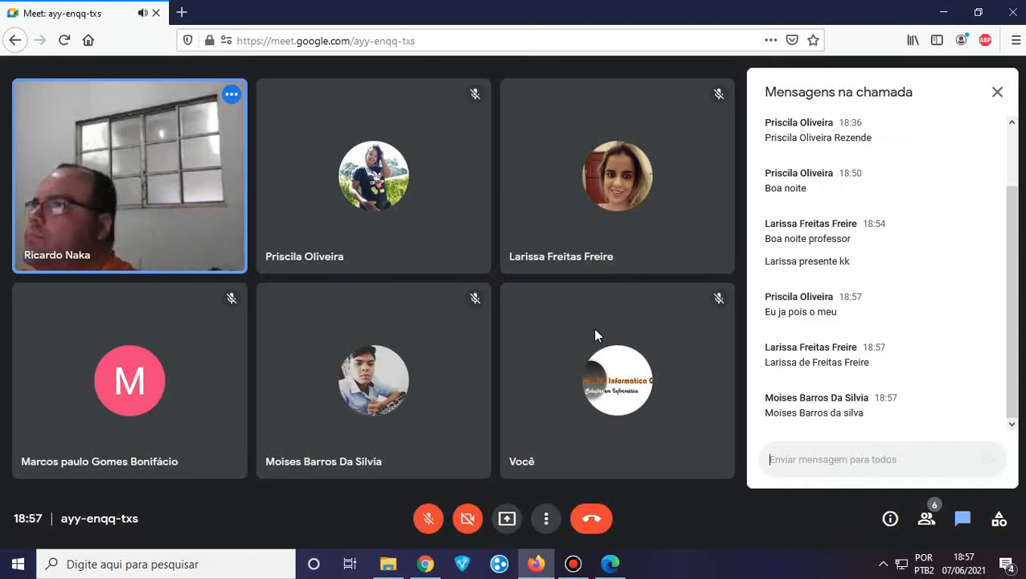
{"action": "left_click", "coordinate": [506, 522]}
{"action": "left_click", "coordinate": [584, 439]}
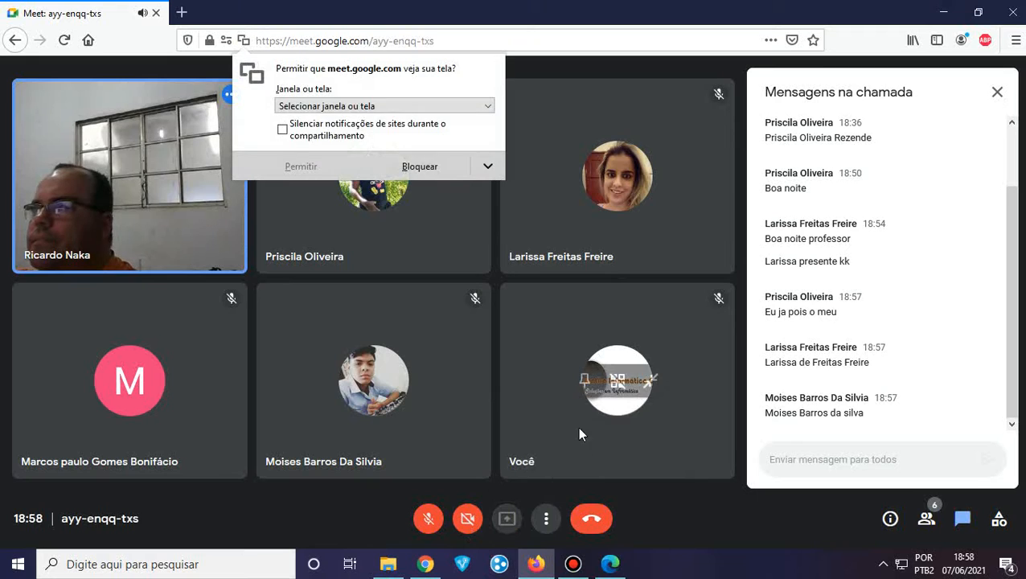
{"action": "left_click", "coordinate": [385, 105]}
{"action": "left_click", "coordinate": [327, 176]}
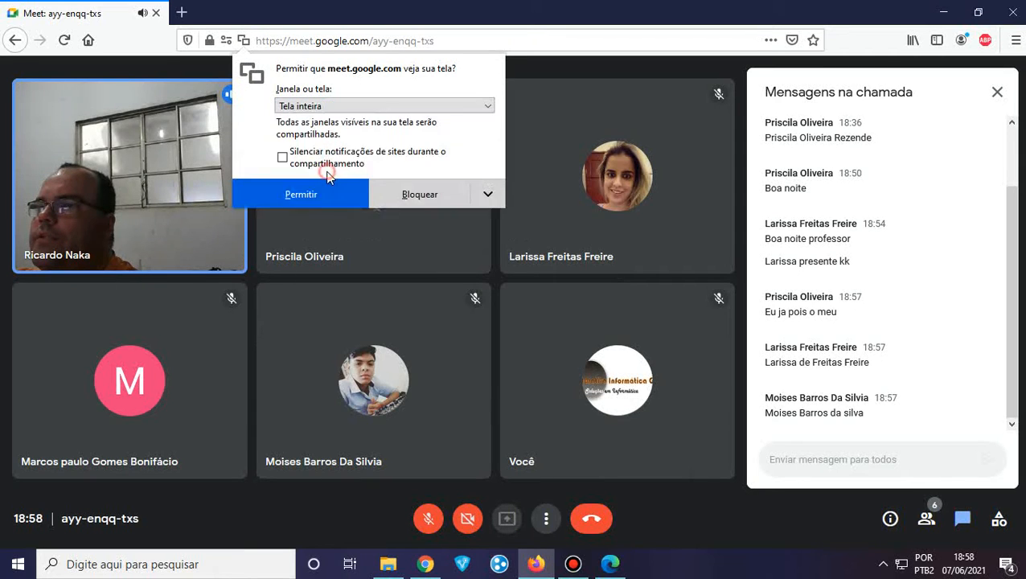
{"action": "left_click", "coordinate": [326, 413]}
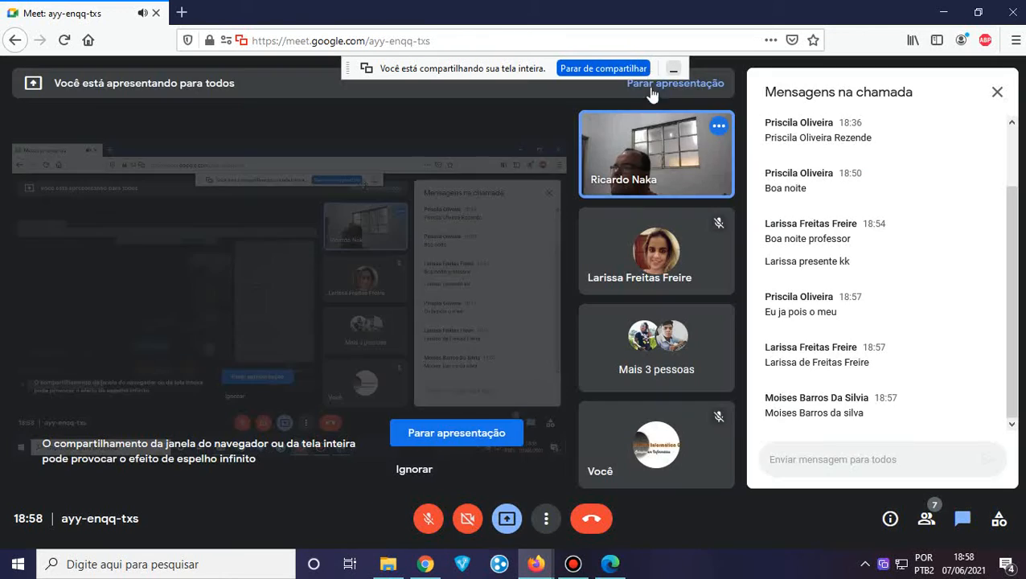
{"action": "left_click", "coordinate": [611, 564]}
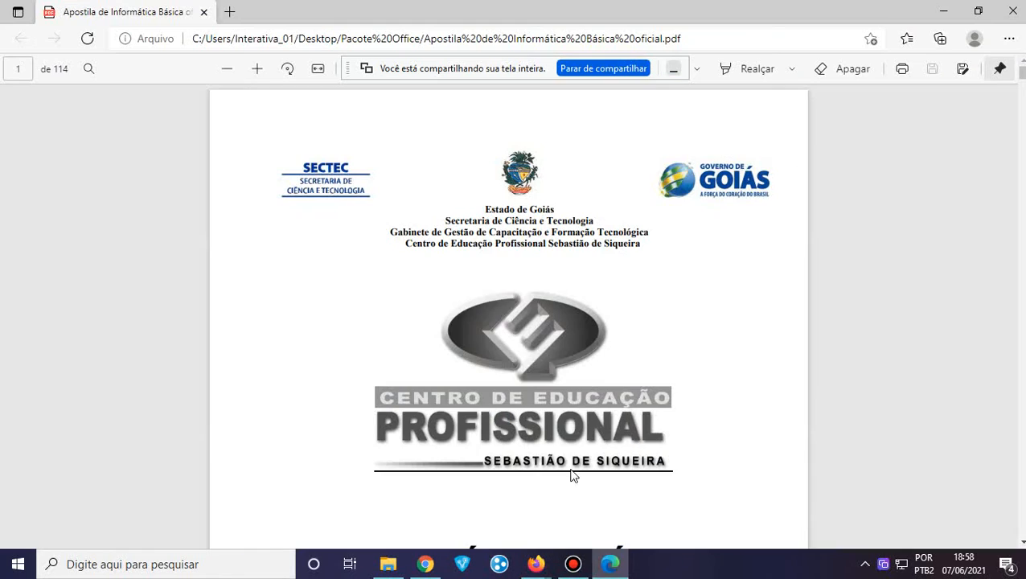
Scroll the handout to page 42, 'Introdução ao Microsoft Word', dismissing the sharing notices
{"action": "scroll", "coordinate": [571, 393], "scroll_direction": "down", "scroll_amount": 3}
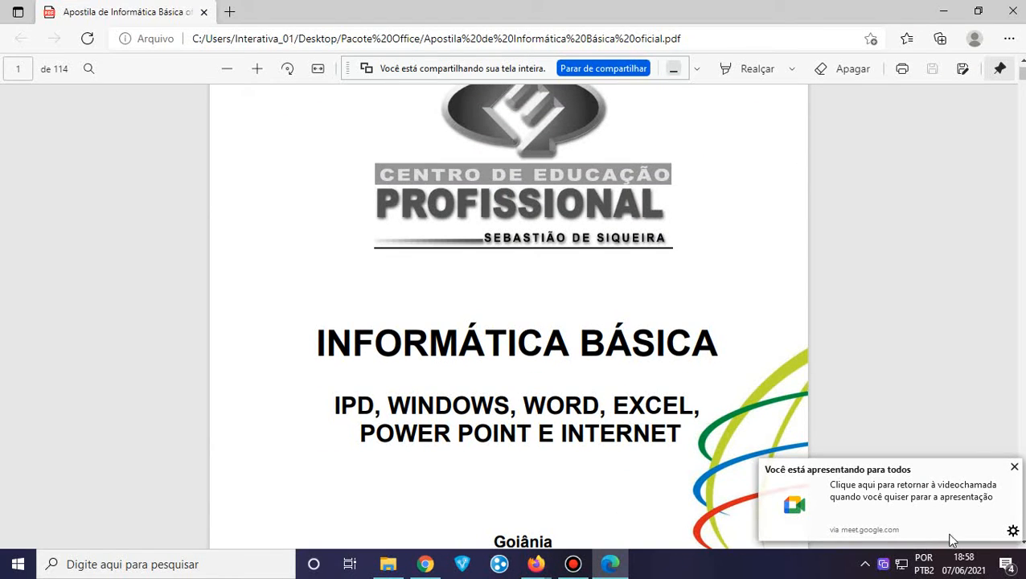
{"action": "left_click", "coordinate": [1016, 468]}
{"action": "scroll", "coordinate": [736, 325], "scroll_direction": "down", "scroll_amount": 5}
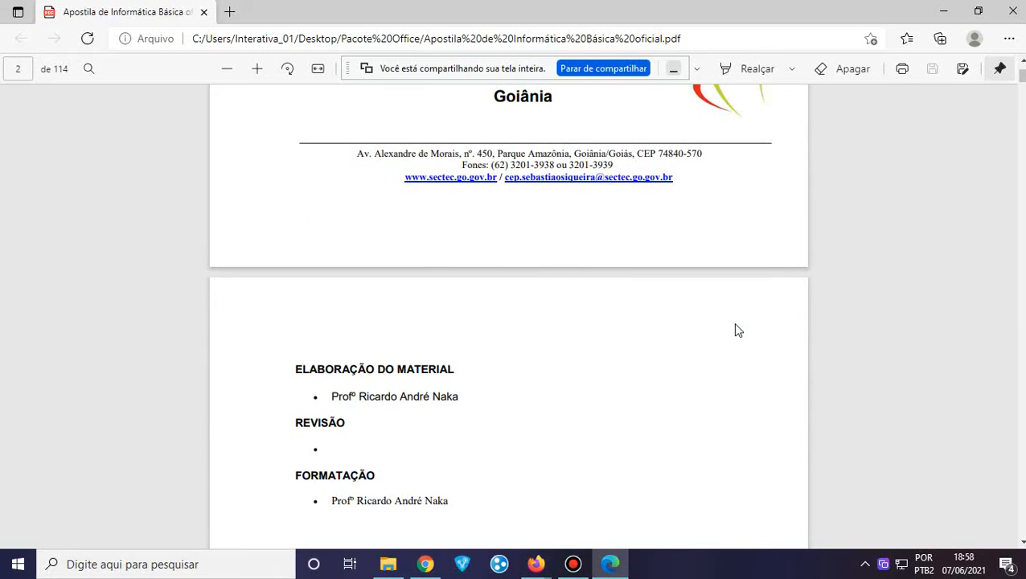
{"action": "scroll", "coordinate": [735, 326], "scroll_direction": "down", "scroll_amount": 5}
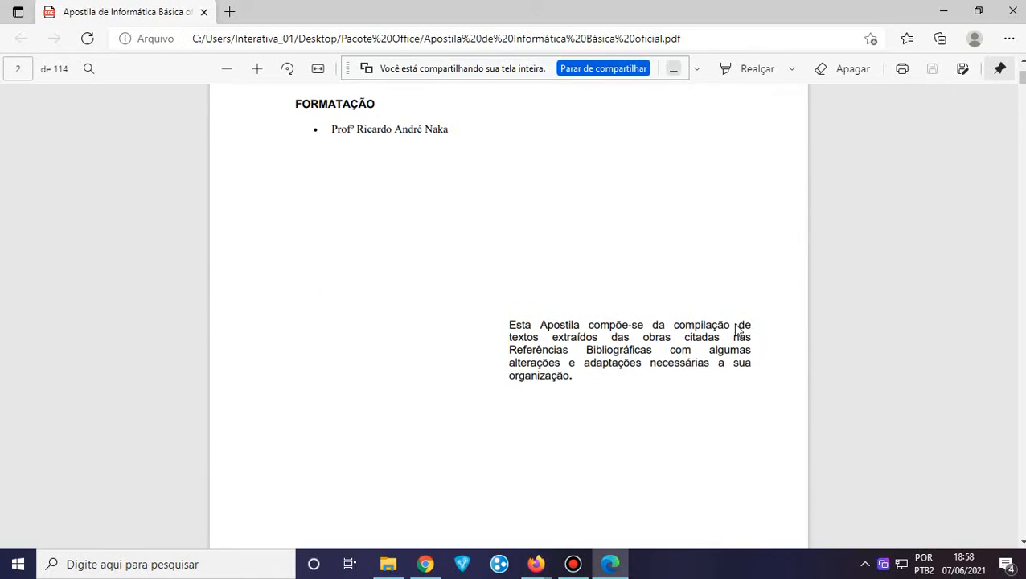
{"action": "scroll", "coordinate": [735, 329], "scroll_direction": "down", "scroll_amount": 2}
{"action": "scroll", "coordinate": [735, 330], "scroll_direction": "down", "scroll_amount": 1}
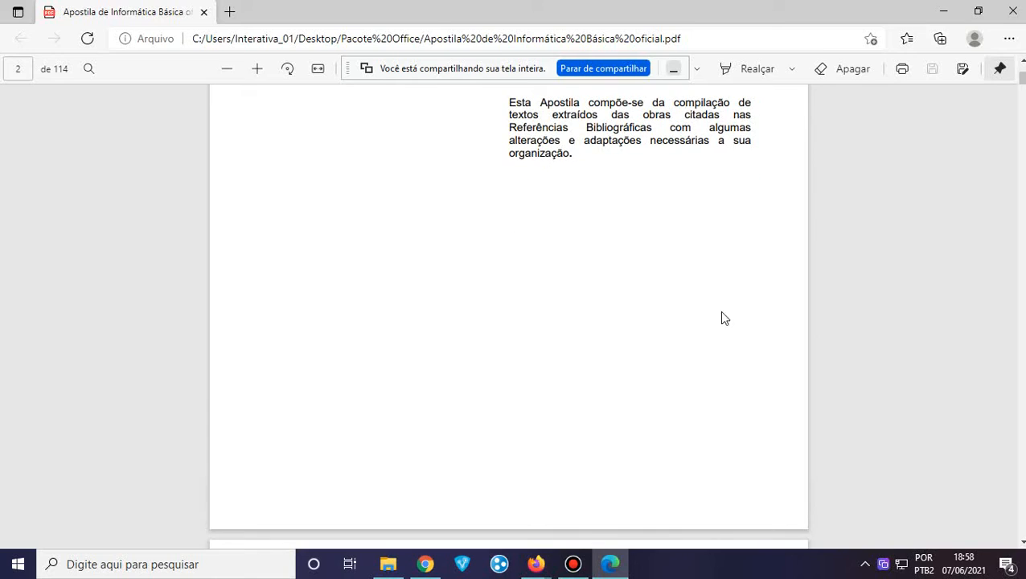
{"action": "scroll", "coordinate": [704, 287], "scroll_direction": "down", "scroll_amount": 8}
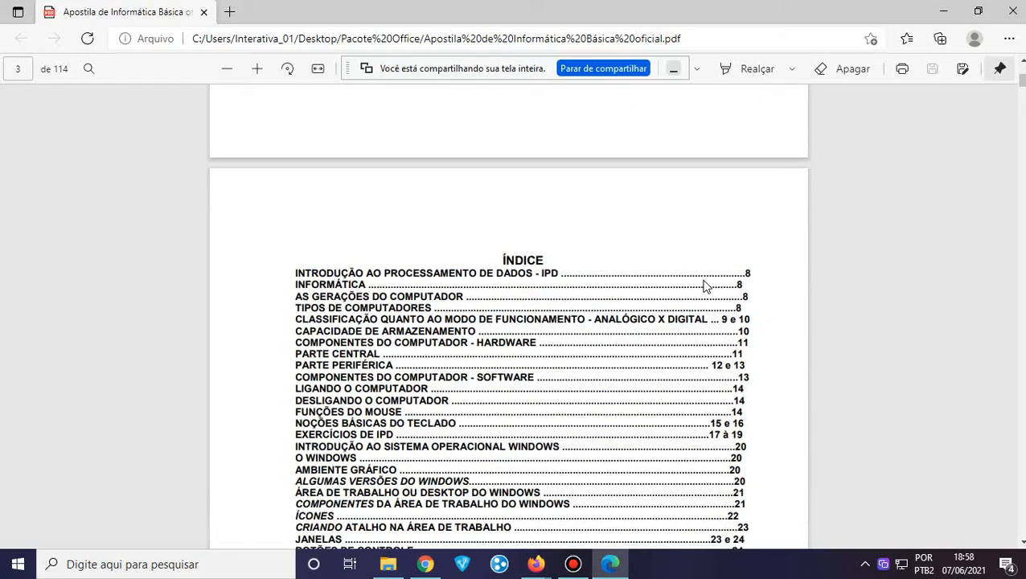
{"action": "scroll", "coordinate": [704, 287], "scroll_direction": "down", "scroll_amount": 15}
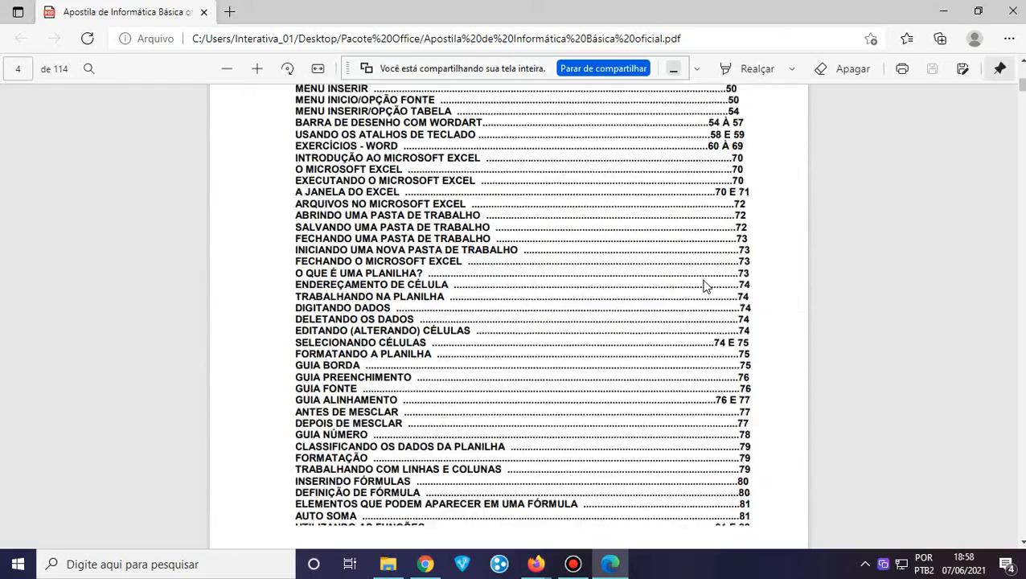
{"action": "scroll", "coordinate": [704, 287], "scroll_direction": "down", "scroll_amount": 10}
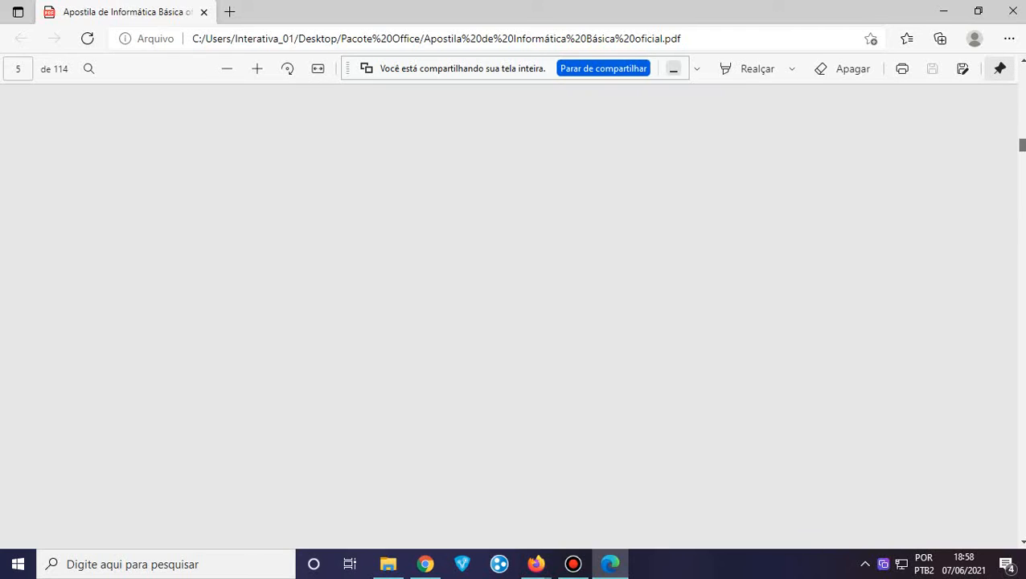
{"action": "left_click_drag", "start_coordinate": [1022, 145], "coordinate": [1022, 296]}
{"action": "left_click", "coordinate": [674, 70]}
{"action": "scroll", "coordinate": [724, 393], "scroll_direction": "up", "scroll_amount": 11}
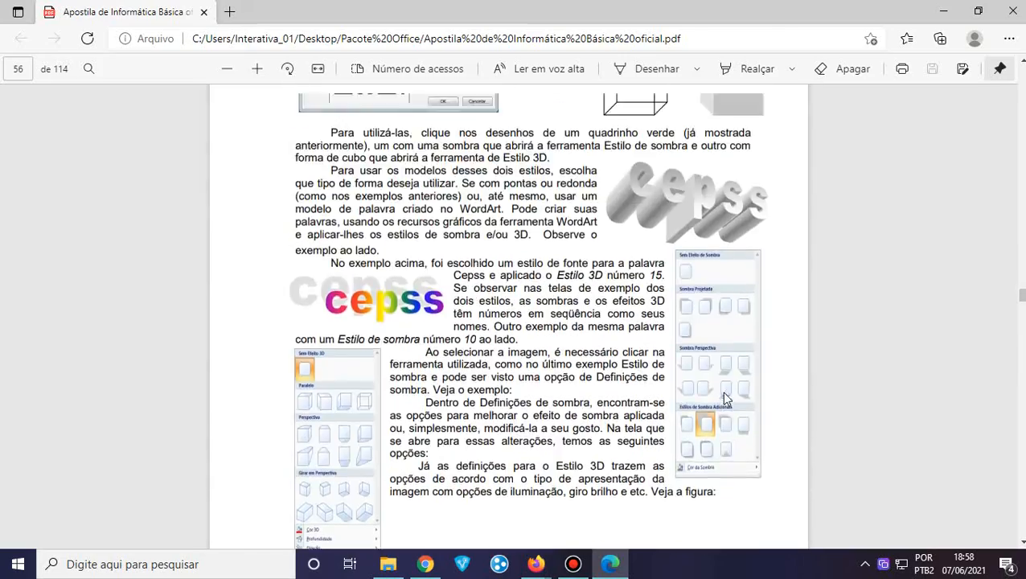
{"action": "scroll", "coordinate": [724, 393], "scroll_direction": "up", "scroll_amount": 15}
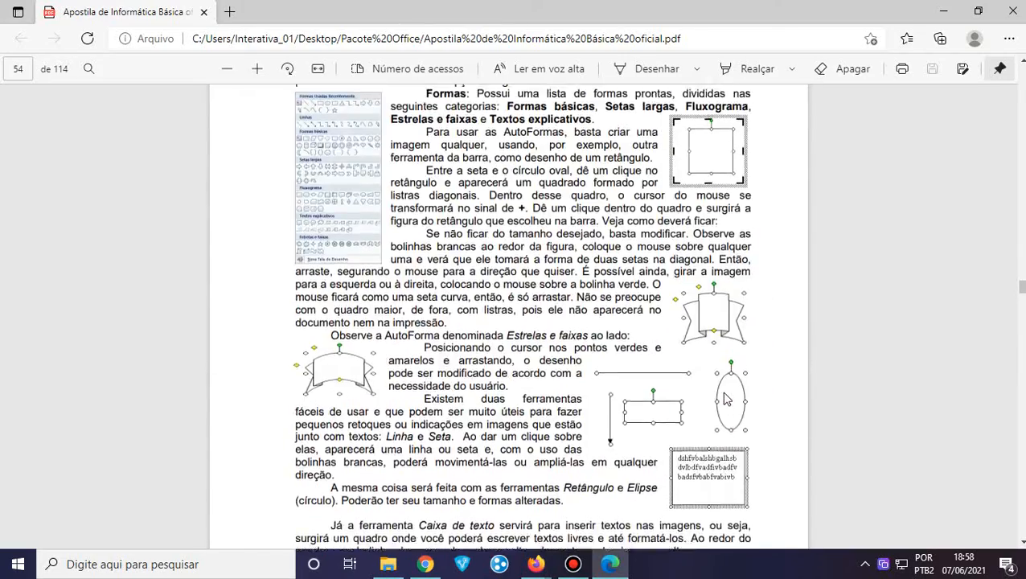
{"action": "scroll", "coordinate": [724, 394], "scroll_direction": "up", "scroll_amount": 20}
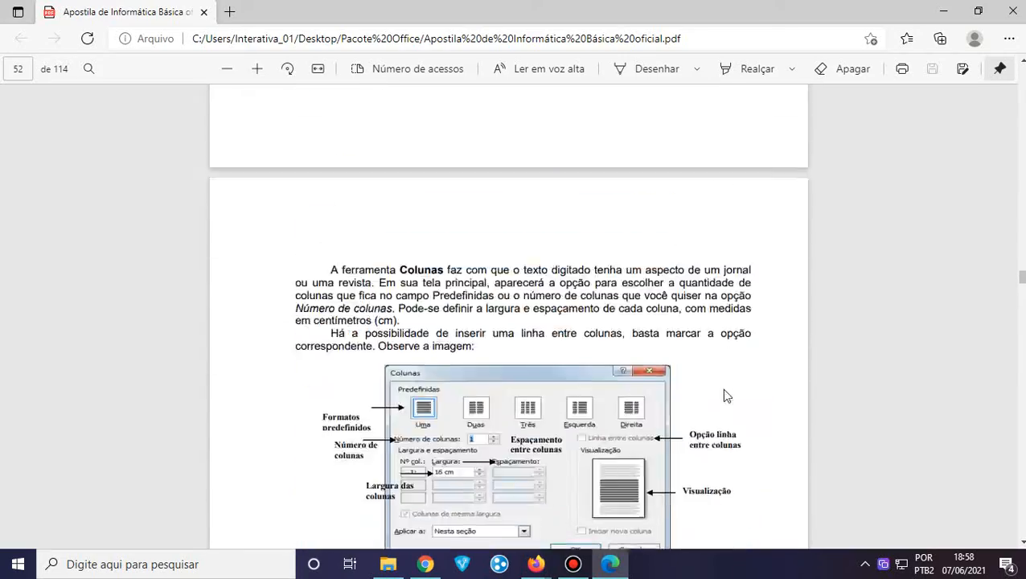
{"action": "scroll", "coordinate": [724, 393], "scroll_direction": "up", "scroll_amount": 20}
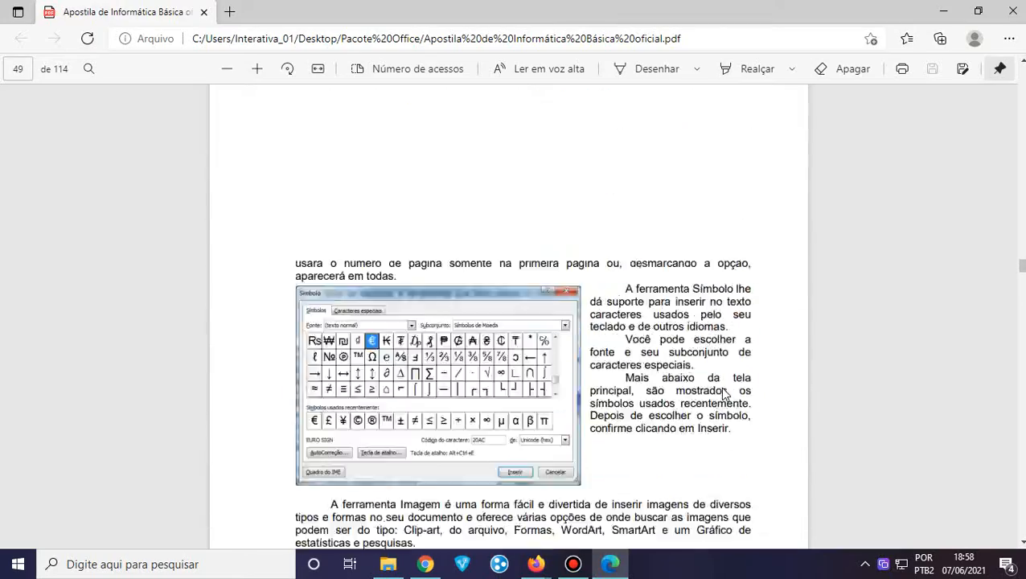
{"action": "scroll", "coordinate": [723, 394], "scroll_direction": "up", "scroll_amount": 20}
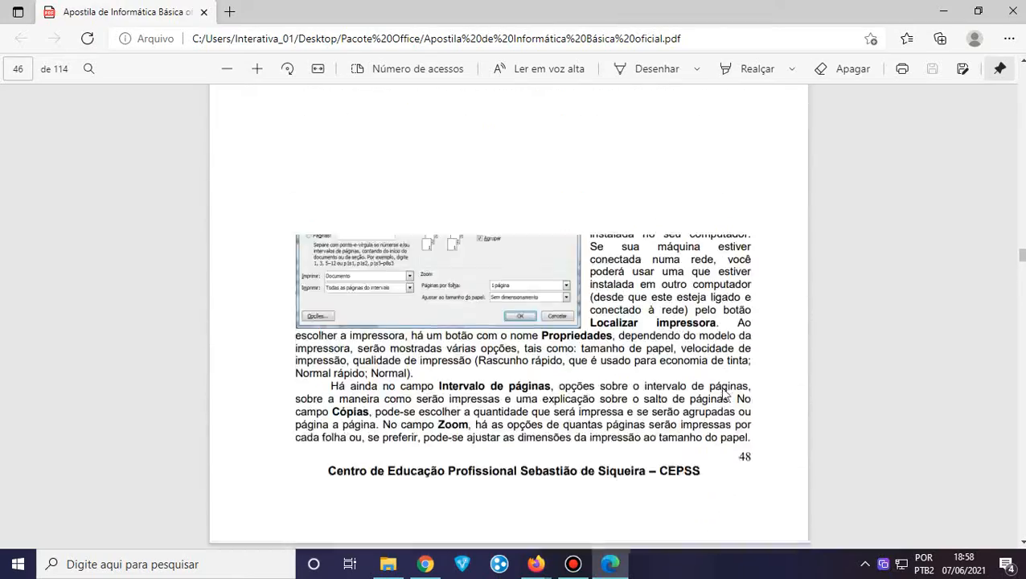
{"action": "scroll", "coordinate": [724, 394], "scroll_direction": "up", "scroll_amount": 20}
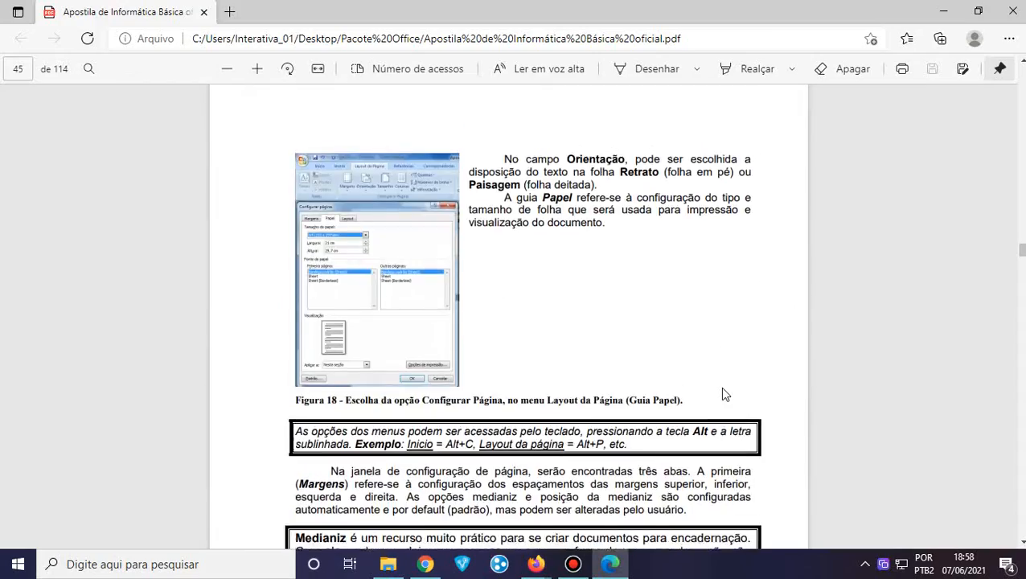
{"action": "scroll", "coordinate": [722, 394], "scroll_direction": "up", "scroll_amount": 15}
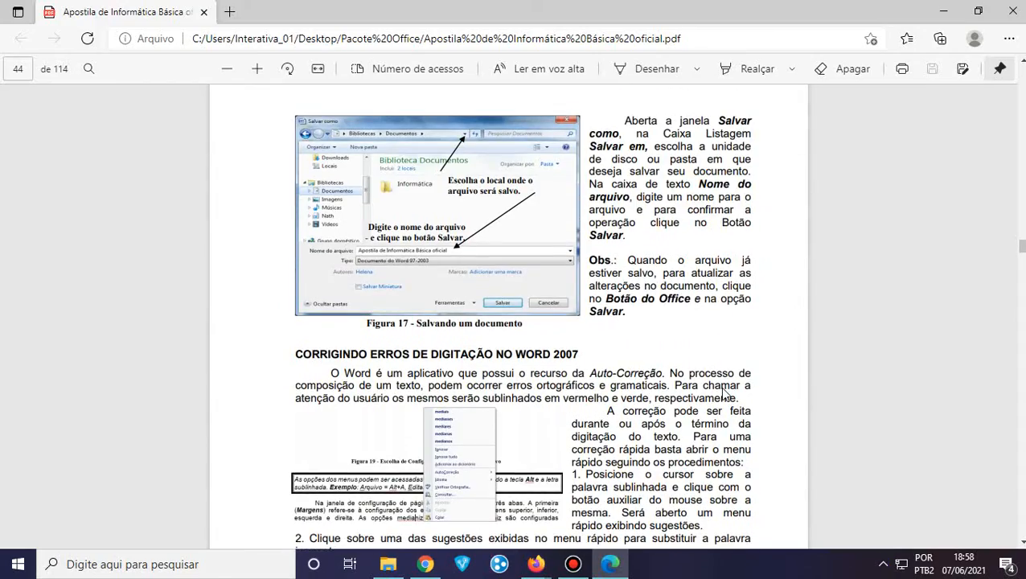
{"action": "scroll", "coordinate": [724, 395], "scroll_direction": "up", "scroll_amount": 20}
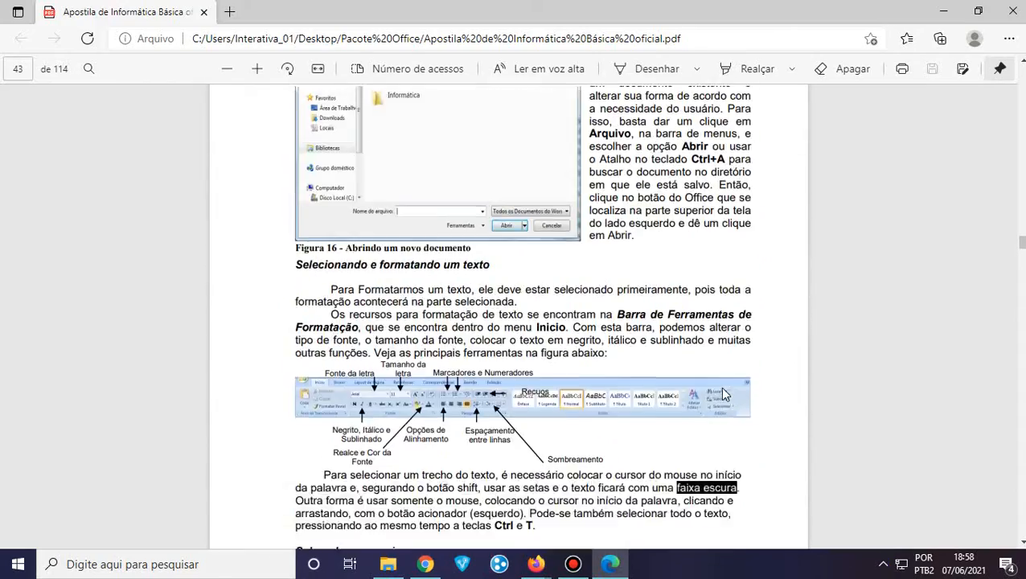
{"action": "scroll", "coordinate": [723, 395], "scroll_direction": "up", "scroll_amount": 10}
{"action": "scroll", "coordinate": [722, 394], "scroll_direction": "down", "scroll_amount": 5}
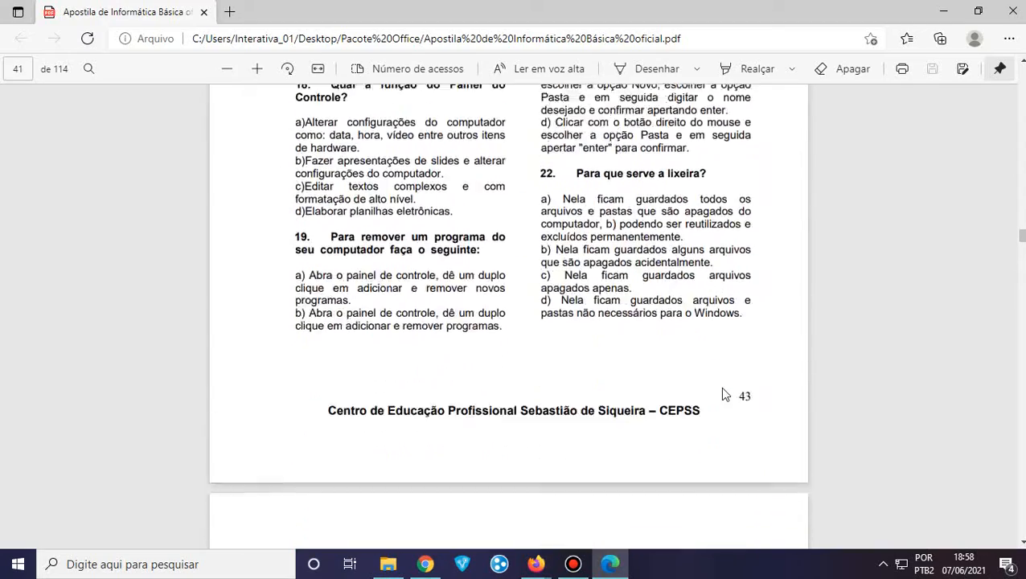
{"action": "scroll", "coordinate": [722, 394], "scroll_direction": "up", "scroll_amount": 1}
{"action": "scroll", "coordinate": [723, 394], "scroll_direction": "down", "scroll_amount": 2}
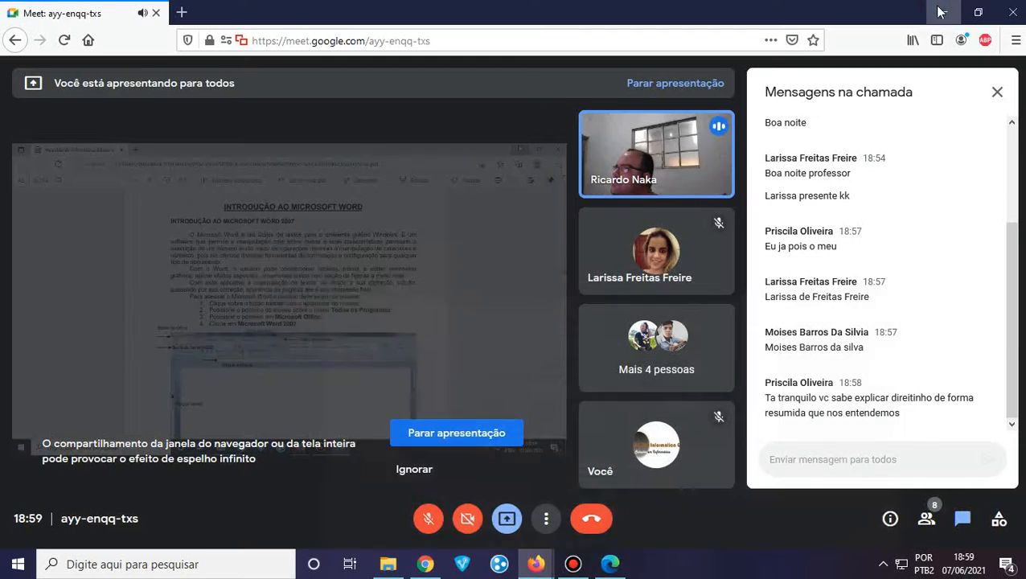
Minimize the PDF, Meet and email windows, then start a blank Word document
{"action": "left_click", "coordinate": [945, 12]}
{"action": "left_click", "coordinate": [946, 15]}
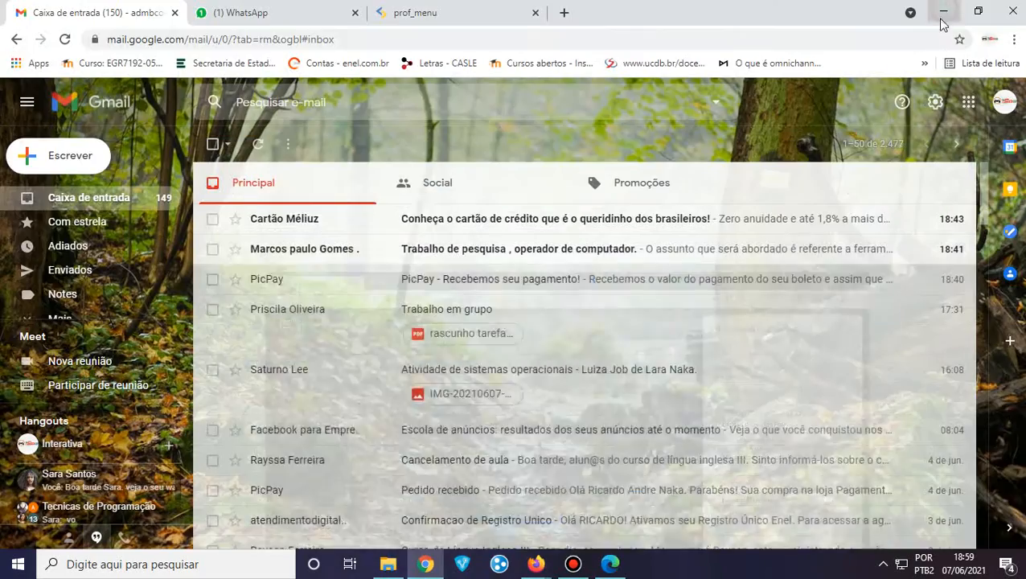
{"action": "left_click", "coordinate": [942, 11]}
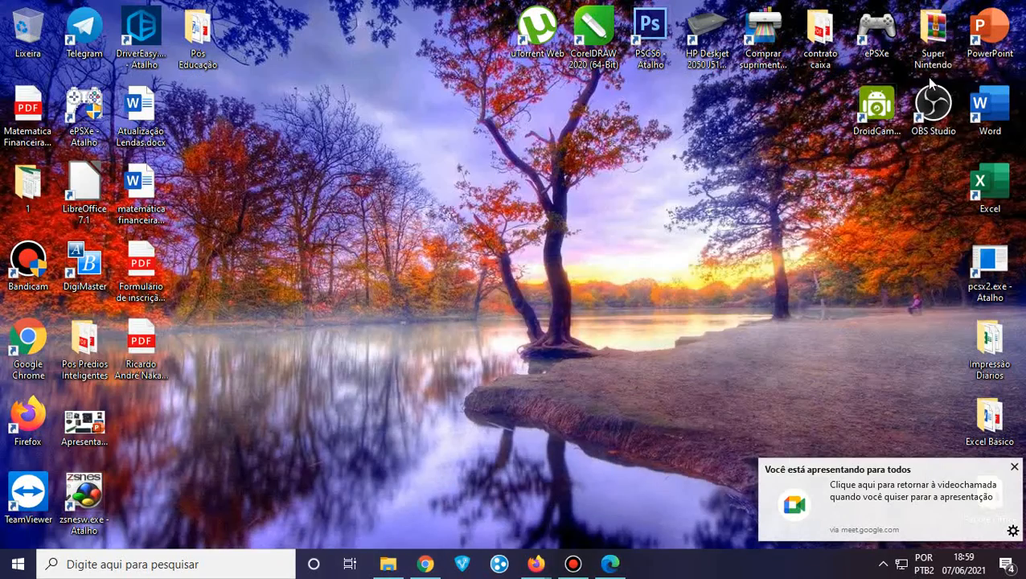
{"action": "left_click", "coordinate": [992, 112]}
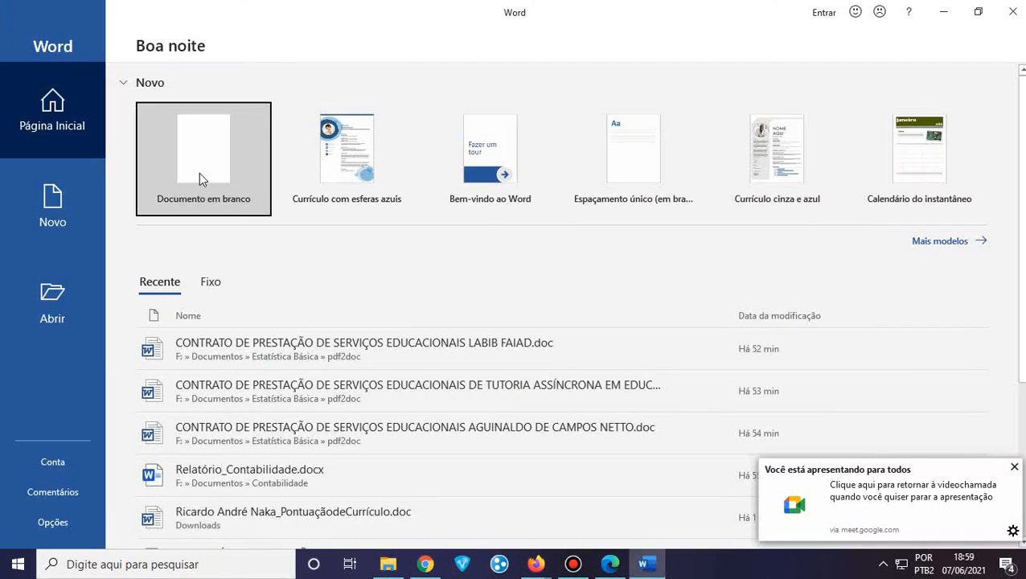
{"action": "left_click", "coordinate": [200, 174]}
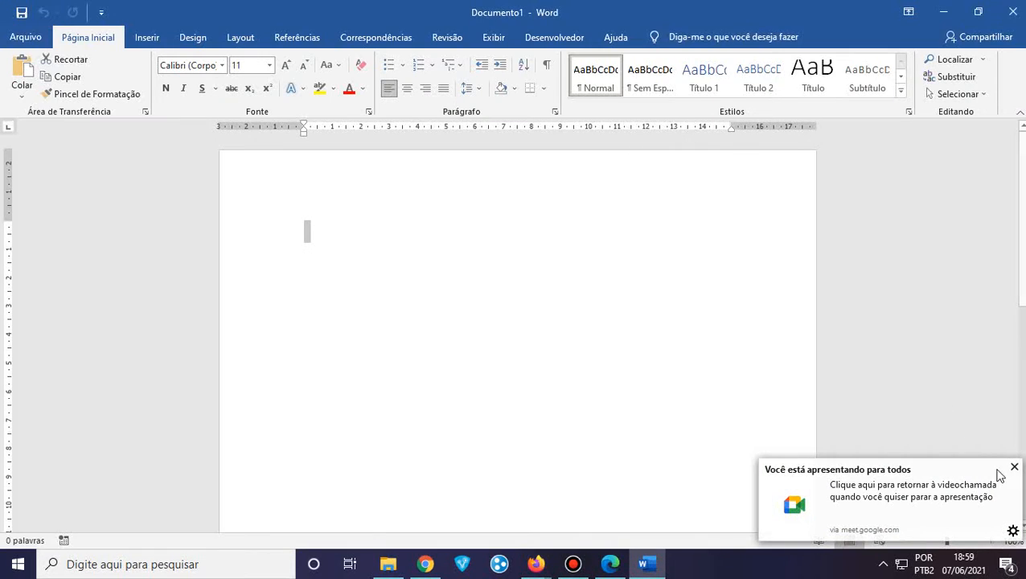
Dismiss the Meet presenting notice and the Office licence pop-up and bar, then click into the page
{"action": "left_click", "coordinate": [1014, 467]}
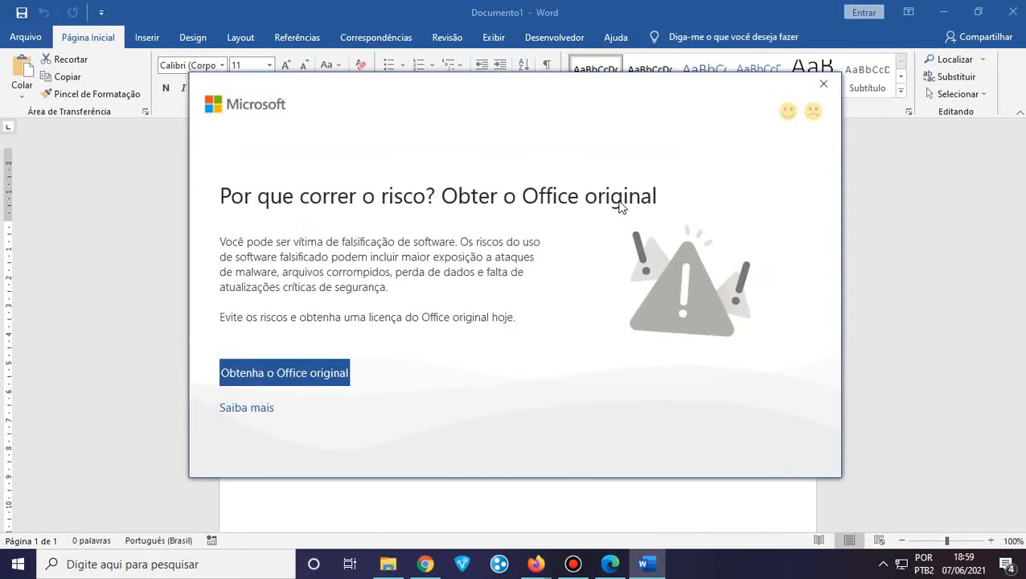
{"action": "left_click", "coordinate": [815, 84]}
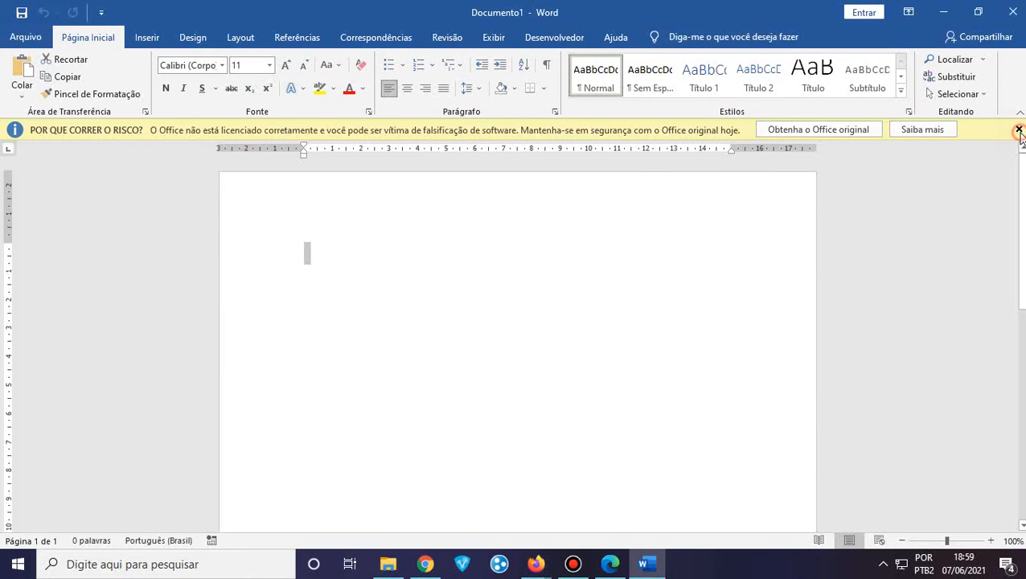
{"action": "left_click", "coordinate": [1016, 131]}
{"action": "left_click", "coordinate": [317, 235]}
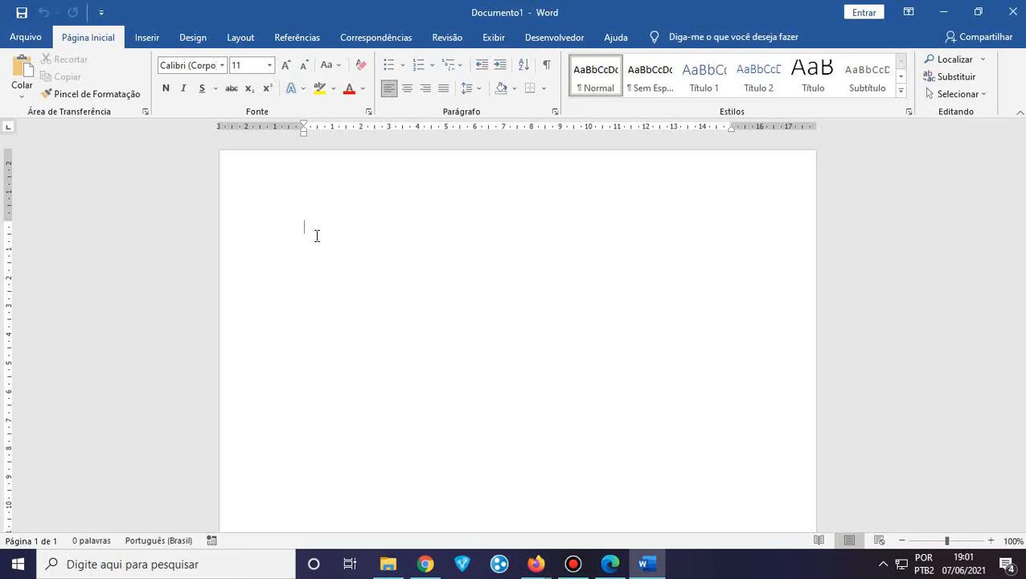
Switch from Word to the Google Meet call window in Firefox
{"action": "left_click", "coordinate": [542, 571]}
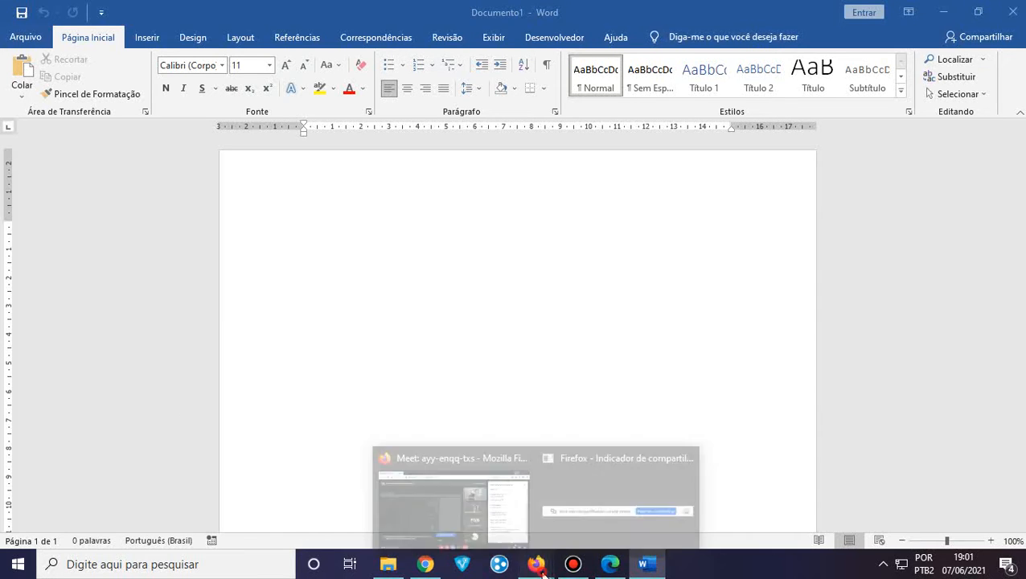
{"action": "left_click", "coordinate": [478, 521]}
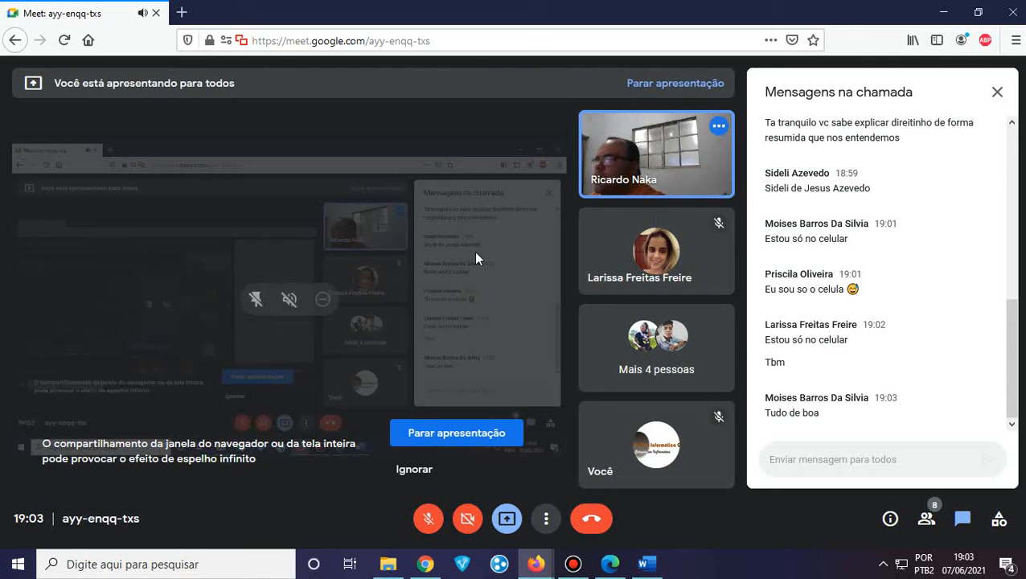
{"action": "mouse_move", "coordinate": [431, 562]}
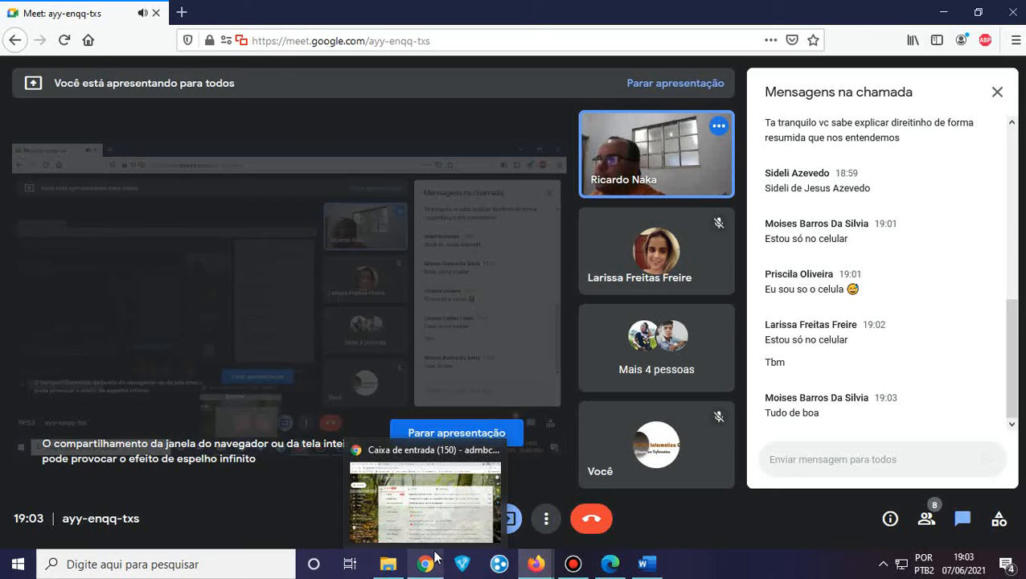
{"action": "mouse_move", "coordinate": [420, 9]}
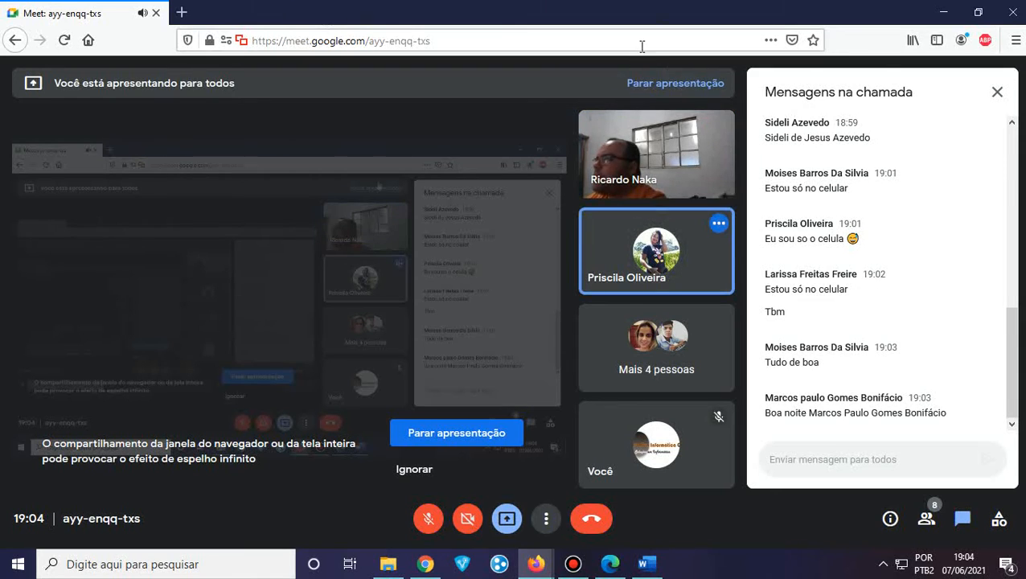
{"action": "left_click", "coordinate": [607, 565]}
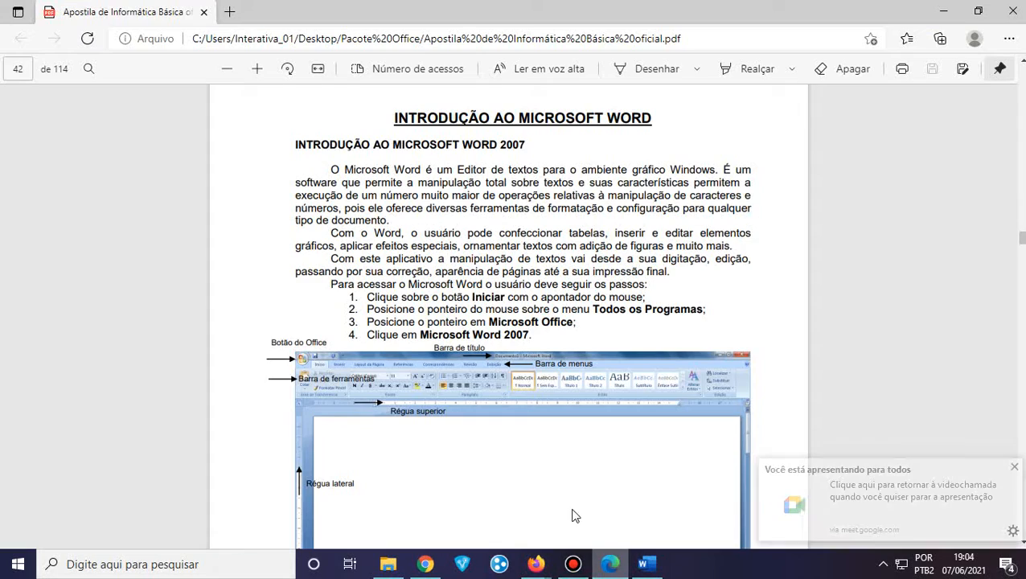
{"action": "scroll", "coordinate": [554, 366], "scroll_direction": "up", "scroll_amount": 3}
{"action": "scroll", "coordinate": [553, 366], "scroll_direction": "down", "scroll_amount": 3}
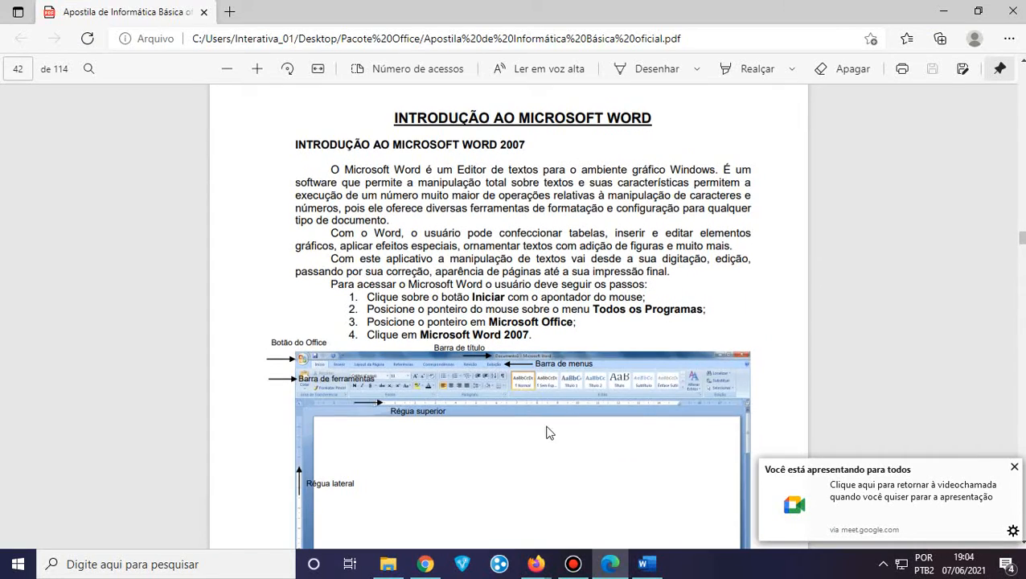
{"action": "mouse_move", "coordinate": [536, 564]}
{"action": "left_click", "coordinate": [389, 490]}
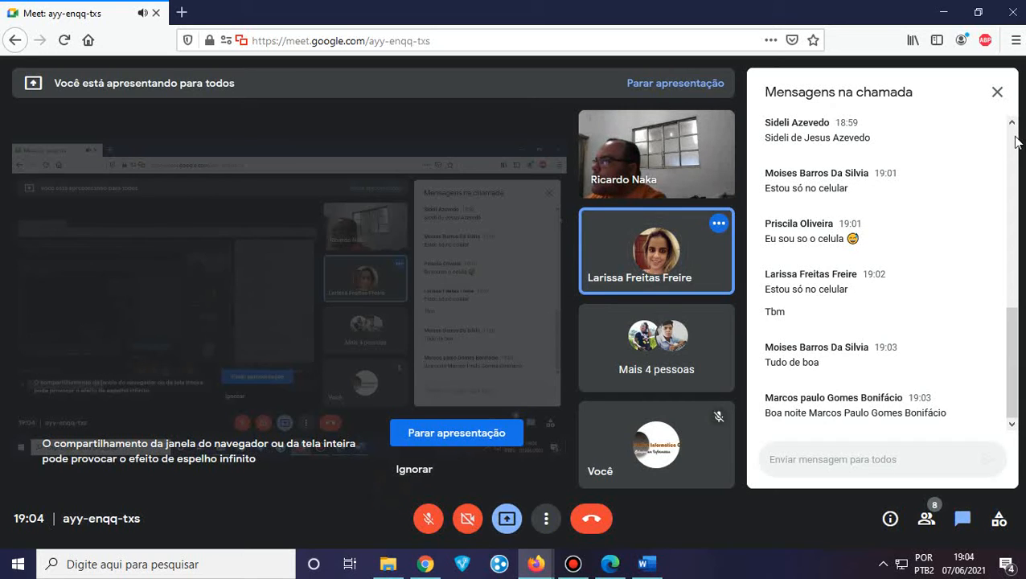
{"action": "mouse_move", "coordinate": [591, 6]}
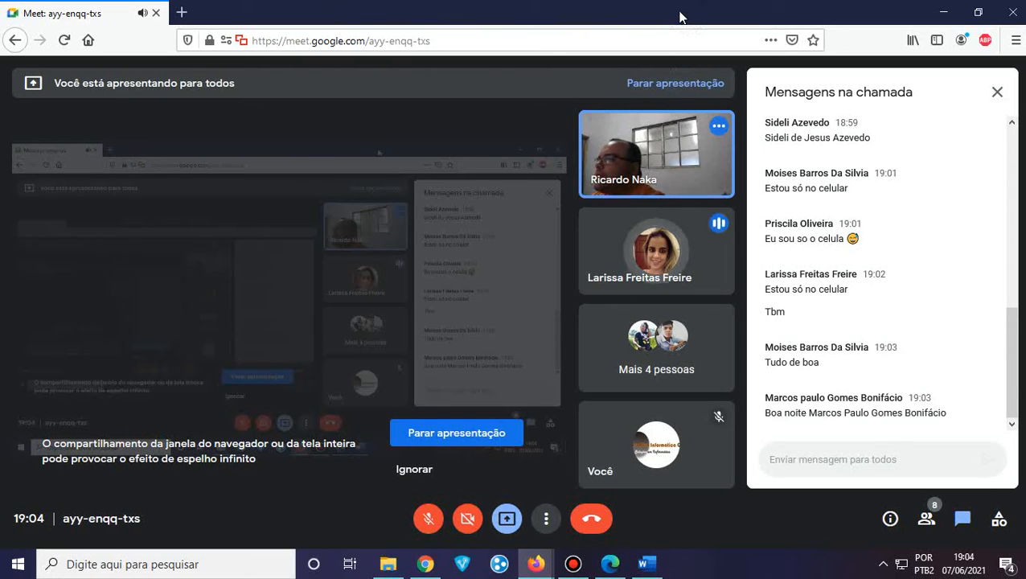
Bring up the handout PDF, scroll back and forth through it, then minimize it
{"action": "left_click", "coordinate": [611, 565]}
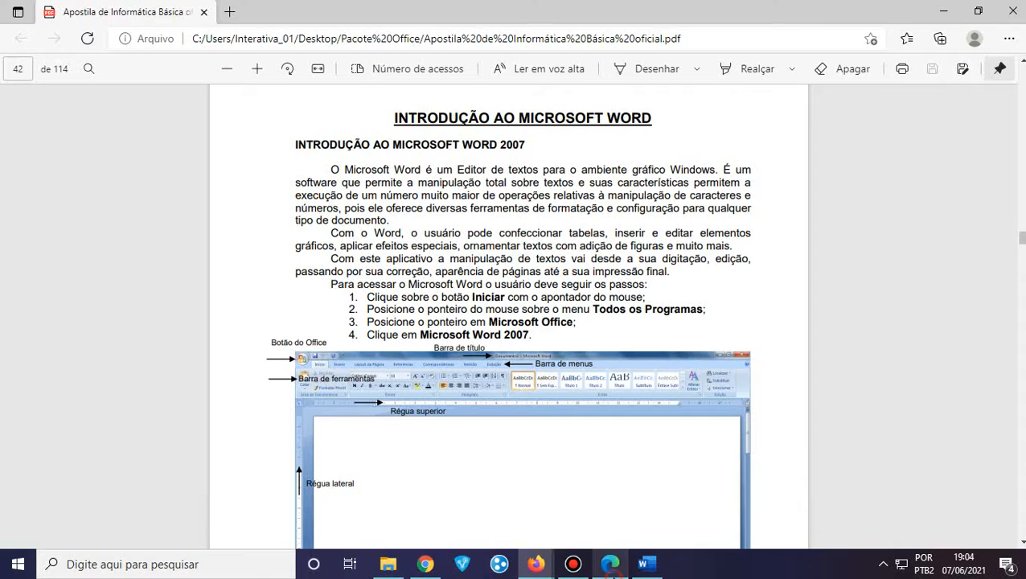
{"action": "scroll", "coordinate": [553, 336], "scroll_direction": "up", "scroll_amount": 3}
{"action": "scroll", "coordinate": [558, 328], "scroll_direction": "down", "scroll_amount": 2}
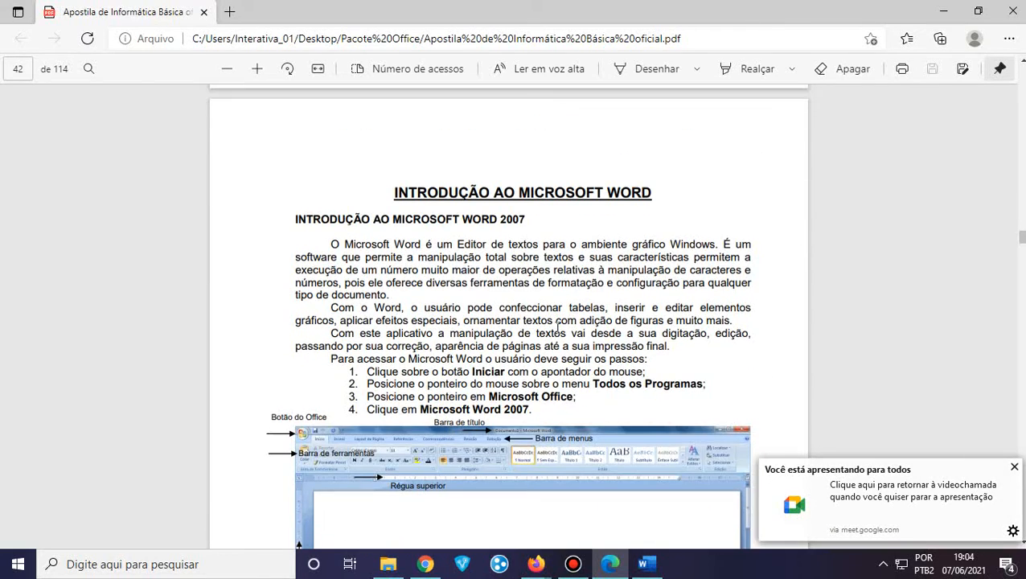
{"action": "left_click", "coordinate": [1015, 467]}
{"action": "scroll", "coordinate": [711, 256], "scroll_direction": "up", "scroll_amount": 2}
{"action": "scroll", "coordinate": [711, 256], "scroll_direction": "down", "scroll_amount": 9}
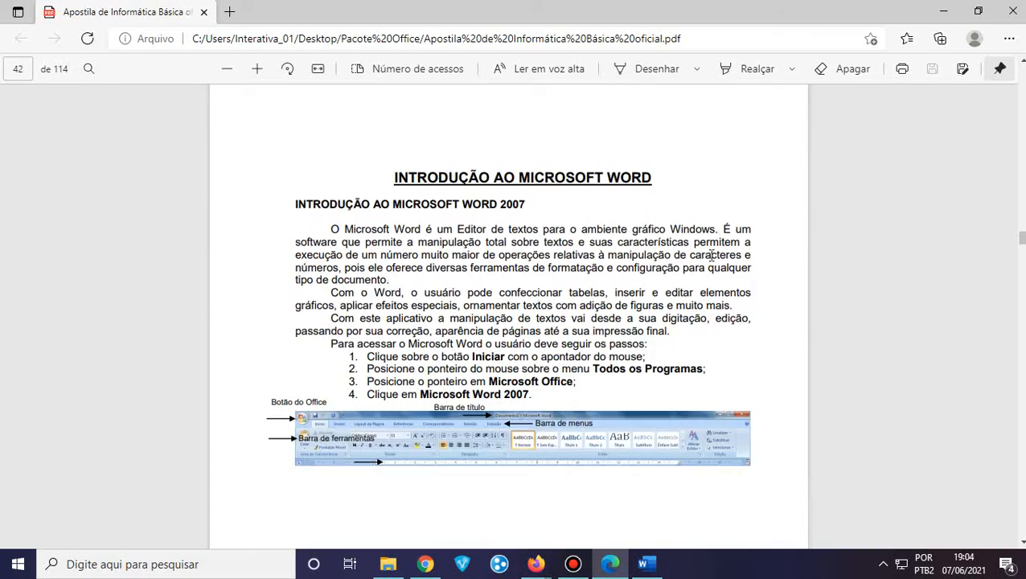
{"action": "scroll", "coordinate": [712, 256], "scroll_direction": "up", "scroll_amount": 1}
{"action": "scroll", "coordinate": [711, 256], "scroll_direction": "up", "scroll_amount": 6}
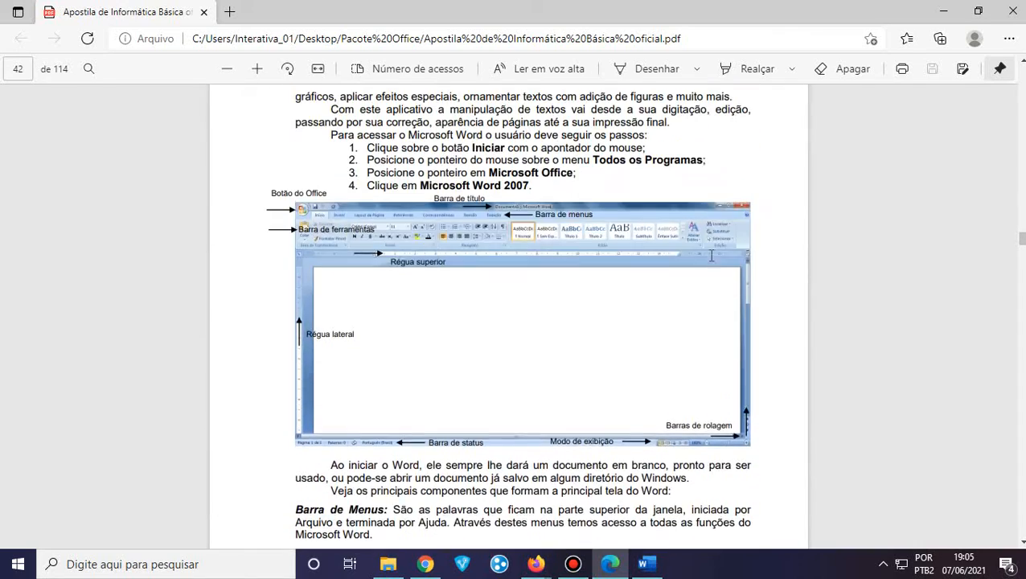
{"action": "scroll", "coordinate": [711, 256], "scroll_direction": "down", "scroll_amount": 2}
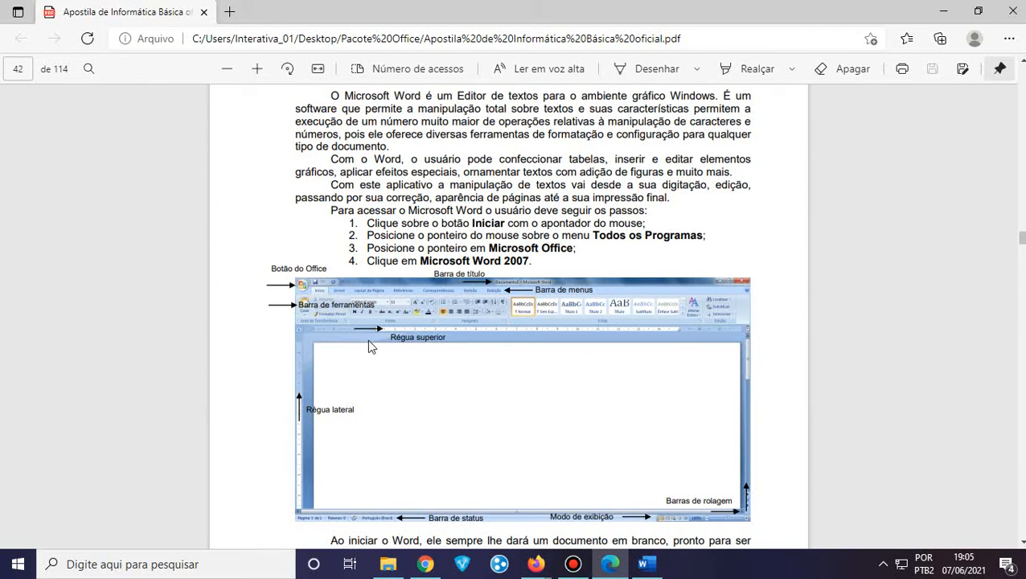
{"action": "scroll", "coordinate": [375, 370], "scroll_direction": "down", "scroll_amount": 3}
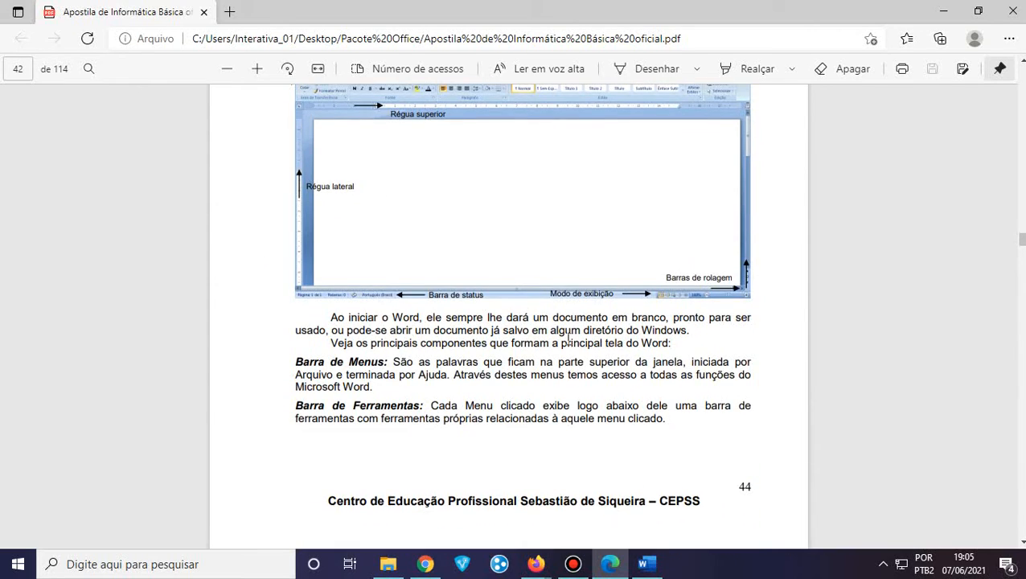
{"action": "scroll", "coordinate": [568, 338], "scroll_direction": "down", "scroll_amount": 10}
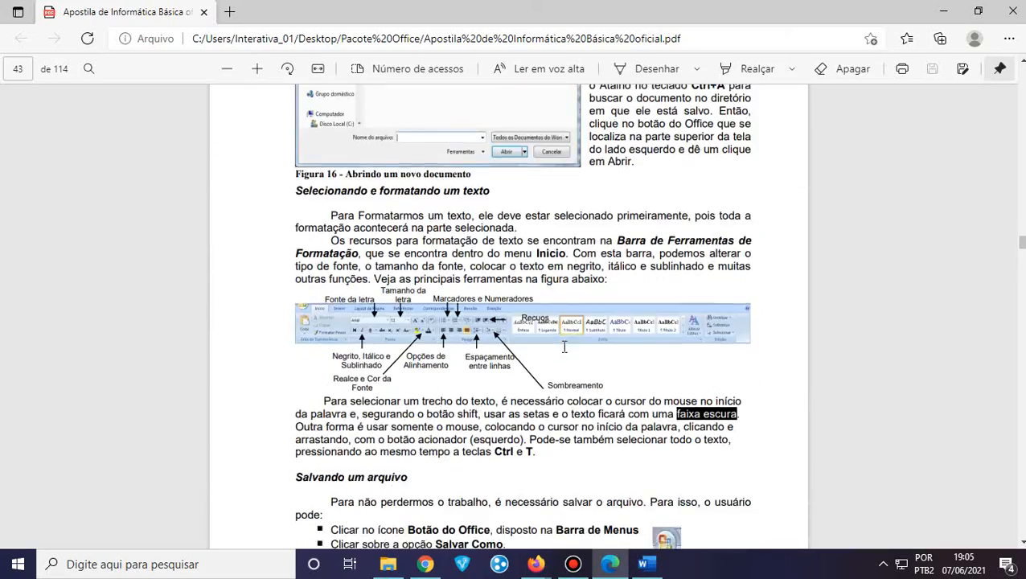
{"action": "scroll", "coordinate": [564, 348], "scroll_direction": "down", "scroll_amount": 3}
{"action": "scroll", "coordinate": [564, 347], "scroll_direction": "up", "scroll_amount": 4}
{"action": "scroll", "coordinate": [565, 348], "scroll_direction": "down", "scroll_amount": 9}
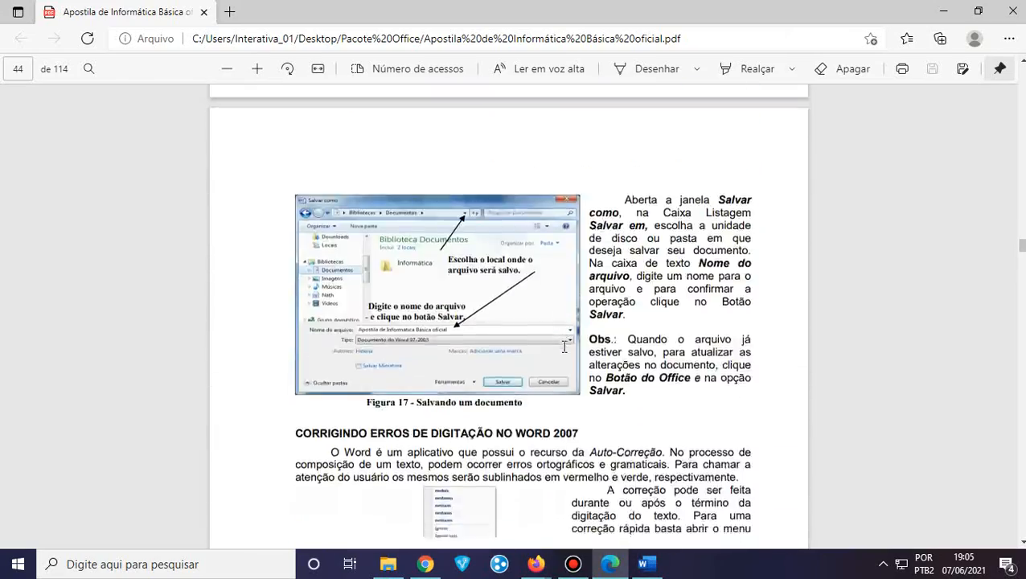
{"action": "scroll", "coordinate": [565, 347], "scroll_direction": "down", "scroll_amount": 15}
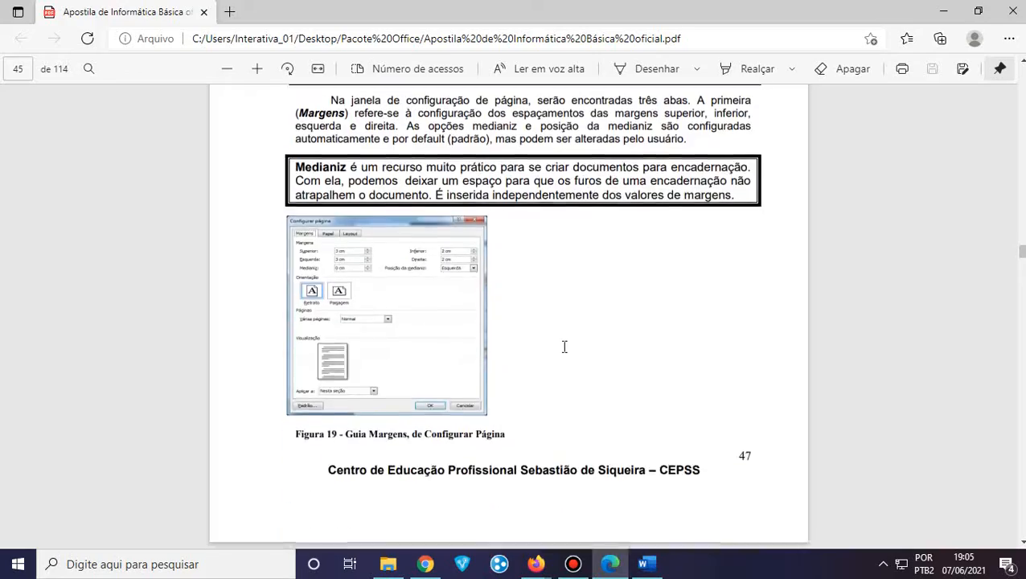
{"action": "scroll", "coordinate": [565, 347], "scroll_direction": "down", "scroll_amount": 15}
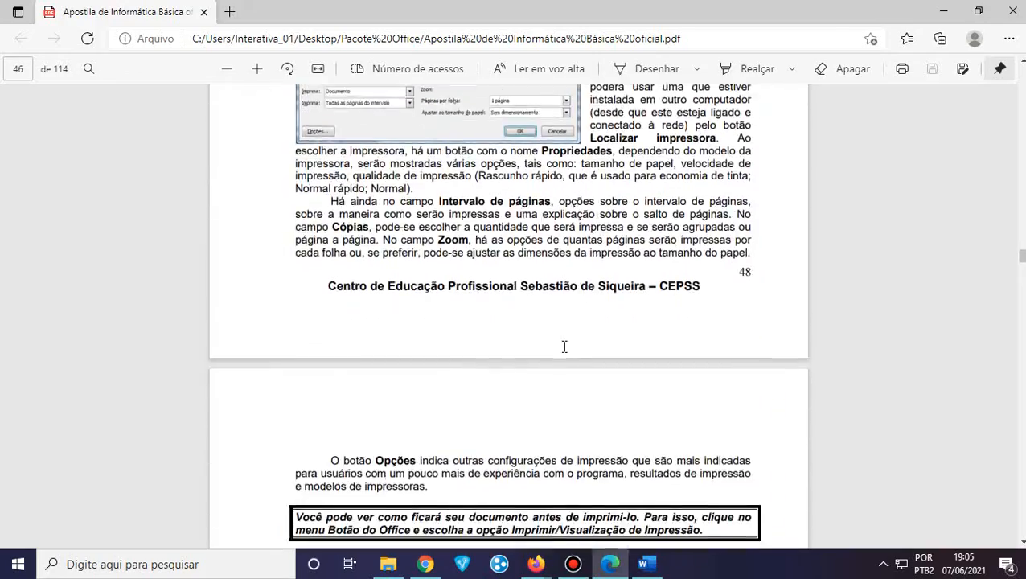
{"action": "scroll", "coordinate": [564, 346], "scroll_direction": "down", "scroll_amount": 15}
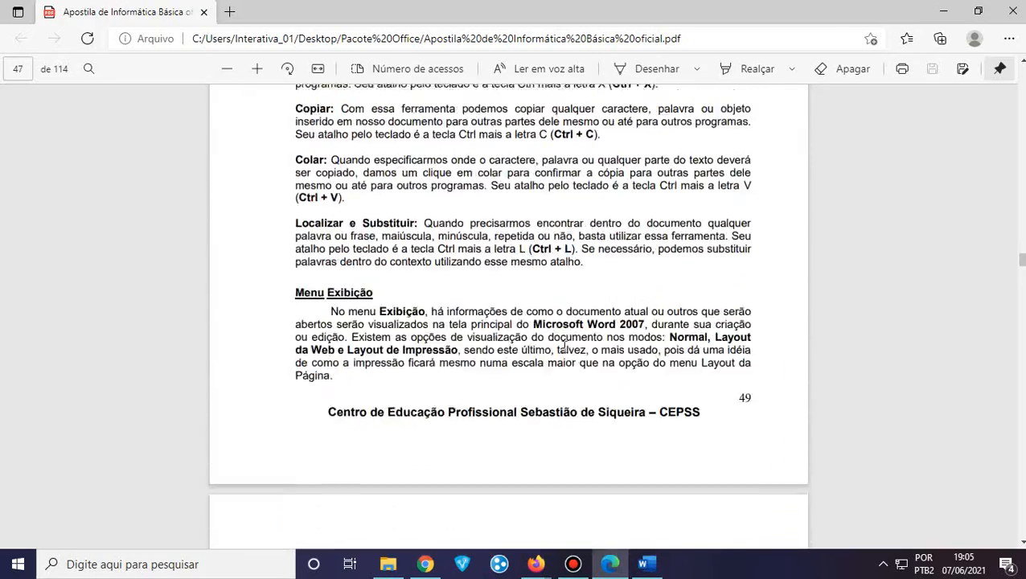
{"action": "scroll", "coordinate": [565, 347], "scroll_direction": "down", "scroll_amount": 15}
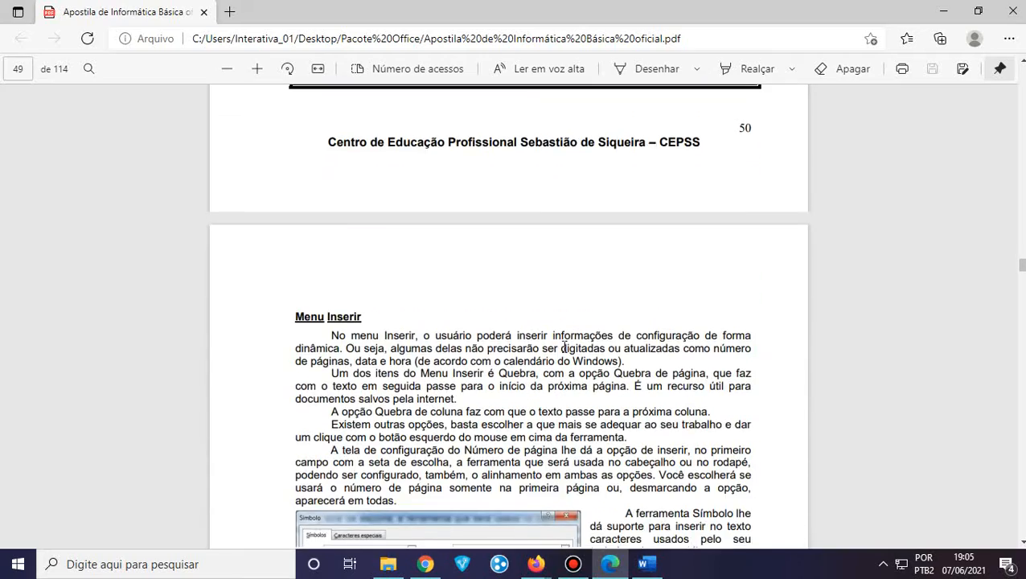
{"action": "scroll", "coordinate": [565, 346], "scroll_direction": "down", "scroll_amount": 15}
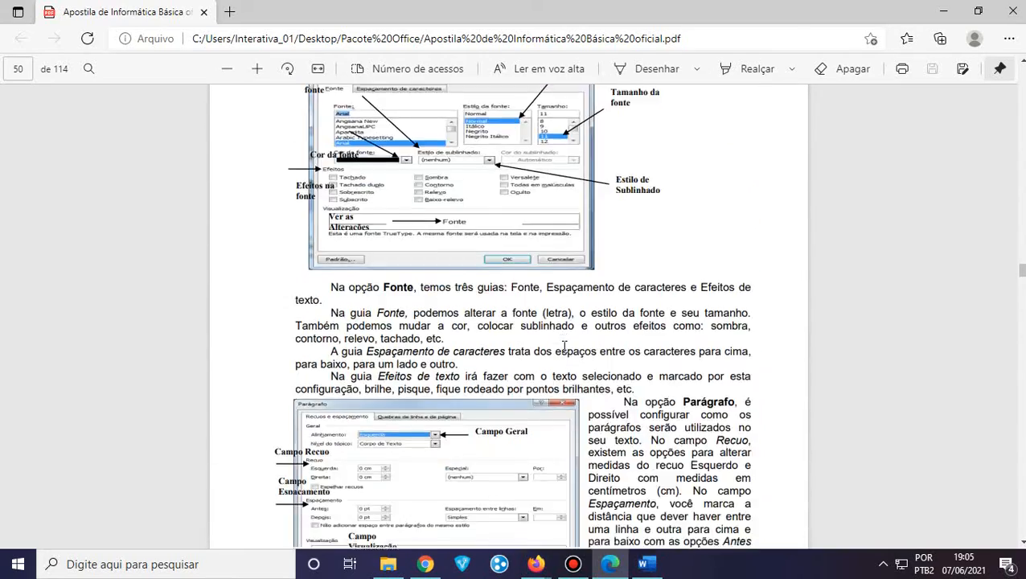
{"action": "scroll", "coordinate": [565, 346], "scroll_direction": "down", "scroll_amount": 10}
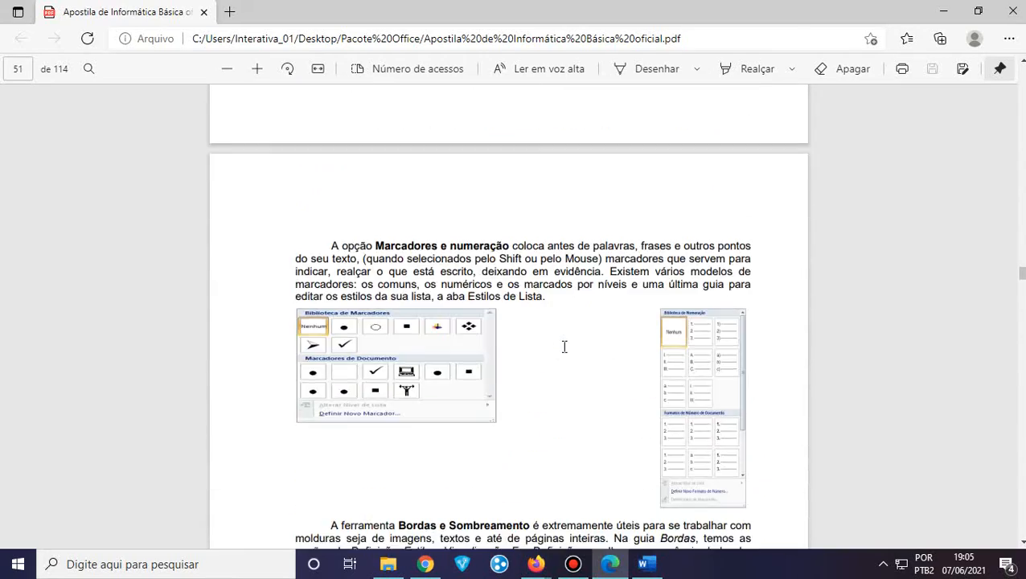
{"action": "scroll", "coordinate": [565, 347], "scroll_direction": "up", "scroll_amount": 12}
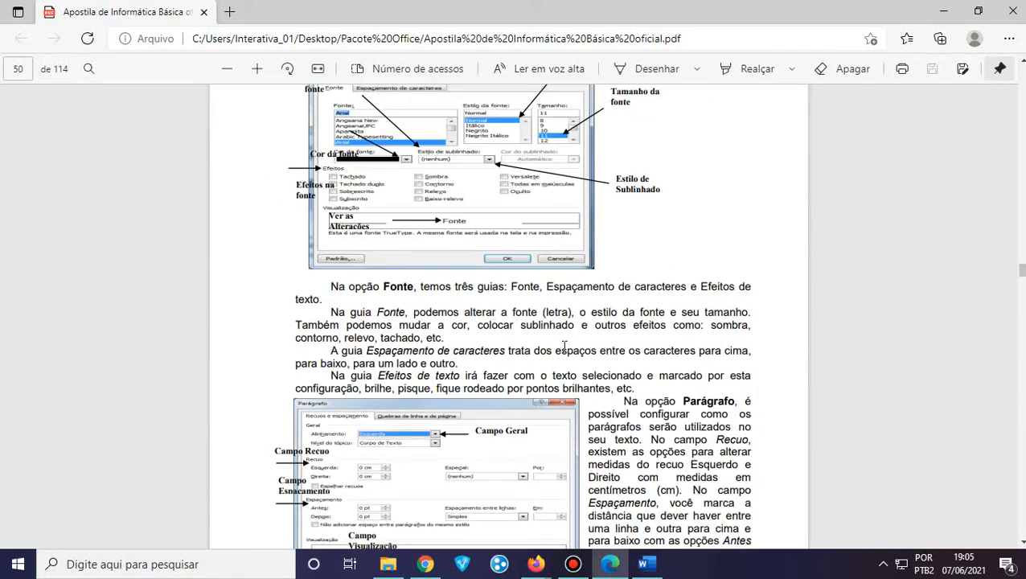
{"action": "scroll", "coordinate": [564, 347], "scroll_direction": "up", "scroll_amount": 10}
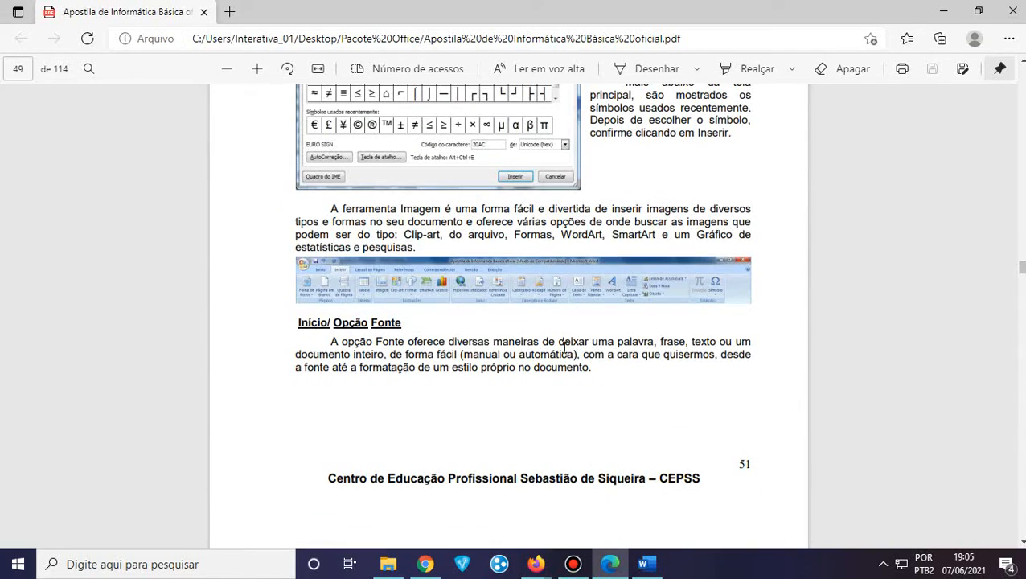
{"action": "scroll", "coordinate": [565, 347], "scroll_direction": "up", "scroll_amount": 15}
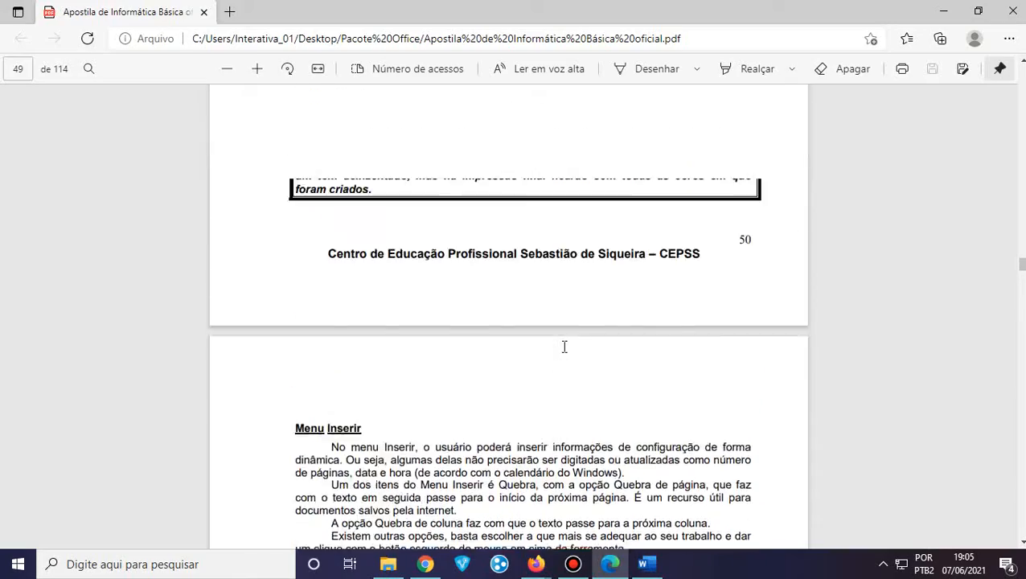
{"action": "scroll", "coordinate": [565, 347], "scroll_direction": "up", "scroll_amount": 15}
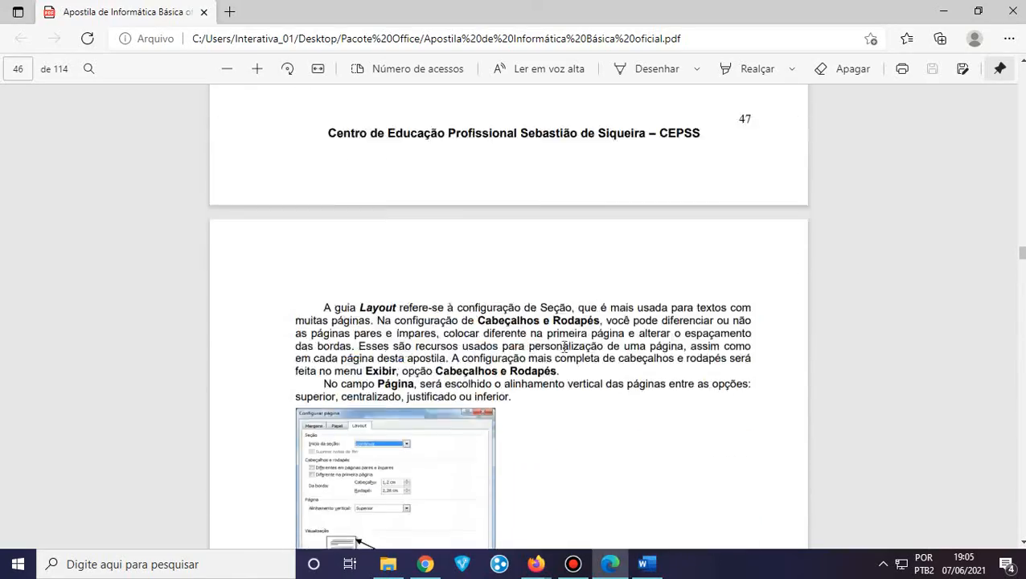
{"action": "scroll", "coordinate": [565, 347], "scroll_direction": "up", "scroll_amount": 15}
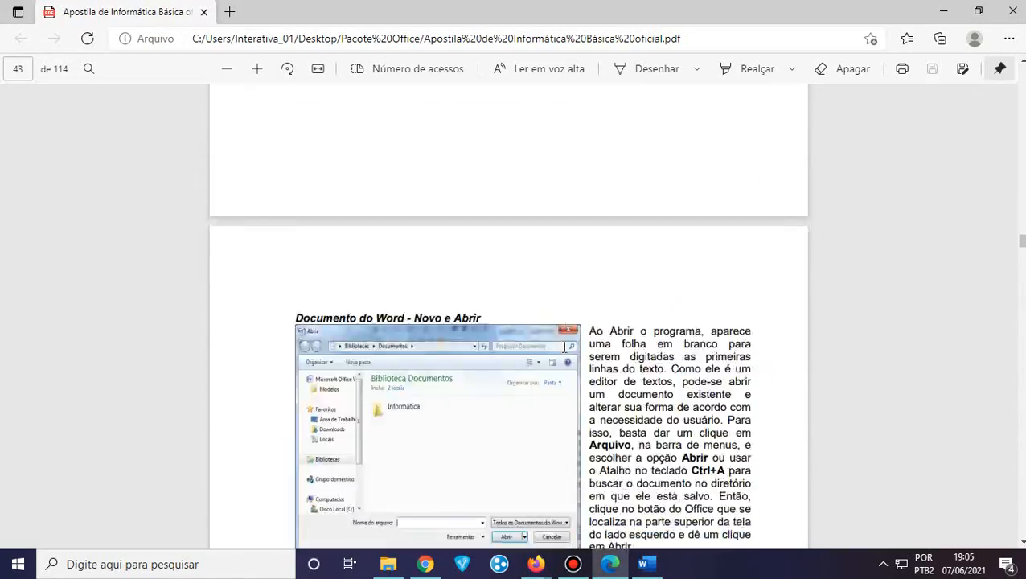
{"action": "scroll", "coordinate": [565, 347], "scroll_direction": "down", "scroll_amount": 15}
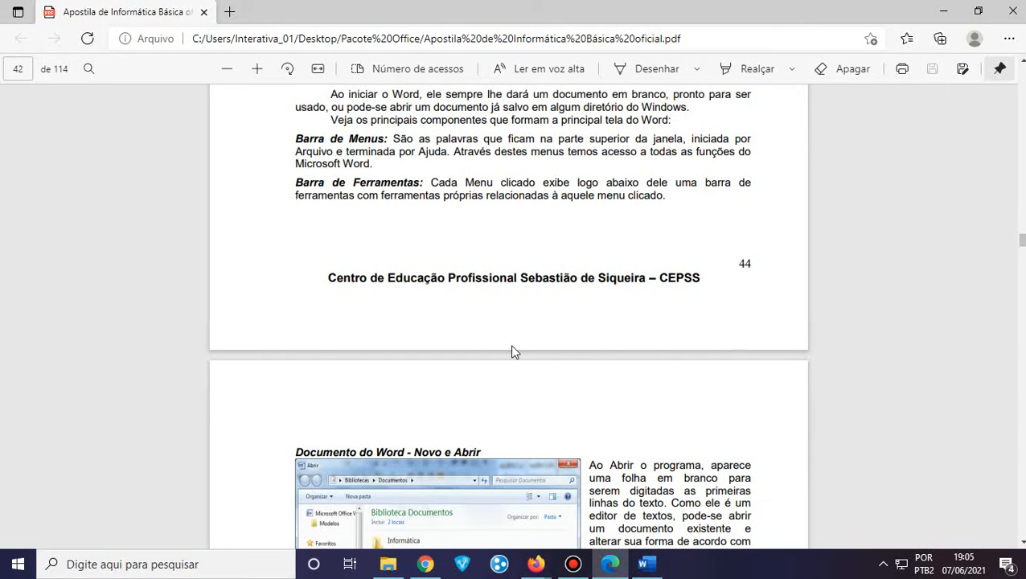
{"action": "scroll", "coordinate": [515, 352], "scroll_direction": "down", "scroll_amount": 12}
{"action": "scroll", "coordinate": [513, 351], "scroll_direction": "down", "scroll_amount": 9}
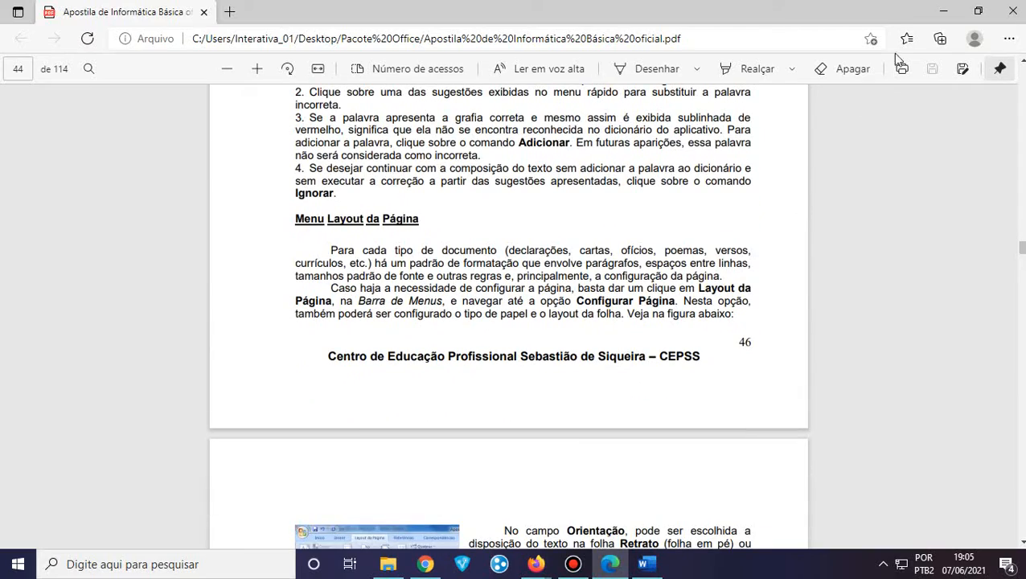
{"action": "left_click", "coordinate": [944, 11]}
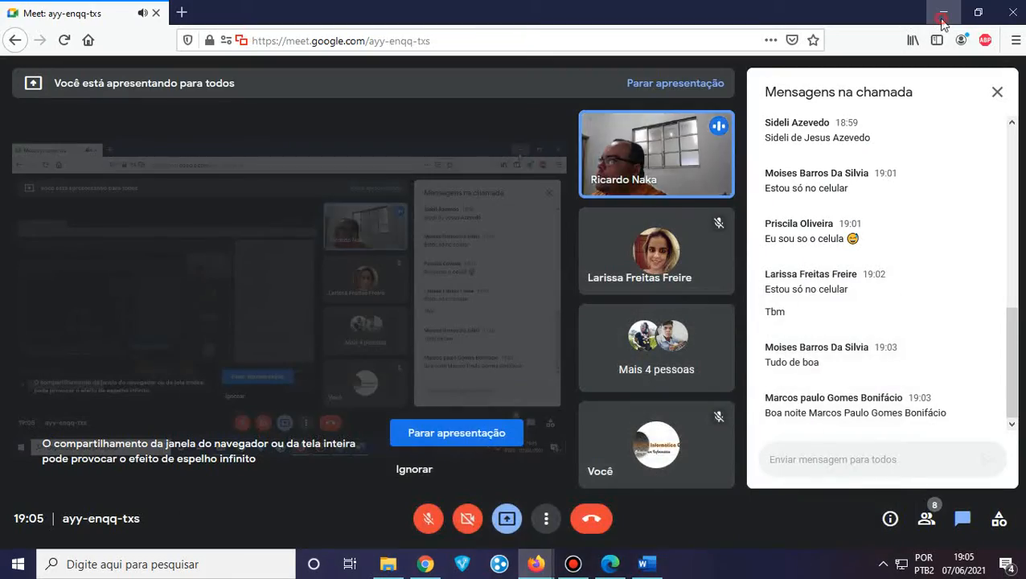
Minimize Meet, dismiss its presenting notice, click into Documento1, and open the Bandicam window
{"action": "left_click", "coordinate": [943, 14]}
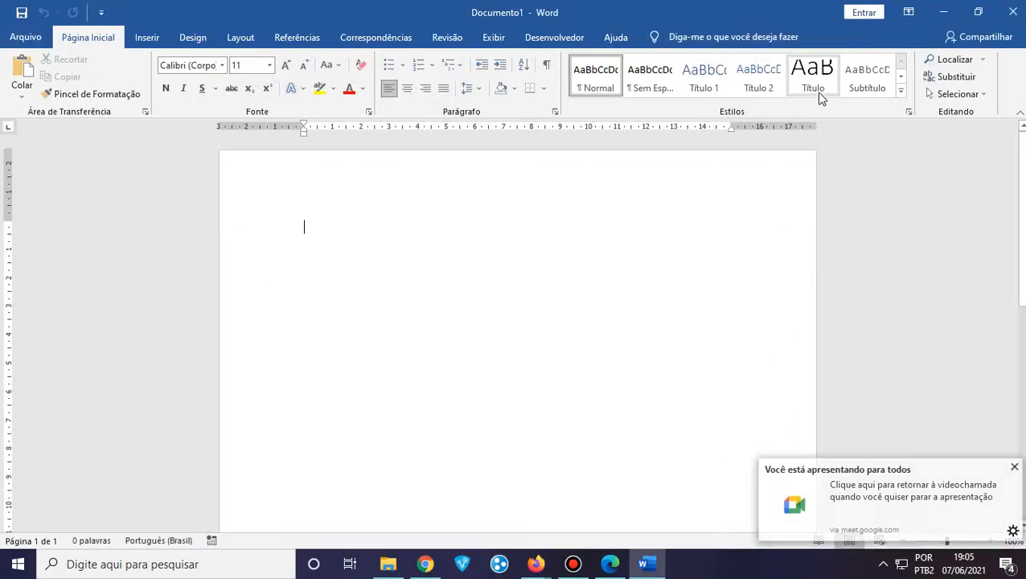
{"action": "left_click", "coordinate": [1014, 471]}
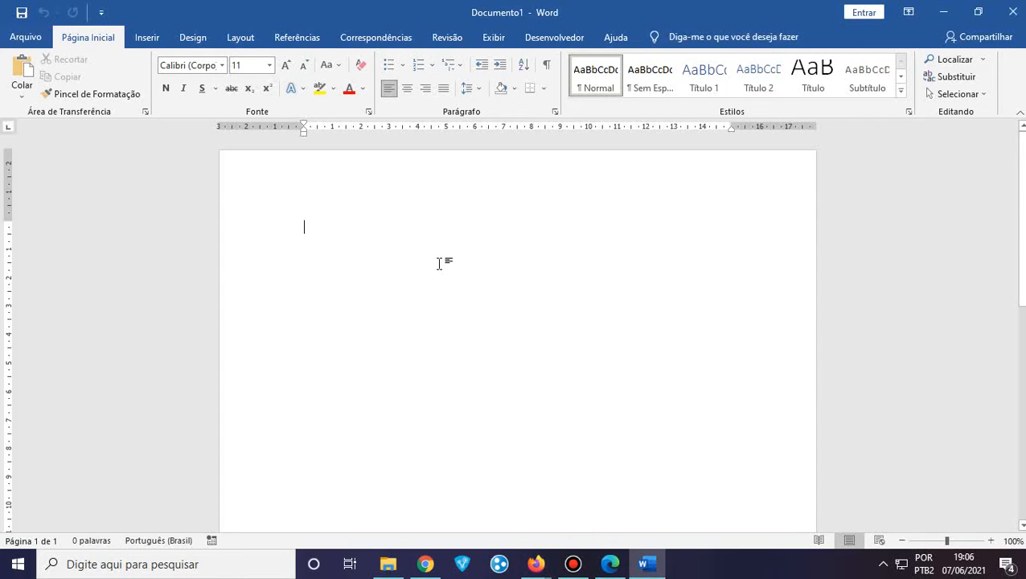
{"action": "left_click", "coordinate": [328, 232]}
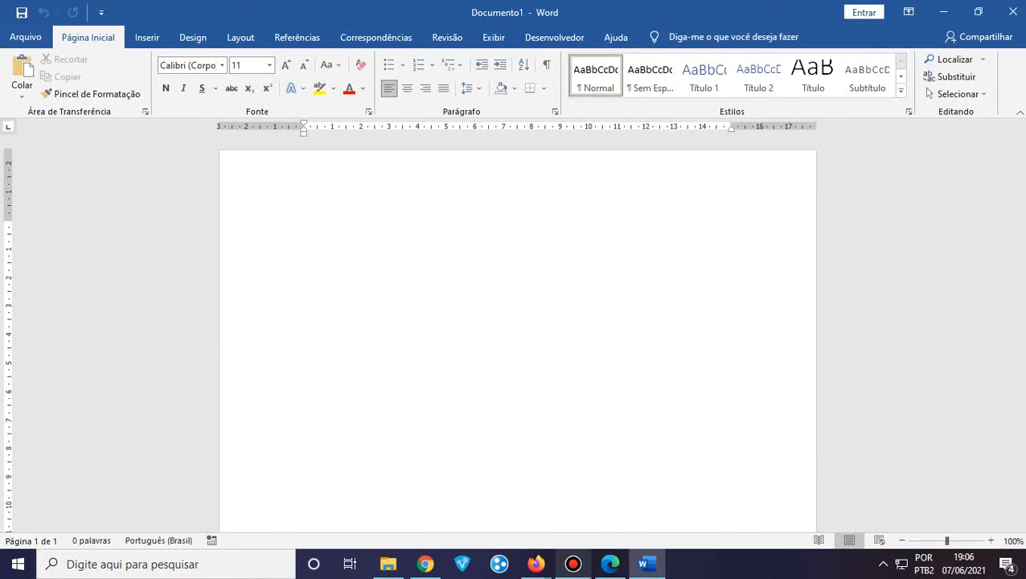
{"action": "left_click", "coordinate": [591, 573]}
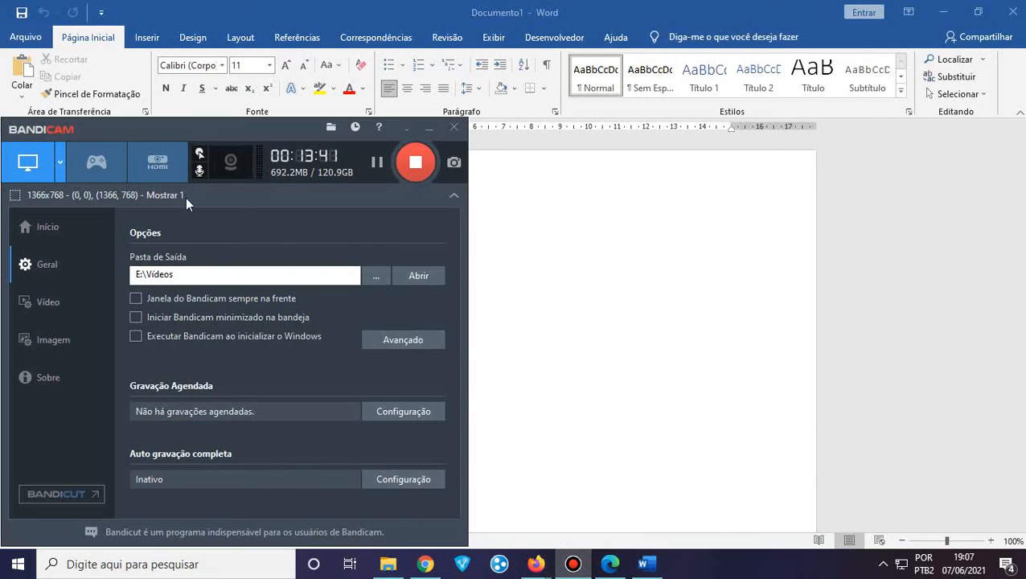
Open Bandicam's recording-mode list, then click Word's title bar to leave Bandicam
{"action": "left_click", "coordinate": [56, 176]}
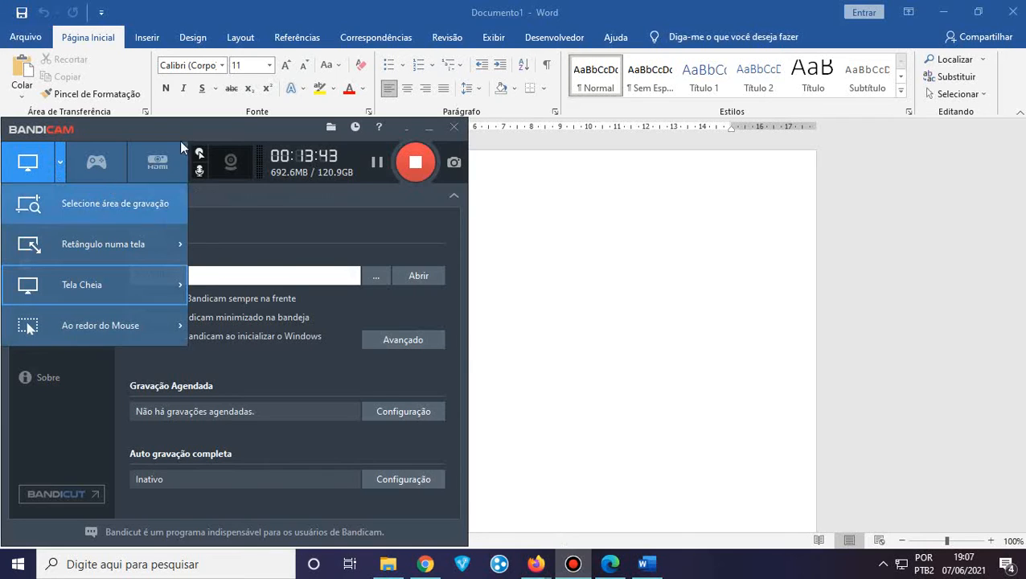
{"action": "left_click", "coordinate": [360, 7]}
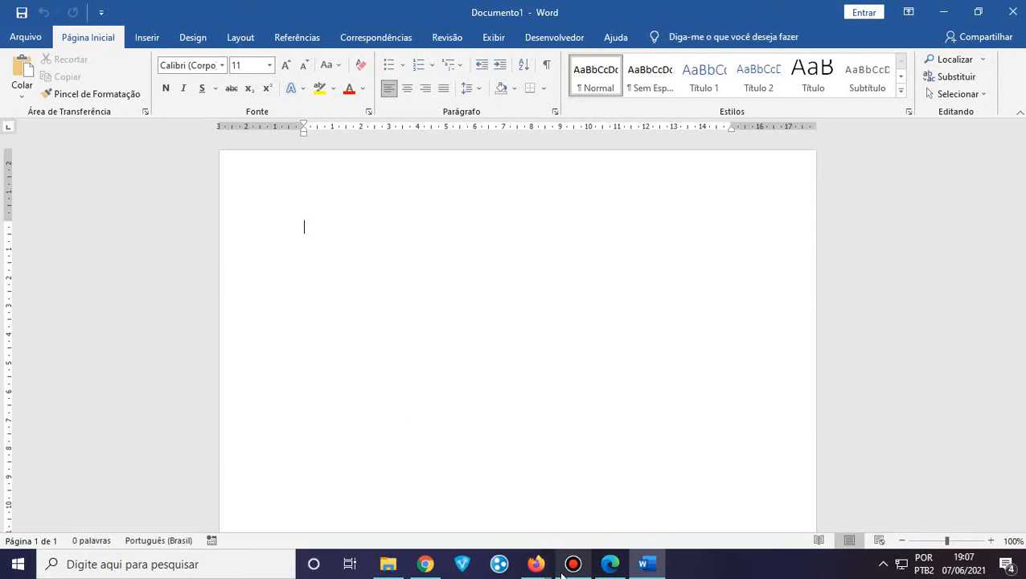
Briefly show Meet, minimize it and dismiss its notice, then open Word's Arquivo start page
{"action": "mouse_move", "coordinate": [536, 563]}
{"action": "left_click", "coordinate": [471, 525]}
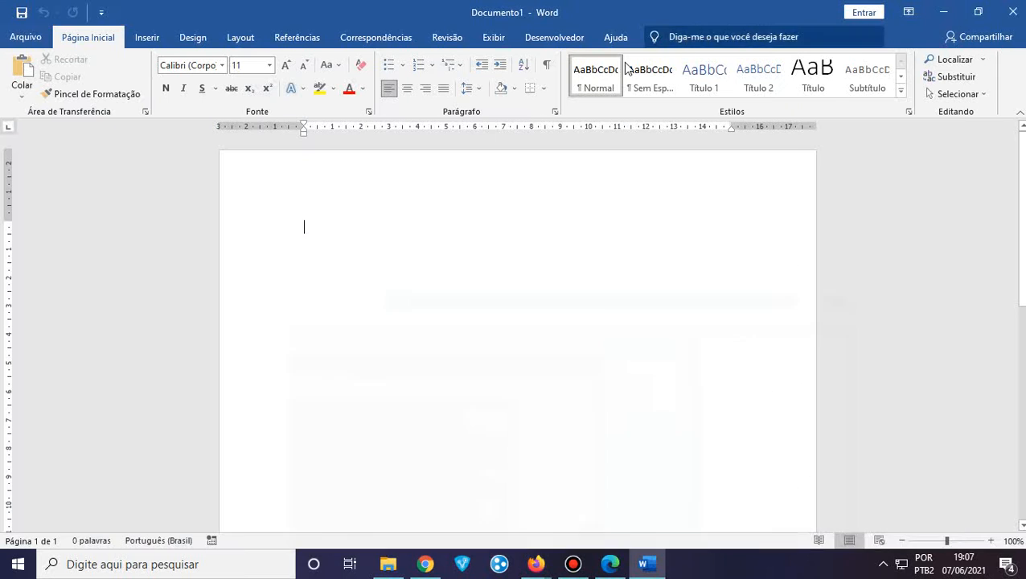
{"action": "left_click", "coordinate": [944, 12]}
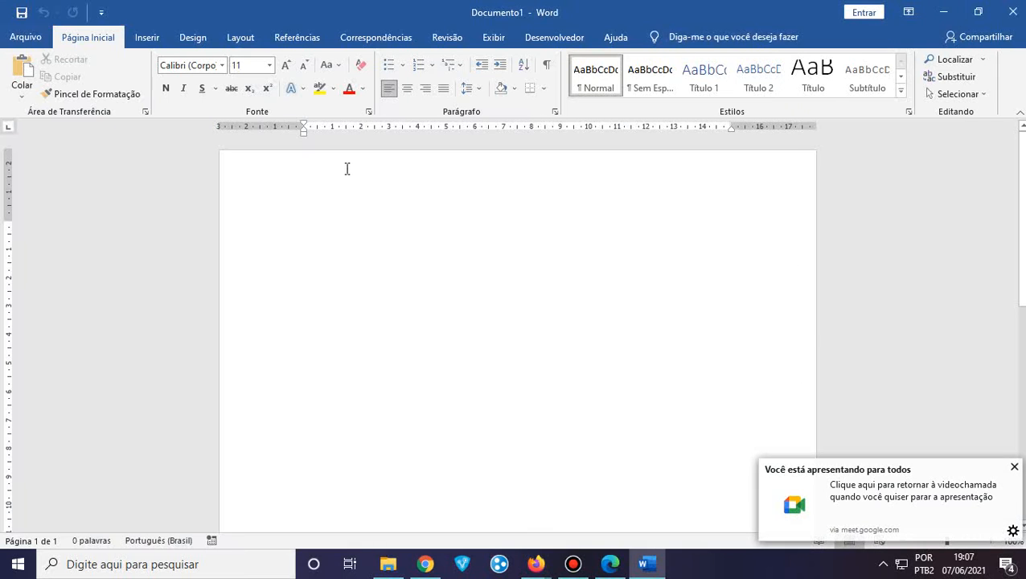
{"action": "left_click", "coordinate": [1014, 468]}
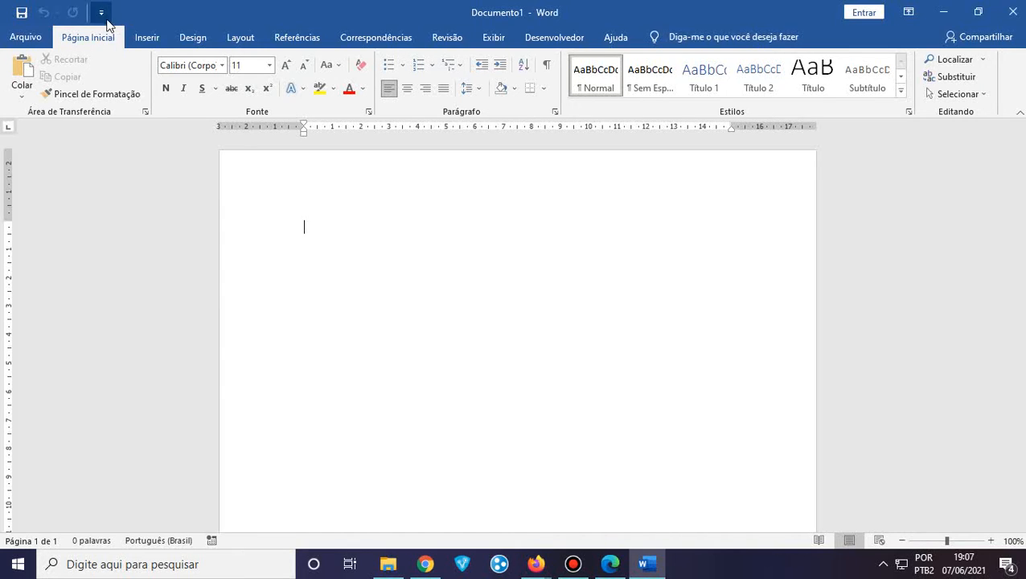
{"action": "left_click", "coordinate": [25, 38]}
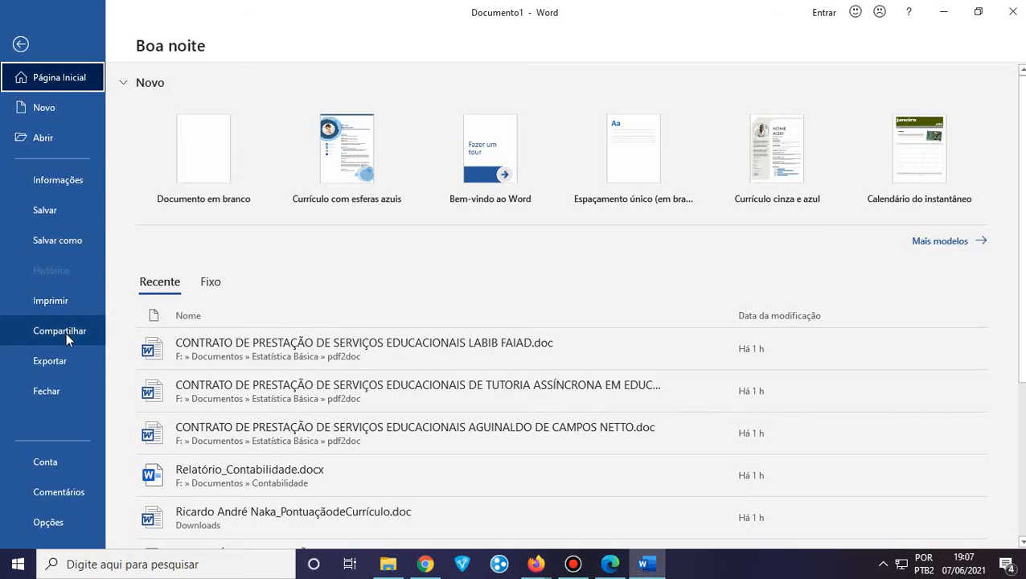
Use the back arrow to leave the Arquivo backstage for the empty Documento1 page
{"action": "left_click", "coordinate": [23, 45]}
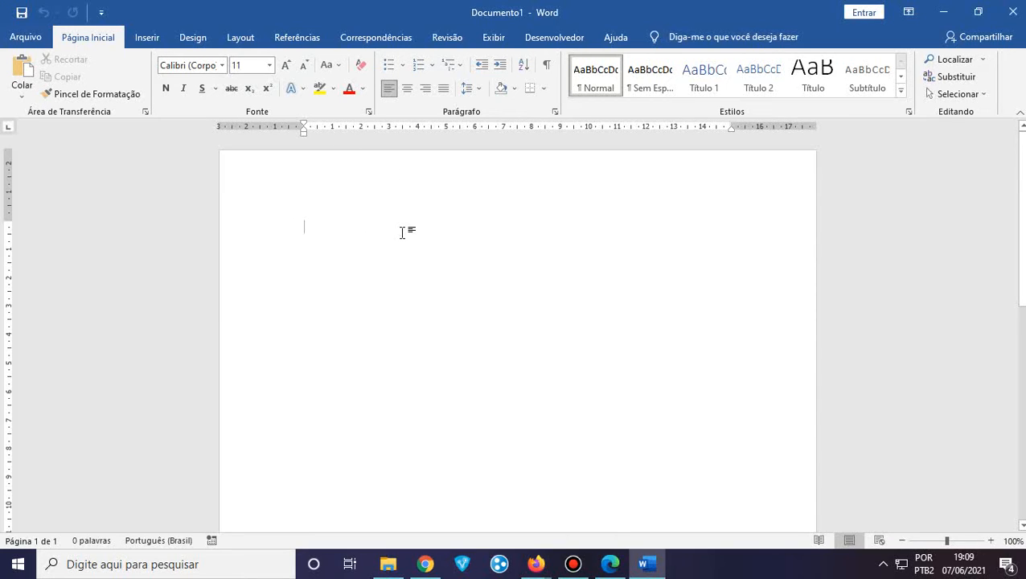
Turn on Negrito (bold) in the empty Documento1, glance at Inserir, and end on Página Inicial
{"action": "left_click", "coordinate": [165, 92]}
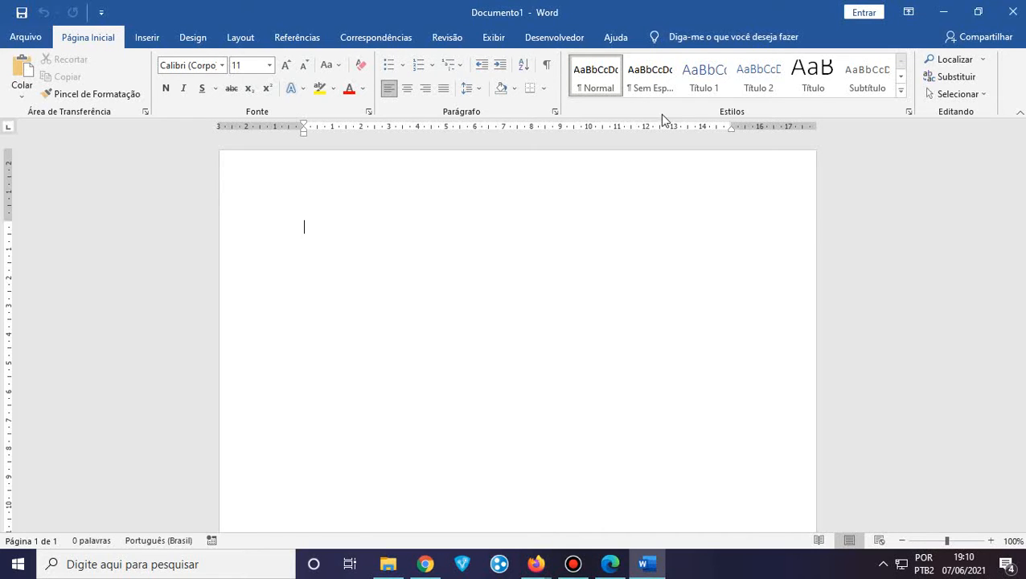
{"action": "left_click", "coordinate": [148, 38]}
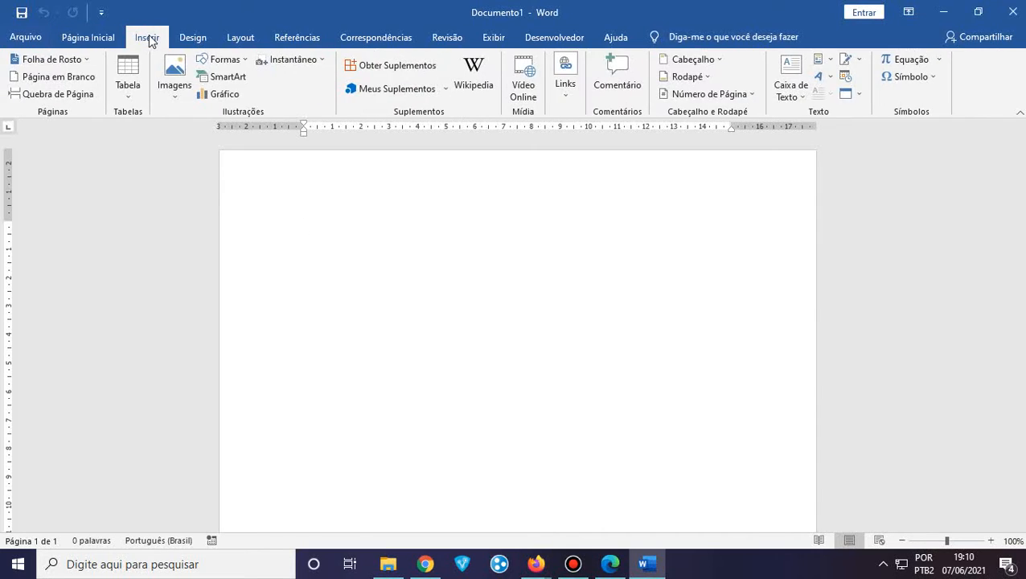
{"action": "left_click", "coordinate": [96, 38]}
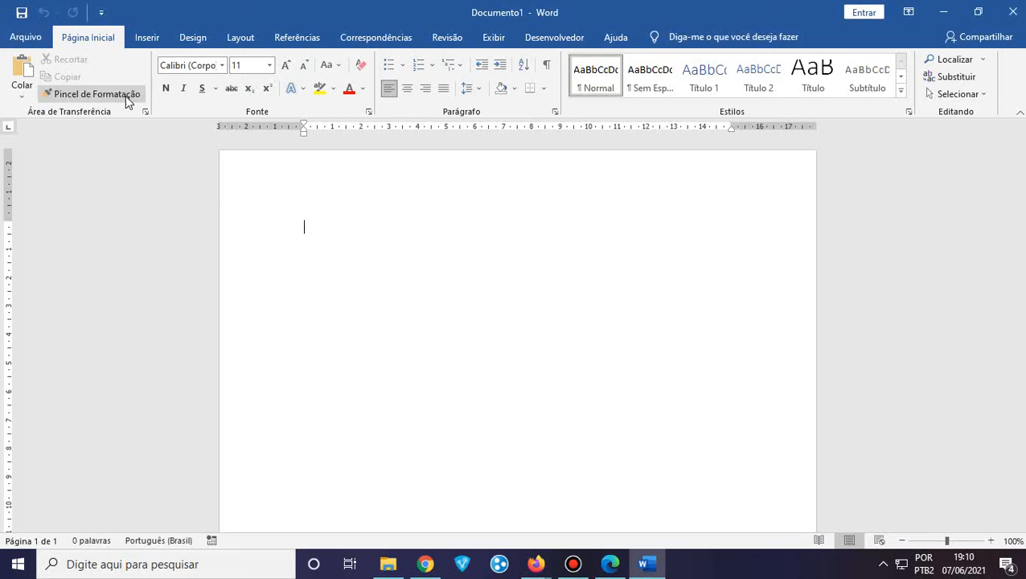
{"action": "left_click", "coordinate": [150, 39]}
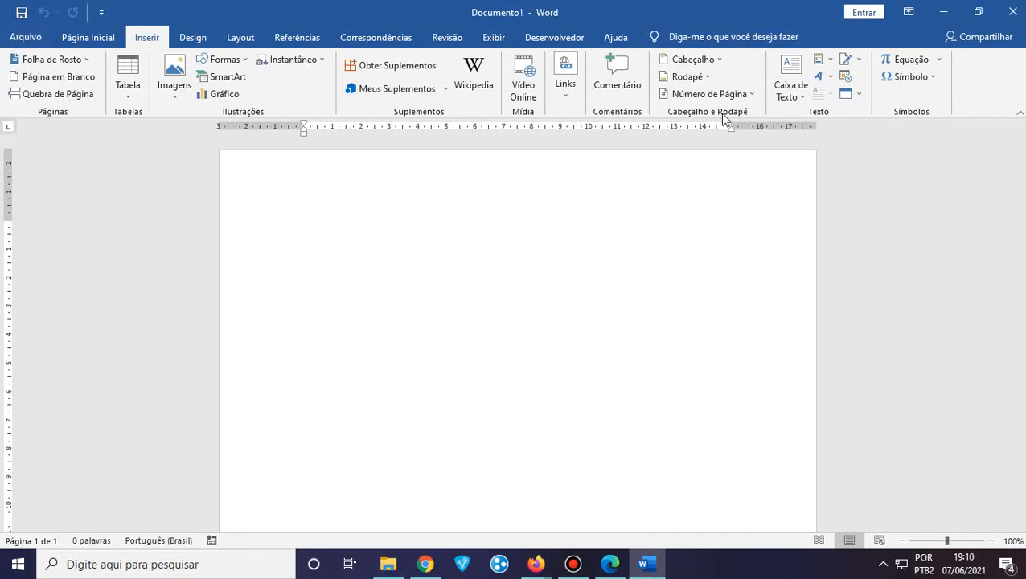
{"action": "left_click", "coordinate": [85, 39]}
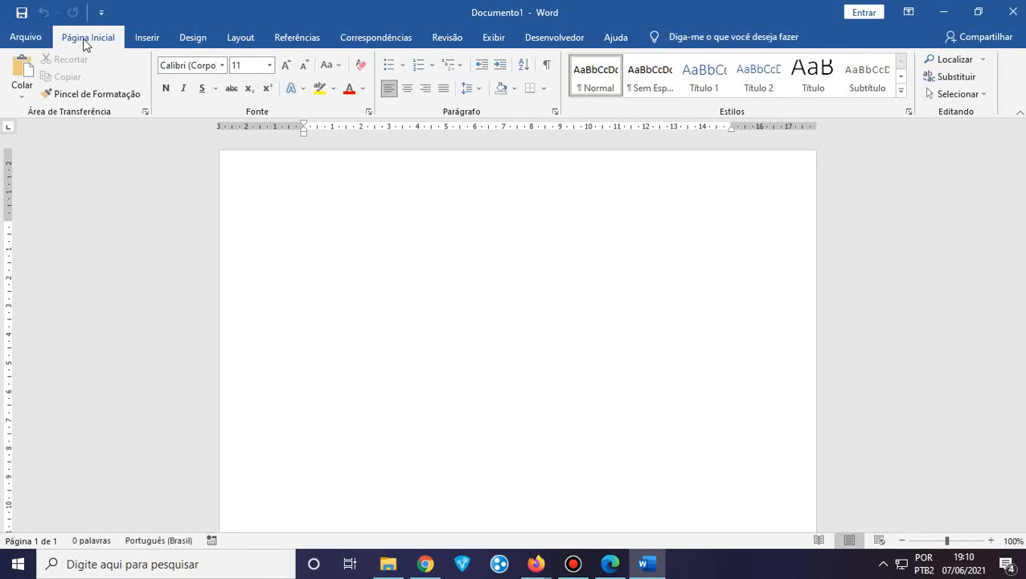
{"action": "left_click", "coordinate": [149, 37]}
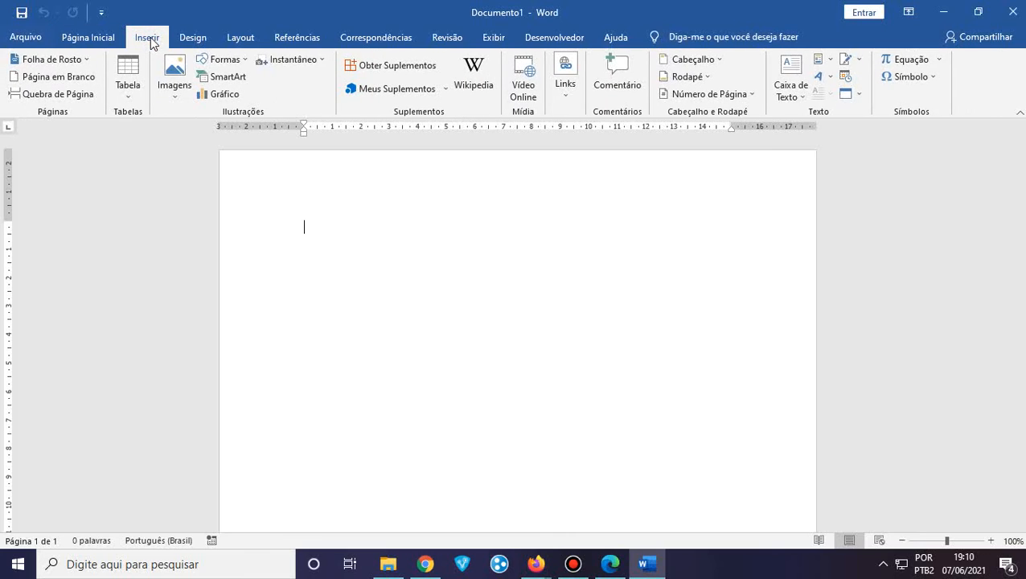
{"action": "left_click", "coordinate": [105, 38]}
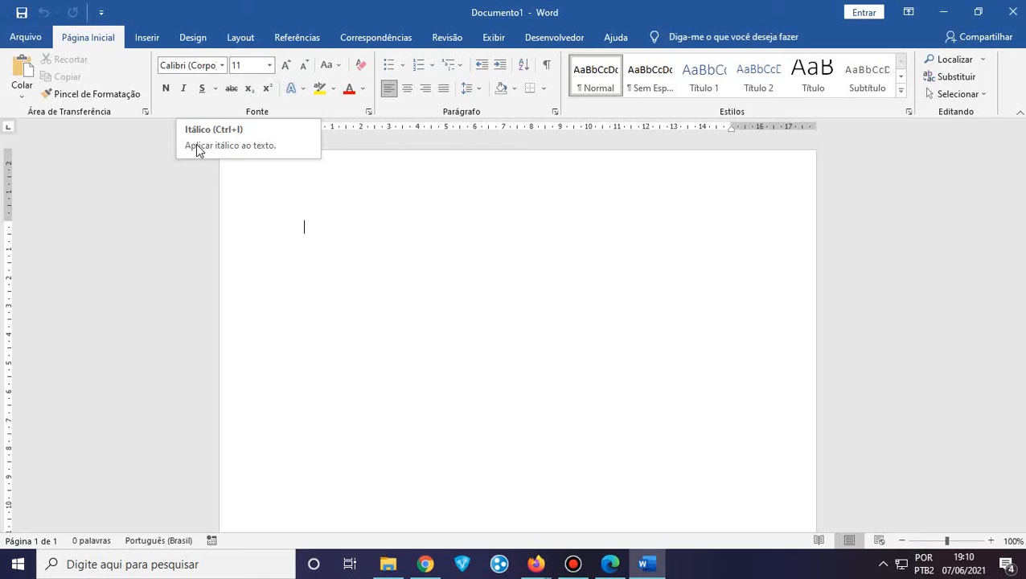
{"action": "left_click", "coordinate": [223, 66]}
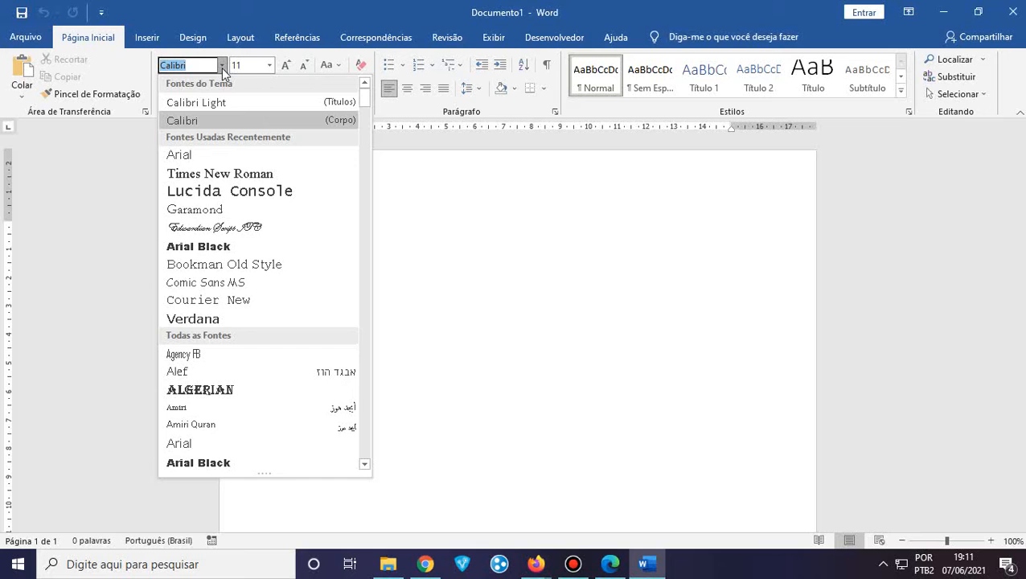
{"action": "scroll", "coordinate": [250, 192], "scroll_direction": "down", "scroll_amount": 1}
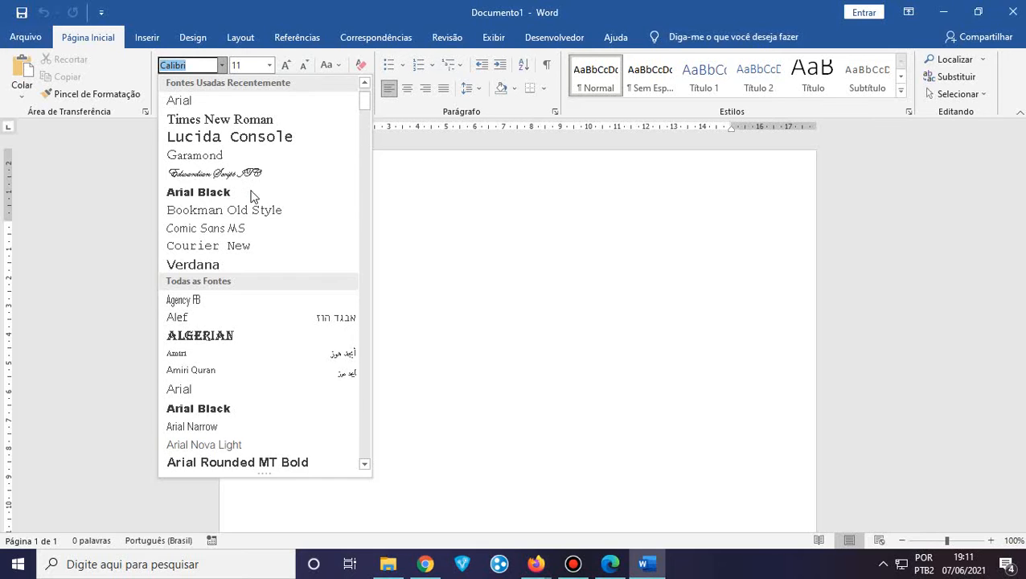
{"action": "scroll", "coordinate": [250, 197], "scroll_direction": "down", "scroll_amount": 1}
{"action": "scroll", "coordinate": [250, 197], "scroll_direction": "down", "scroll_amount": 10}
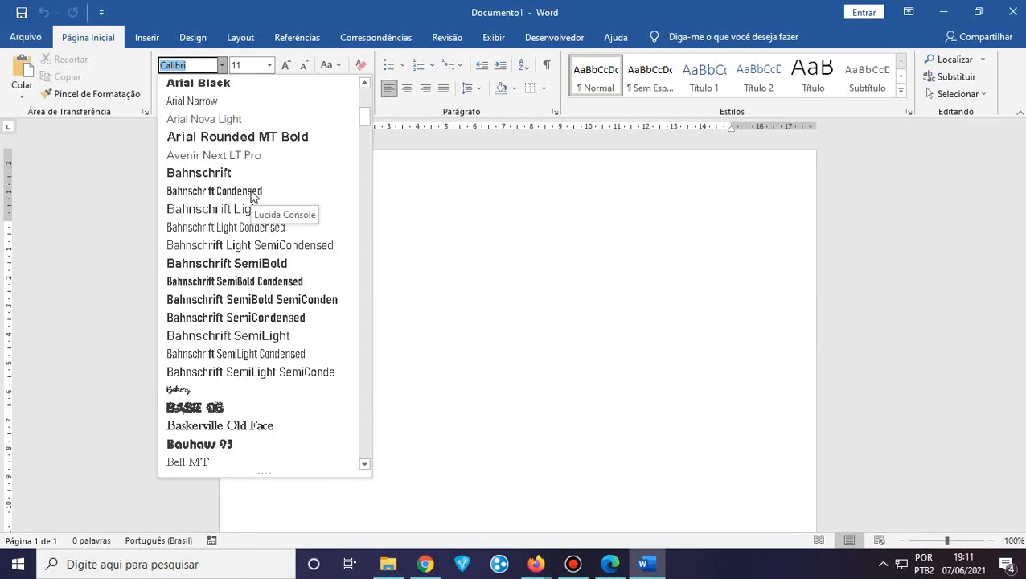
{"action": "scroll", "coordinate": [250, 198], "scroll_direction": "down", "scroll_amount": 12}
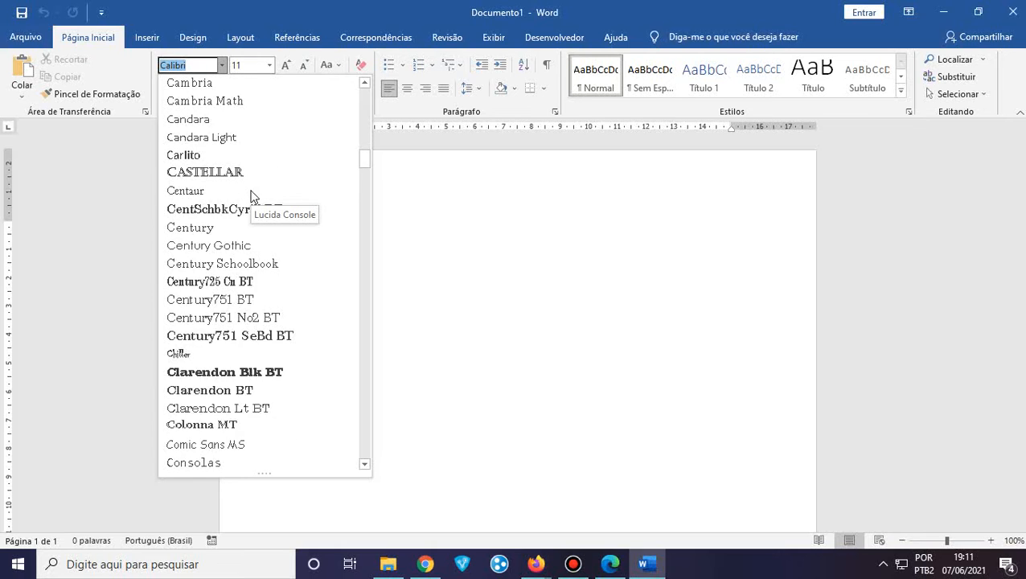
{"action": "scroll", "coordinate": [251, 197], "scroll_direction": "up", "scroll_amount": 20}
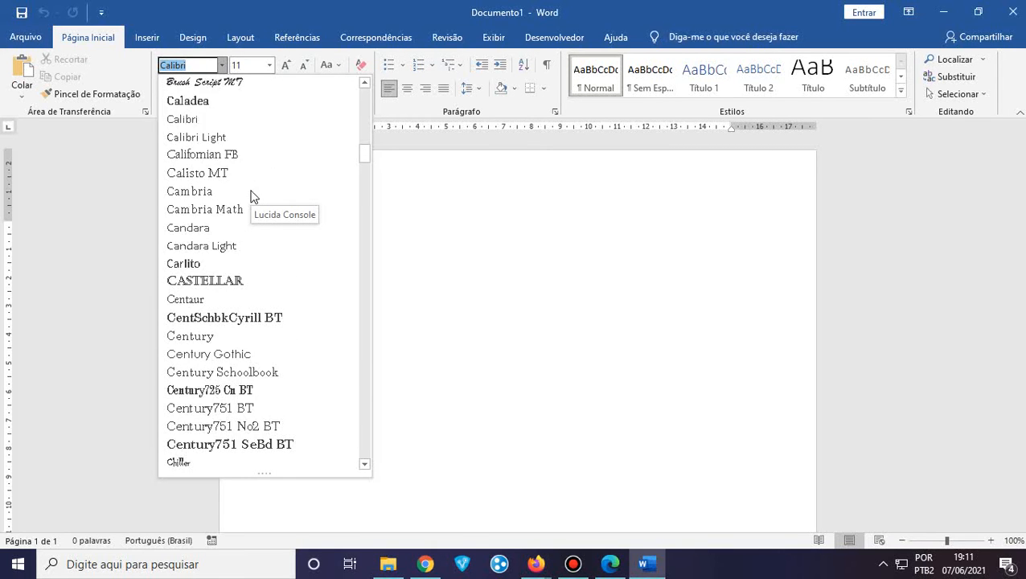
{"action": "scroll", "coordinate": [250, 197], "scroll_direction": "up", "scroll_amount": 8}
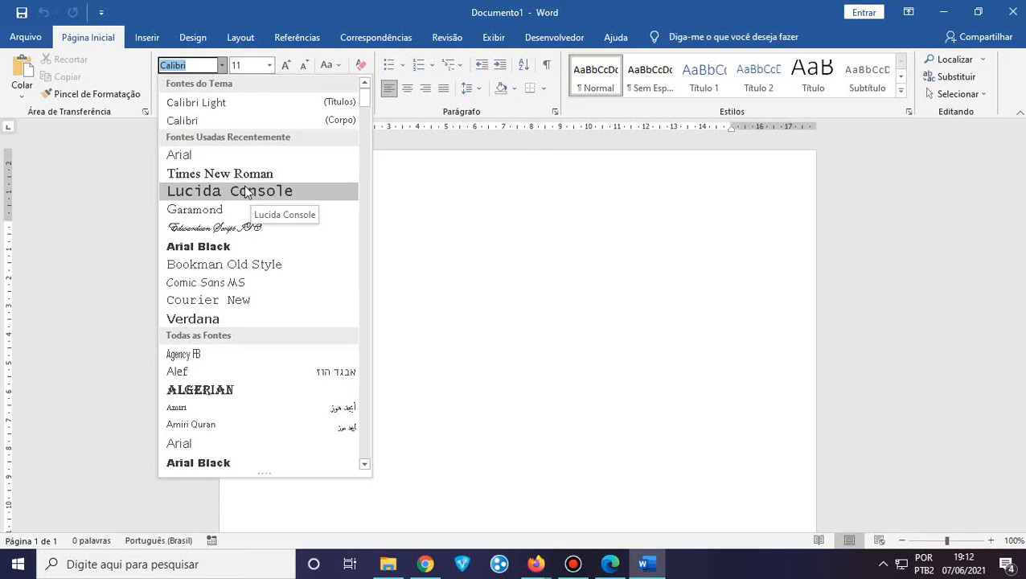
{"action": "scroll", "coordinate": [243, 185], "scroll_direction": "down", "scroll_amount": 10}
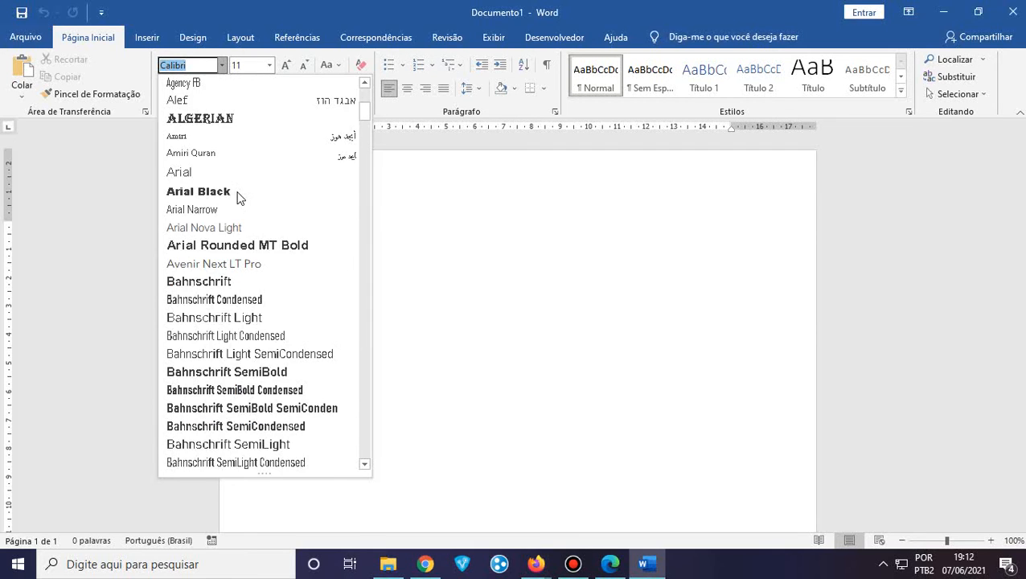
{"action": "scroll", "coordinate": [238, 199], "scroll_direction": "down", "scroll_amount": 15}
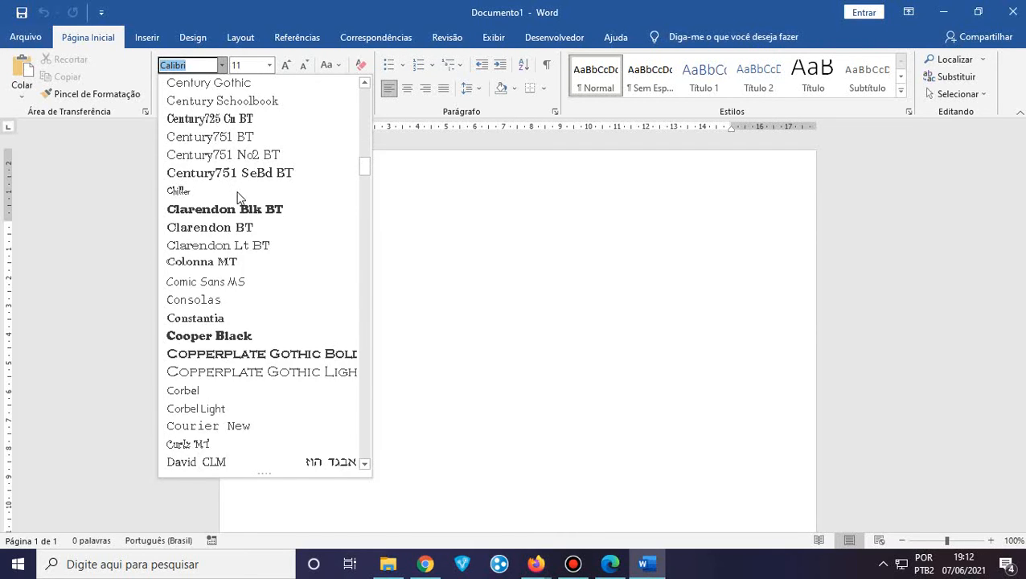
{"action": "scroll", "coordinate": [239, 199], "scroll_direction": "down", "scroll_amount": 12}
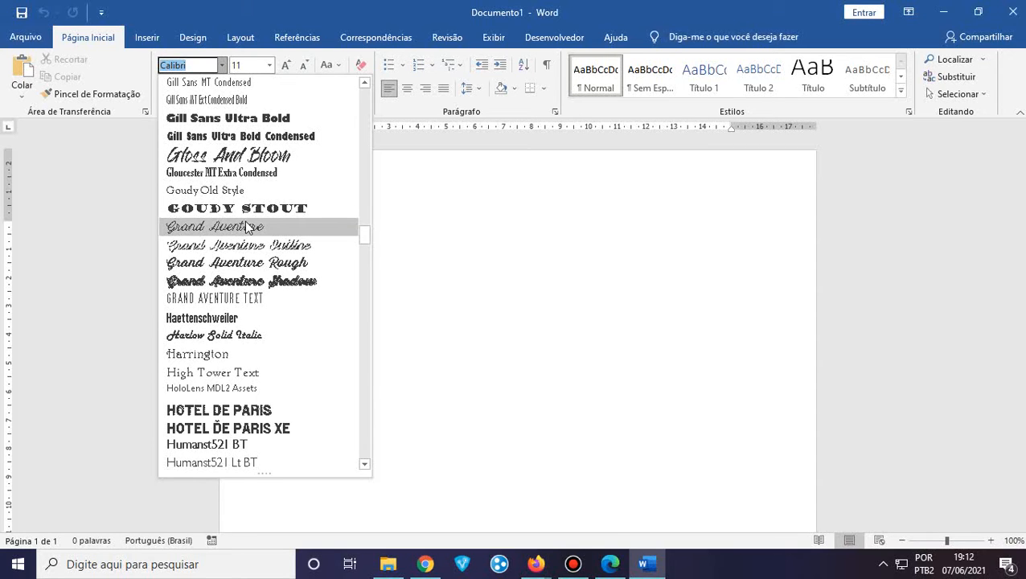
{"action": "scroll", "coordinate": [248, 227], "scroll_direction": "down", "scroll_amount": 2}
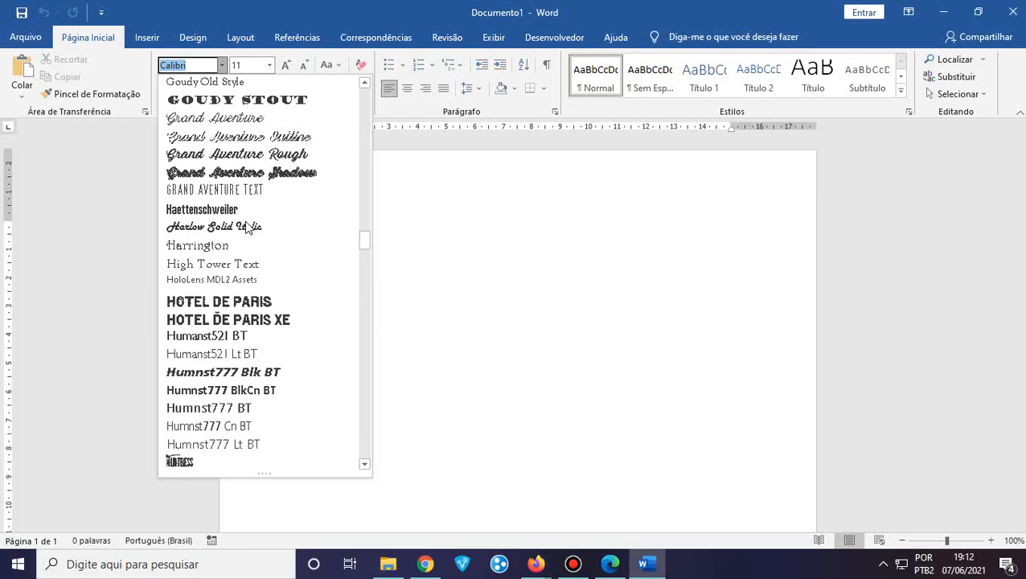
{"action": "scroll", "coordinate": [248, 227], "scroll_direction": "down", "scroll_amount": 2}
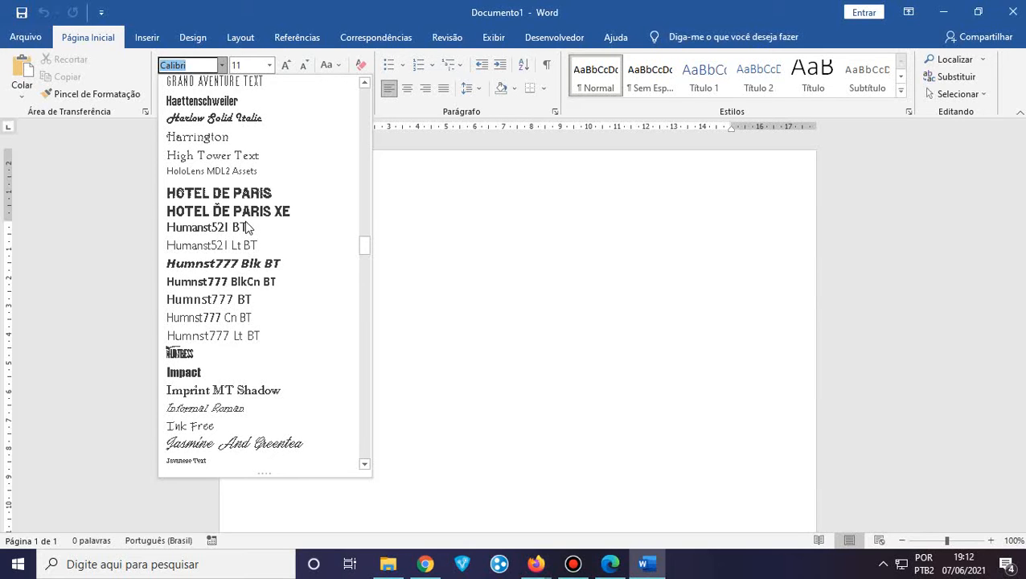
{"action": "scroll", "coordinate": [248, 227], "scroll_direction": "down", "scroll_amount": 4}
{"action": "scroll", "coordinate": [248, 227], "scroll_direction": "down", "scroll_amount": 2}
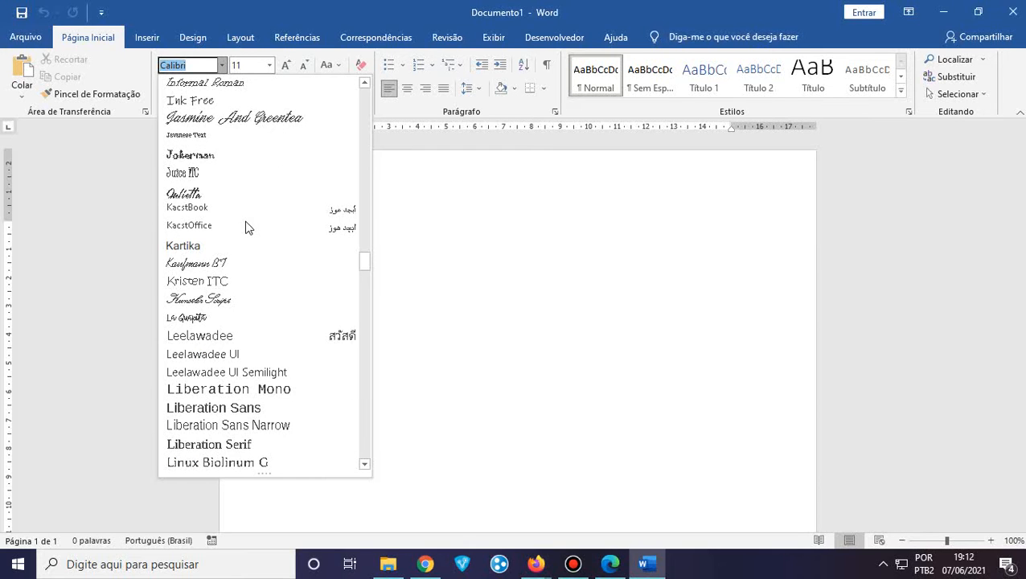
{"action": "scroll", "coordinate": [248, 228], "scroll_direction": "up", "scroll_amount": 16}
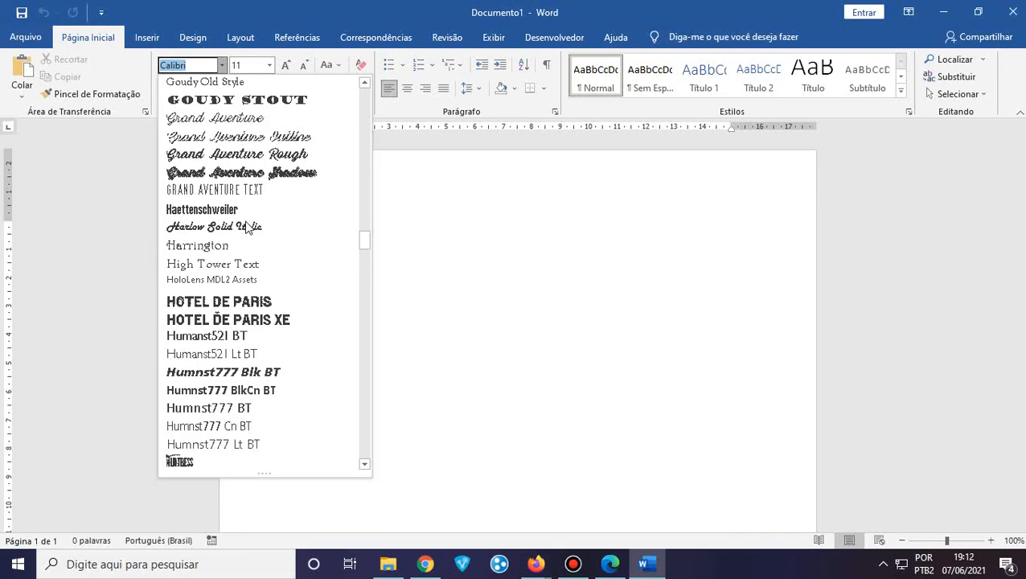
{"action": "scroll", "coordinate": [248, 228], "scroll_direction": "up", "scroll_amount": 18}
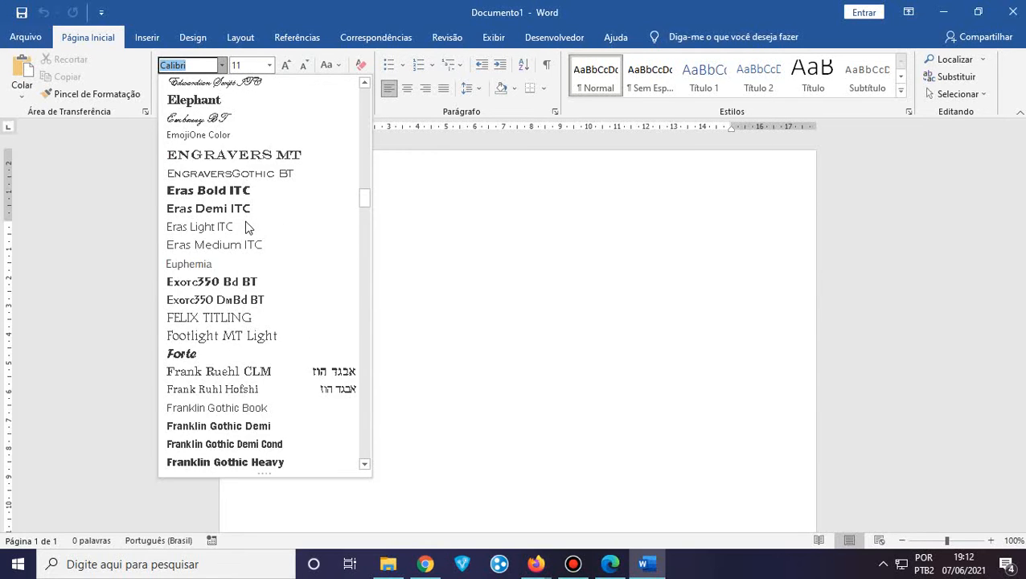
{"action": "scroll", "coordinate": [248, 228], "scroll_direction": "up", "scroll_amount": 4}
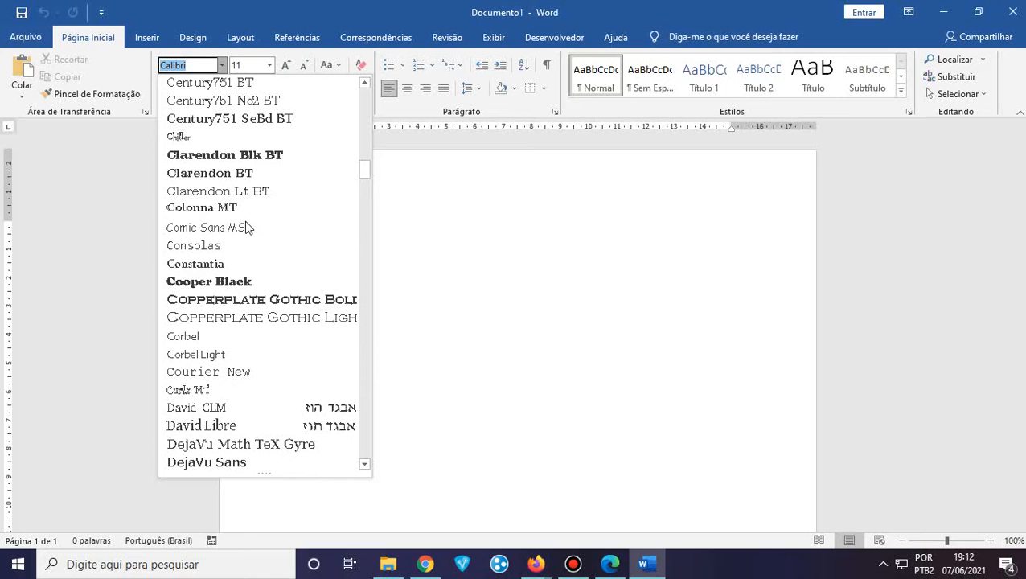
{"action": "scroll", "coordinate": [248, 227], "scroll_direction": "up", "scroll_amount": 8}
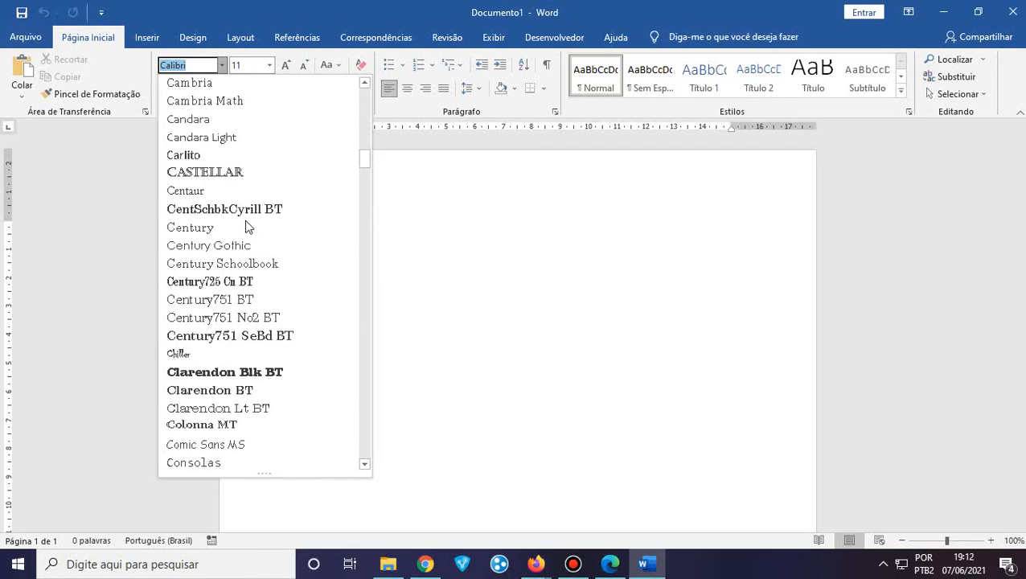
{"action": "scroll", "coordinate": [245, 220], "scroll_direction": "up", "scroll_amount": 12}
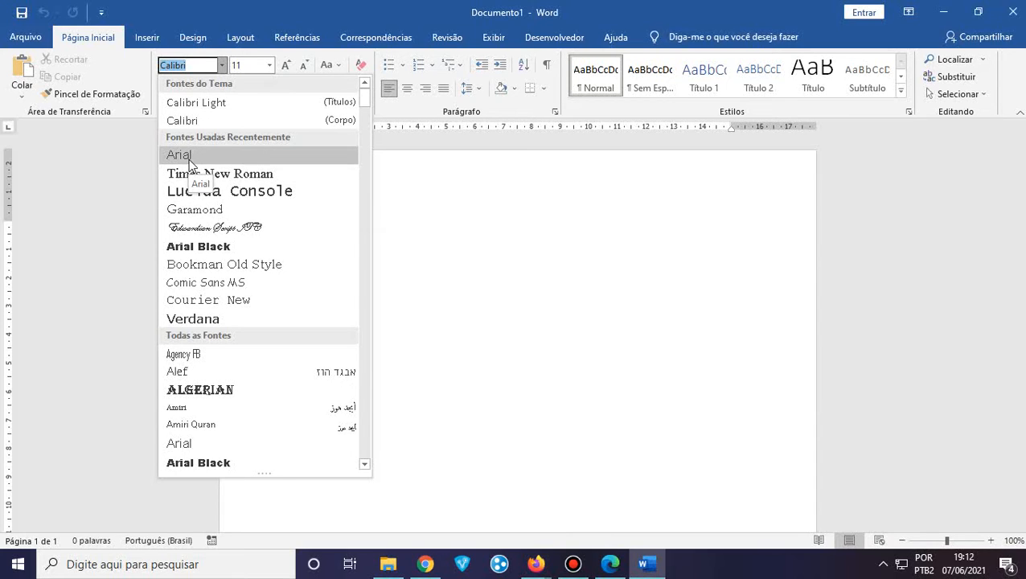
{"action": "scroll", "coordinate": [190, 165], "scroll_direction": "down", "scroll_amount": 12}
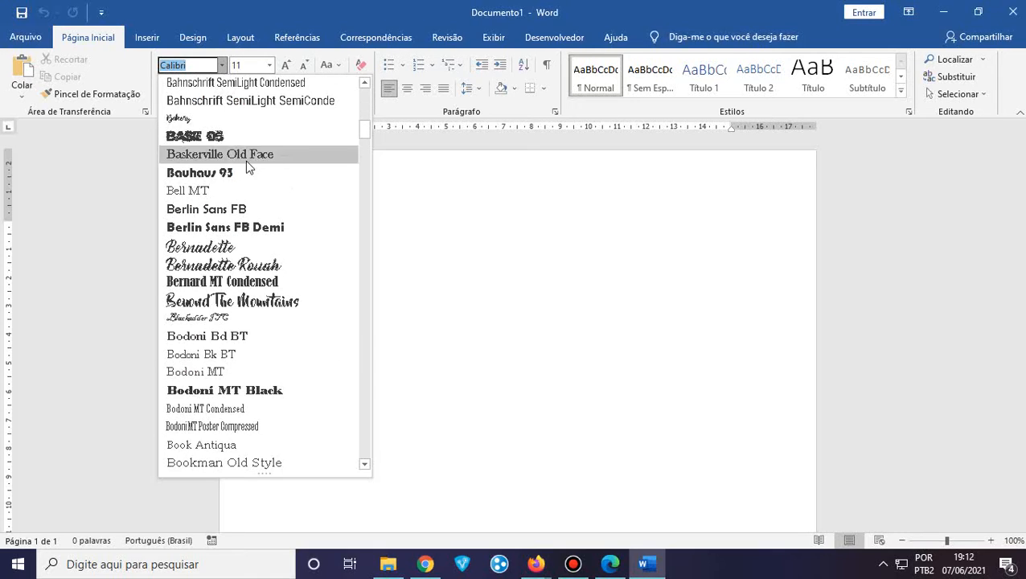
{"action": "left_click_drag", "start_coordinate": [360, 127], "coordinate": [380, 410]}
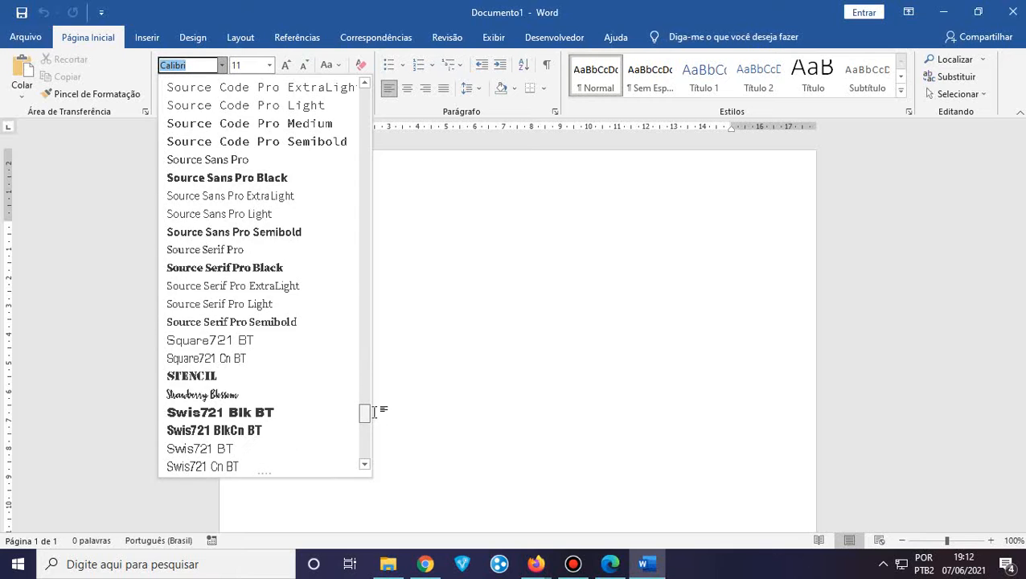
{"action": "scroll", "coordinate": [265, 344], "scroll_direction": "down", "scroll_amount": 3}
{"action": "scroll", "coordinate": [251, 338], "scroll_direction": "down", "scroll_amount": 7}
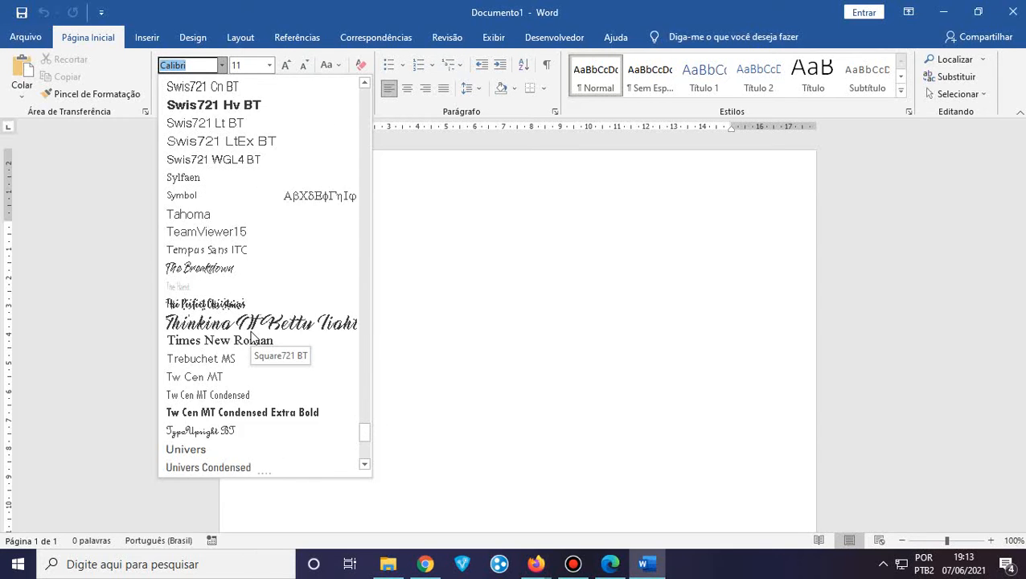
{"action": "scroll", "coordinate": [245, 305], "scroll_direction": "down", "scroll_amount": 4}
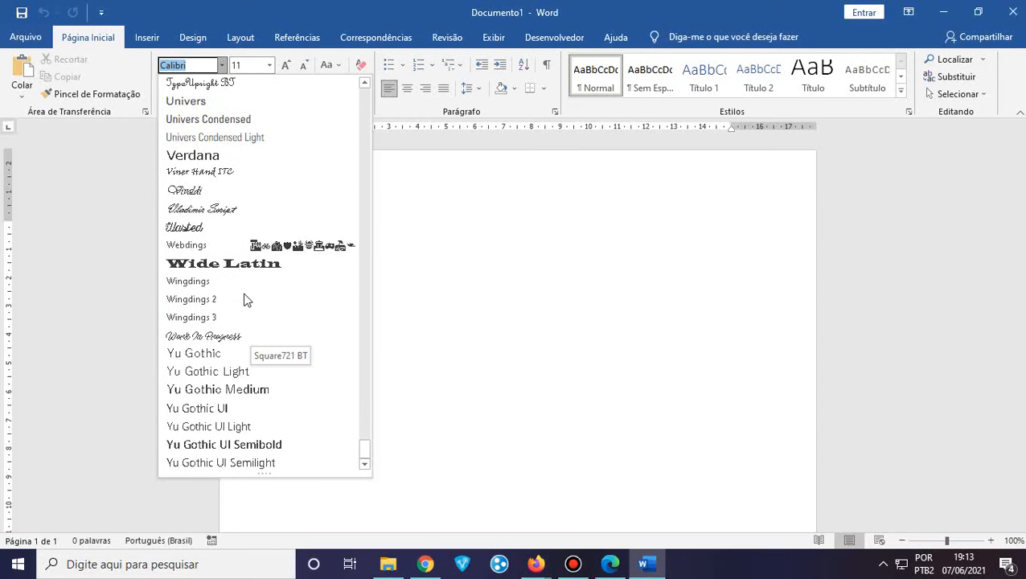
{"action": "scroll", "coordinate": [245, 298], "scroll_direction": "up", "scroll_amount": 4}
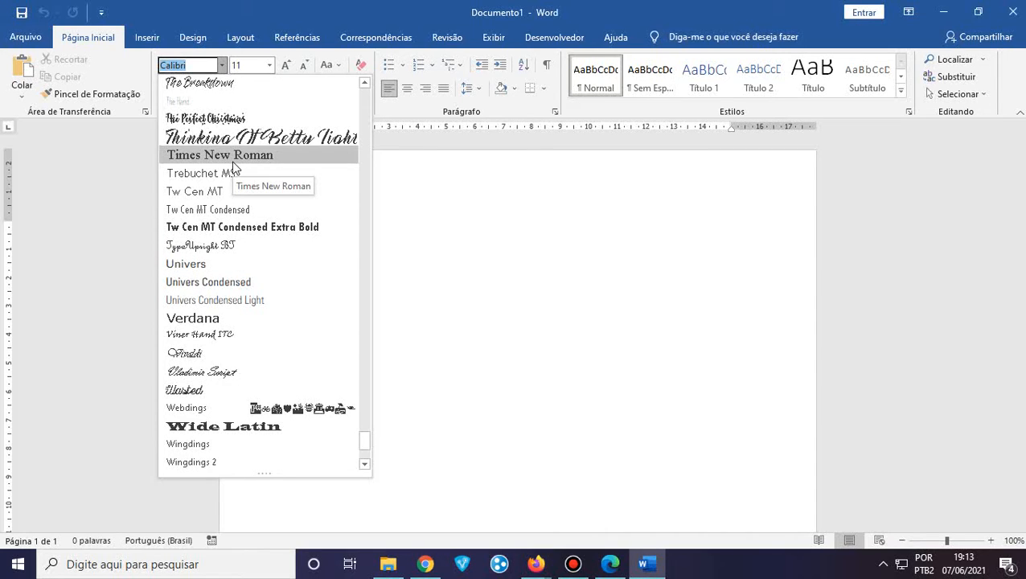
Set the font size to 100 pt and test it with a deleted letter 'a'
{"action": "left_click", "coordinate": [280, 52]}
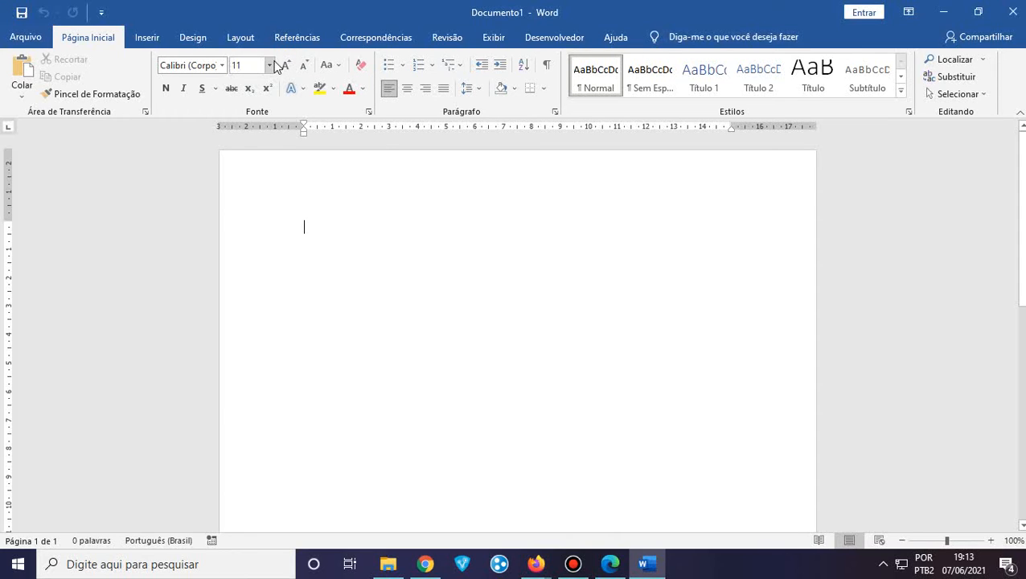
{"action": "left_click", "coordinate": [271, 68]}
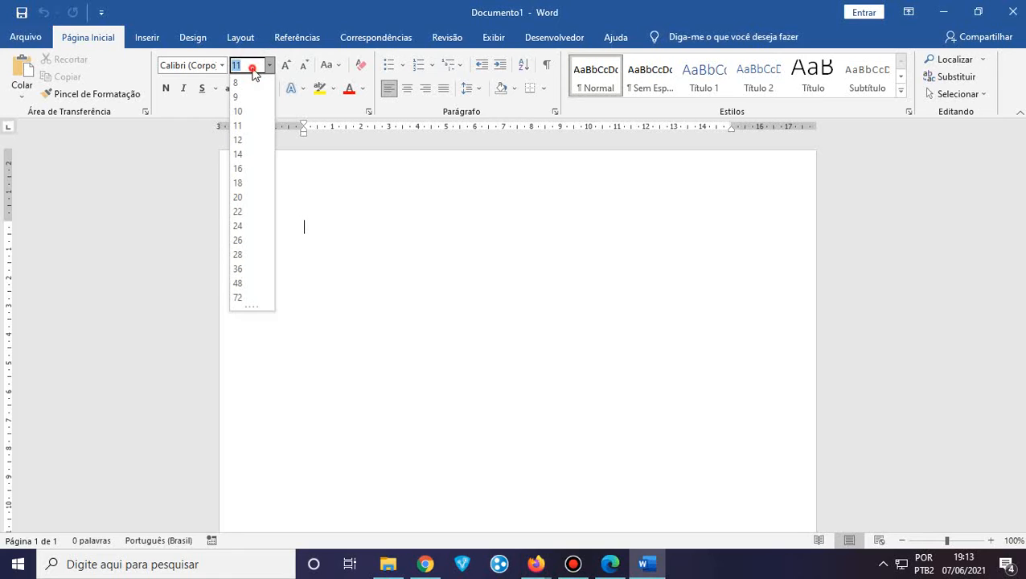
{"action": "type", "text": "100"}
{"action": "key", "text": "Return"}
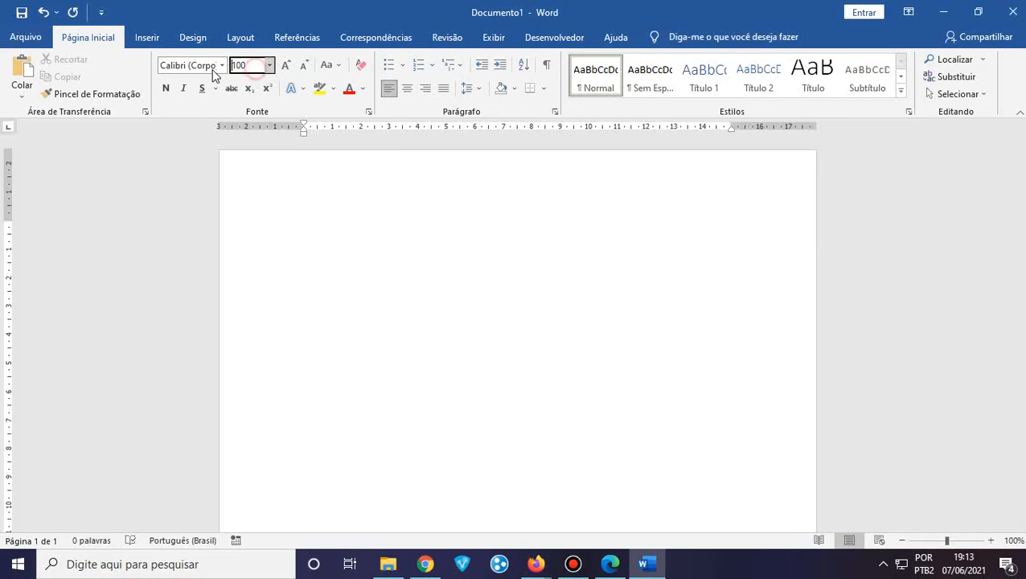
{"action": "left_click", "coordinate": [321, 298]}
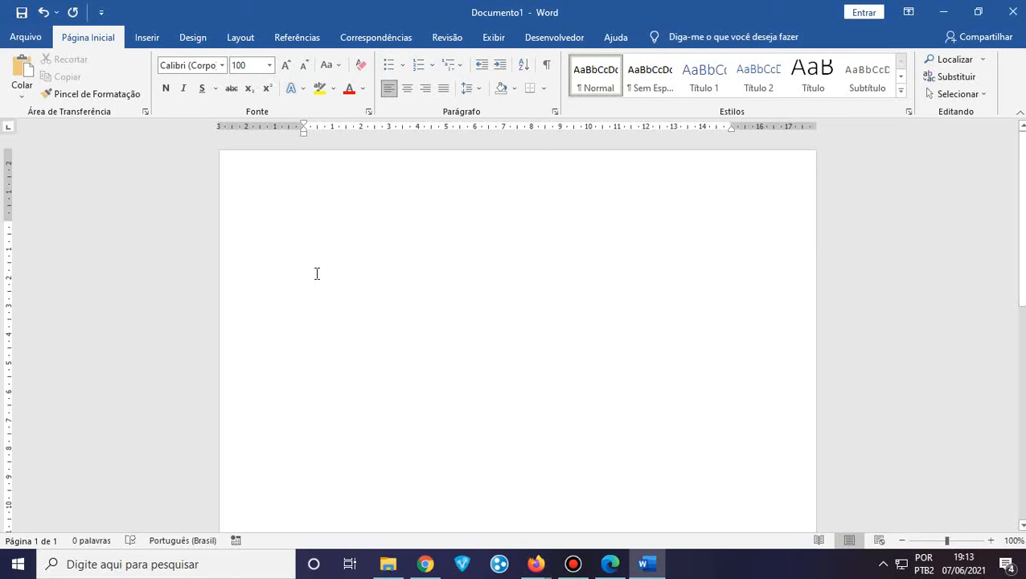
{"action": "type", "text": "a"}
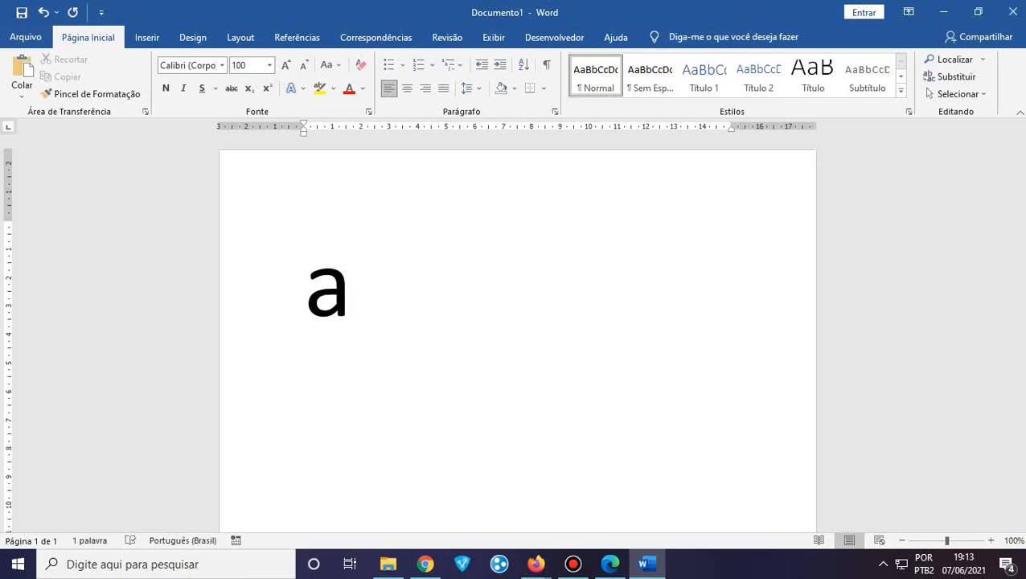
{"action": "key", "text": "BackSpace"}
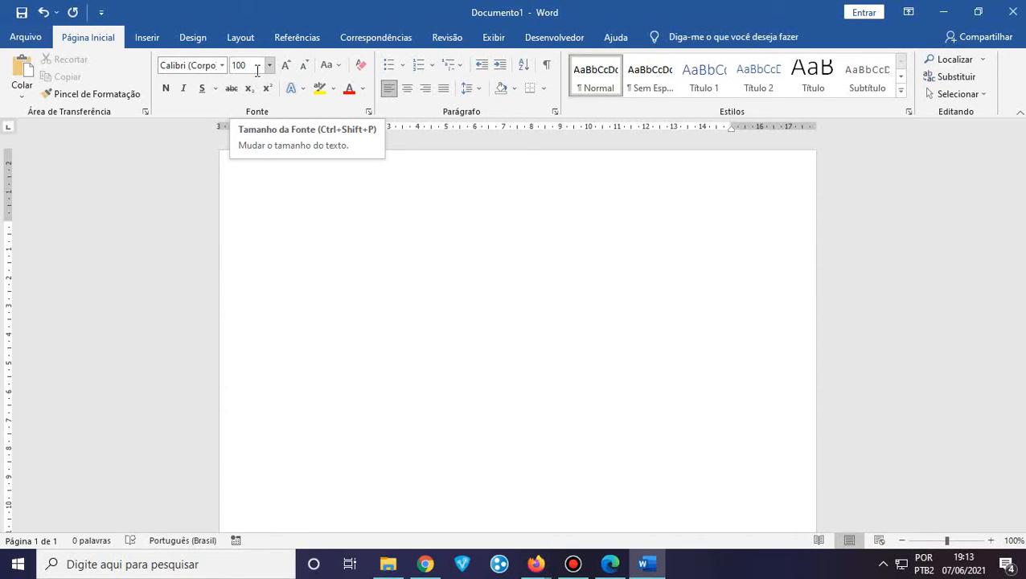
Replace the 100 pt font size with 12 pt, then bring the Google Meet call forward
{"action": "left_click", "coordinate": [190, 64]}
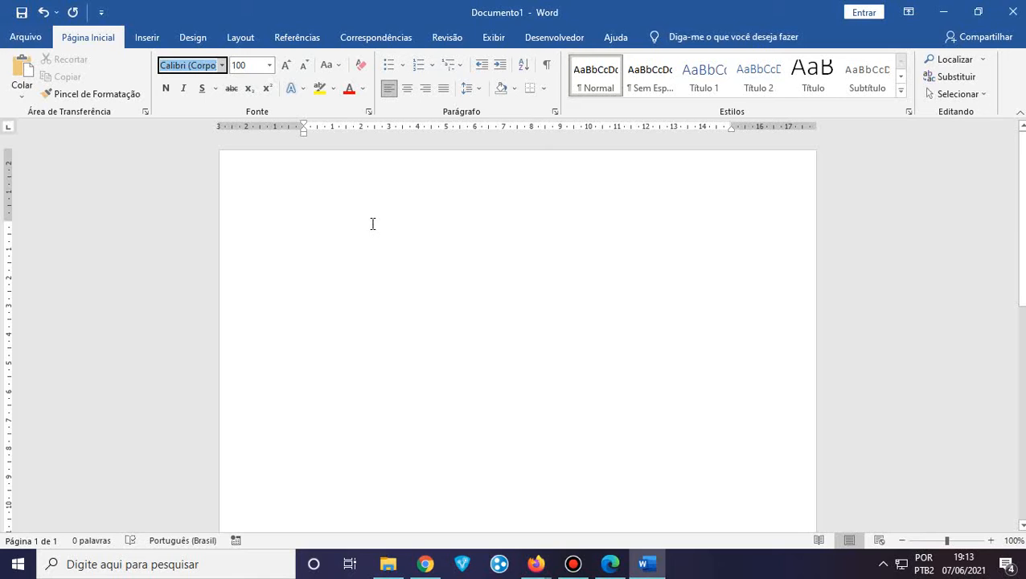
{"action": "left_click", "coordinate": [296, 198]}
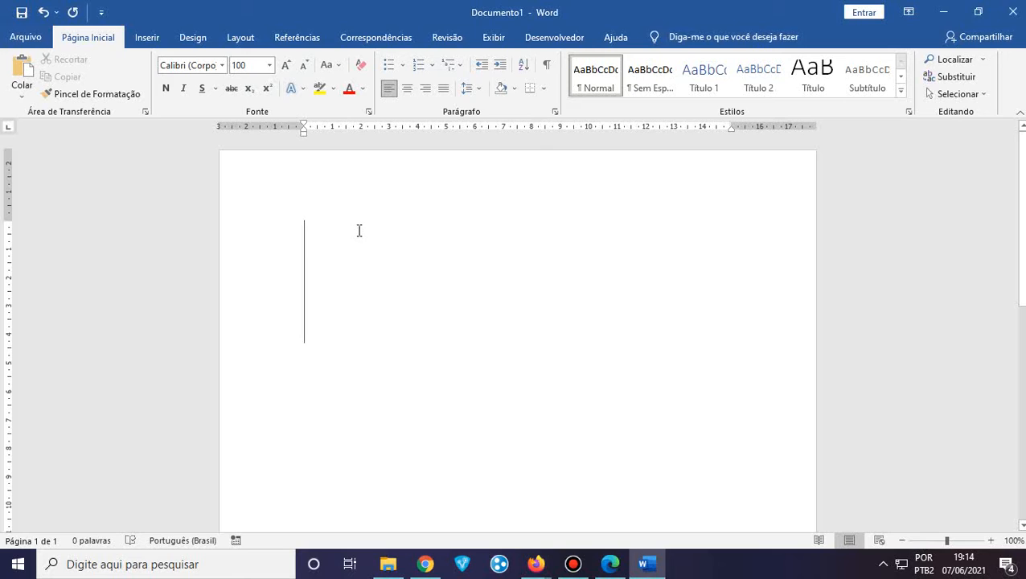
{"action": "left_click", "coordinate": [250, 65]}
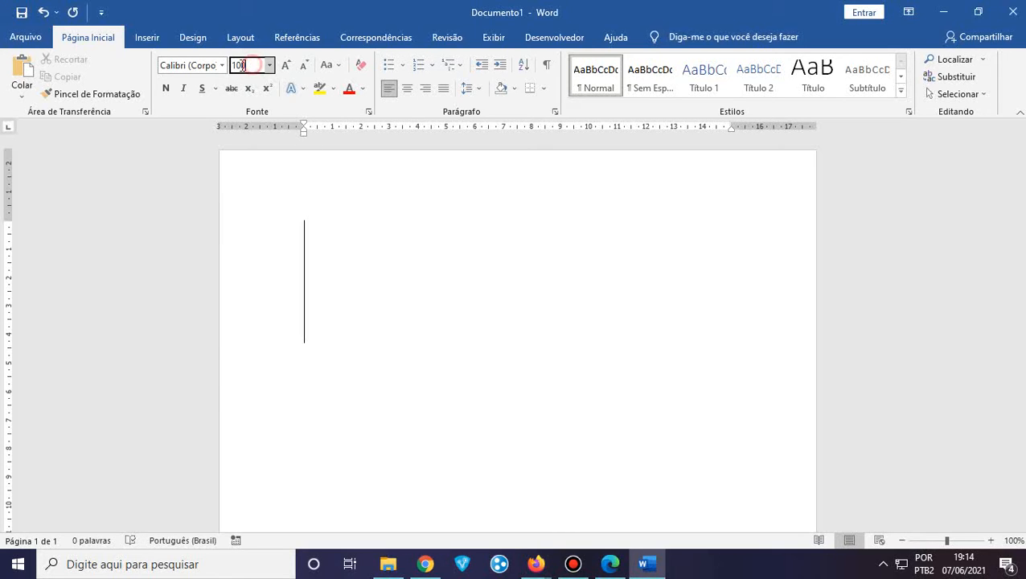
{"action": "left_click_drag", "start_coordinate": [251, 66], "coordinate": [221, 68]}
{"action": "type", "text": "12"}
{"action": "key", "text": "Return"}
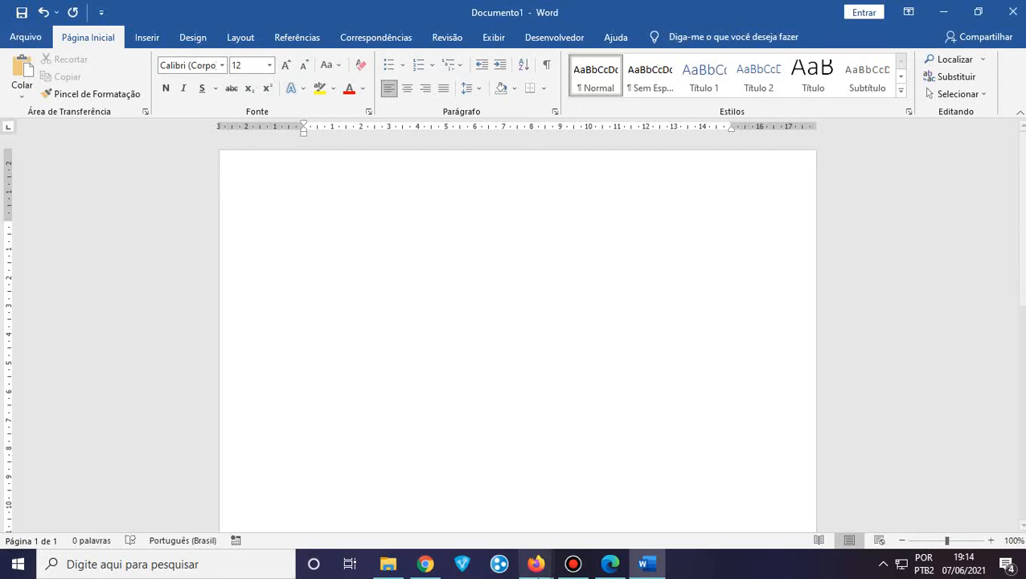
{"action": "mouse_move", "coordinate": [537, 566]}
{"action": "left_click", "coordinate": [458, 505]}
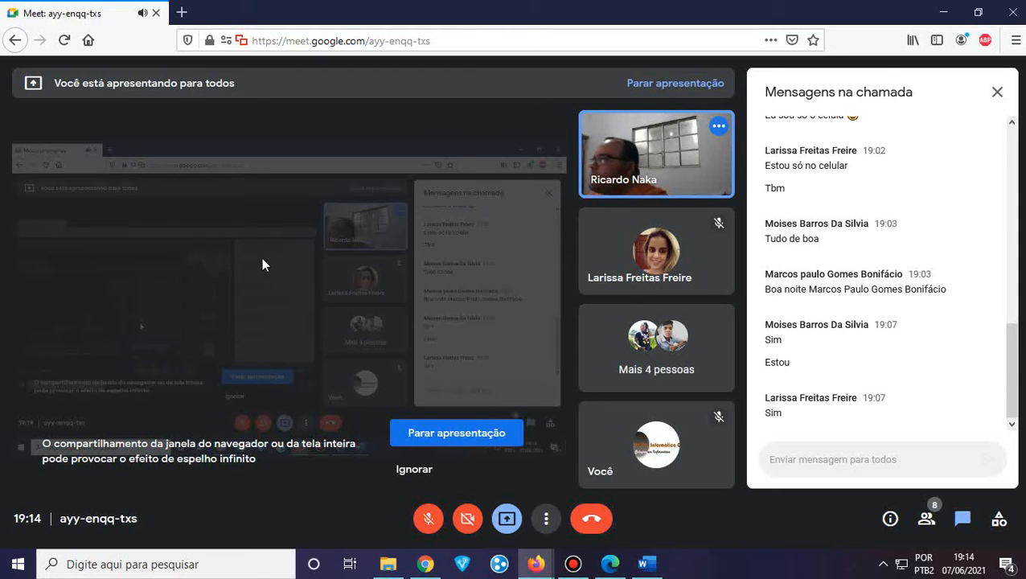
Minimize the Firefox Google Meet window to get back to the blank Word document
{"action": "left_click", "coordinate": [943, 12]}
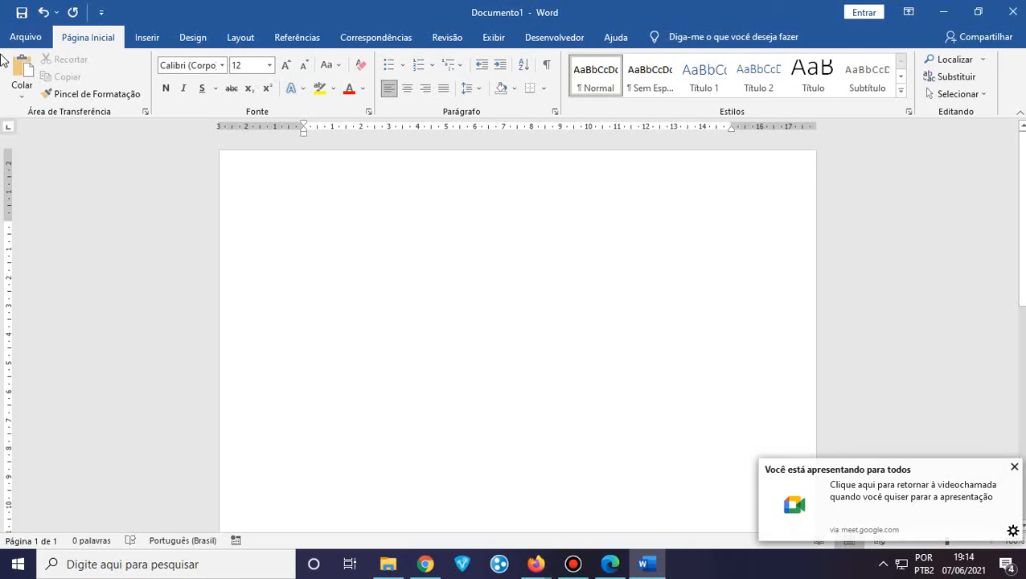
{"action": "left_click", "coordinate": [1013, 468]}
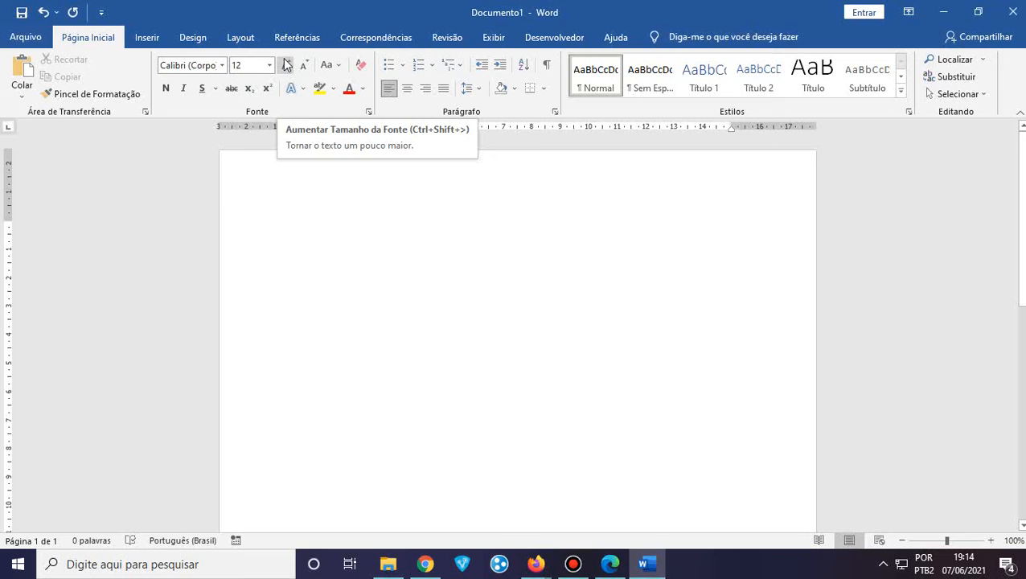
{"action": "left_click", "coordinate": [340, 68]}
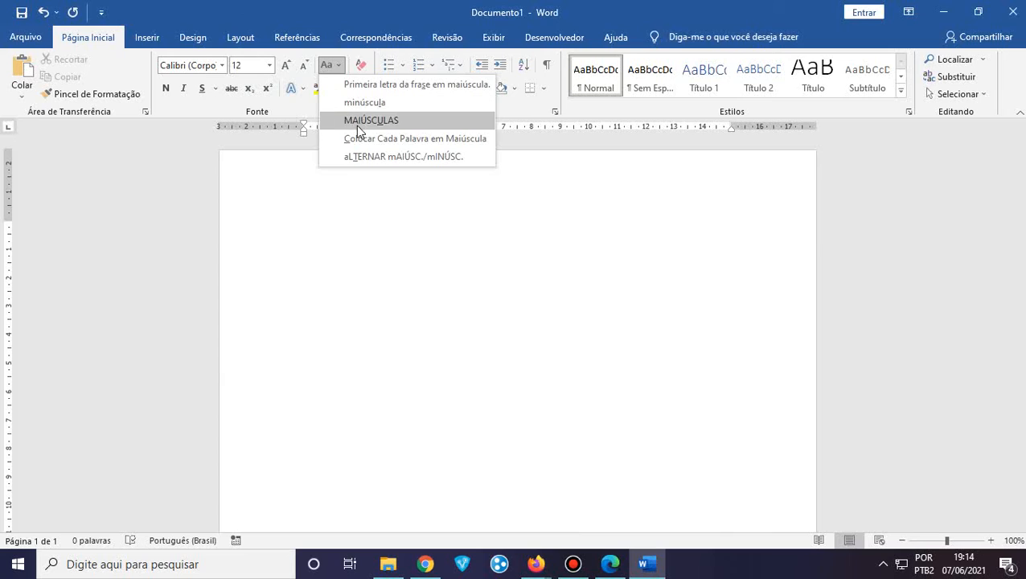
{"action": "left_click", "coordinate": [361, 68]}
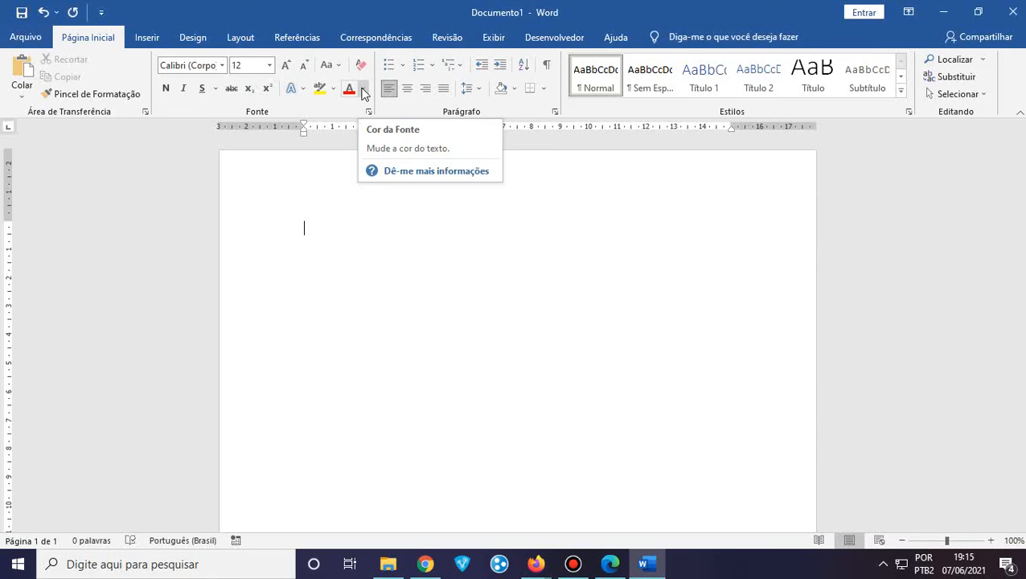
{"action": "left_click", "coordinate": [362, 90]}
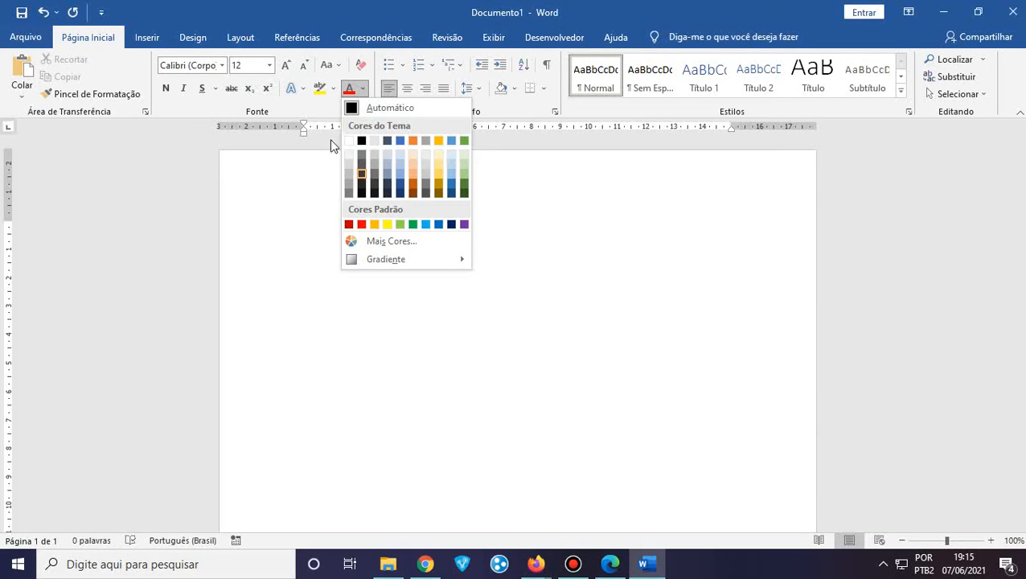
{"action": "left_click", "coordinate": [318, 100]}
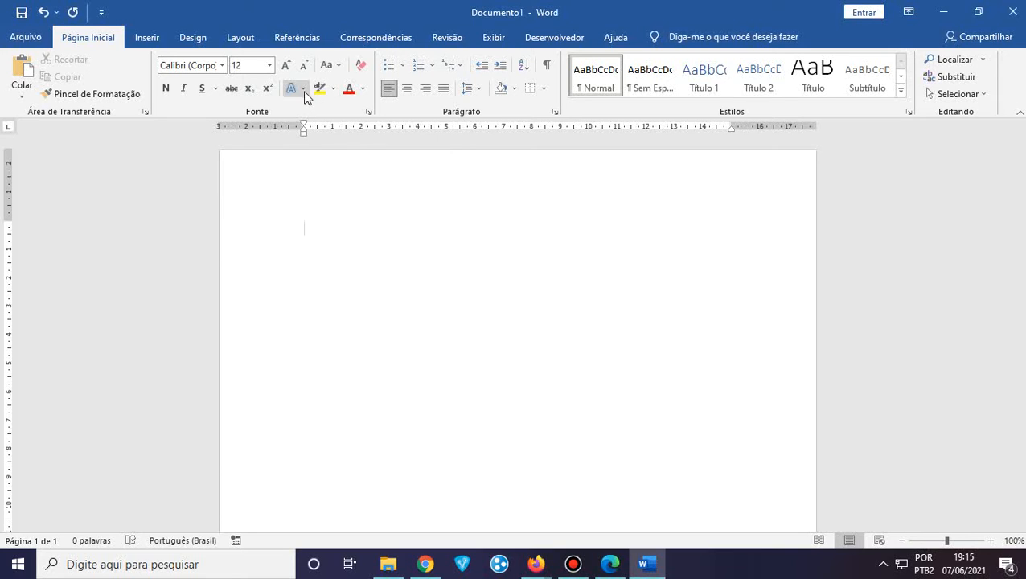
{"action": "left_click", "coordinate": [303, 90]}
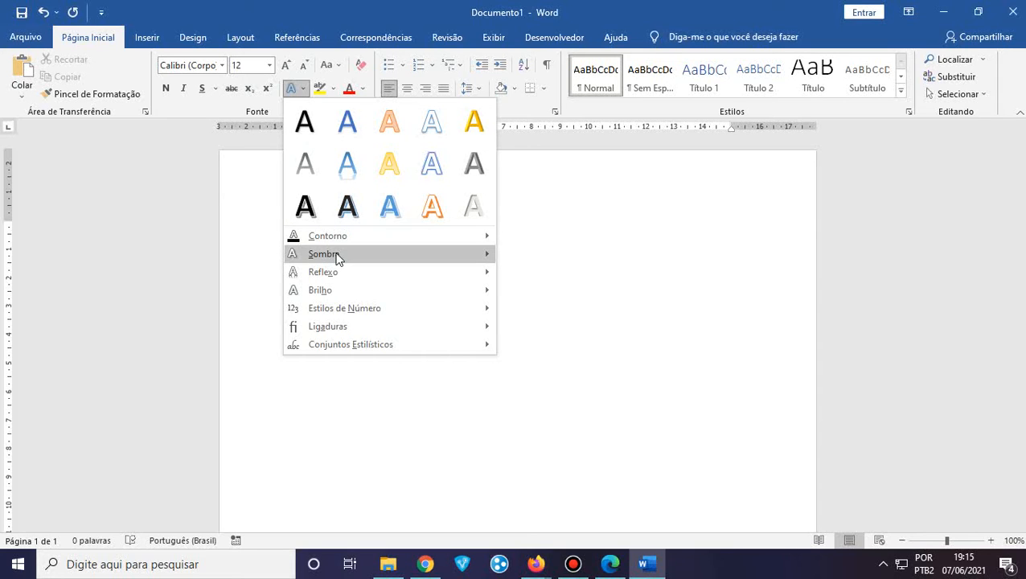
{"action": "mouse_move", "coordinate": [338, 257]}
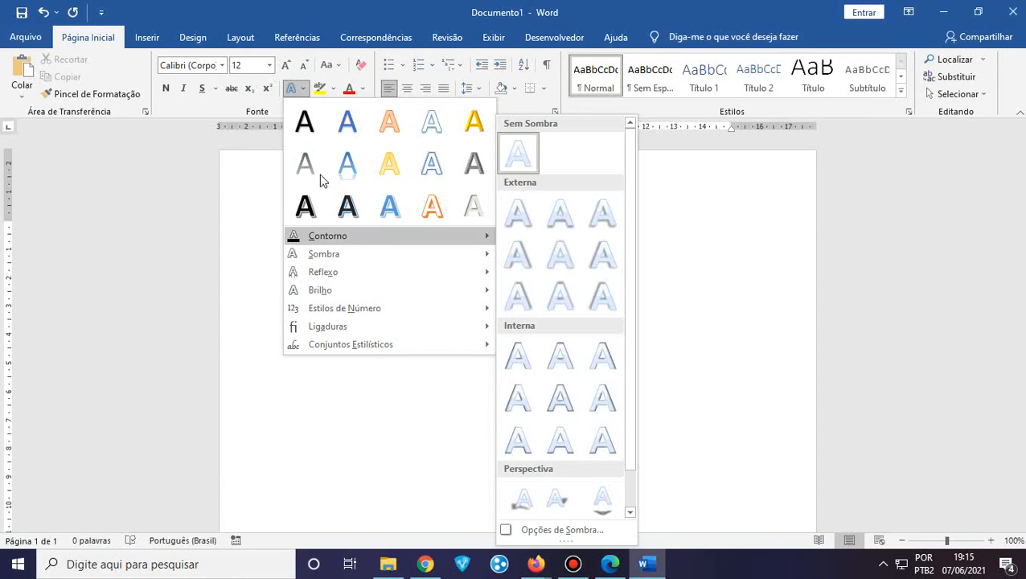
{"action": "left_click", "coordinate": [378, 5]}
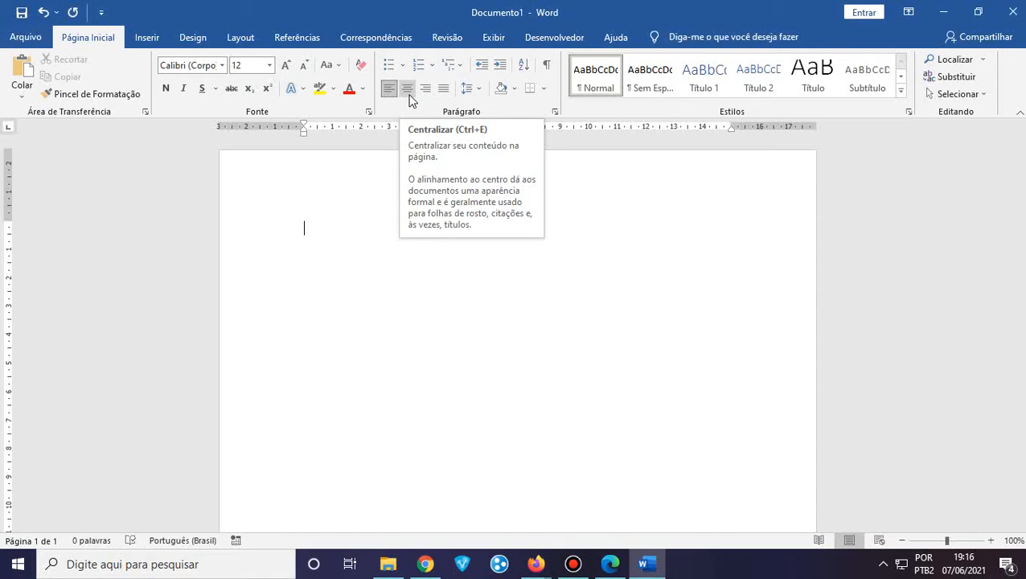
{"action": "left_click", "coordinate": [479, 89]}
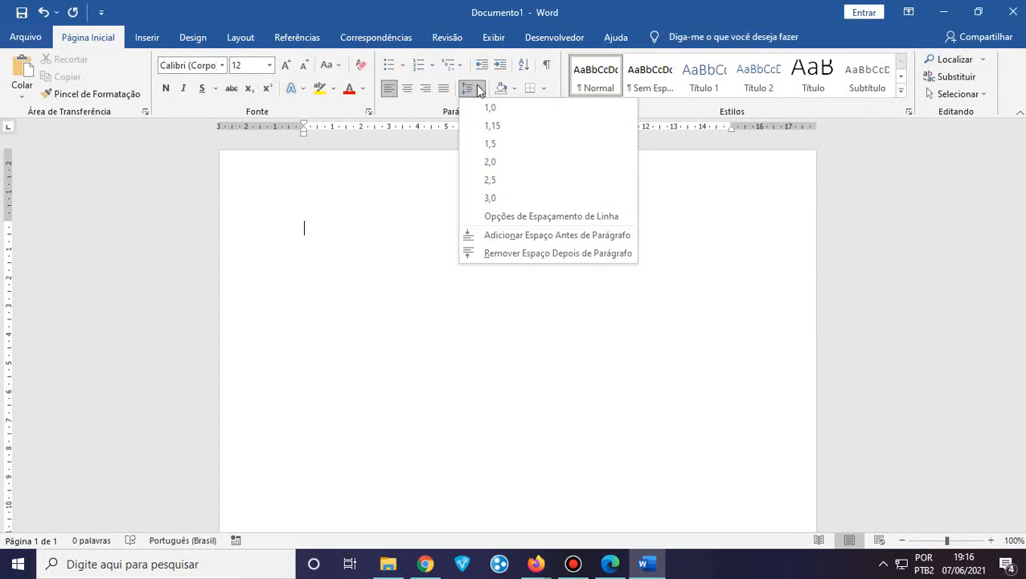
{"action": "left_click", "coordinate": [474, 87]}
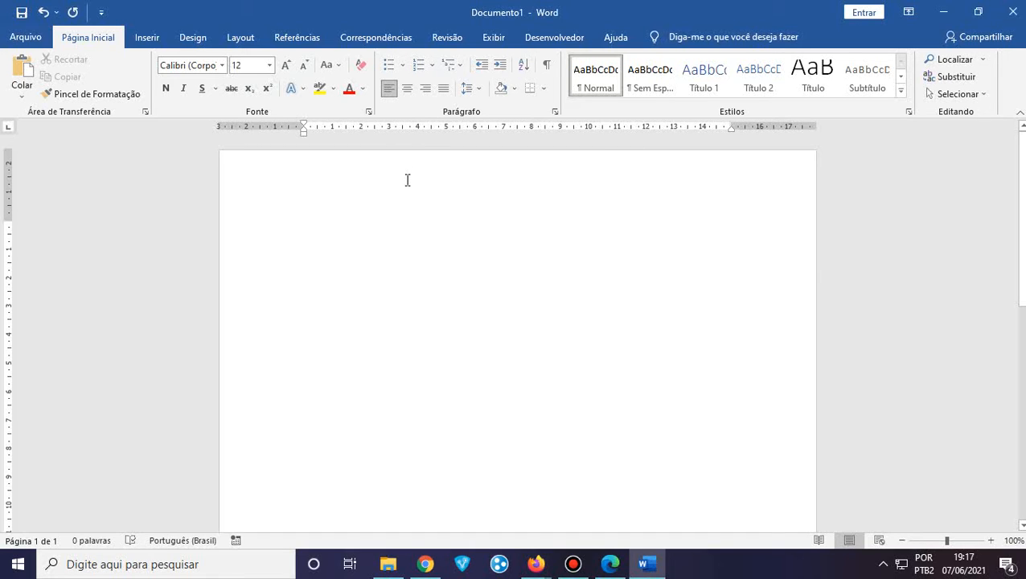
{"action": "left_click", "coordinate": [519, 72]}
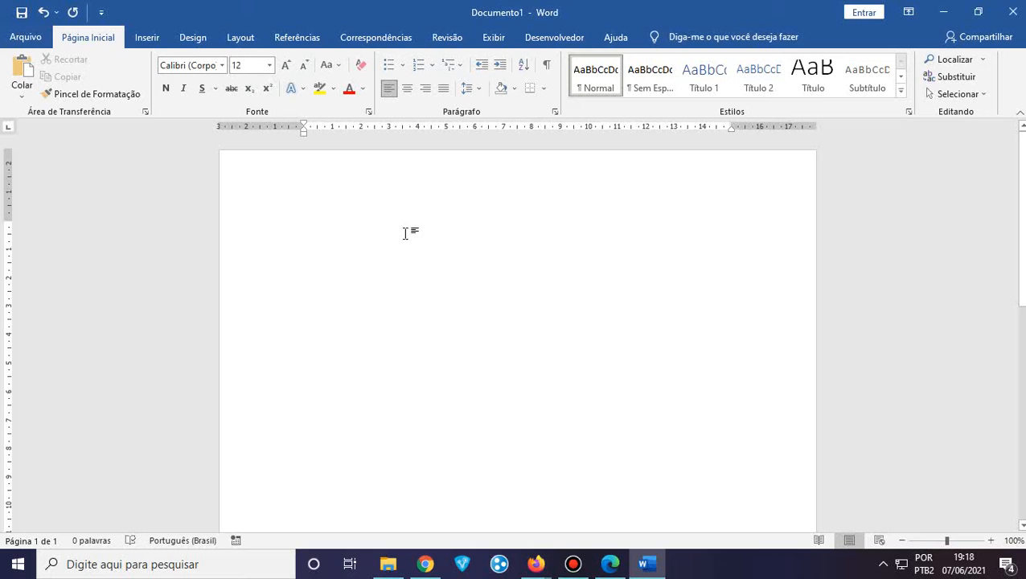
{"action": "left_click", "coordinate": [983, 60]}
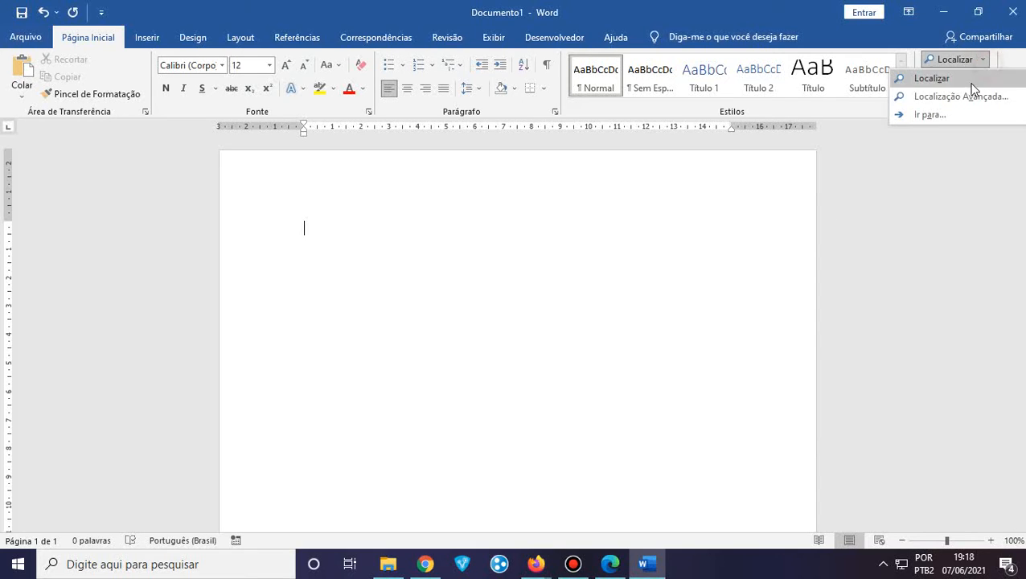
{"action": "left_click", "coordinate": [930, 80]}
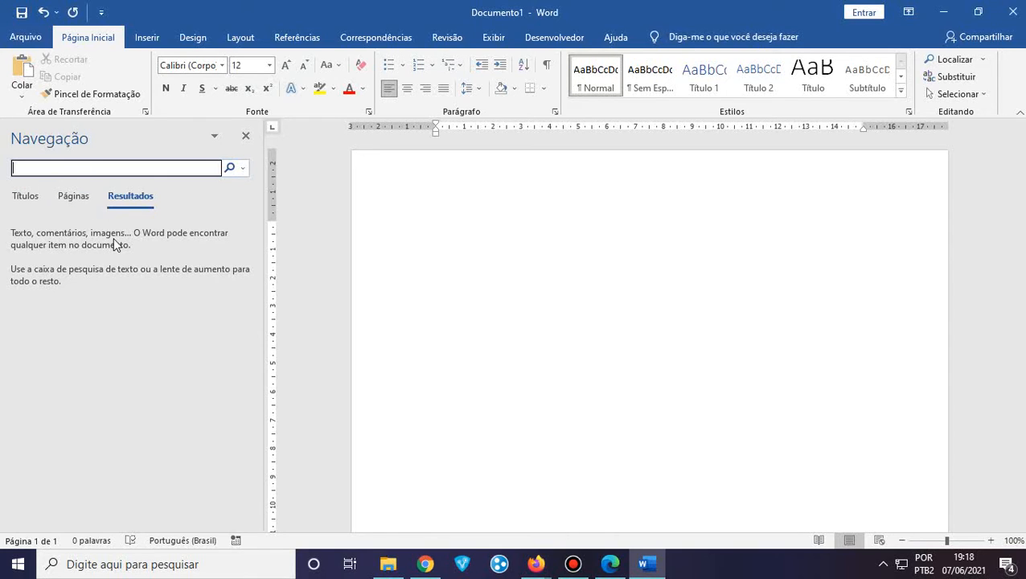
{"action": "left_click", "coordinate": [38, 170]}
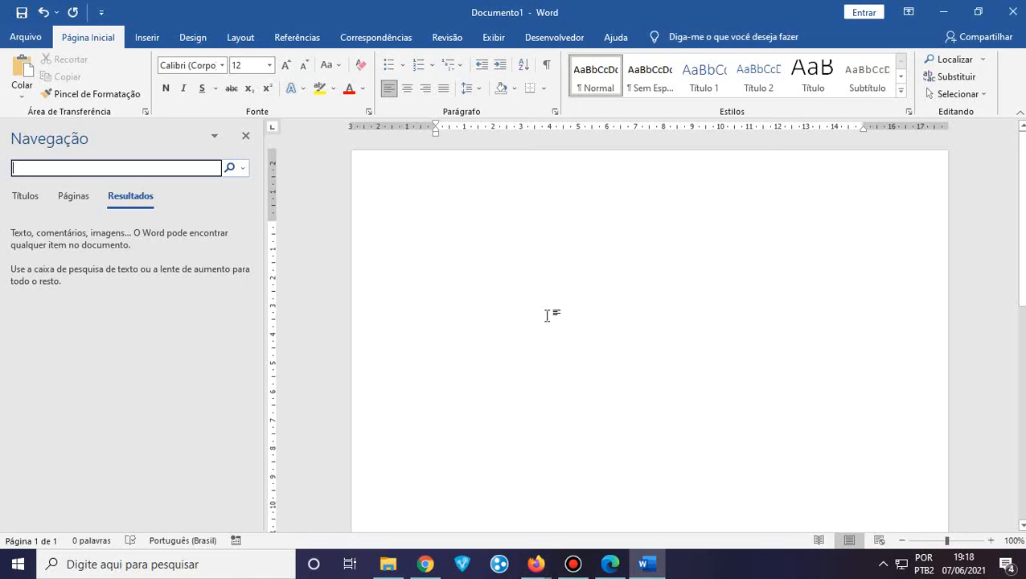
{"action": "left_click", "coordinate": [245, 137]}
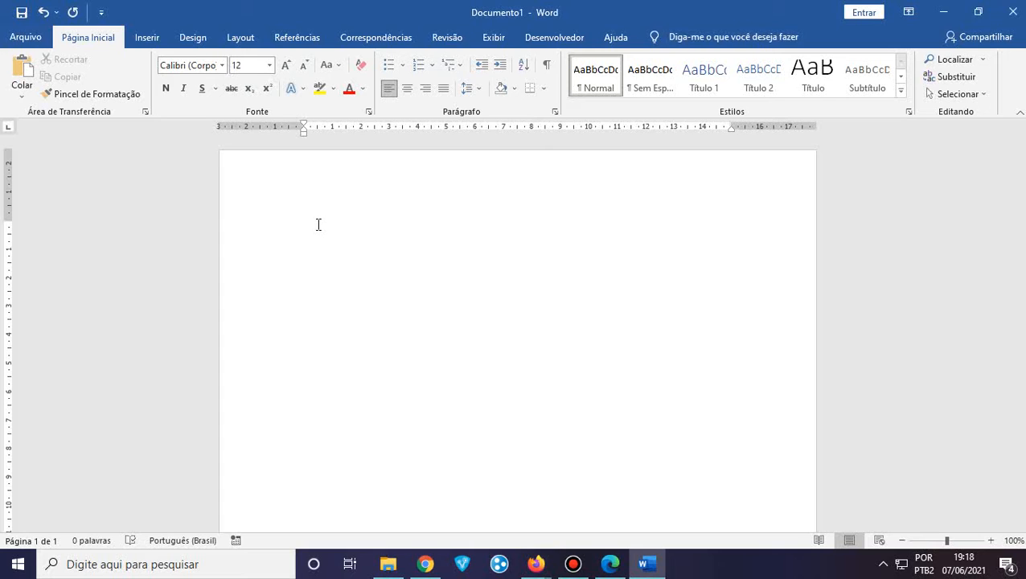
{"action": "left_click", "coordinate": [972, 61]}
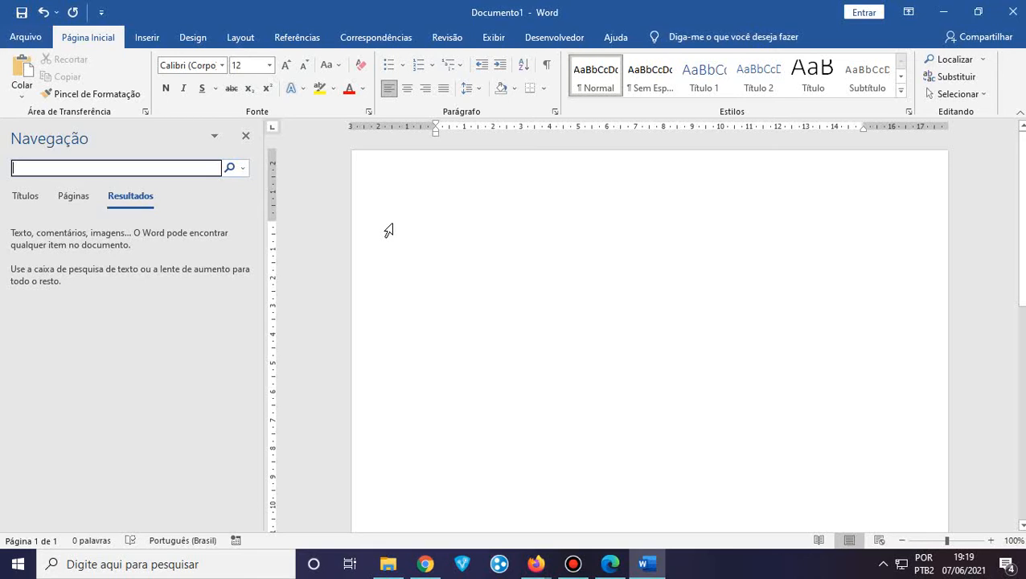
{"action": "left_click", "coordinate": [93, 168]}
{"action": "left_click", "coordinate": [245, 135]}
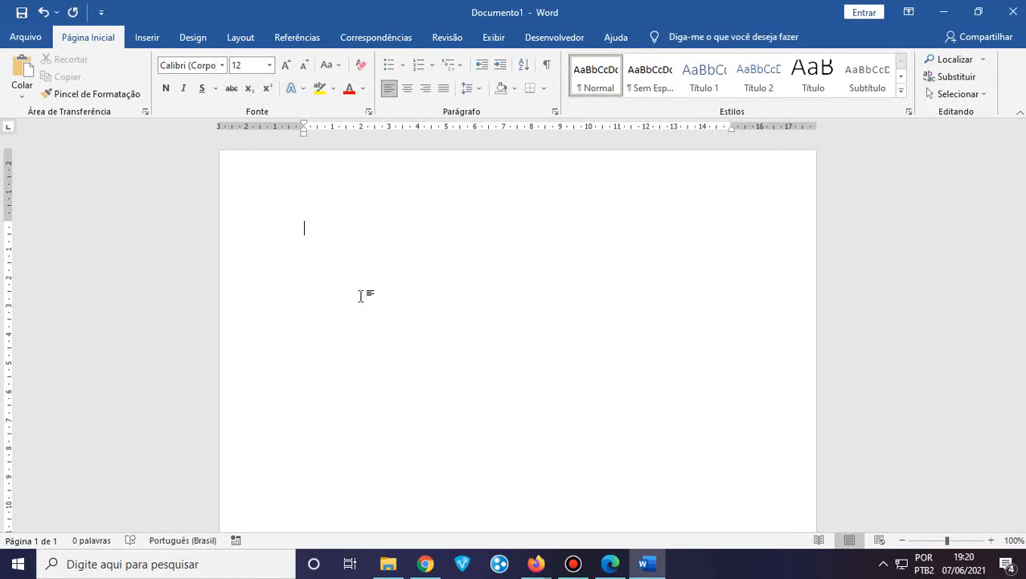
Open the terra noticias site in a new Chrome tab
{"action": "left_click", "coordinate": [425, 563]}
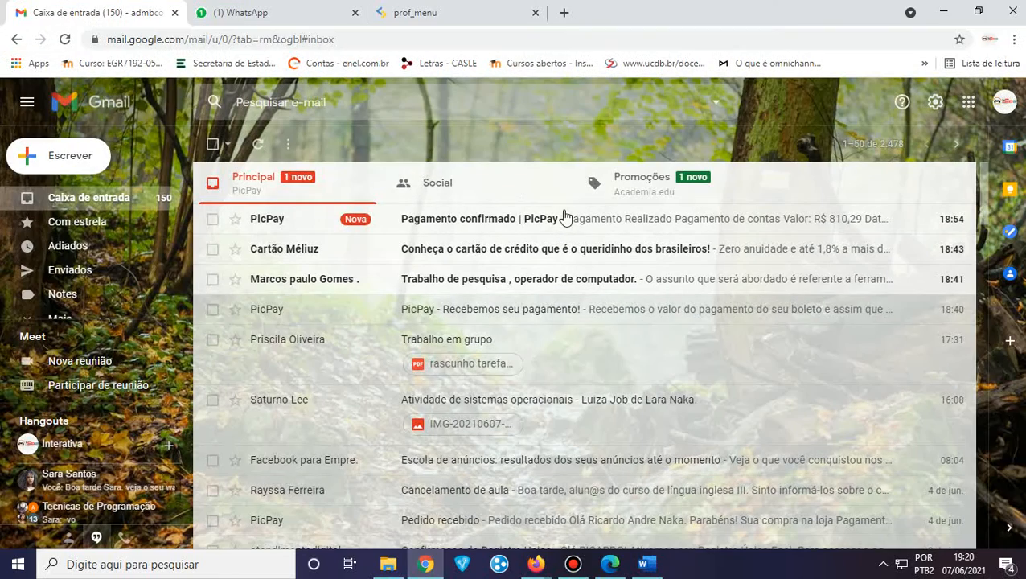
{"action": "left_click", "coordinate": [564, 12]}
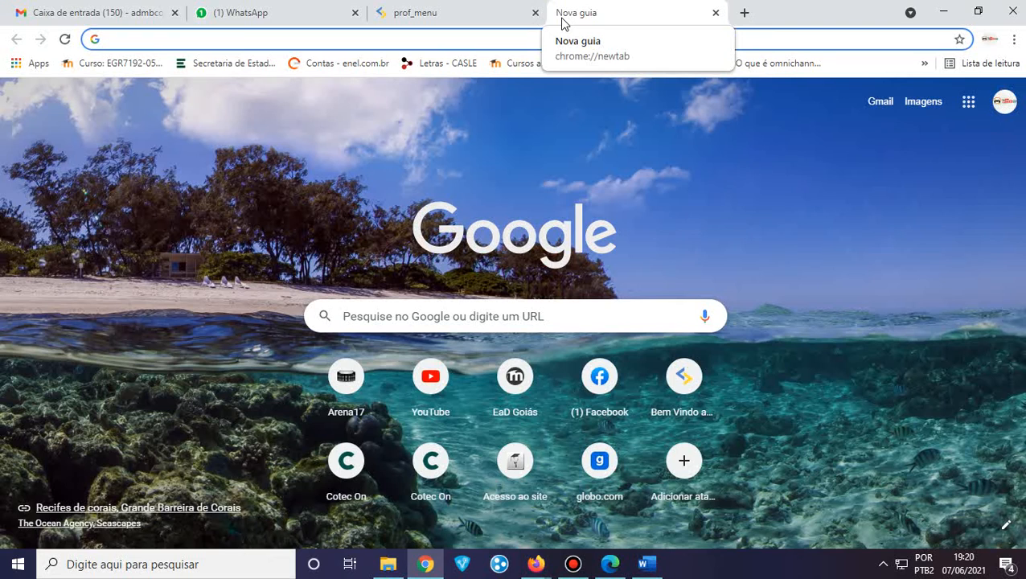
{"action": "type", "text": "terra"}
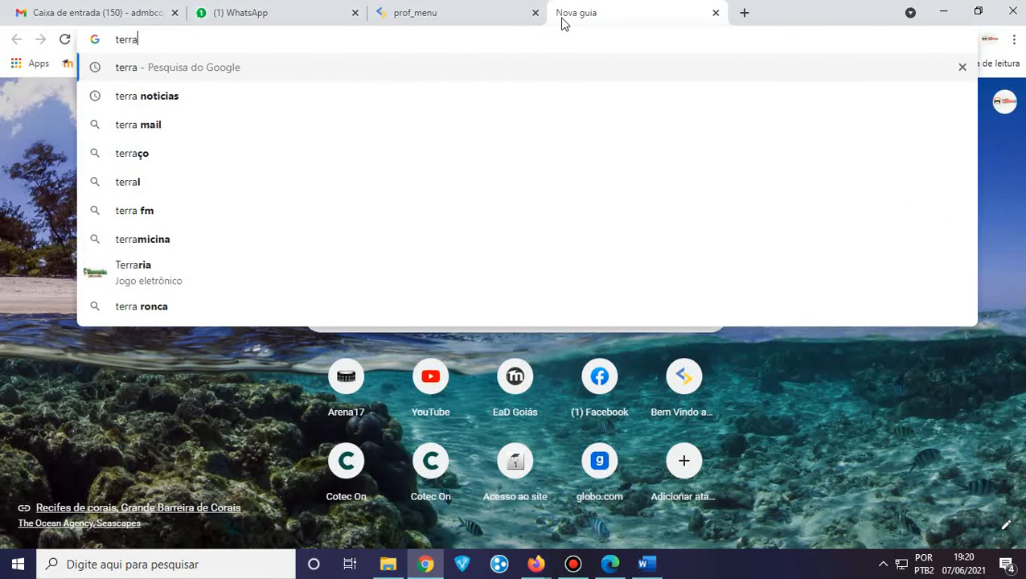
{"action": "key", "text": "Down"}
{"action": "key", "text": "Return"}
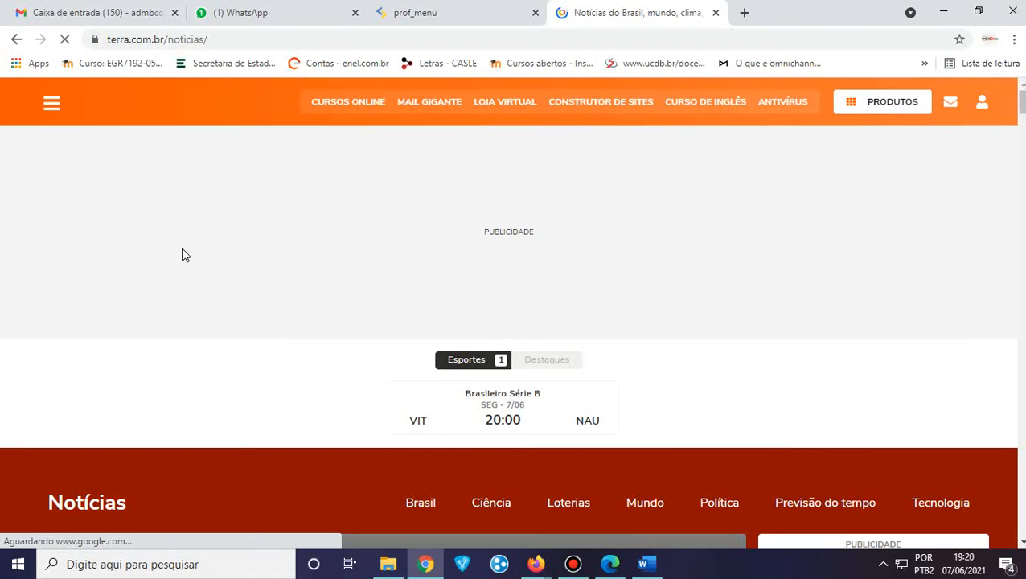
Scroll the Terra news listing down to the 'Como é o novo tratamento para Alzheimer' card
{"action": "scroll", "coordinate": [183, 255], "scroll_direction": "down", "scroll_amount": 3}
{"action": "scroll", "coordinate": [183, 255], "scroll_direction": "down", "scroll_amount": 3}
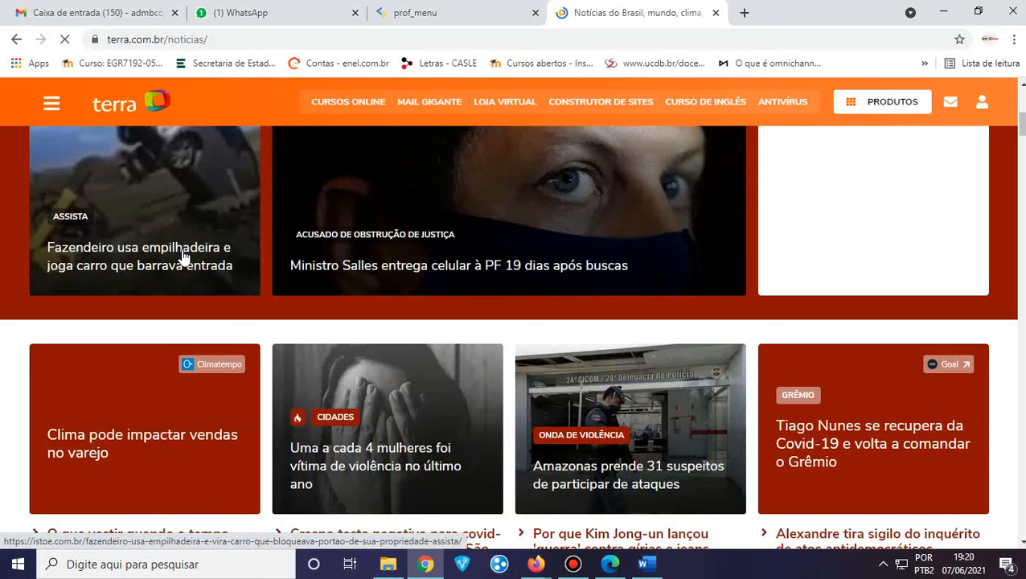
{"action": "scroll", "coordinate": [183, 255], "scroll_direction": "down", "scroll_amount": 3}
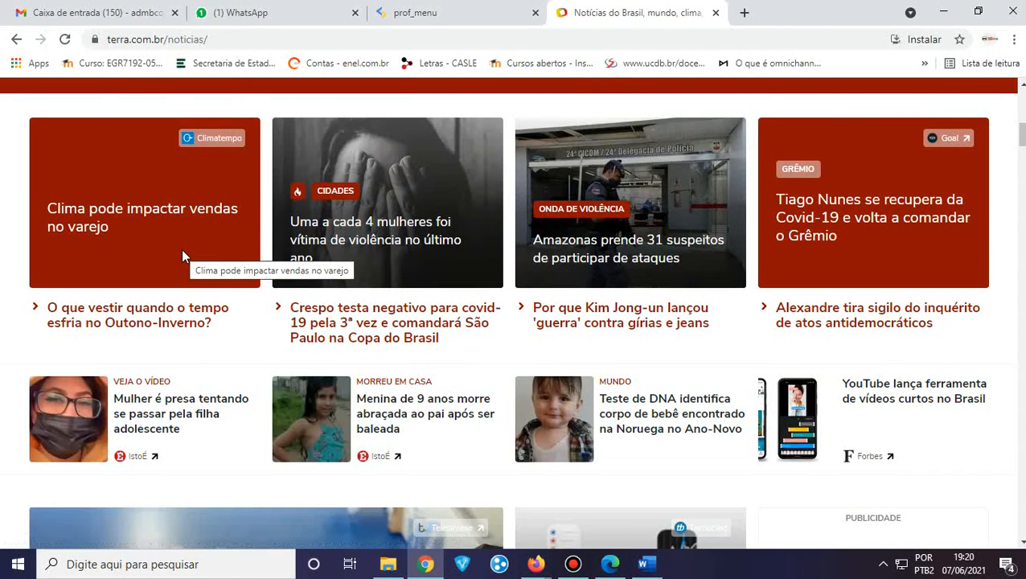
{"action": "scroll", "coordinate": [181, 255], "scroll_direction": "down", "scroll_amount": 6}
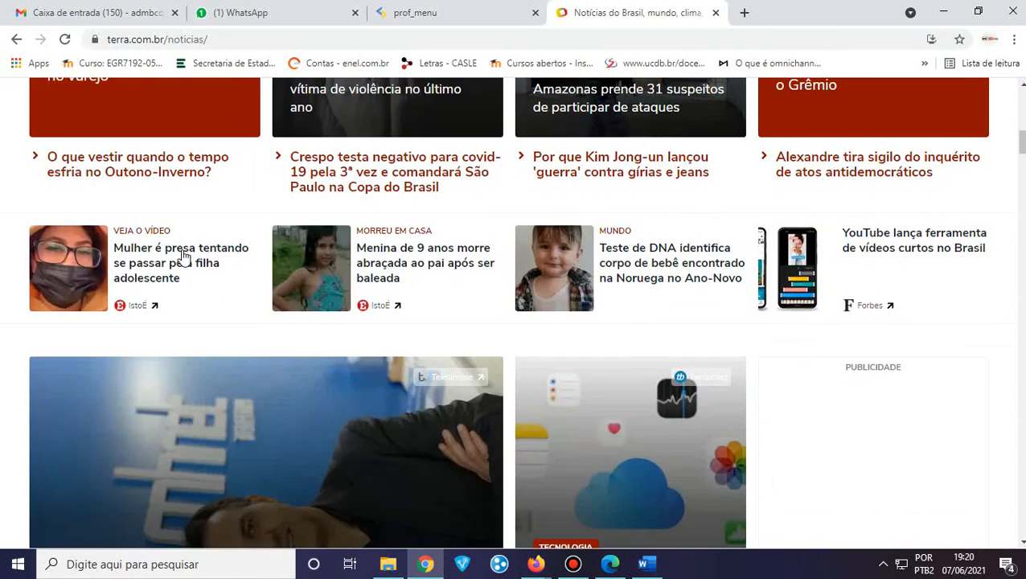
{"action": "scroll", "coordinate": [183, 256], "scroll_direction": "down", "scroll_amount": 3}
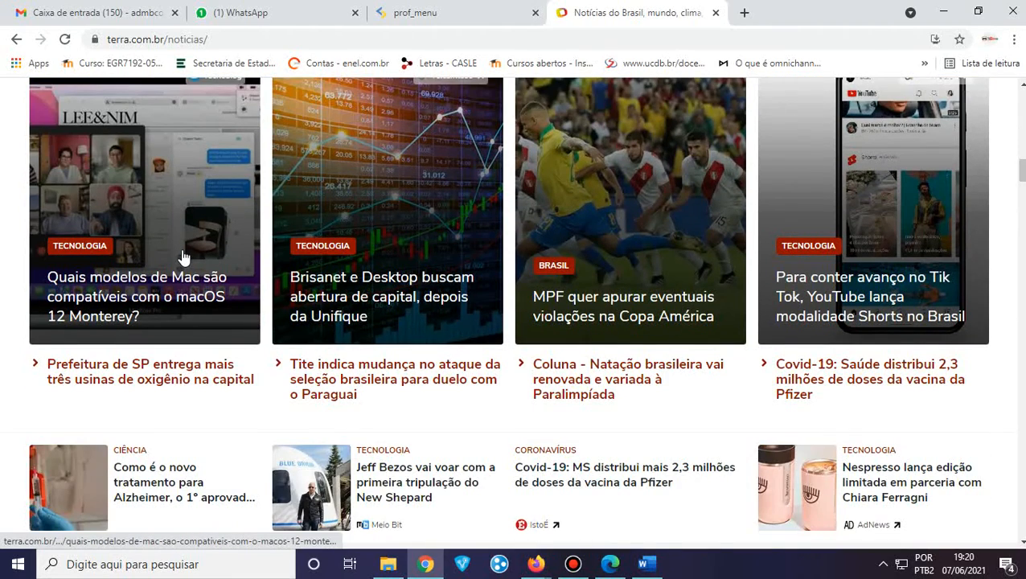
{"action": "scroll", "coordinate": [183, 256], "scroll_direction": "down", "scroll_amount": 2}
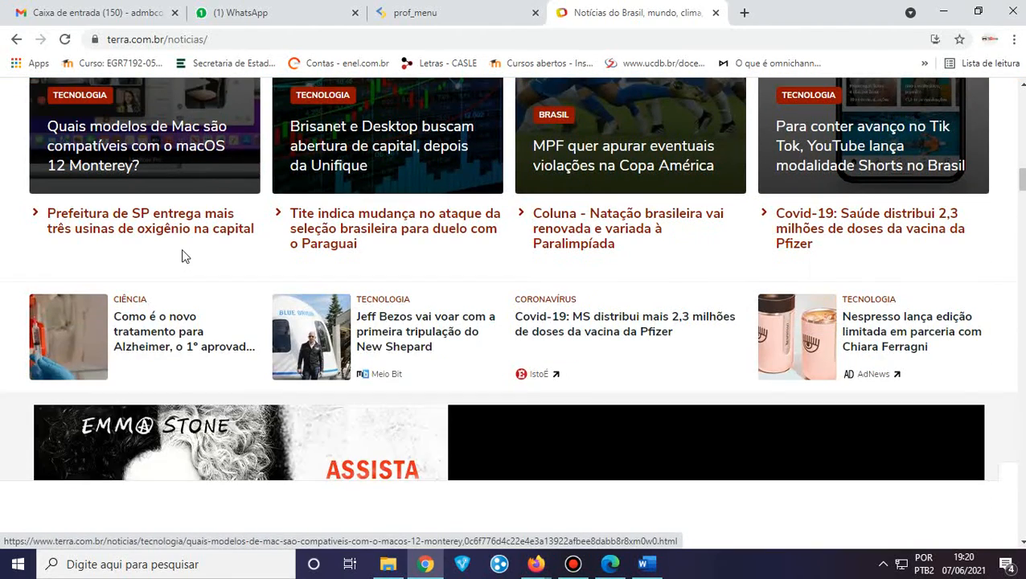
{"action": "scroll", "coordinate": [183, 257], "scroll_direction": "down", "scroll_amount": 3}
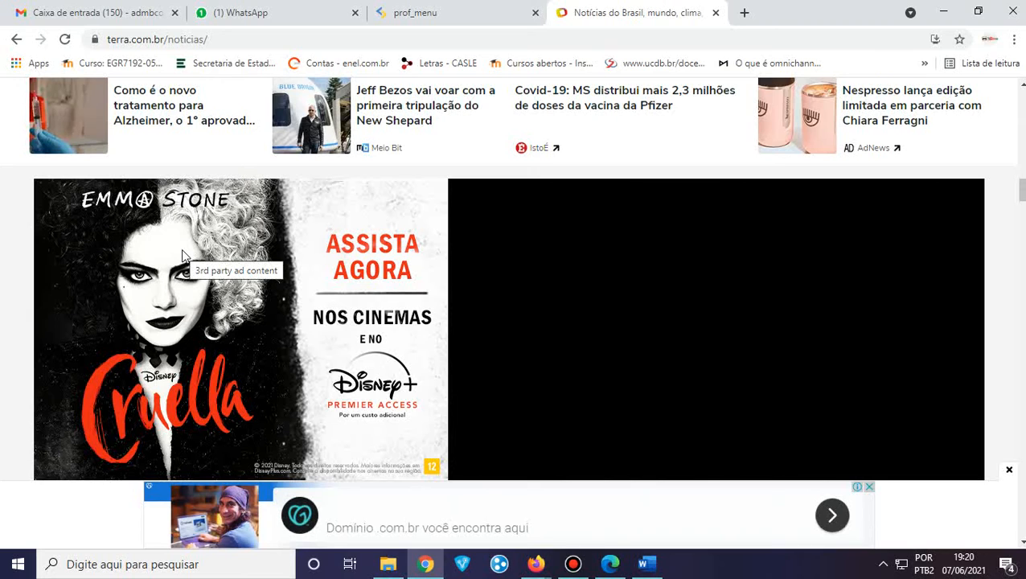
{"action": "scroll", "coordinate": [184, 257], "scroll_direction": "up", "scroll_amount": 2}
{"action": "scroll", "coordinate": [184, 257], "scroll_direction": "down", "scroll_amount": 3}
{"action": "scroll", "coordinate": [183, 256], "scroll_direction": "up", "scroll_amount": 3}
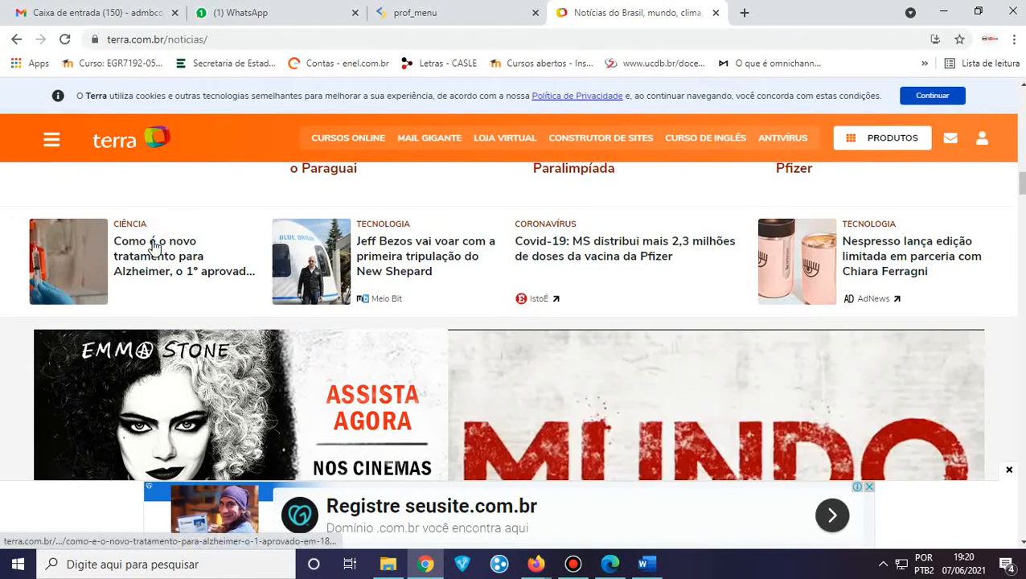
Open the Alzheimer treatment article, skim it, and return to its headline at the top
{"action": "left_click", "coordinate": [154, 246]}
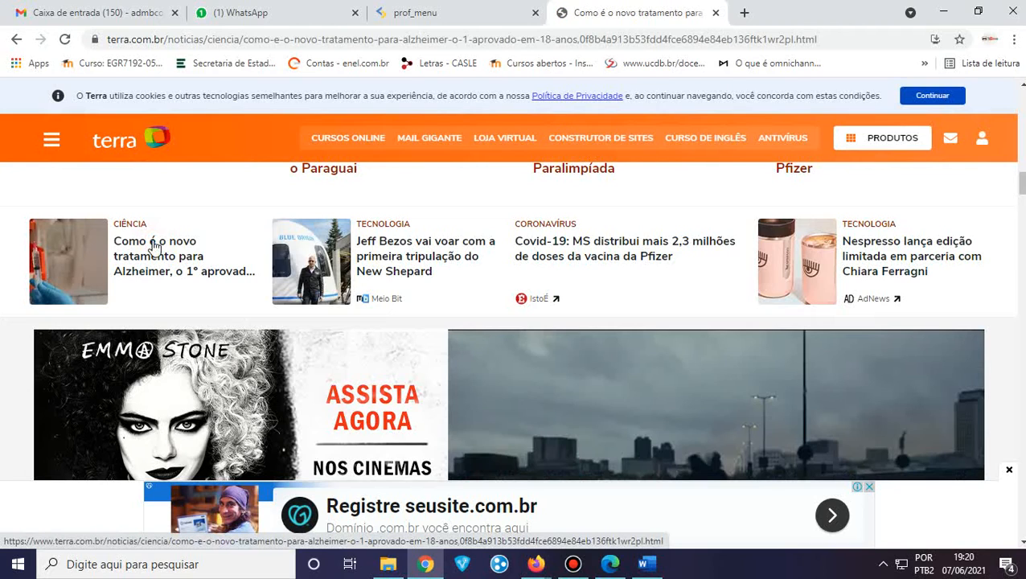
{"action": "scroll", "coordinate": [155, 247], "scroll_direction": "down", "scroll_amount": 6}
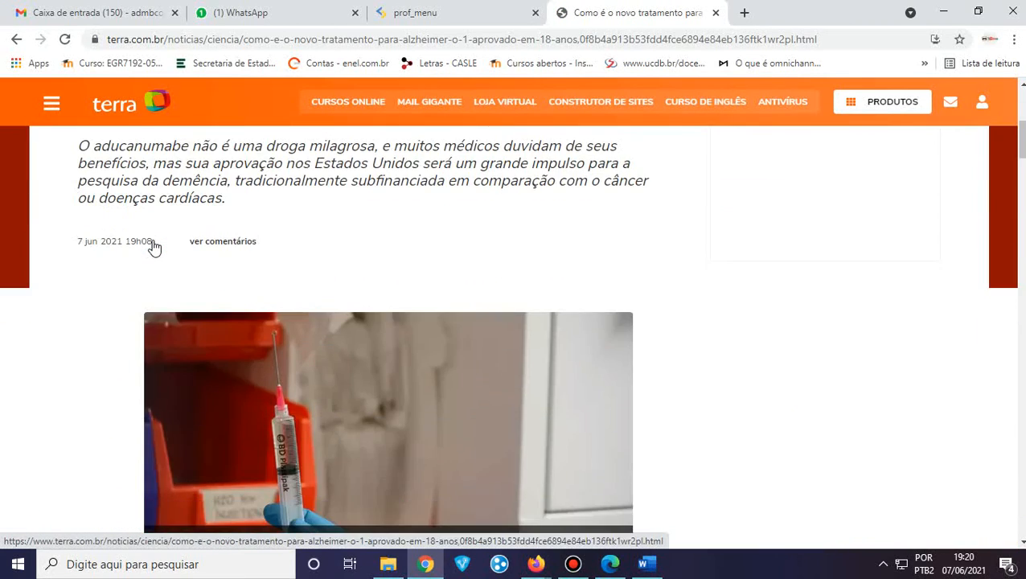
{"action": "scroll", "coordinate": [154, 246], "scroll_direction": "down", "scroll_amount": 10}
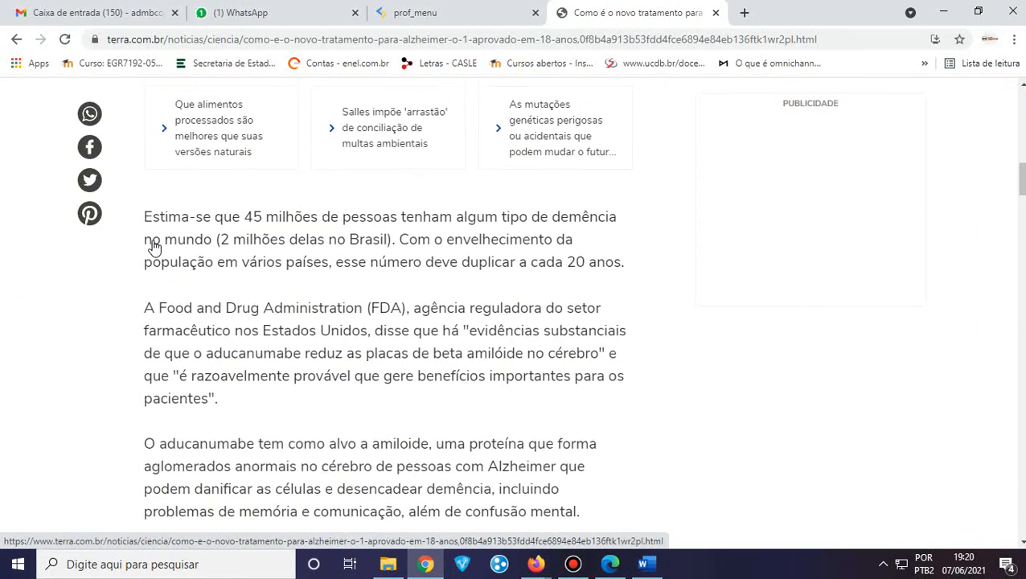
{"action": "scroll", "coordinate": [154, 246], "scroll_direction": "up", "scroll_amount": 15}
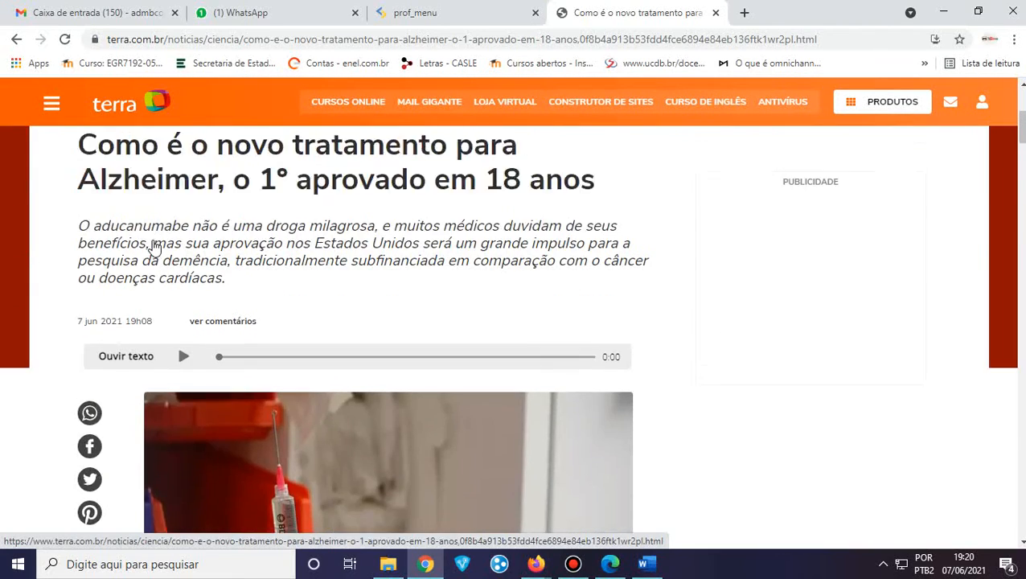
{"action": "scroll", "coordinate": [154, 246], "scroll_direction": "up", "scroll_amount": 2}
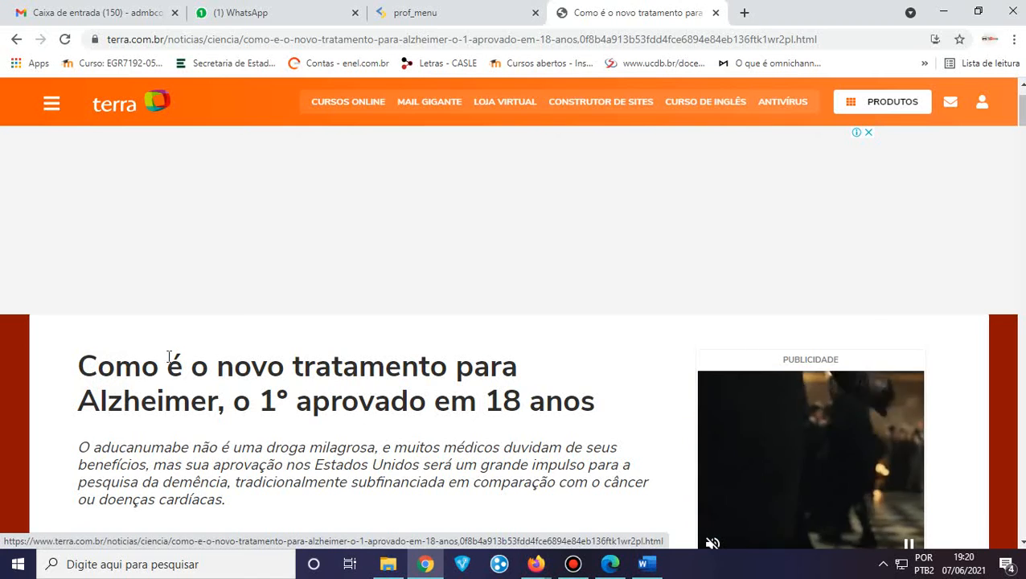
{"action": "left_click_drag", "start_coordinate": [78, 366], "coordinate": [584, 357]}
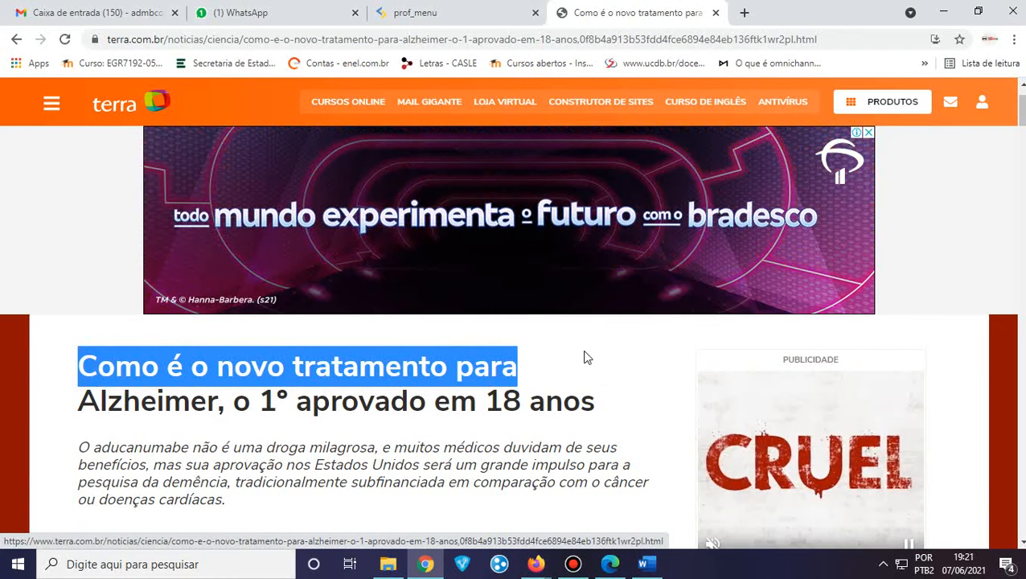
{"action": "left_click", "coordinate": [316, 338]}
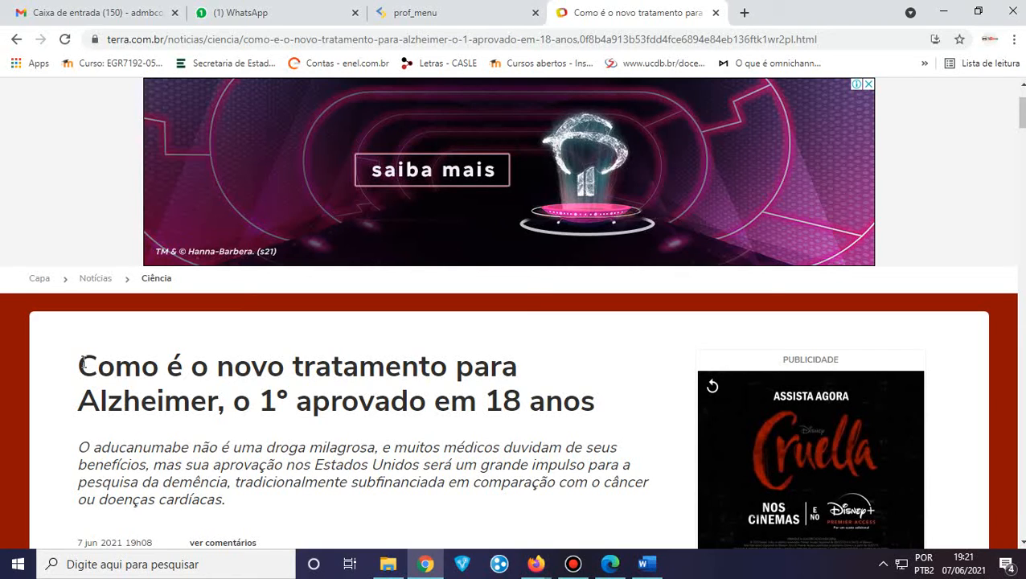
{"action": "left_click", "coordinate": [82, 362]}
Copy the full Alzheimer article headline with Copiar and switch to Word
{"action": "left_click_drag", "start_coordinate": [83, 363], "coordinate": [604, 411]}
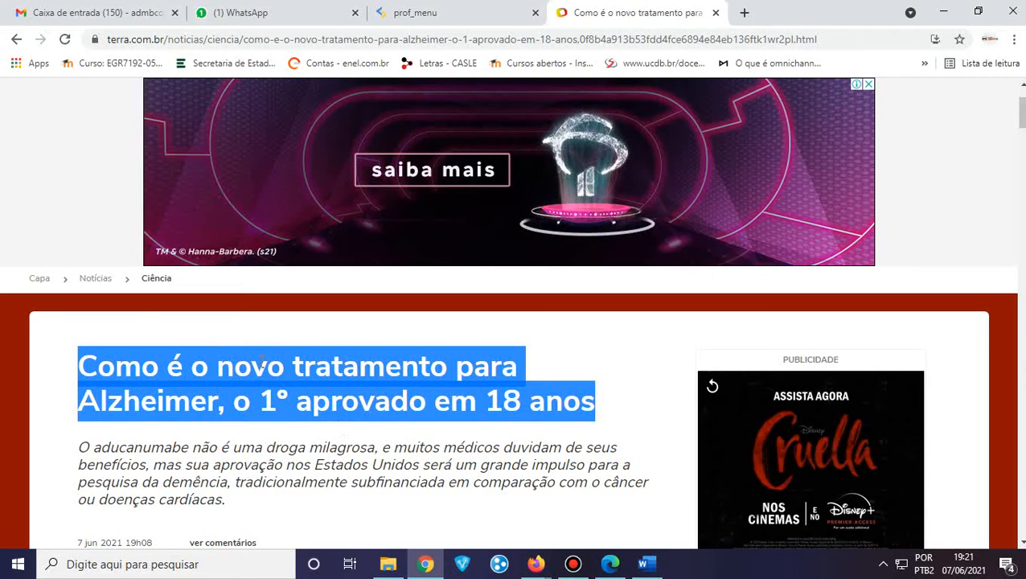
{"action": "right_click", "coordinate": [257, 368]}
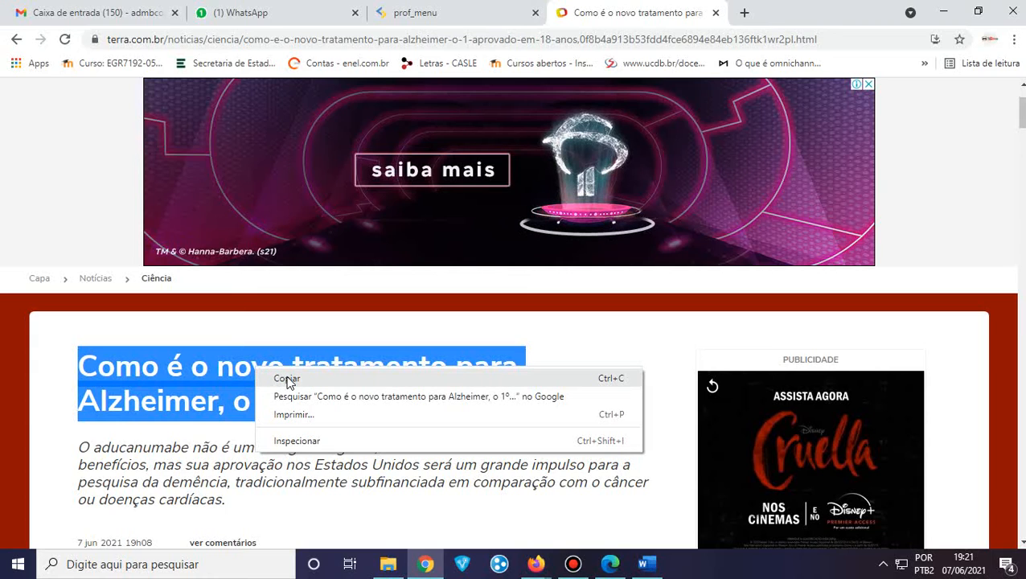
{"action": "left_click", "coordinate": [287, 379]}
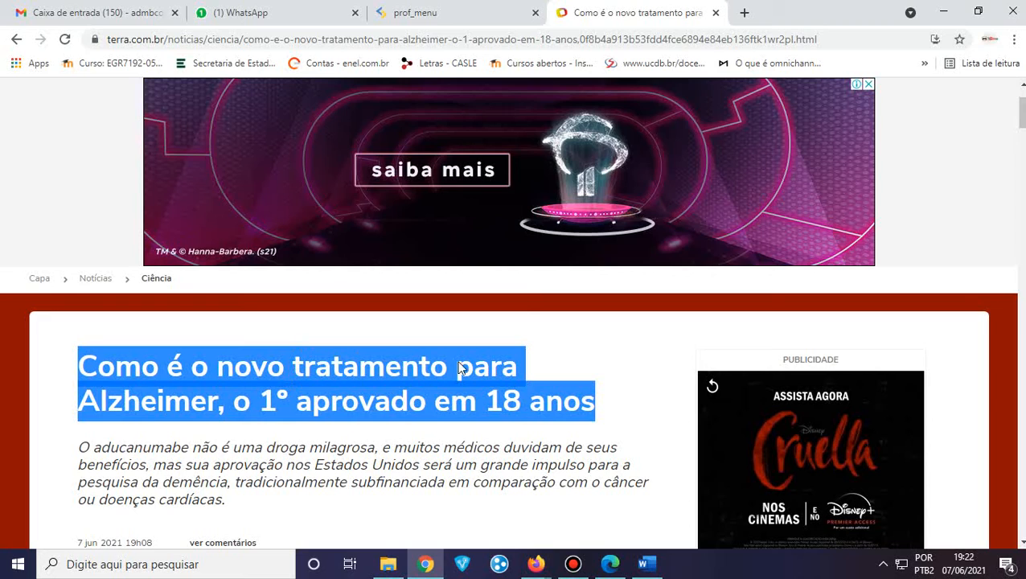
{"action": "left_click", "coordinate": [645, 563]}
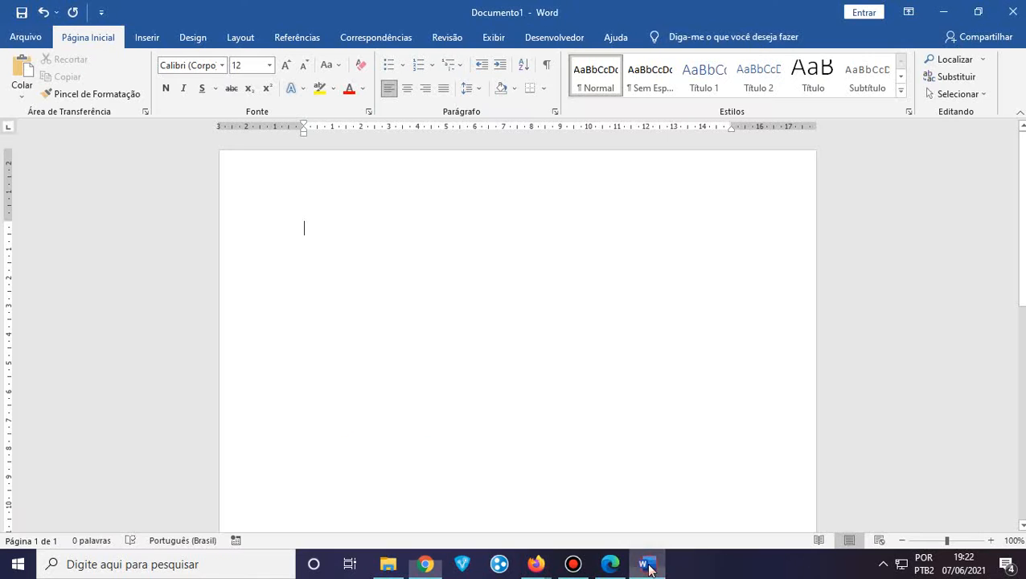
{"action": "right_click", "coordinate": [312, 231]}
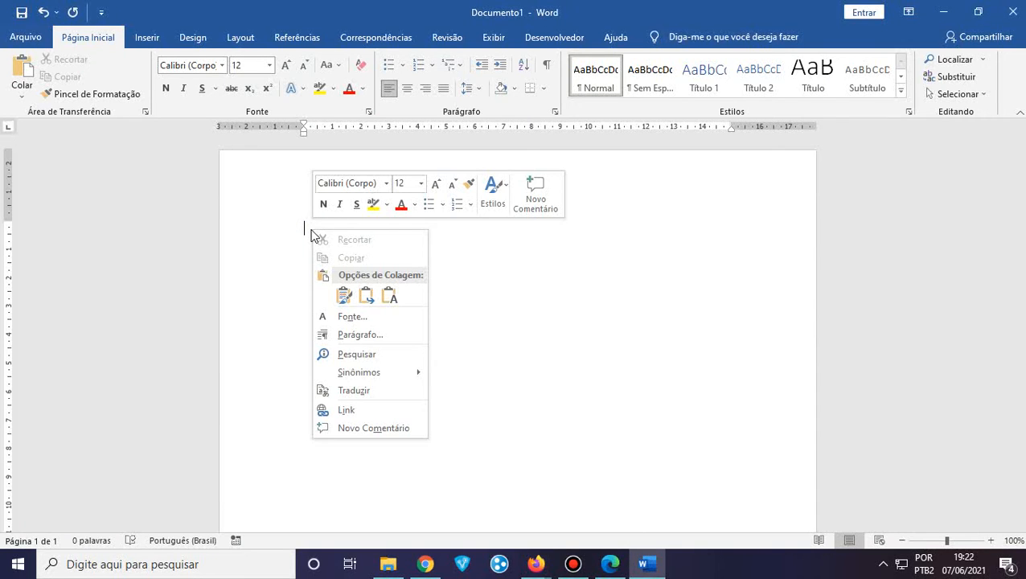
{"action": "left_click", "coordinate": [352, 298]}
{"action": "left_click", "coordinate": [343, 296]}
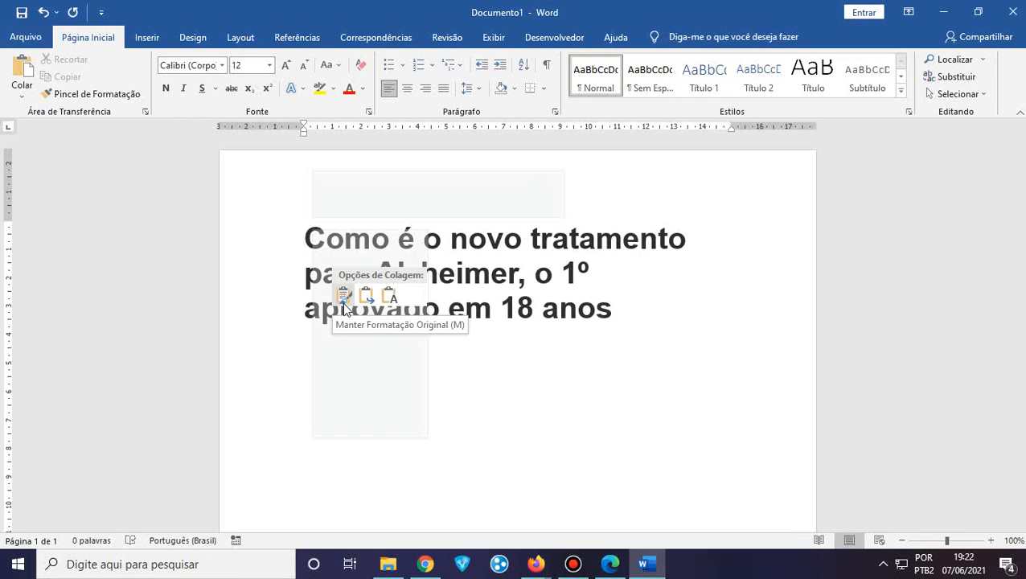
{"action": "left_click", "coordinate": [533, 563]}
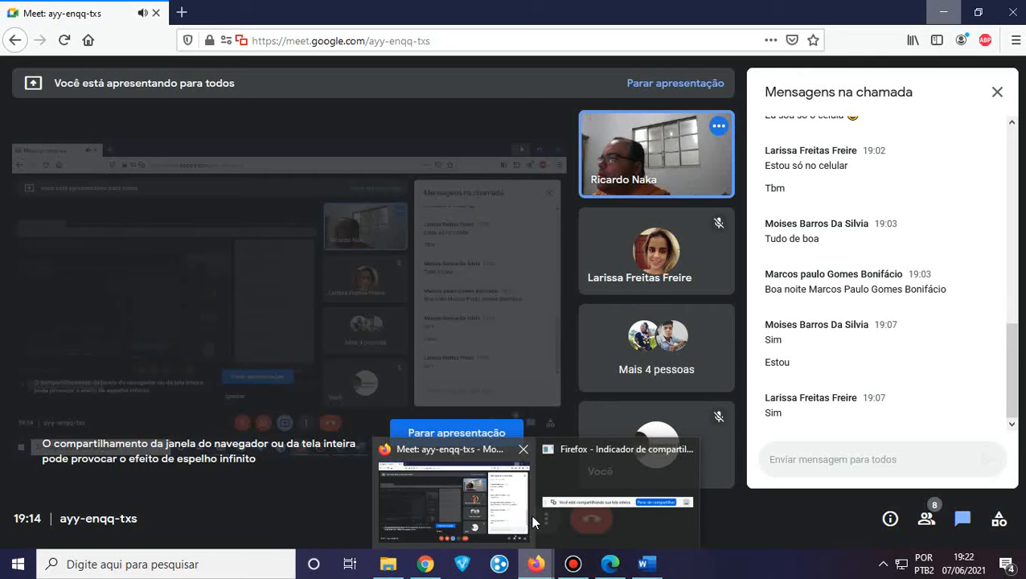
{"action": "left_click", "coordinate": [488, 523]}
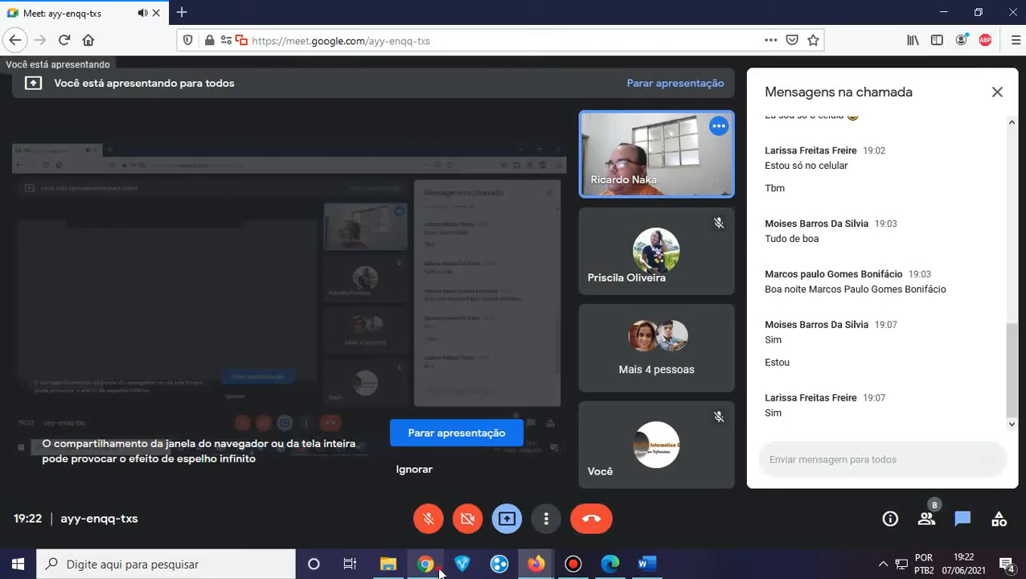
{"action": "left_click", "coordinate": [439, 568]}
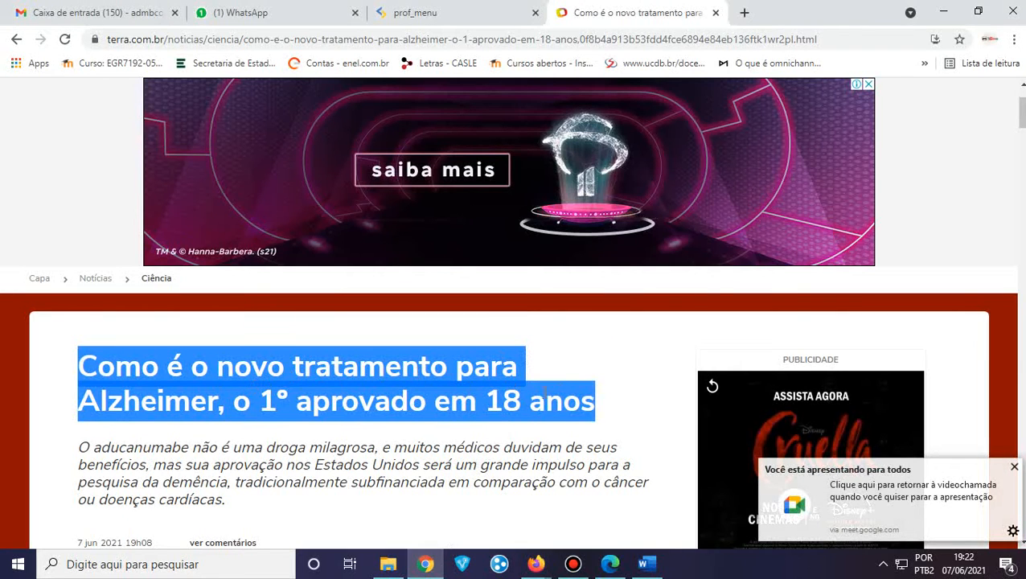
{"action": "left_click", "coordinate": [580, 367]}
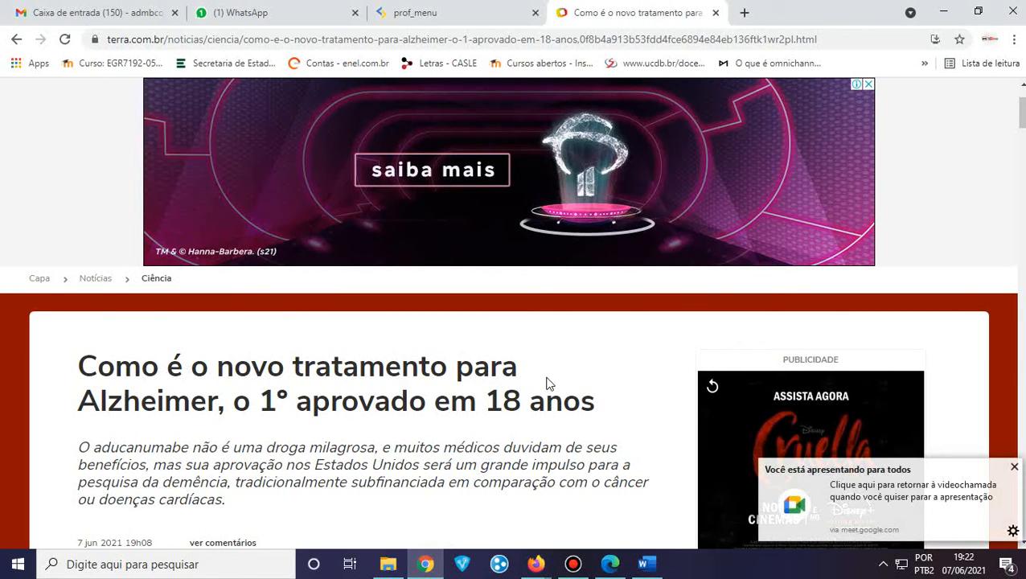
{"action": "left_click", "coordinate": [643, 564]}
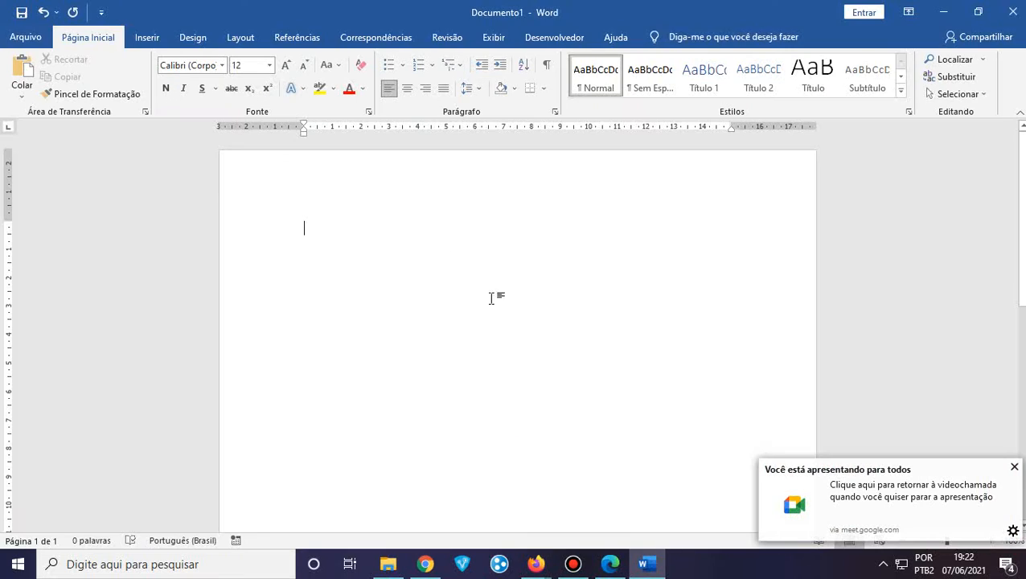
{"action": "right_click", "coordinate": [313, 229]}
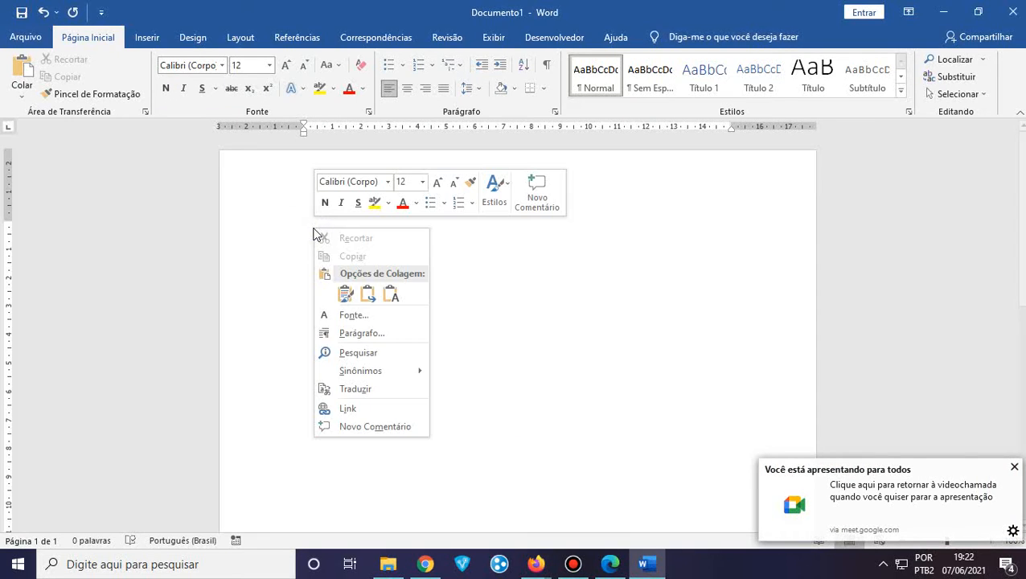
{"action": "left_click", "coordinate": [371, 298]}
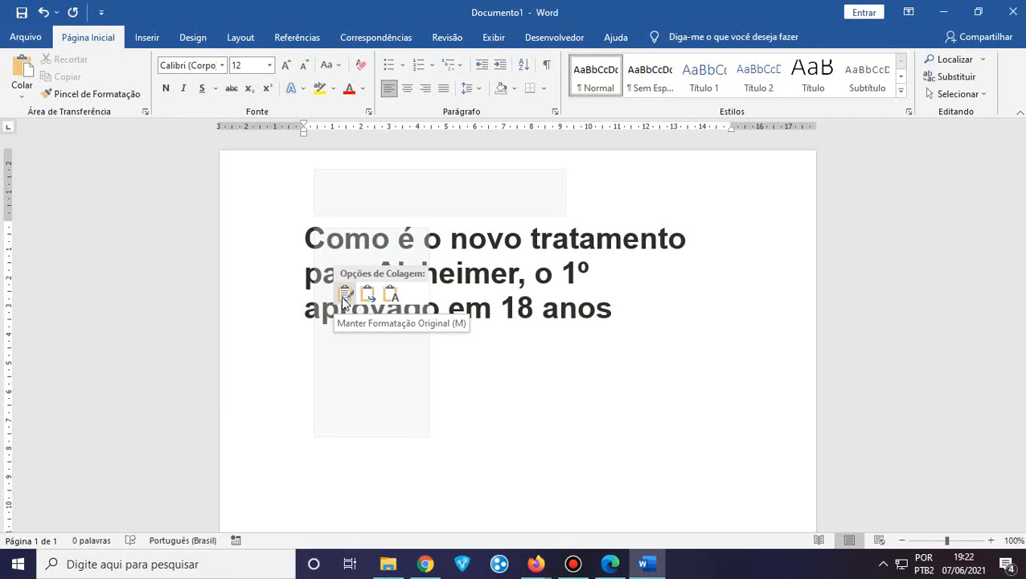
{"action": "left_click", "coordinate": [391, 297]}
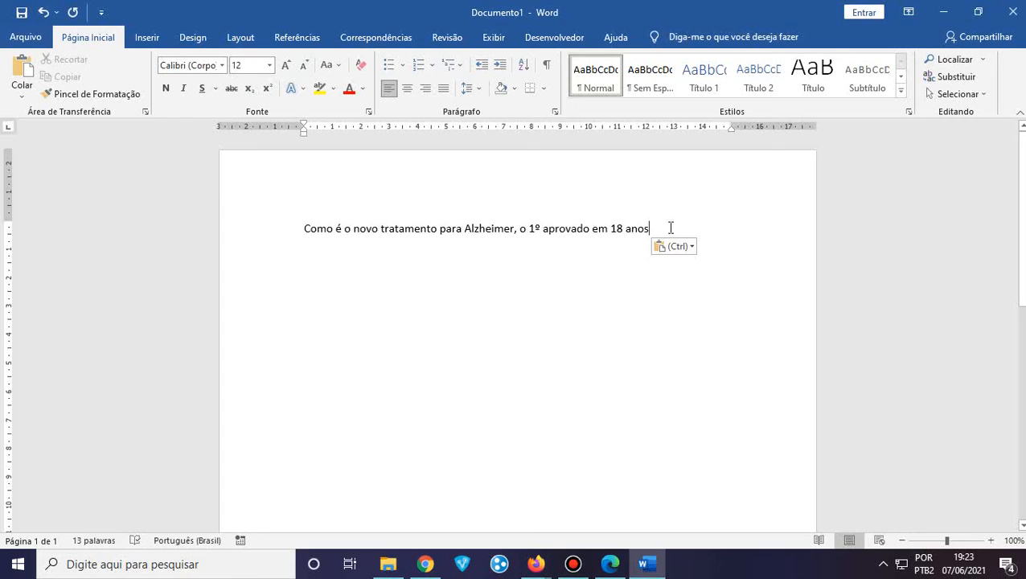
{"action": "left_click", "coordinate": [662, 228]}
{"action": "left_click_drag", "start_coordinate": [662, 228], "coordinate": [269, 248]}
{"action": "left_click", "coordinate": [328, 290]}
{"action": "left_click", "coordinate": [669, 230]}
{"action": "key", "text": "ctrl+z"}
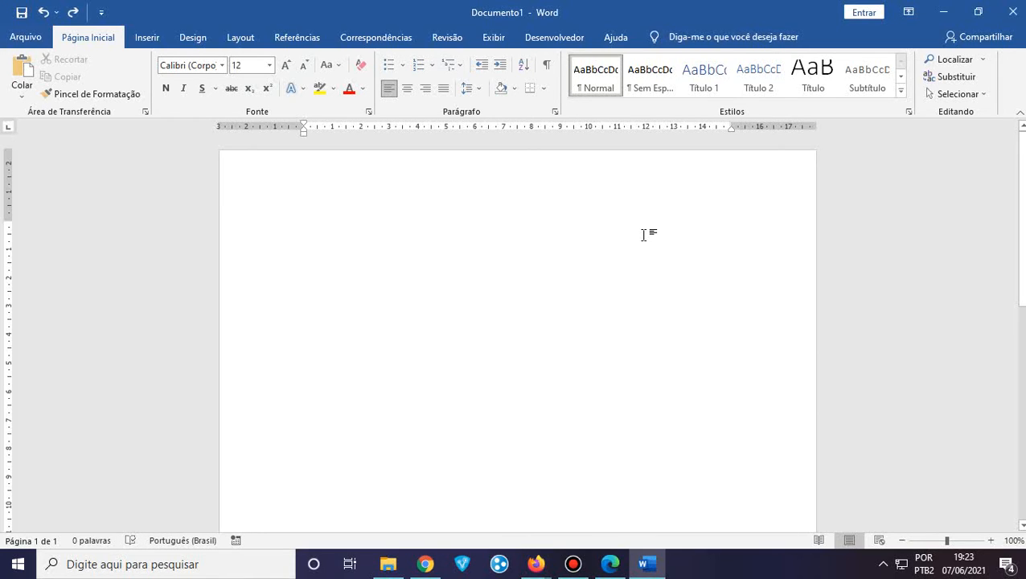
Paste the headline into Documento1, select it, and apply Limpar Toda a Formatação
{"action": "key", "text": "ctrl+v"}
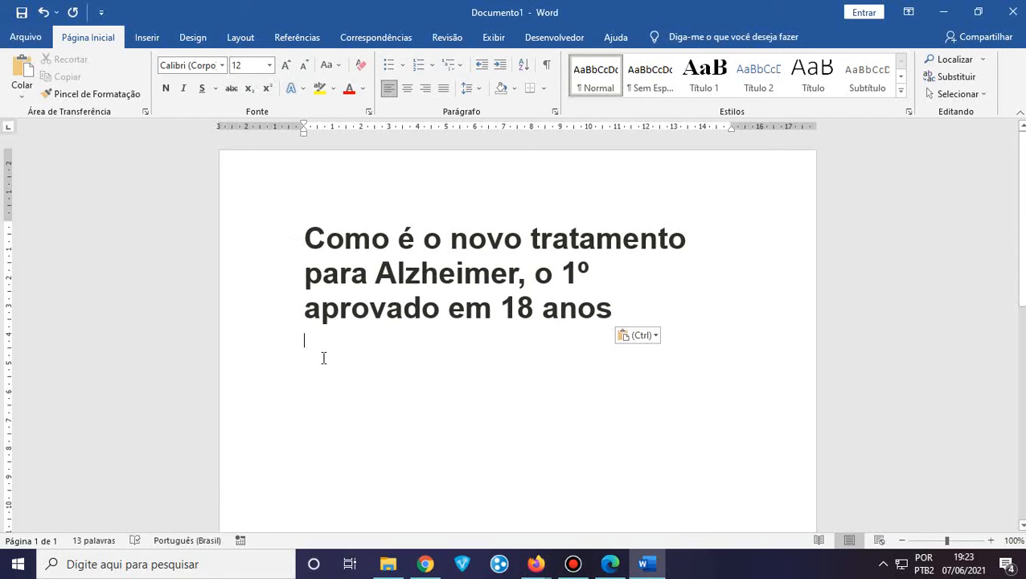
{"action": "left_click", "coordinate": [301, 233]}
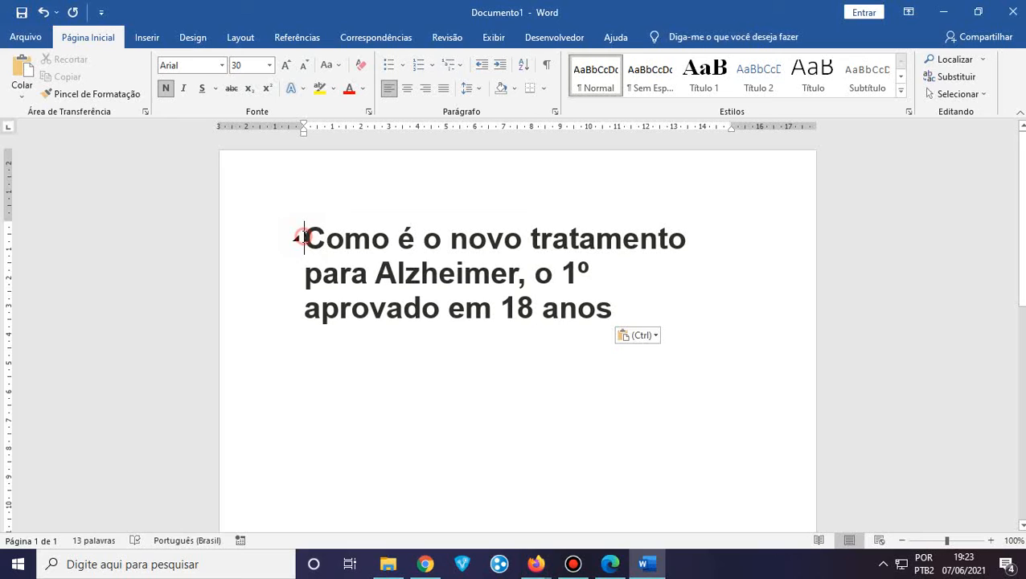
{"action": "left_click", "coordinate": [616, 311]}
{"action": "left_click_drag", "start_coordinate": [621, 311], "coordinate": [267, 238]}
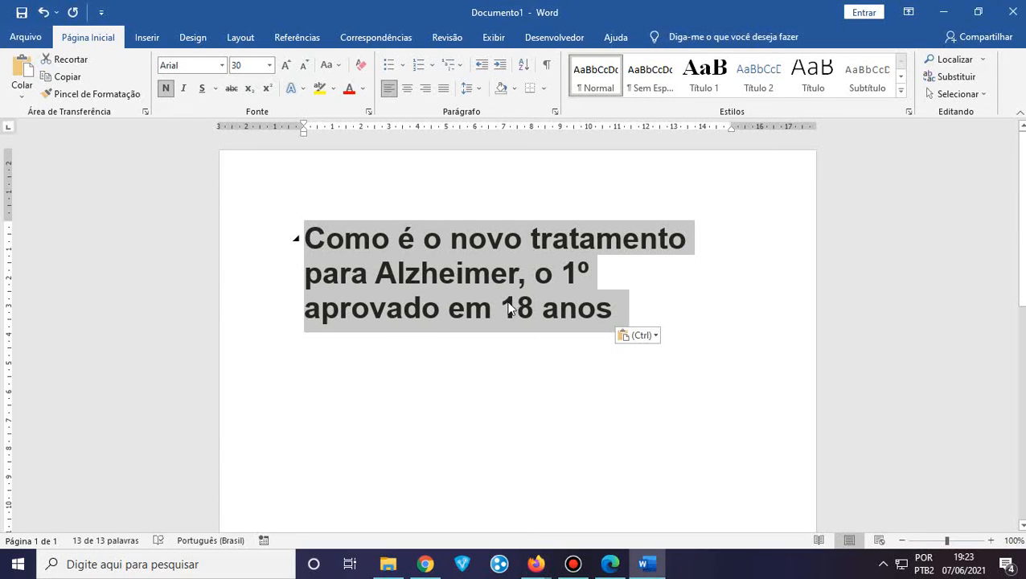
{"action": "left_click", "coordinate": [506, 383]}
{"action": "left_click_drag", "start_coordinate": [636, 311], "coordinate": [273, 229]}
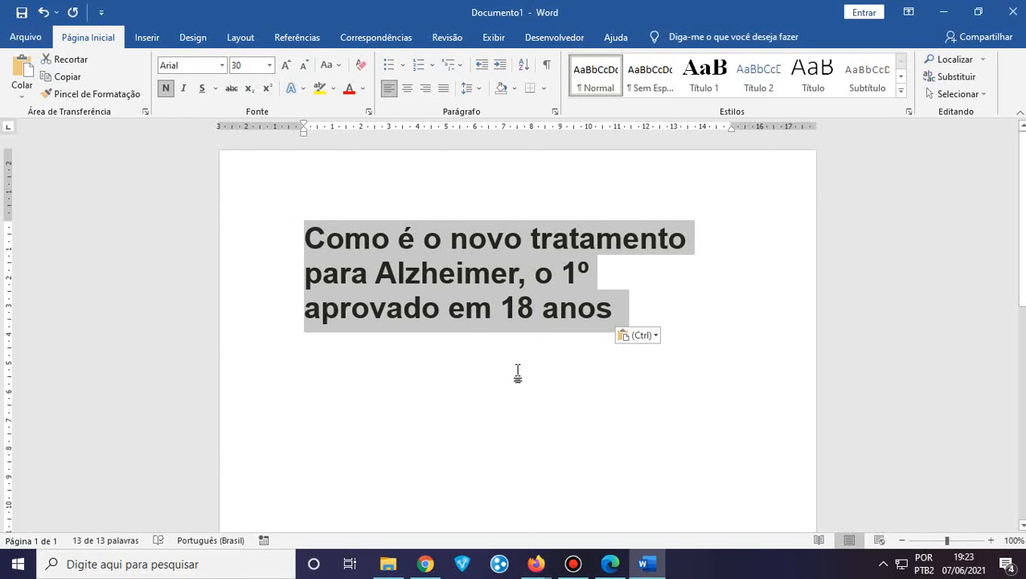
{"action": "left_click", "coordinate": [359, 72]}
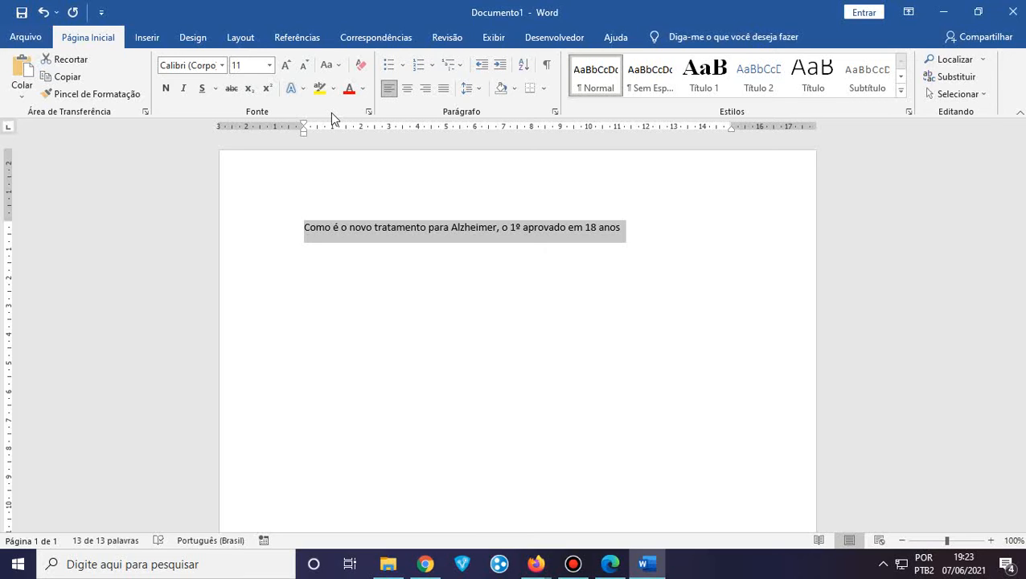
{"action": "right_click", "coordinate": [326, 320]}
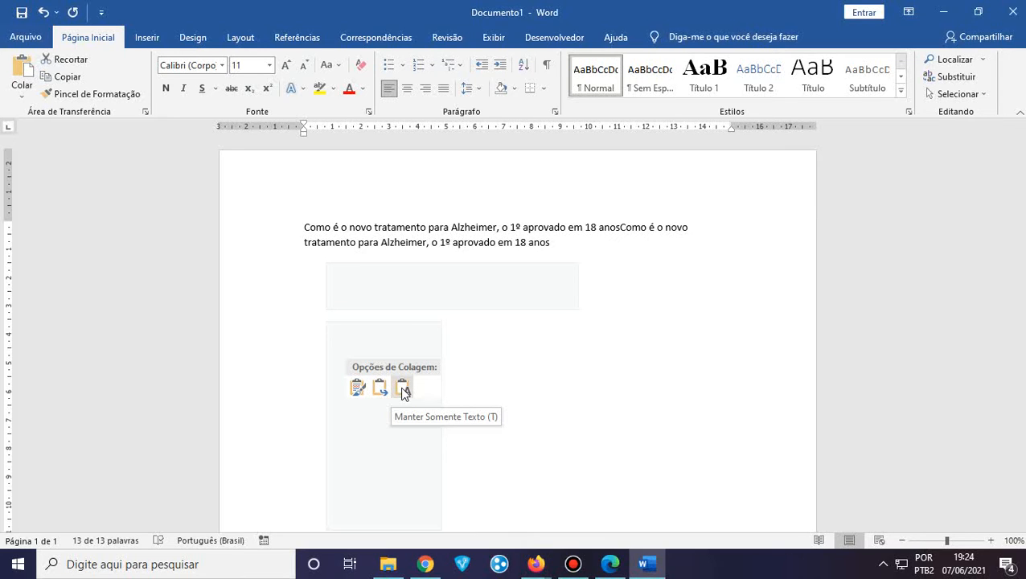
{"action": "left_click", "coordinate": [625, 229]}
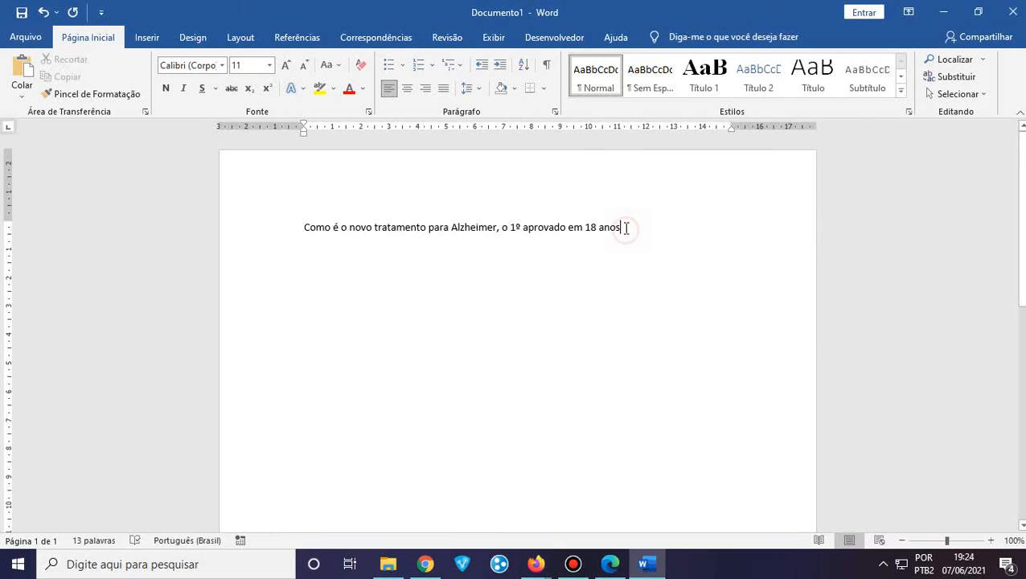
{"action": "left_click_drag", "start_coordinate": [626, 228], "coordinate": [297, 222]}
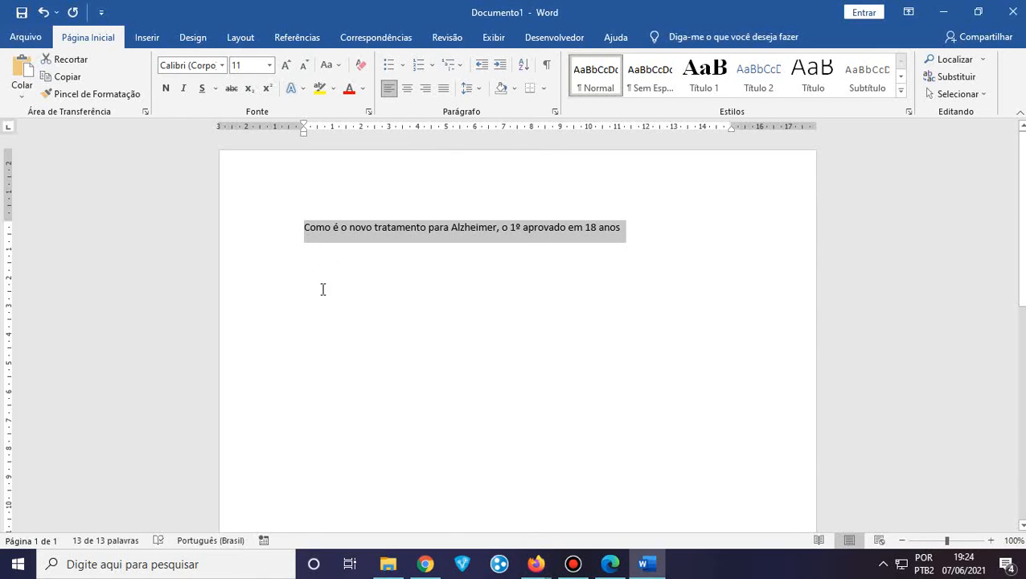
{"action": "left_click", "coordinate": [311, 265]}
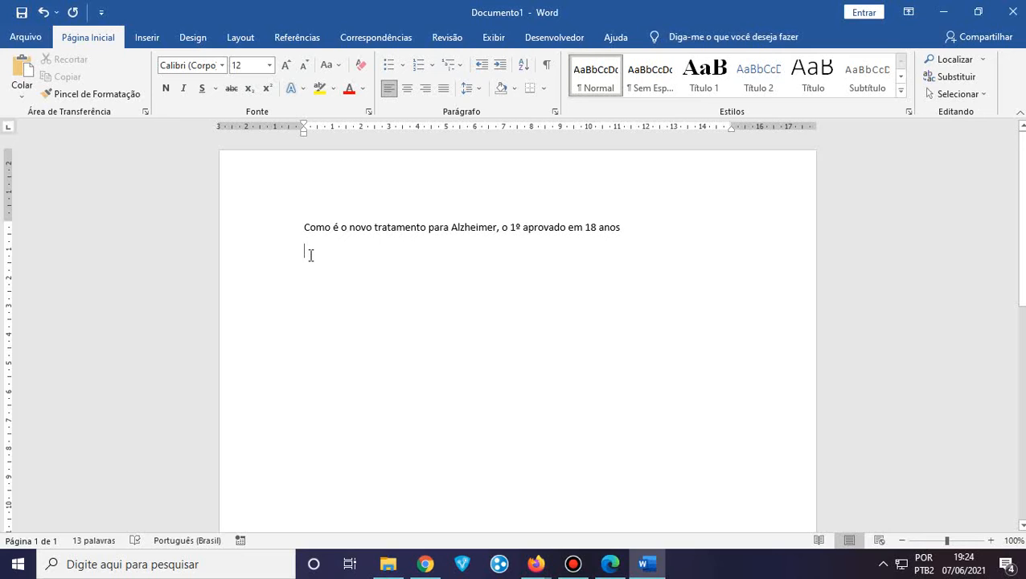
{"action": "left_click", "coordinate": [640, 229]}
{"action": "key", "text": "Return"}
{"action": "key", "text": "Return"}
{"action": "left_click_drag", "start_coordinate": [630, 227], "coordinate": [306, 215]}
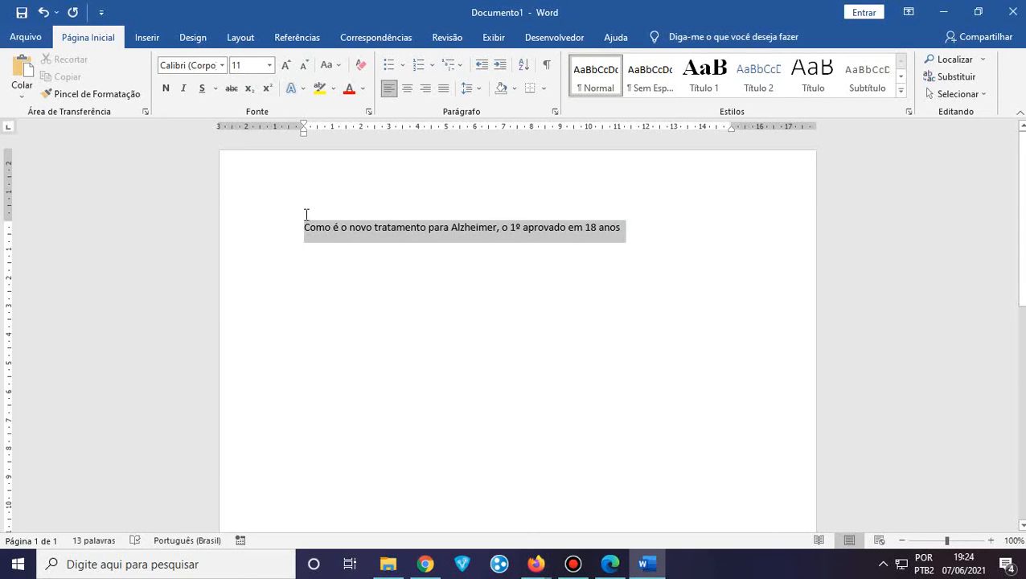
{"action": "left_click", "coordinate": [307, 288]}
{"action": "left_click", "coordinate": [309, 255]}
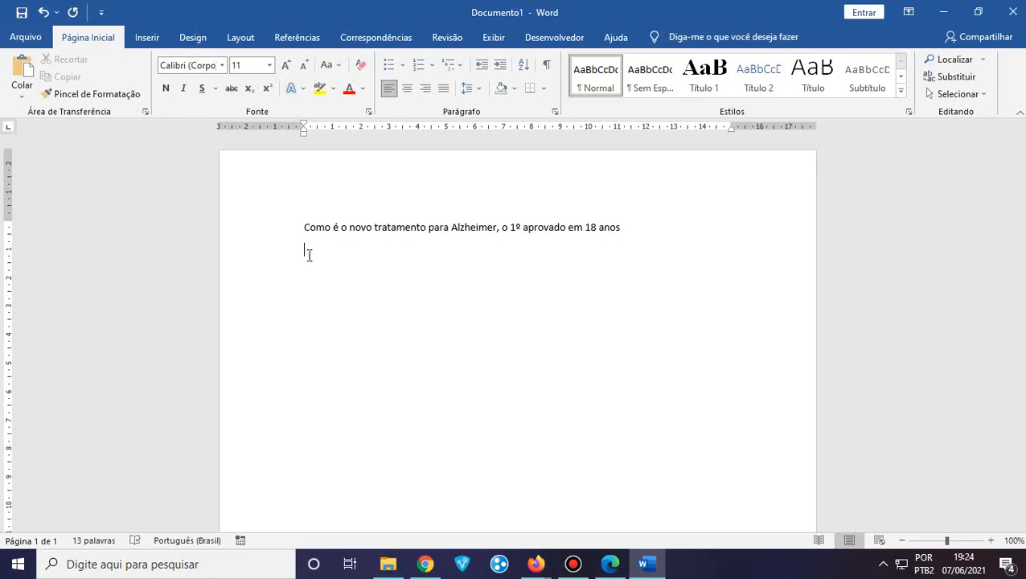
{"action": "left_click", "coordinate": [643, 227]}
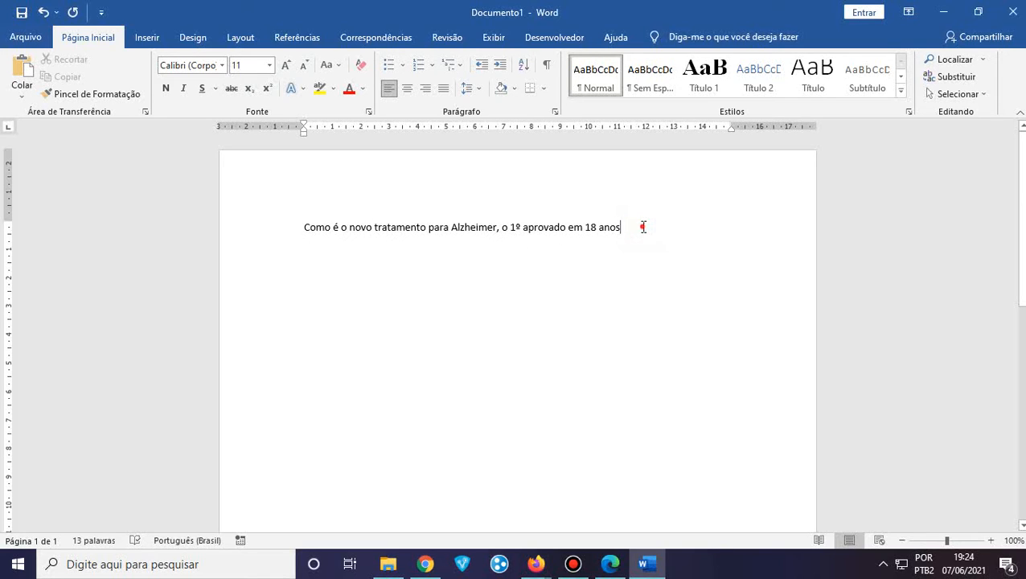
{"action": "left_click_drag", "start_coordinate": [643, 228], "coordinate": [275, 238]}
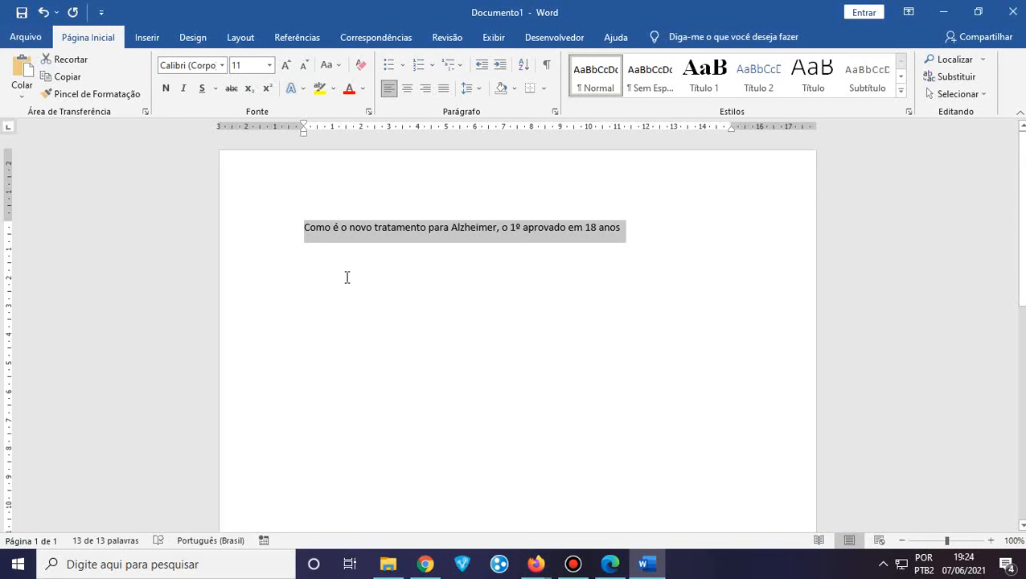
Set the selected headline to Arial at 12 pt, trying 14 pt first
{"action": "left_click", "coordinate": [271, 71]}
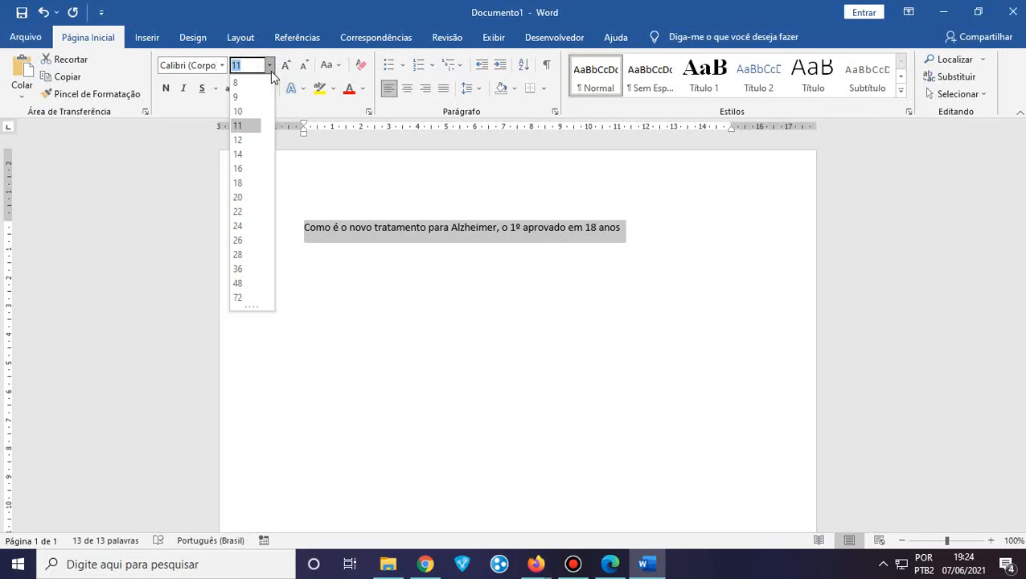
{"action": "left_click", "coordinate": [246, 155]}
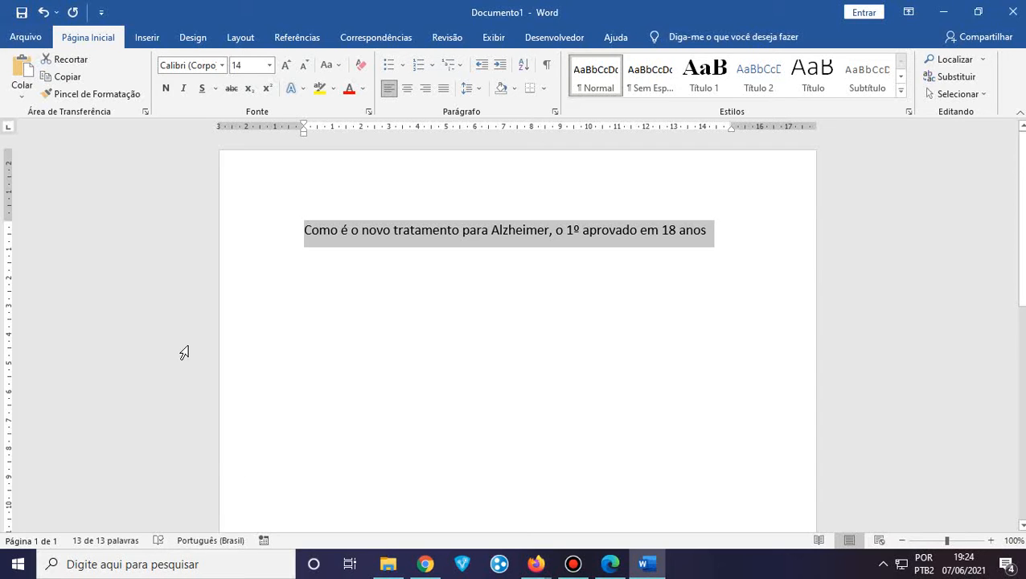
{"action": "left_click", "coordinate": [222, 65]}
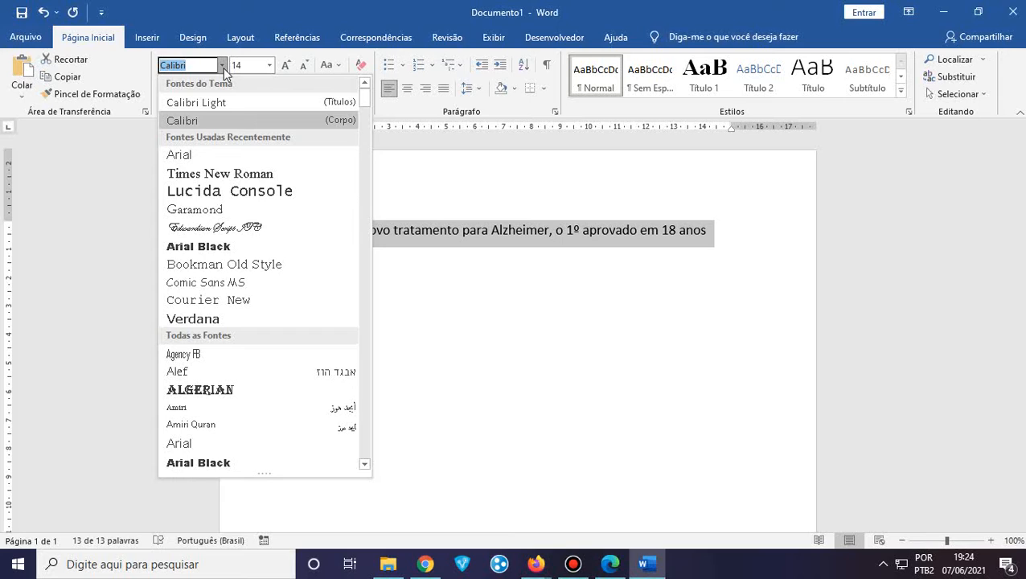
{"action": "left_click", "coordinate": [207, 157]}
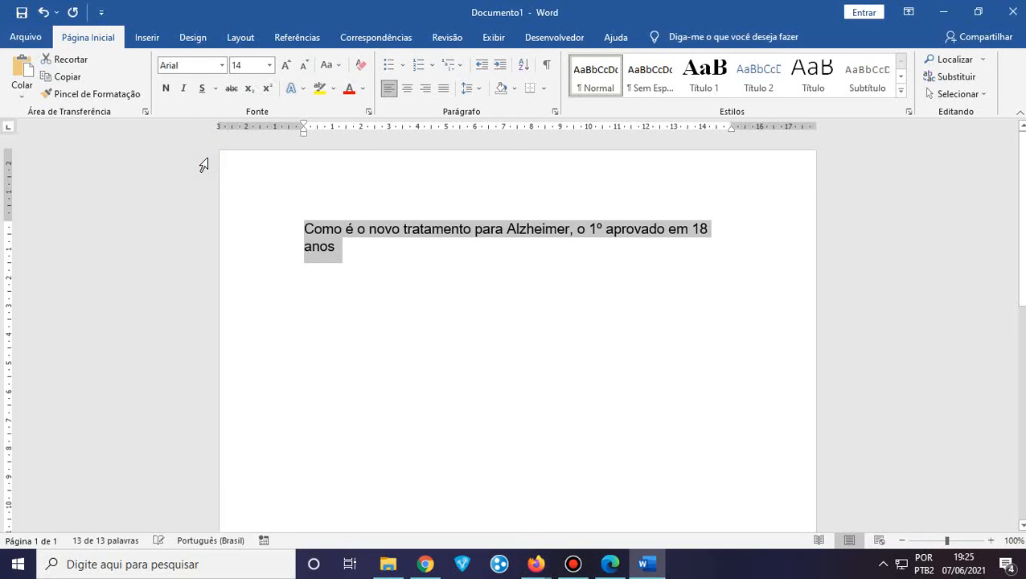
{"action": "left_click", "coordinate": [270, 66]}
{"action": "left_click", "coordinate": [240, 142]}
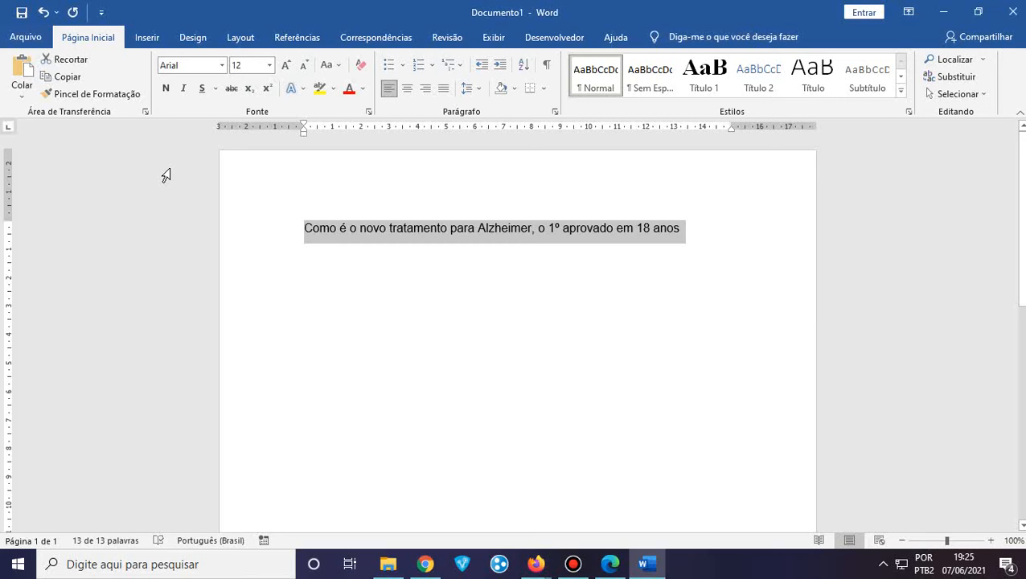
Make the Arial 12 pt headline bold, undoing and redoing it, then select the line
{"action": "left_click", "coordinate": [168, 90]}
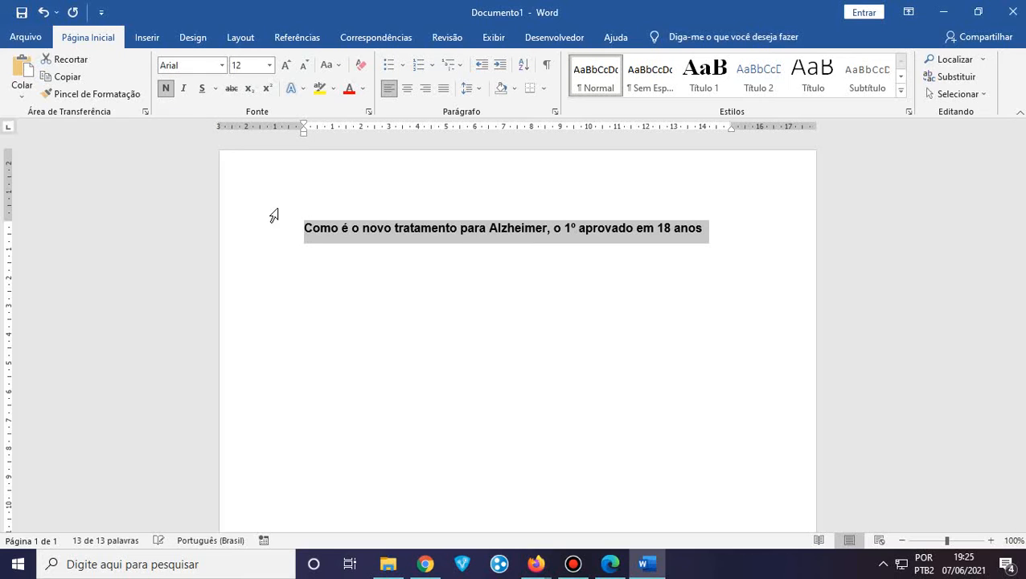
{"action": "left_click", "coordinate": [324, 271]}
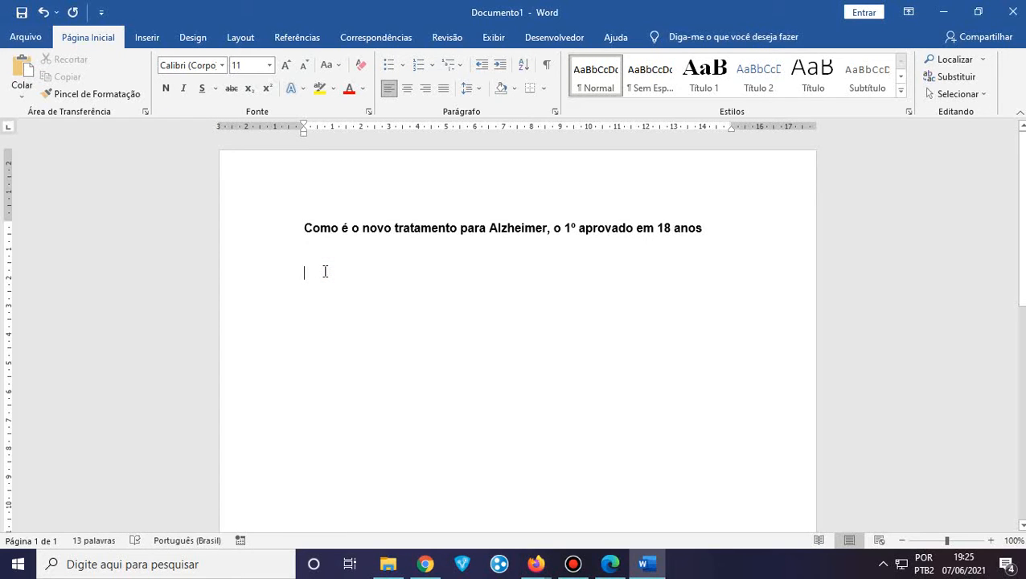
{"action": "key", "text": "ctrl+z"}
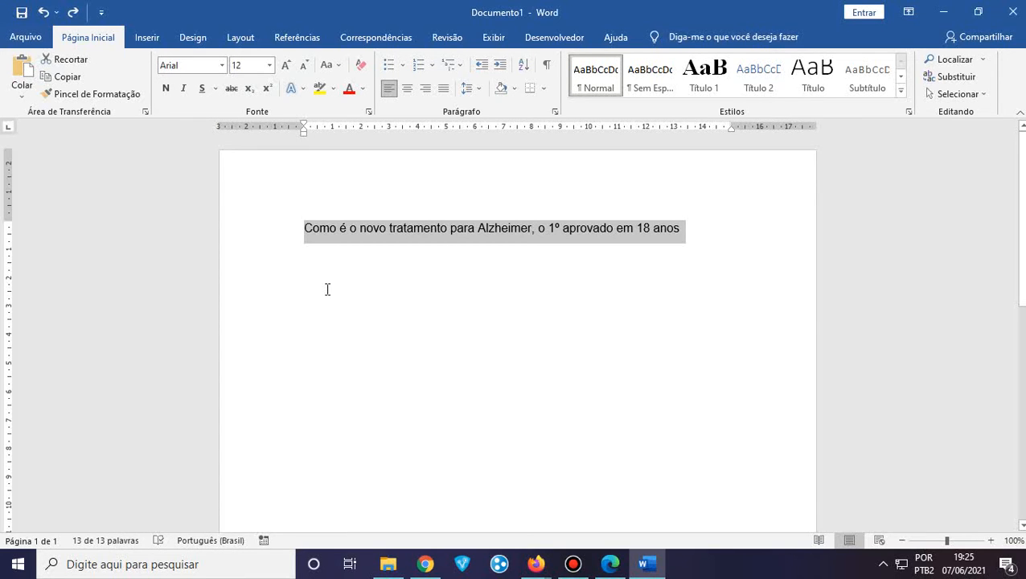
{"action": "left_click", "coordinate": [327, 289]}
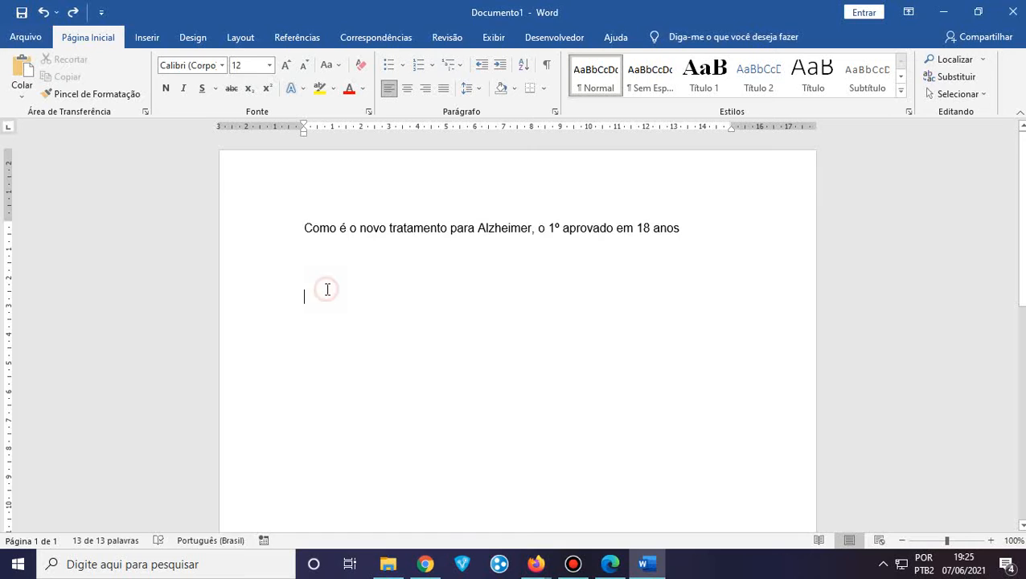
{"action": "left_click", "coordinate": [72, 12]}
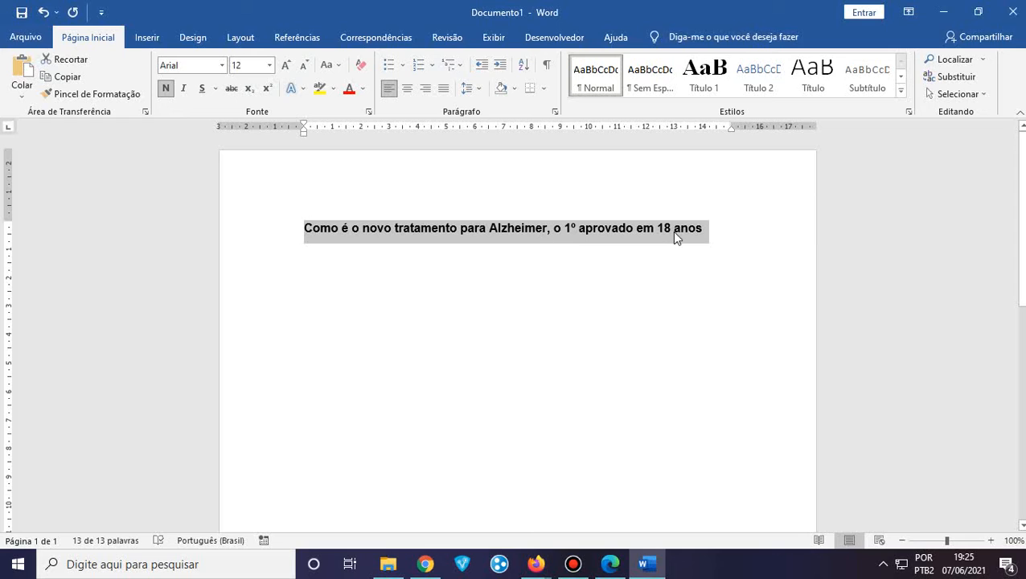
{"action": "left_click", "coordinate": [520, 294]}
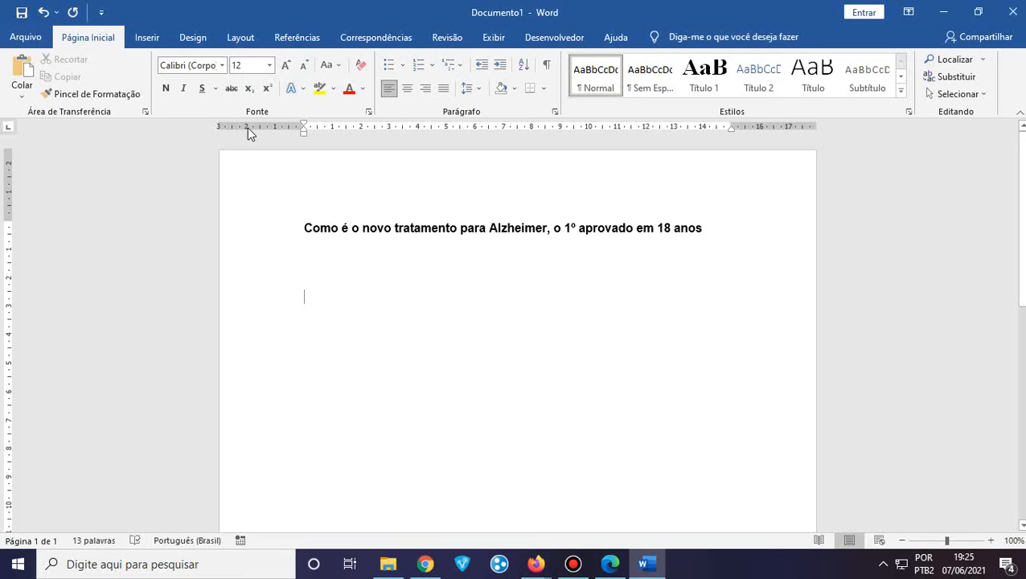
{"action": "triple_click", "coordinate": [563, 231]}
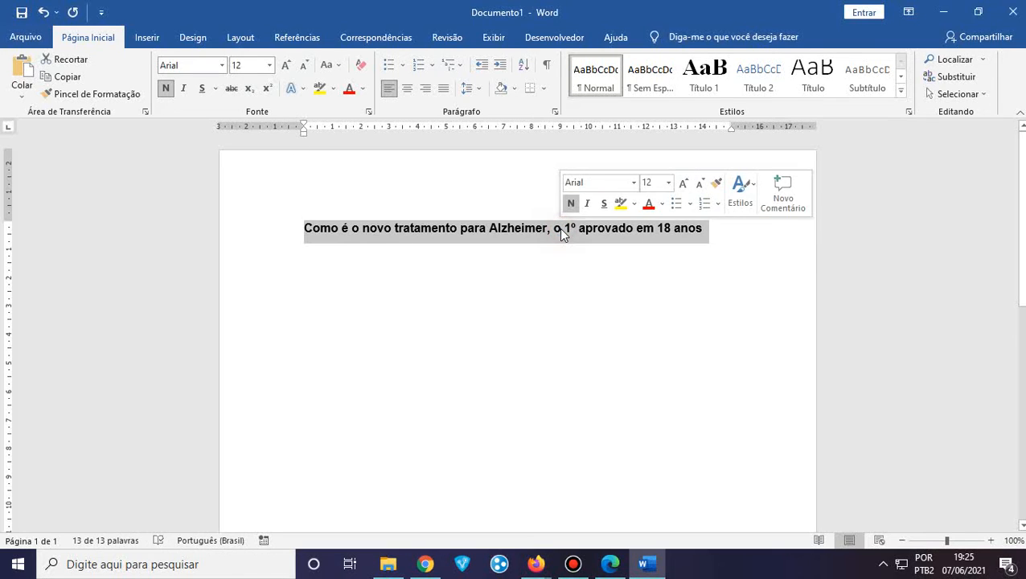
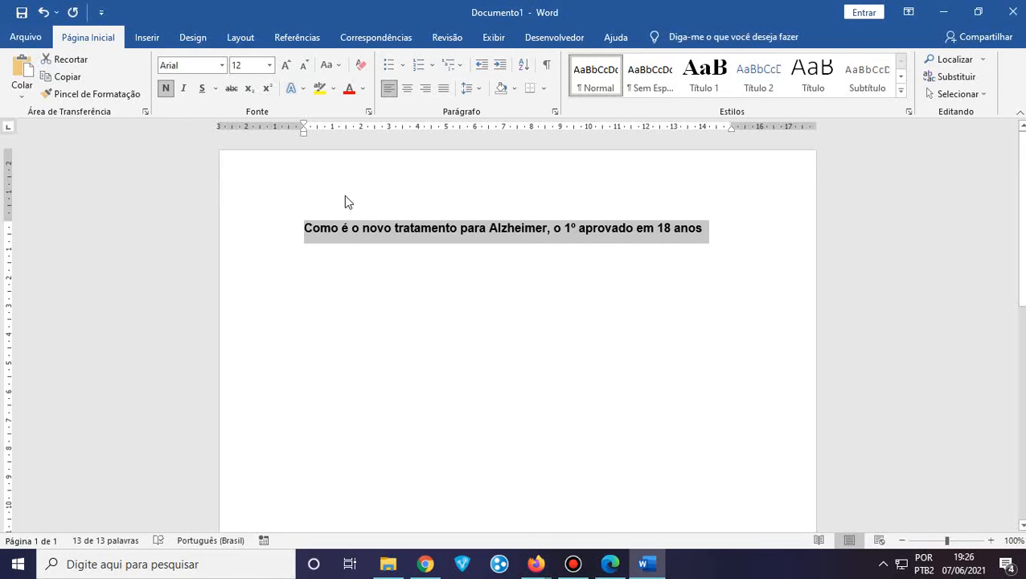
Drag the bottom page margin lower and higher on the ruler, leaving it near the page end
{"action": "scroll", "coordinate": [369, 277], "scroll_direction": "down", "scroll_amount": 5}
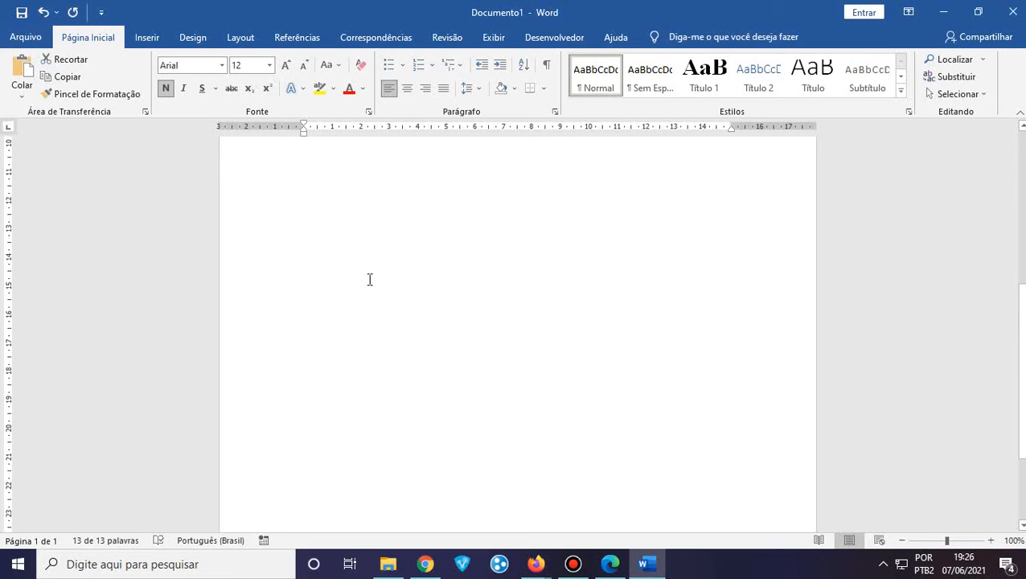
{"action": "scroll", "coordinate": [353, 306], "scroll_direction": "down", "scroll_amount": 3}
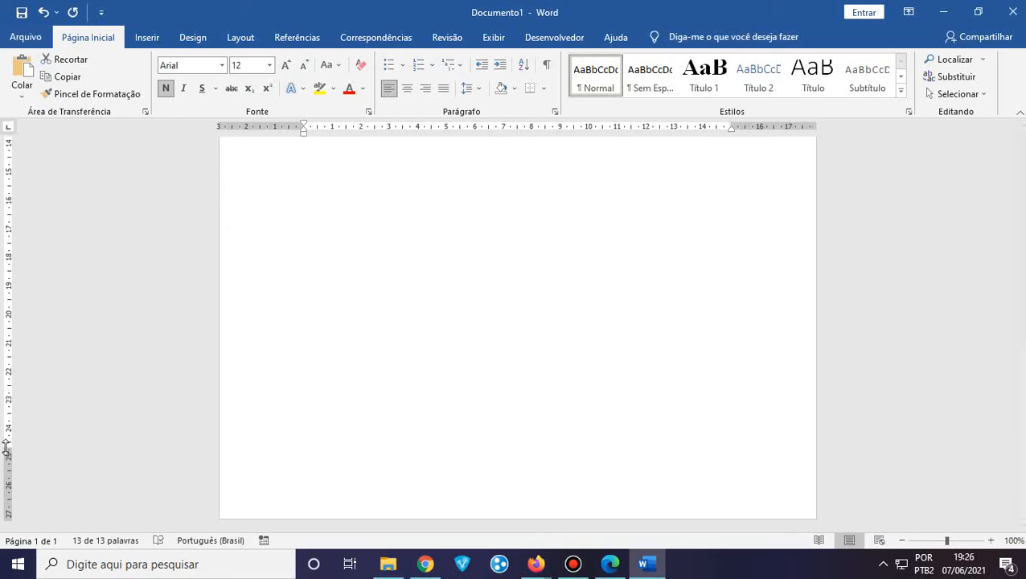
{"action": "left_click_drag", "start_coordinate": [5, 450], "coordinate": [6, 448]}
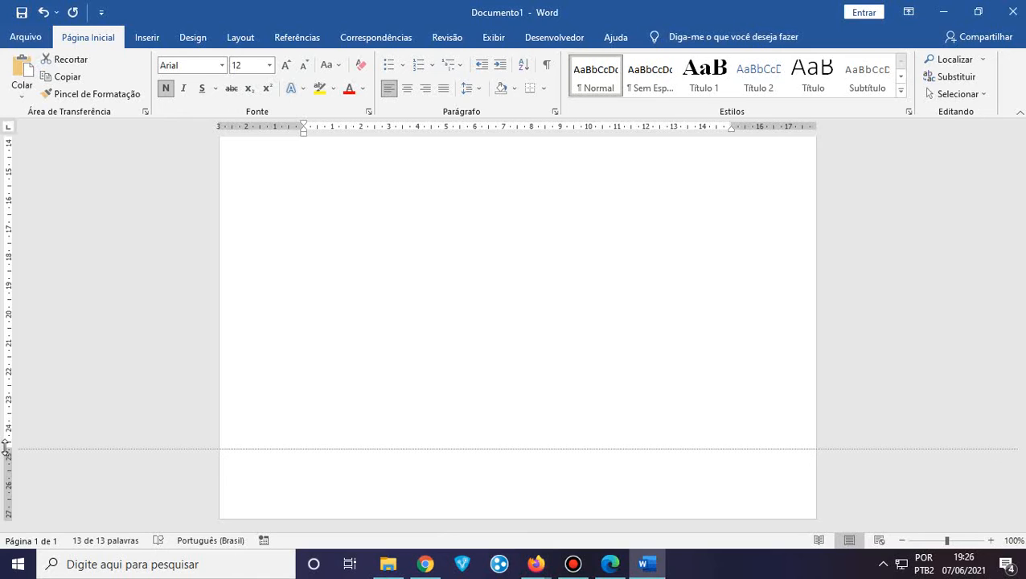
{"action": "left_click_drag", "start_coordinate": [3, 472], "coordinate": [3, 513]}
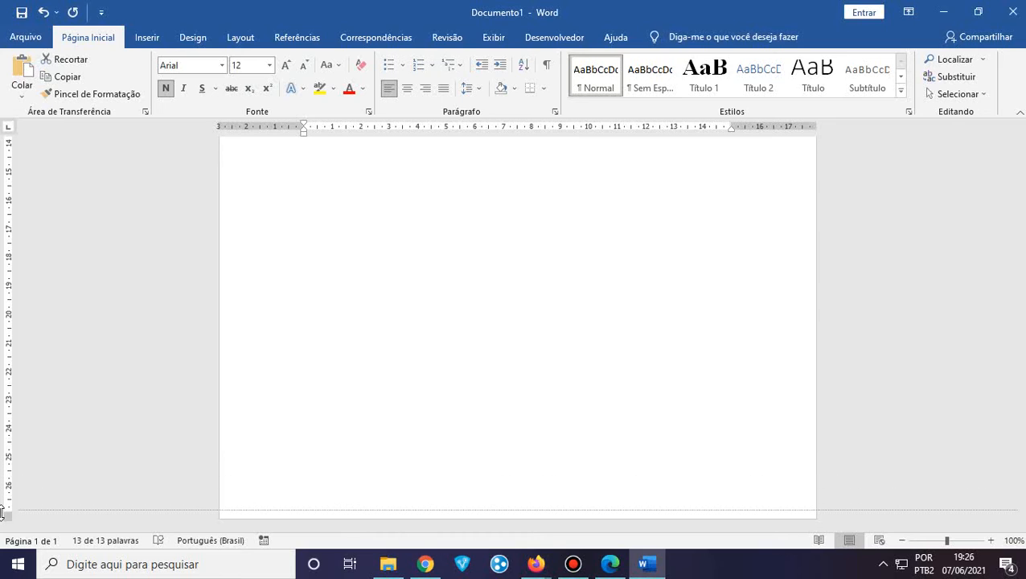
{"action": "left_click_drag", "start_coordinate": [3, 513], "coordinate": [11, 314]}
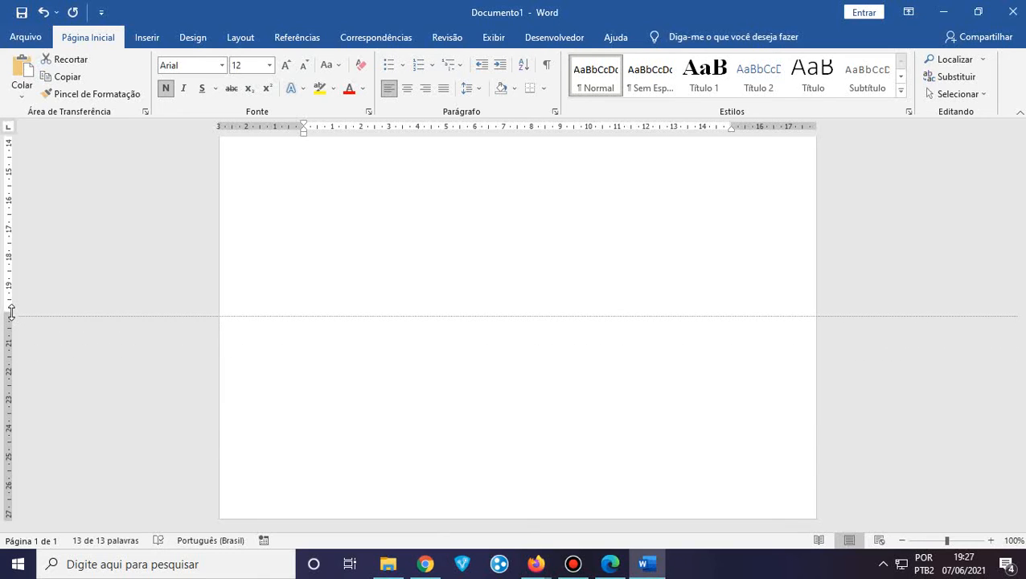
{"action": "left_click_drag", "start_coordinate": [11, 313], "coordinate": [6, 511]}
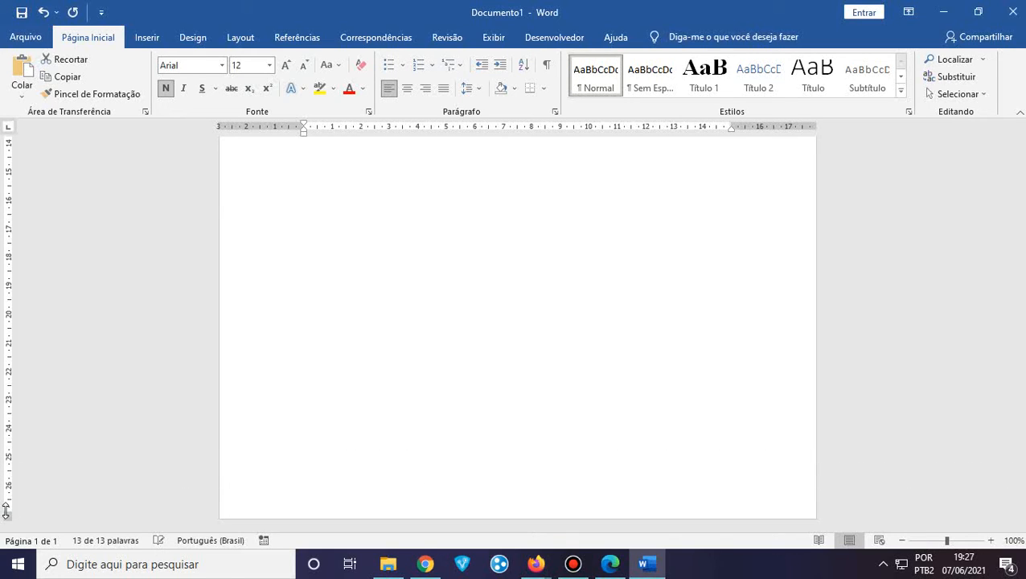
Reselect the full Alzheimer heading line
{"action": "scroll", "coordinate": [6, 511], "scroll_direction": "up", "scroll_amount": 8}
{"action": "scroll", "coordinate": [254, 416], "scroll_direction": "down", "scroll_amount": 8}
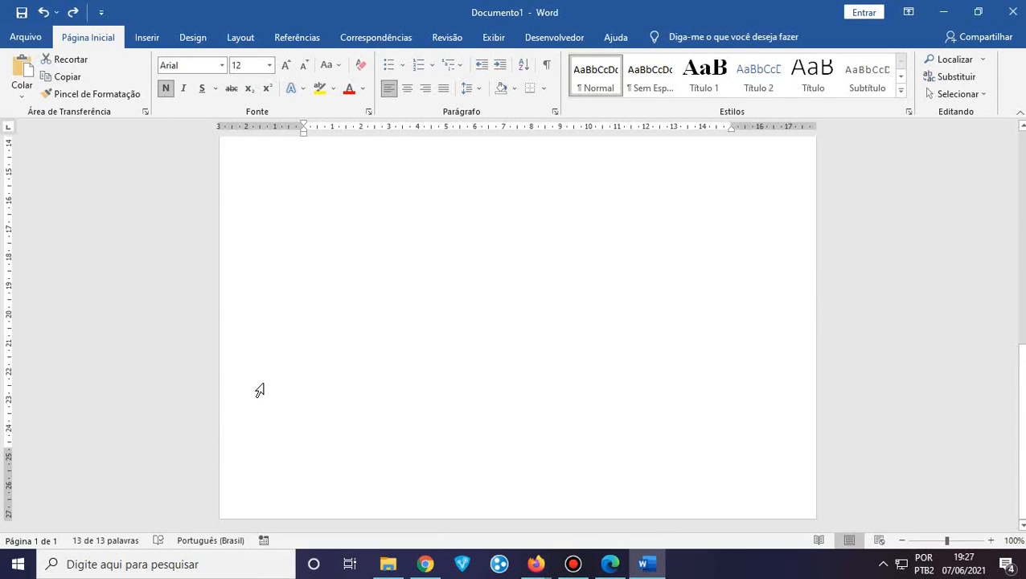
{"action": "scroll", "coordinate": [261, 385], "scroll_direction": "up", "scroll_amount": 3}
{"action": "scroll", "coordinate": [263, 384], "scroll_direction": "up", "scroll_amount": 6}
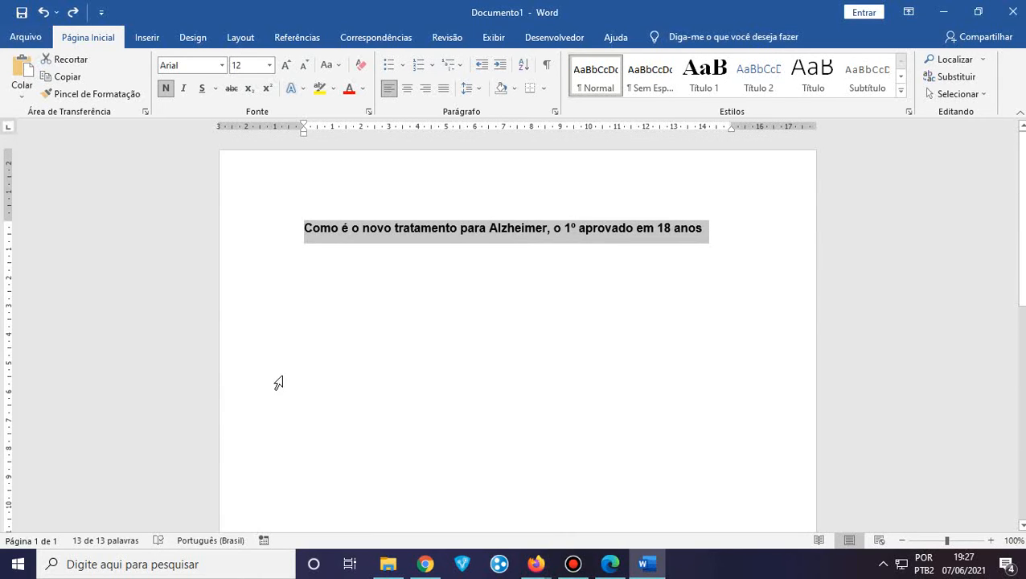
{"action": "left_click", "coordinate": [337, 282]}
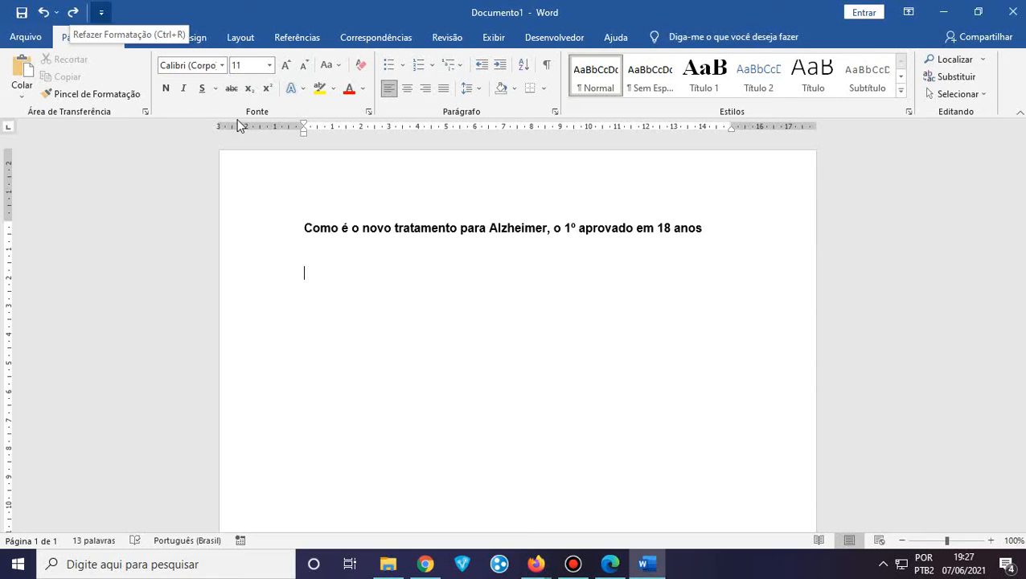
{"action": "left_click", "coordinate": [306, 257]}
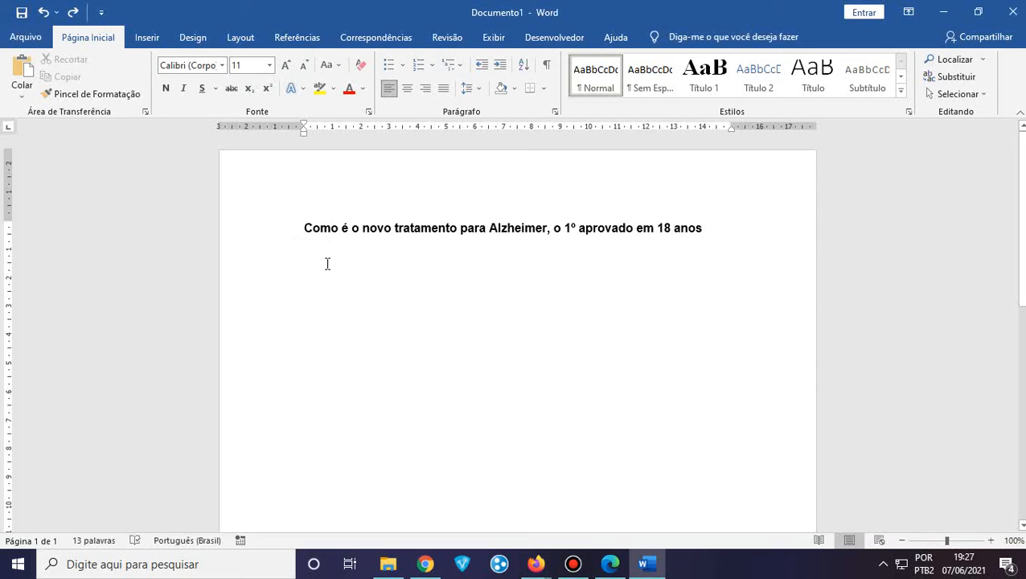
{"action": "left_click", "coordinate": [710, 232]}
{"action": "left_click_drag", "start_coordinate": [710, 232], "coordinate": [247, 220]}
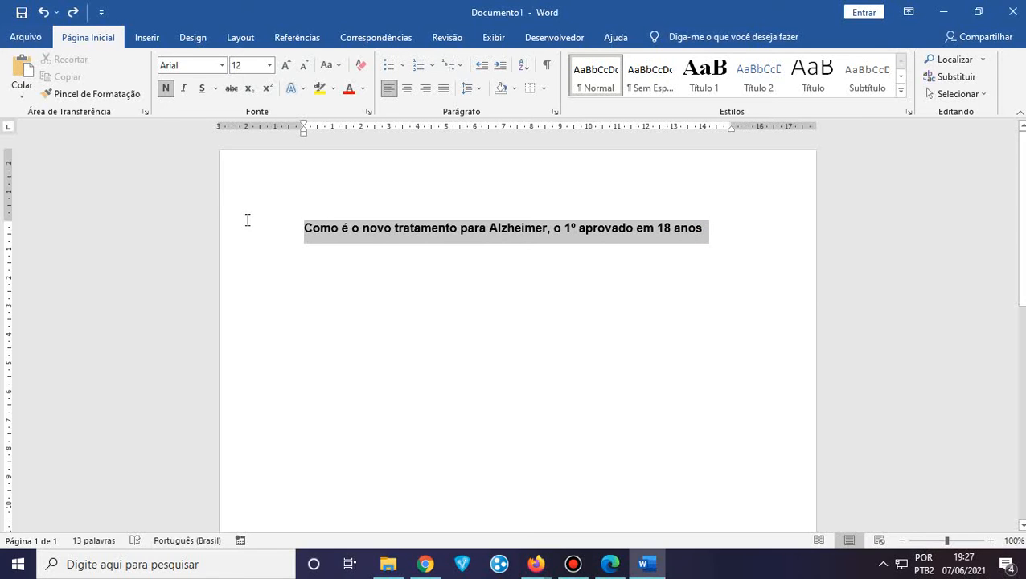
{"action": "left_click", "coordinate": [324, 300]}
{"action": "left_click", "coordinate": [317, 268]}
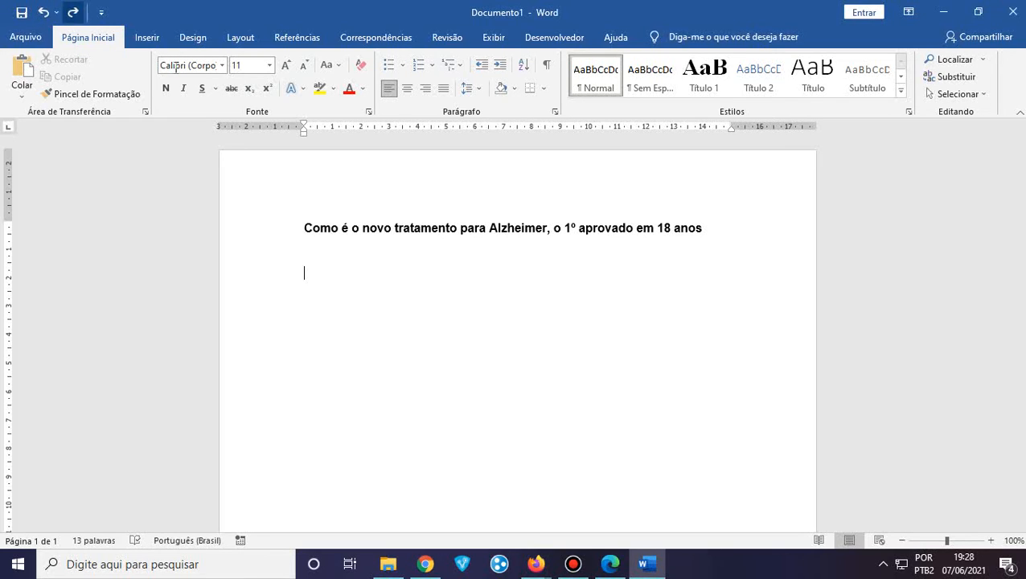
{"action": "left_click_drag", "start_coordinate": [710, 231], "coordinate": [321, 211]}
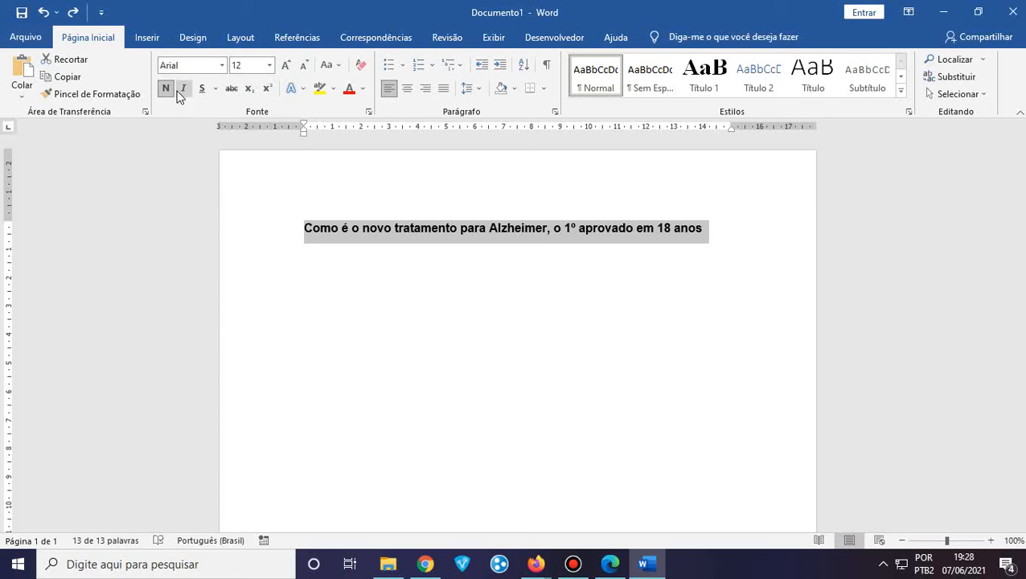
Keep the heading in Arial 12 and centre it on the page
{"action": "left_click", "coordinate": [223, 67]}
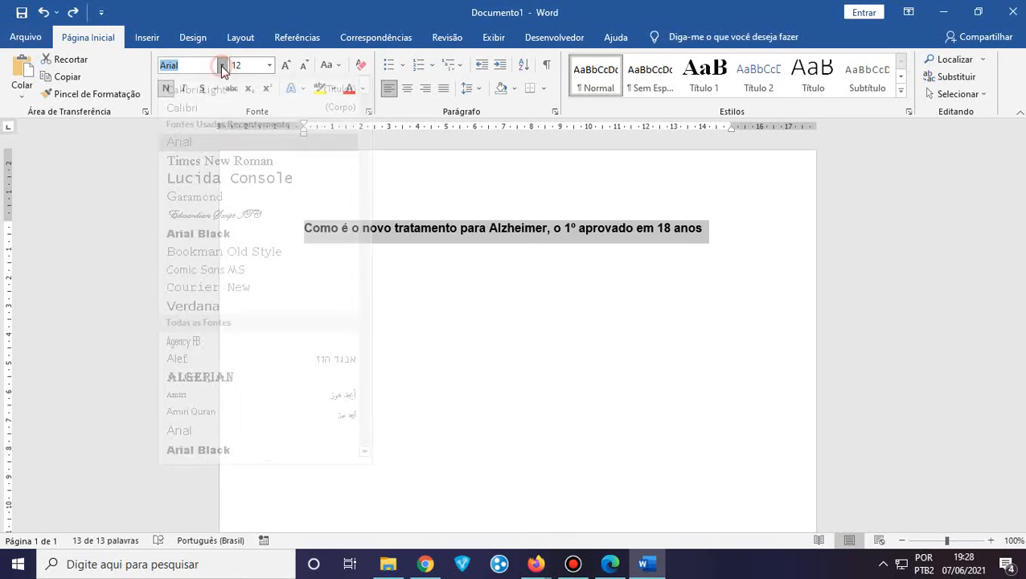
{"action": "left_click", "coordinate": [222, 67]}
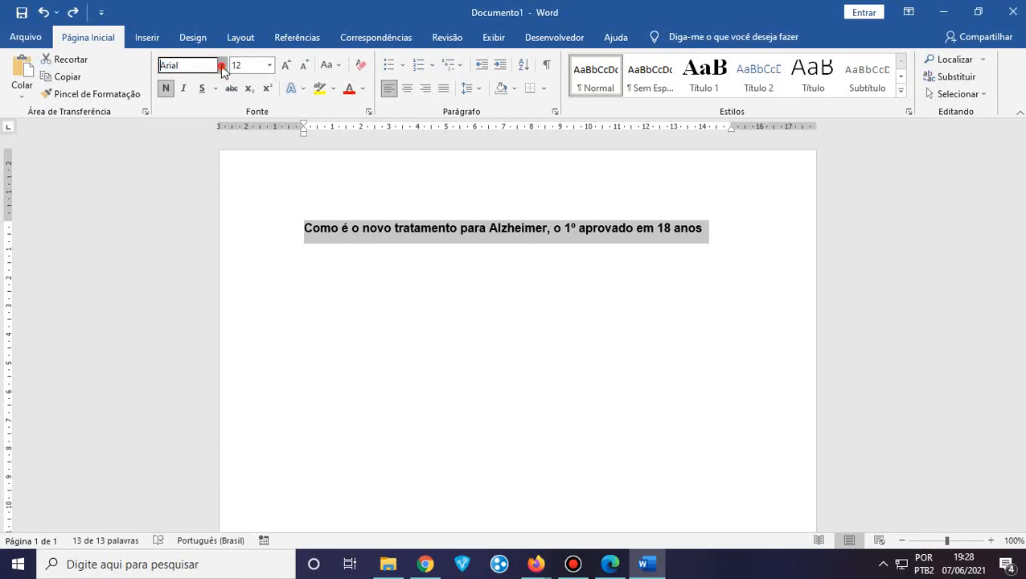
{"action": "left_click", "coordinate": [270, 66]}
{"action": "left_click", "coordinate": [271, 66]}
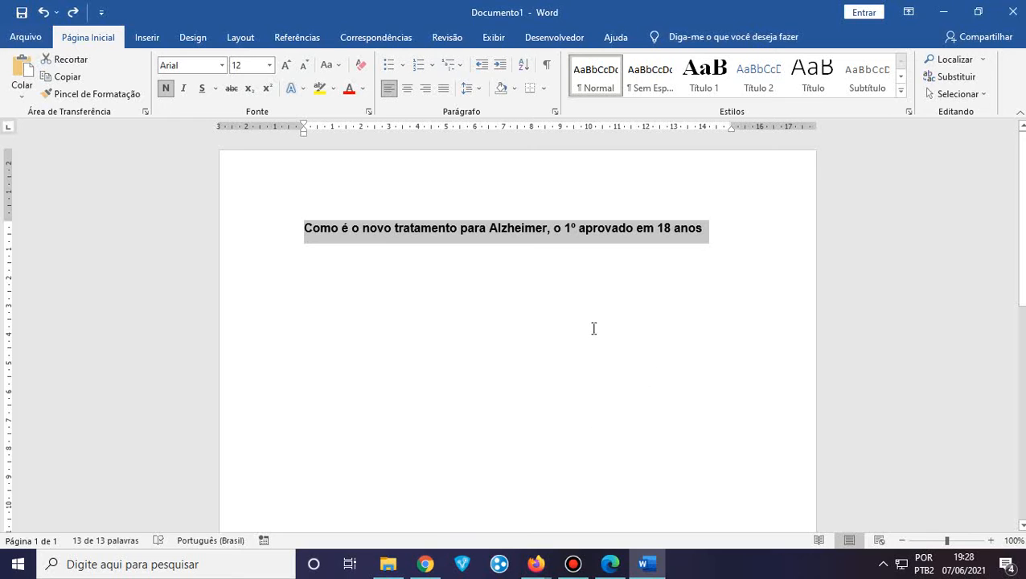
{"action": "left_click", "coordinate": [408, 90]}
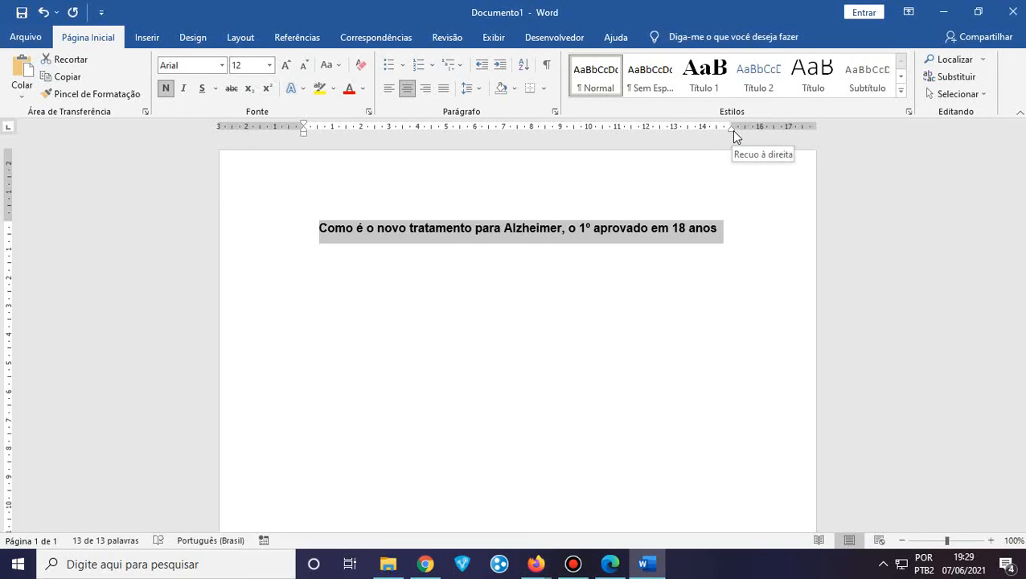
{"action": "left_click", "coordinate": [196, 39]}
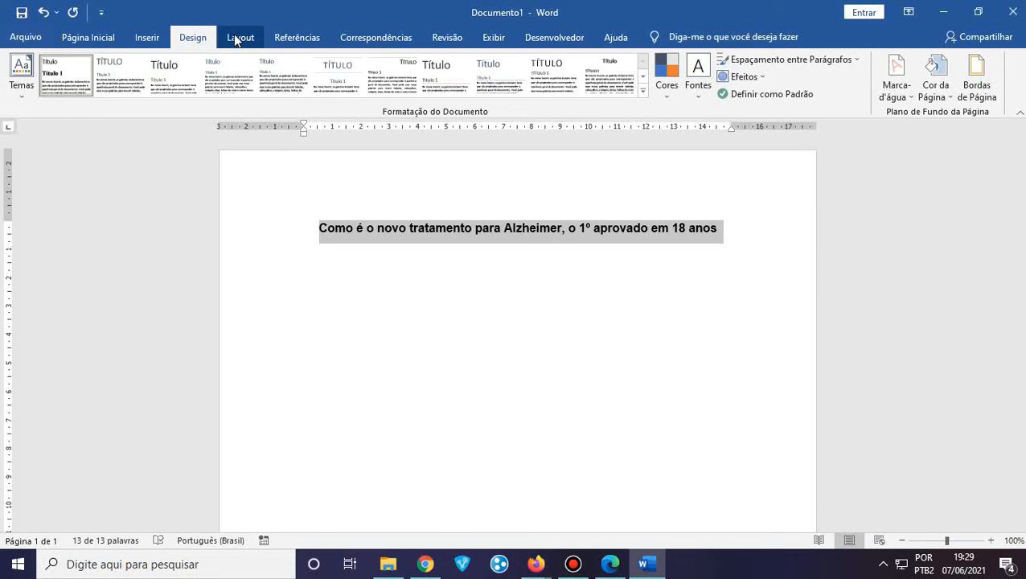
{"action": "left_click", "coordinate": [238, 37]}
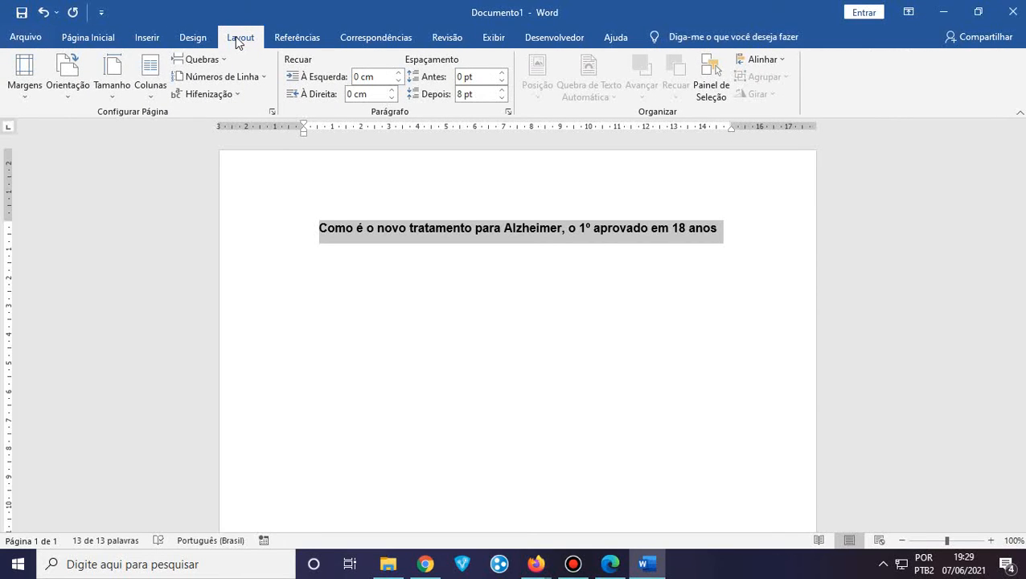
{"action": "left_click", "coordinate": [70, 90]}
{"action": "left_click", "coordinate": [114, 84]}
{"action": "left_click", "coordinate": [114, 85]}
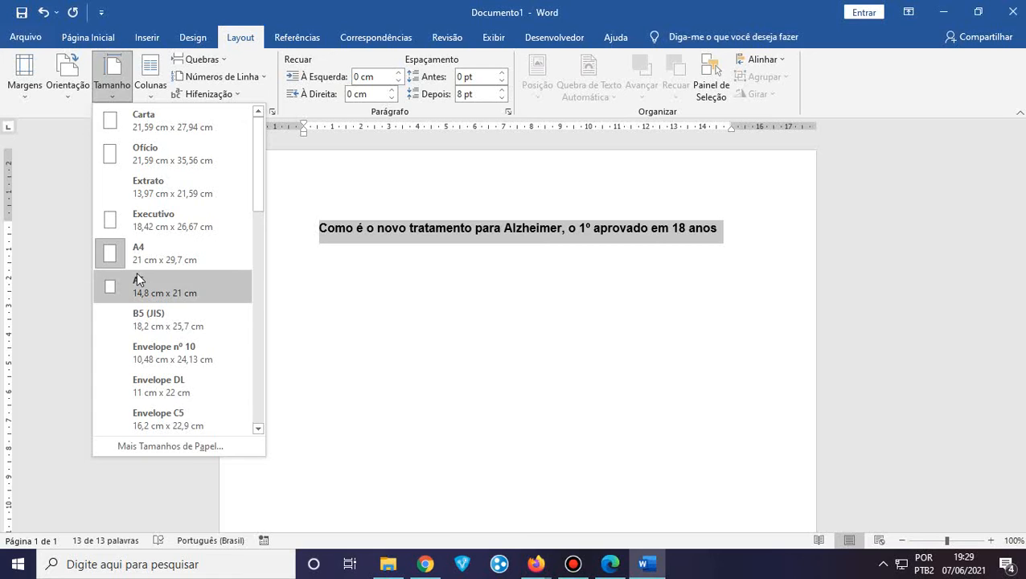
{"action": "scroll", "coordinate": [136, 278], "scroll_direction": "down", "scroll_amount": 3}
{"action": "scroll", "coordinate": [161, 282], "scroll_direction": "up", "scroll_amount": 3}
{"action": "scroll", "coordinate": [193, 320], "scroll_direction": "down", "scroll_amount": 5}
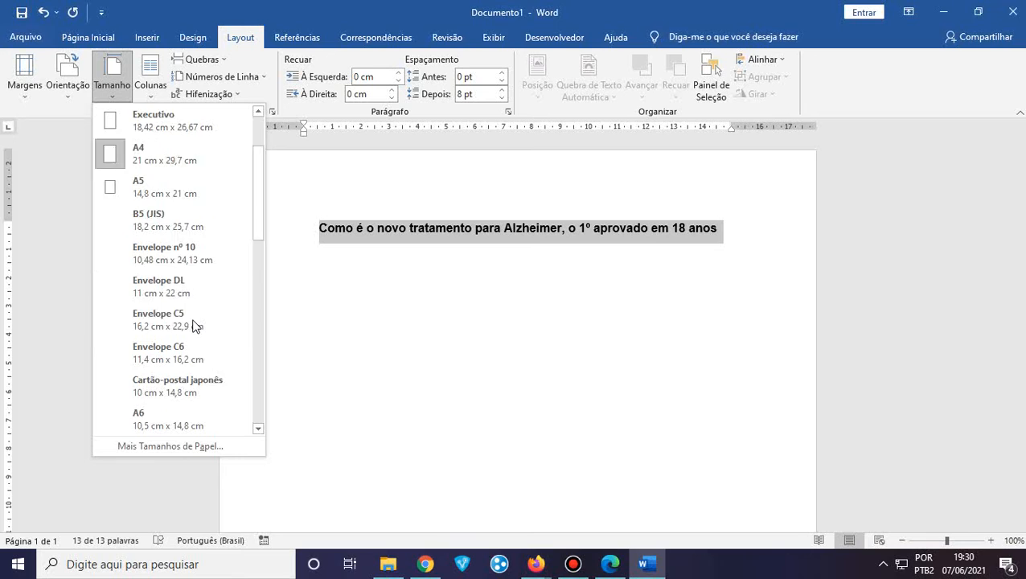
{"action": "scroll", "coordinate": [193, 326], "scroll_direction": "down", "scroll_amount": 2}
{"action": "scroll", "coordinate": [193, 325], "scroll_direction": "up", "scroll_amount": 7}
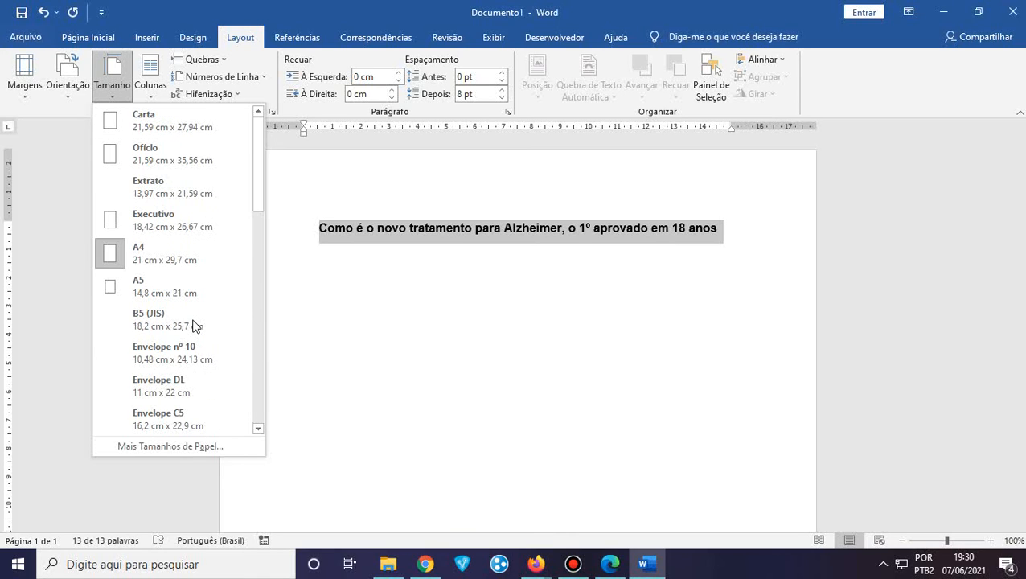
{"action": "left_click", "coordinate": [150, 12]}
{"action": "left_click", "coordinate": [96, 37]}
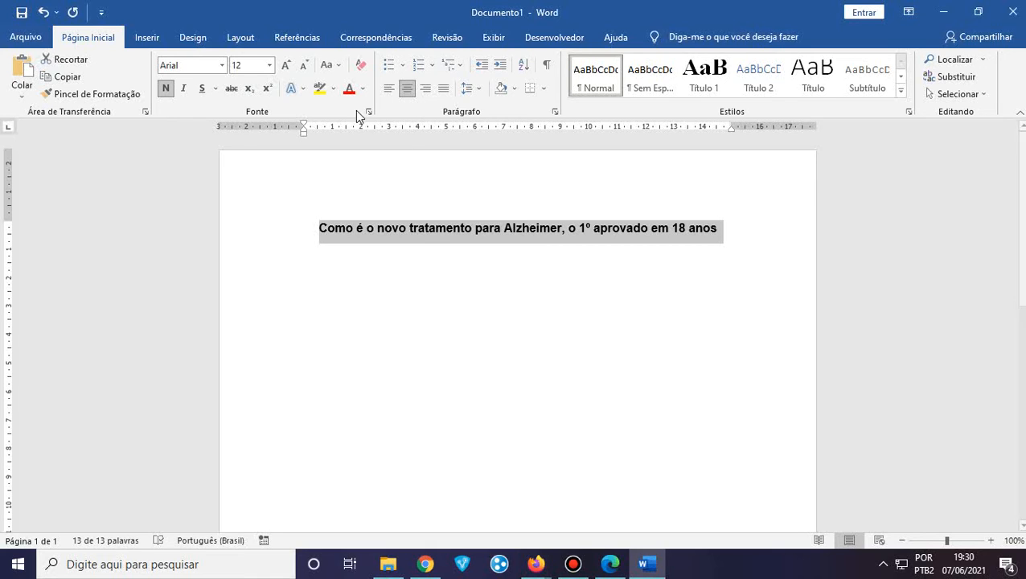
{"action": "left_click", "coordinate": [363, 90]}
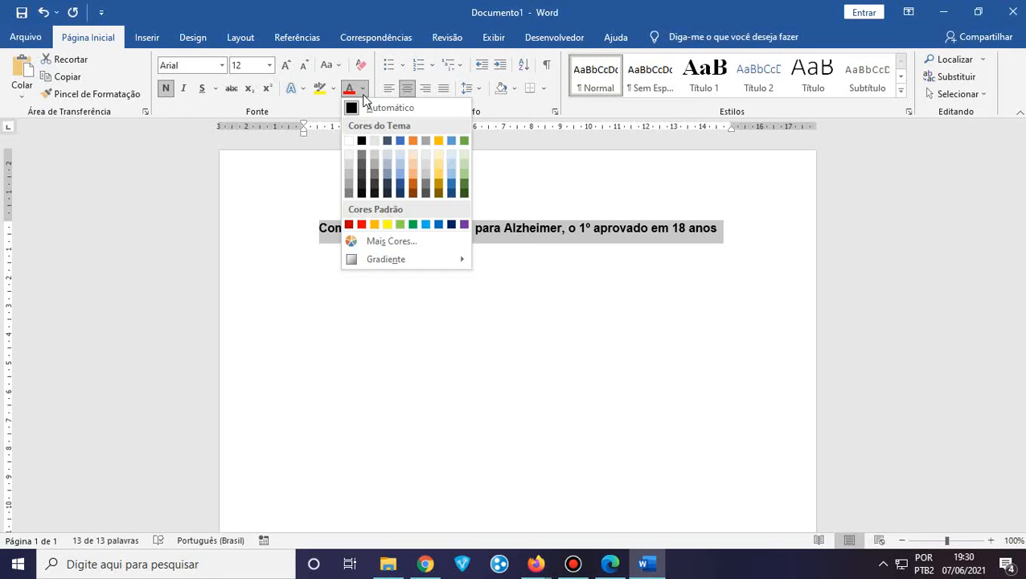
{"action": "left_click", "coordinate": [361, 224]}
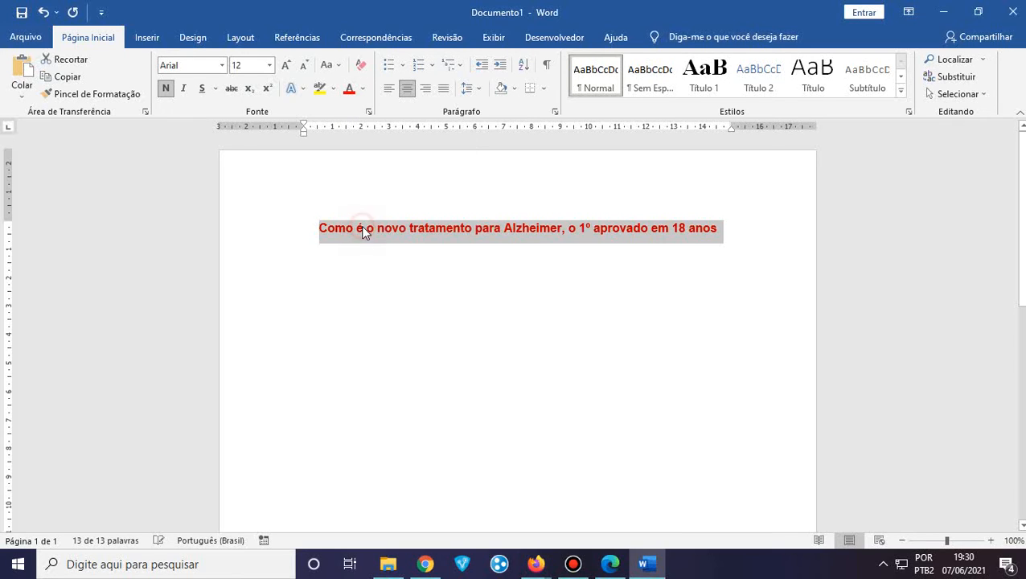
{"action": "left_click", "coordinate": [367, 343]}
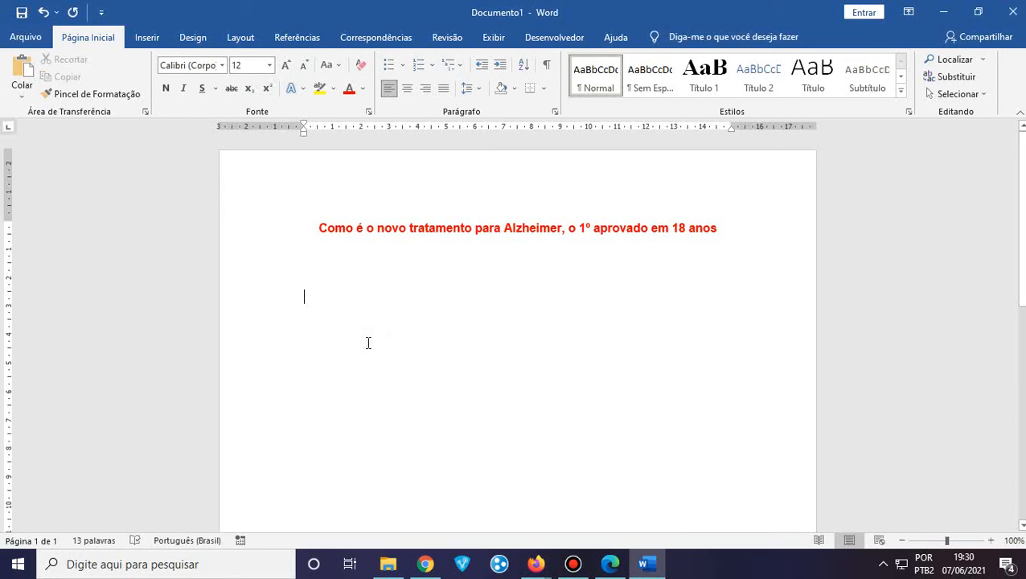
{"action": "left_click_drag", "start_coordinate": [724, 224], "coordinate": [317, 199]}
{"action": "left_click", "coordinate": [362, 90]}
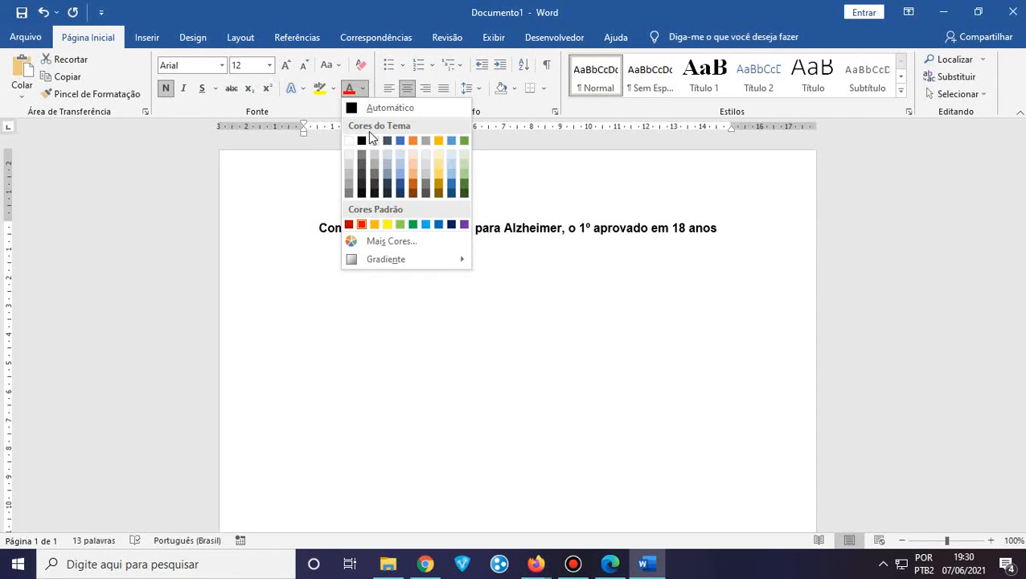
{"action": "left_click", "coordinate": [363, 141]}
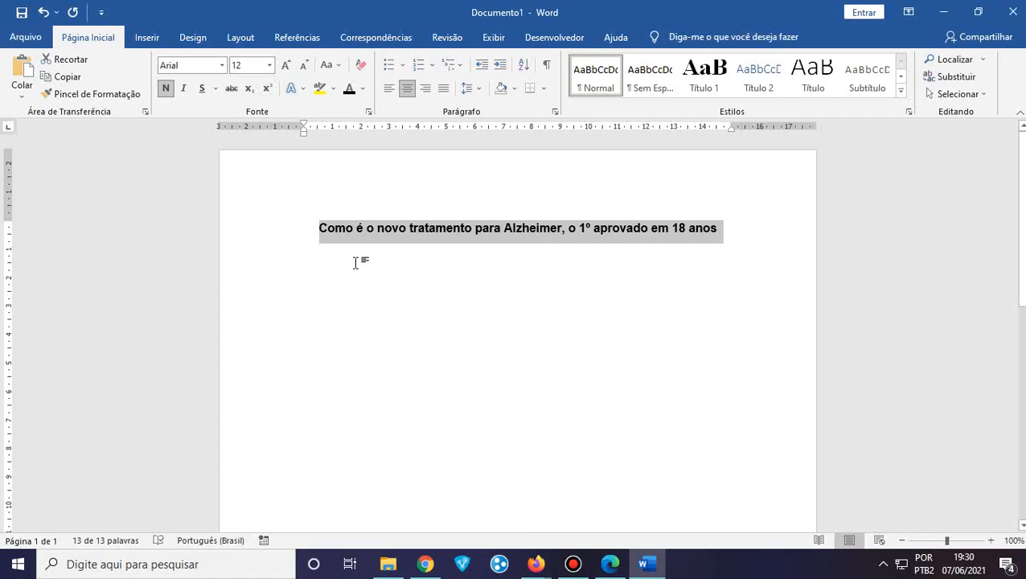
{"action": "left_click", "coordinate": [334, 89]}
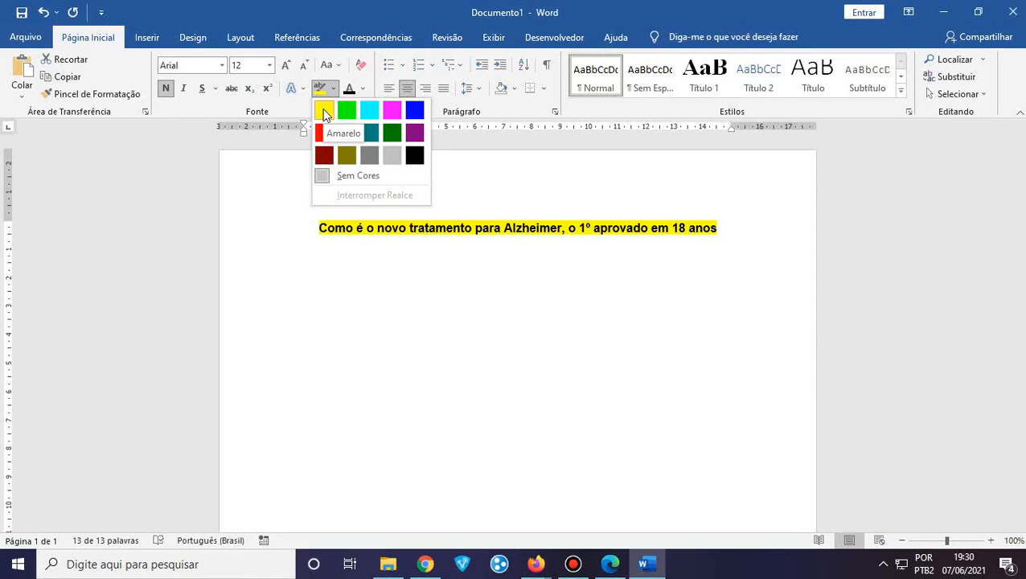
{"action": "left_click", "coordinate": [349, 320]}
{"action": "left_click", "coordinate": [327, 297]}
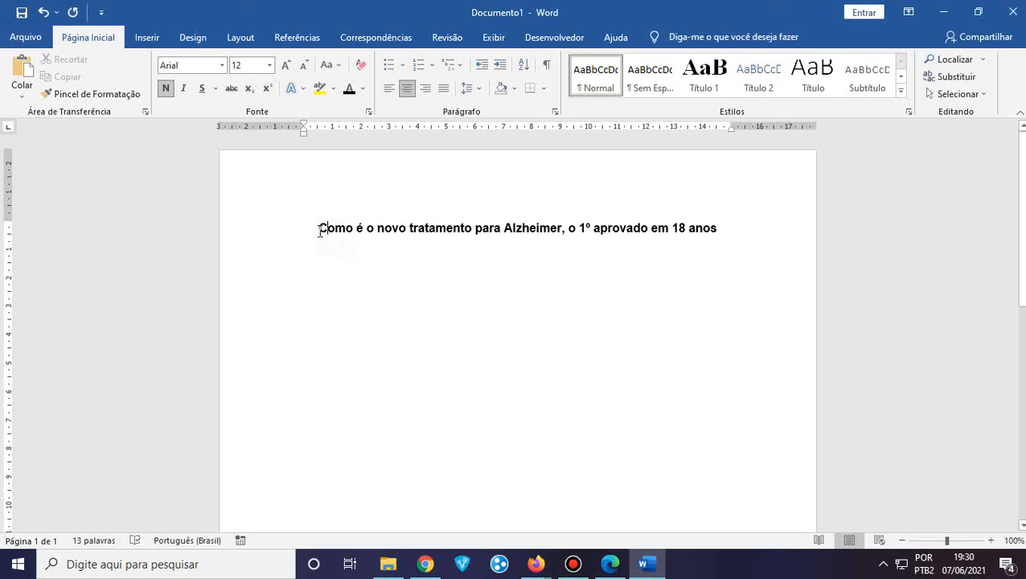
{"action": "left_click_drag", "start_coordinate": [319, 230], "coordinate": [716, 215]}
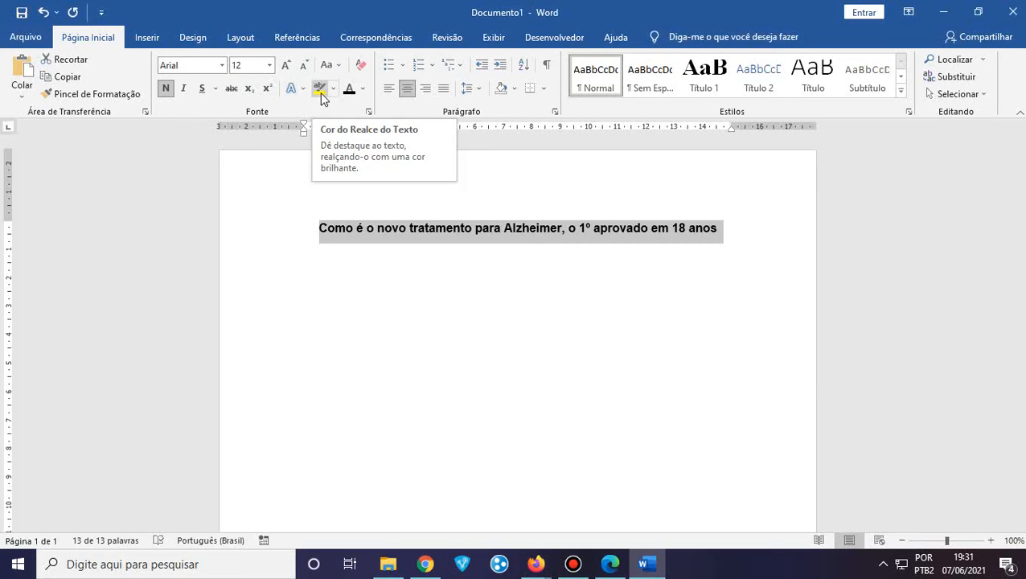
{"action": "left_click", "coordinate": [333, 89]}
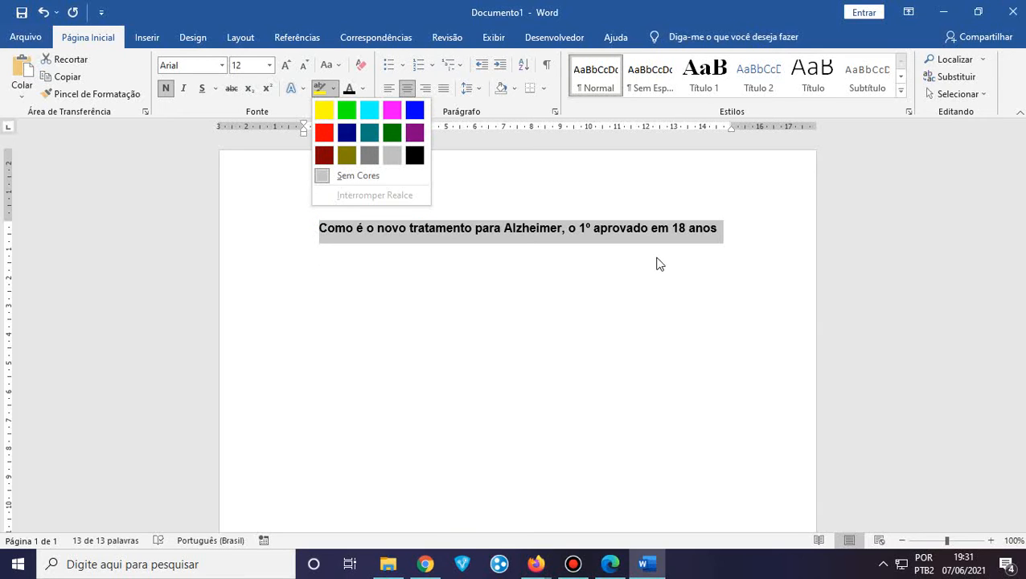
{"action": "left_click", "coordinate": [572, 268]}
{"action": "left_click", "coordinate": [724, 229]}
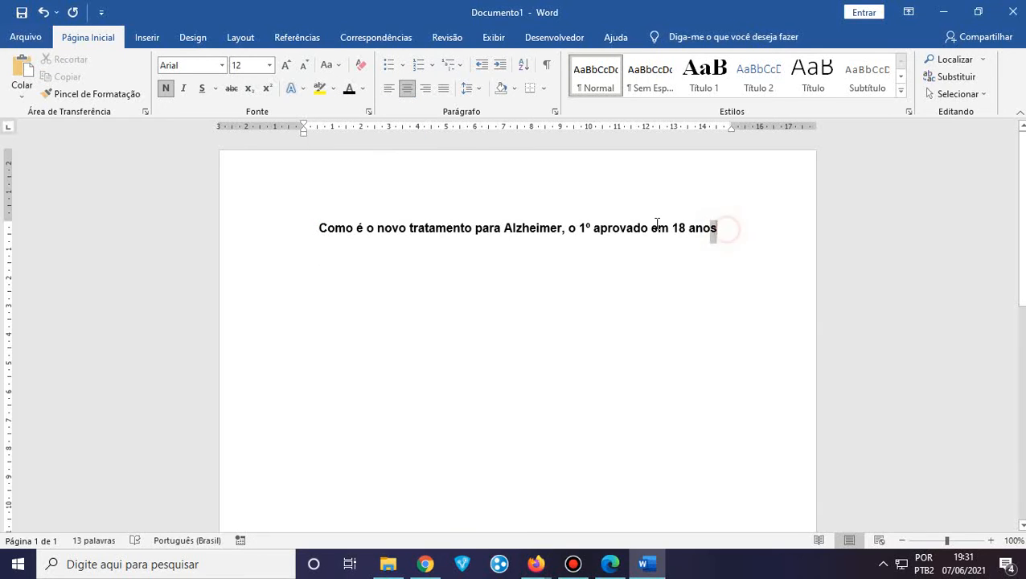
{"action": "left_click_drag", "start_coordinate": [657, 223], "coordinate": [308, 212]}
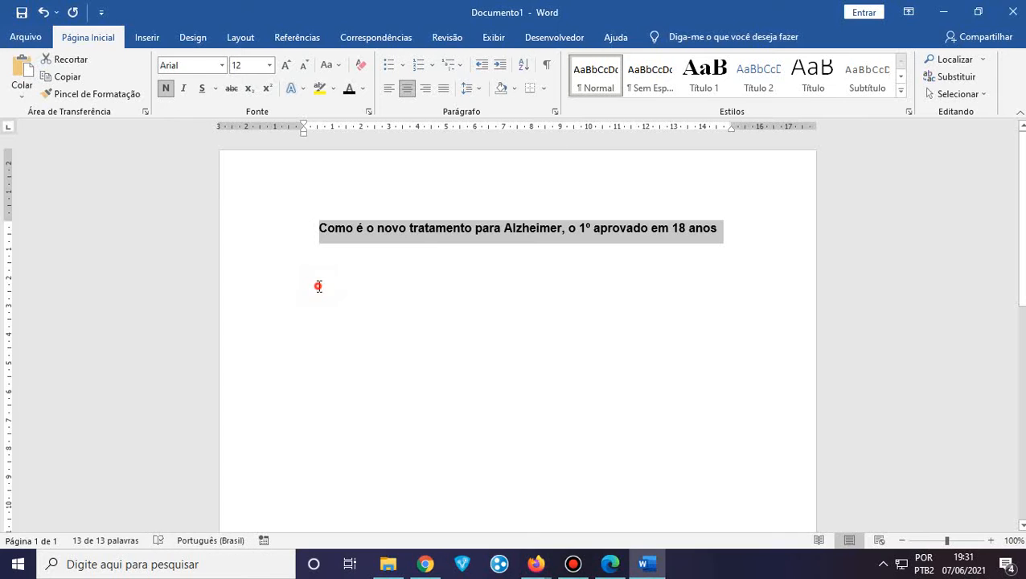
{"action": "left_click", "coordinate": [316, 283]}
{"action": "left_click_drag", "start_coordinate": [727, 228], "coordinate": [321, 236]}
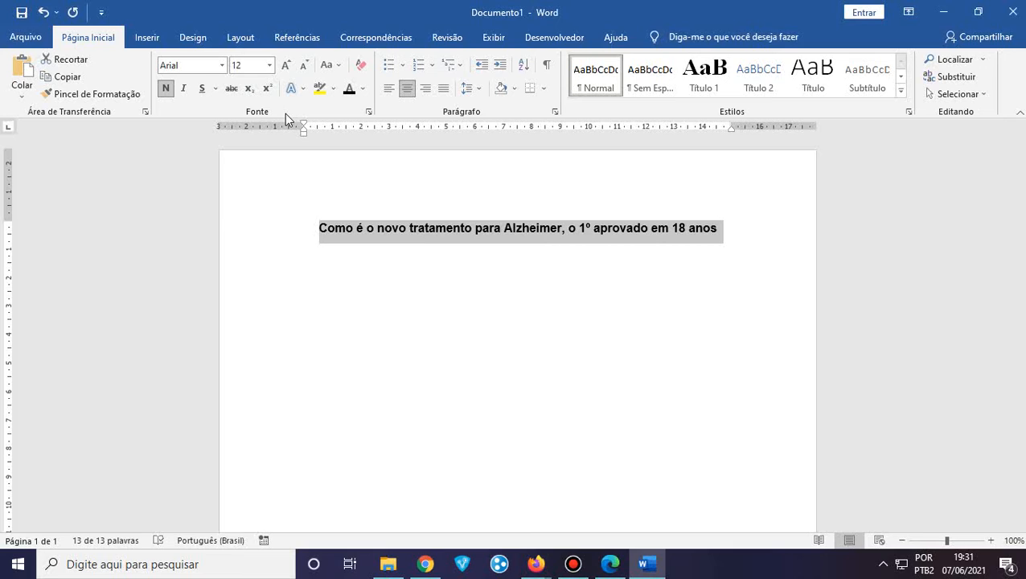
Apply an underline style from Sublinhado to the Alzheimer heading, then move below it
{"action": "left_click", "coordinate": [214, 96]}
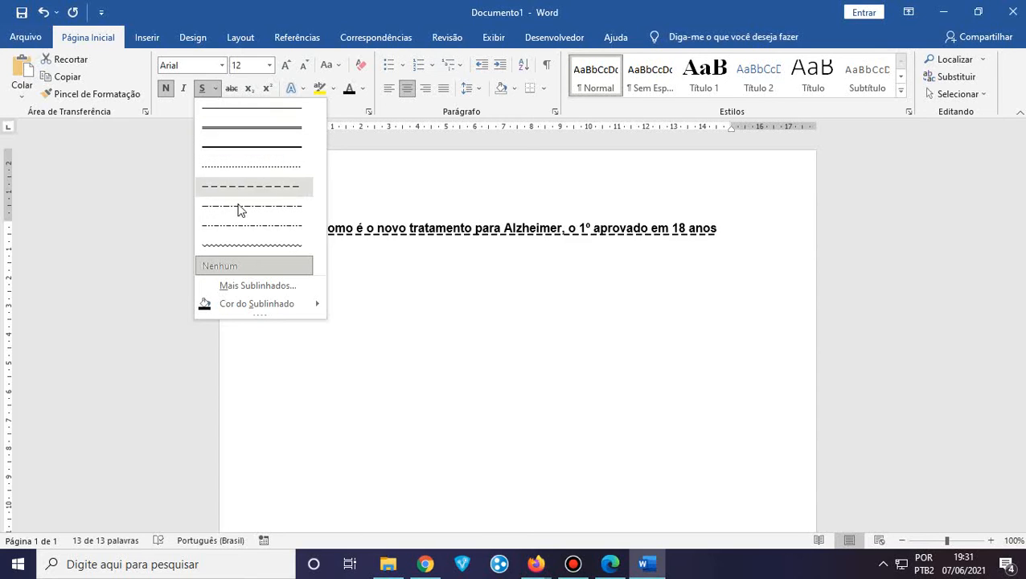
{"action": "mouse_move", "coordinate": [277, 306]}
{"action": "left_click", "coordinate": [227, 128]}
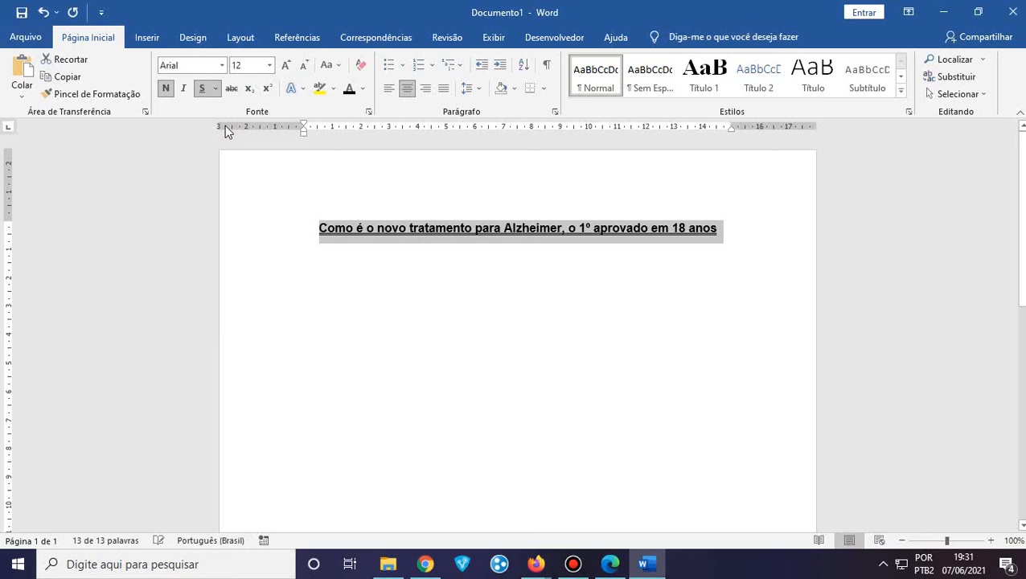
{"action": "left_click", "coordinate": [310, 278]}
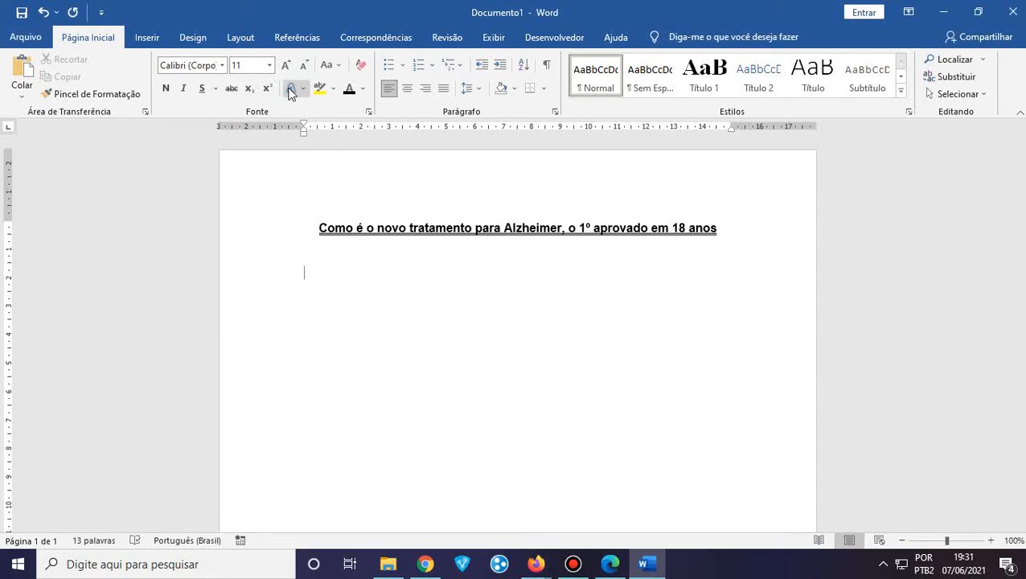
{"action": "left_click_drag", "start_coordinate": [729, 230], "coordinate": [327, 216]}
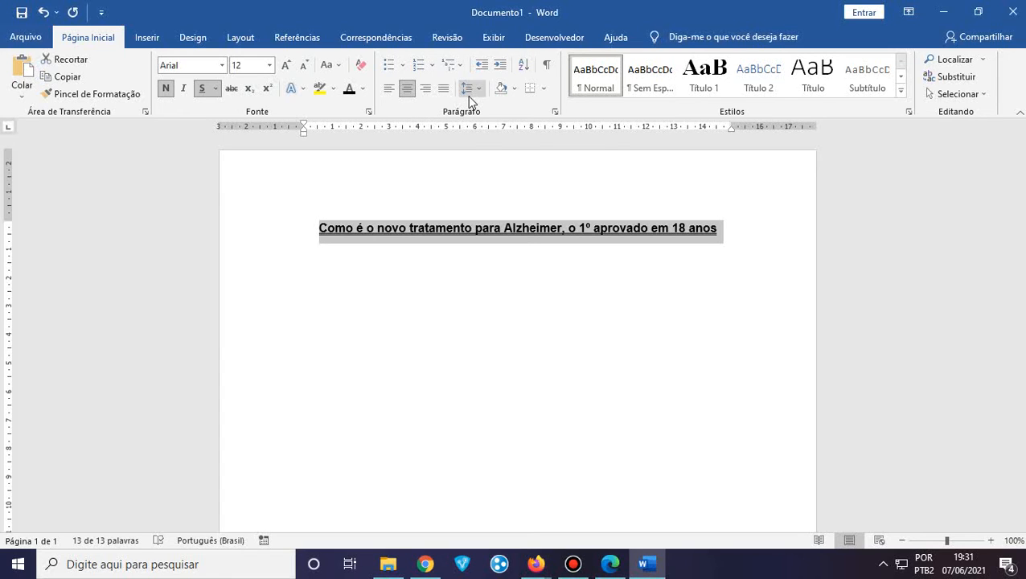
{"action": "left_click", "coordinate": [332, 321]}
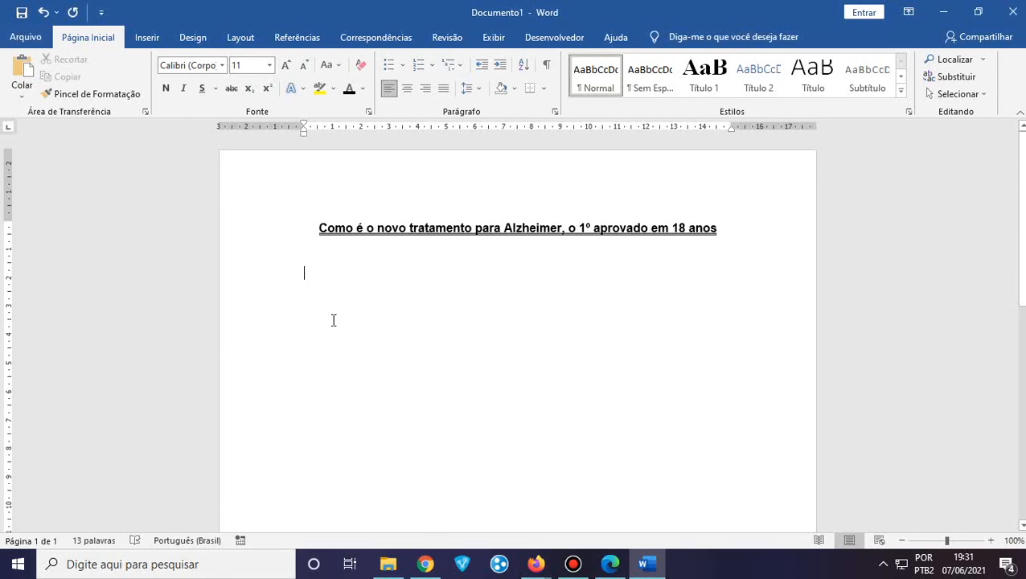
Copy the 'Um novo tratamento' paragraph from the Terra article and paste it under the heading
{"action": "left_click", "coordinate": [419, 562]}
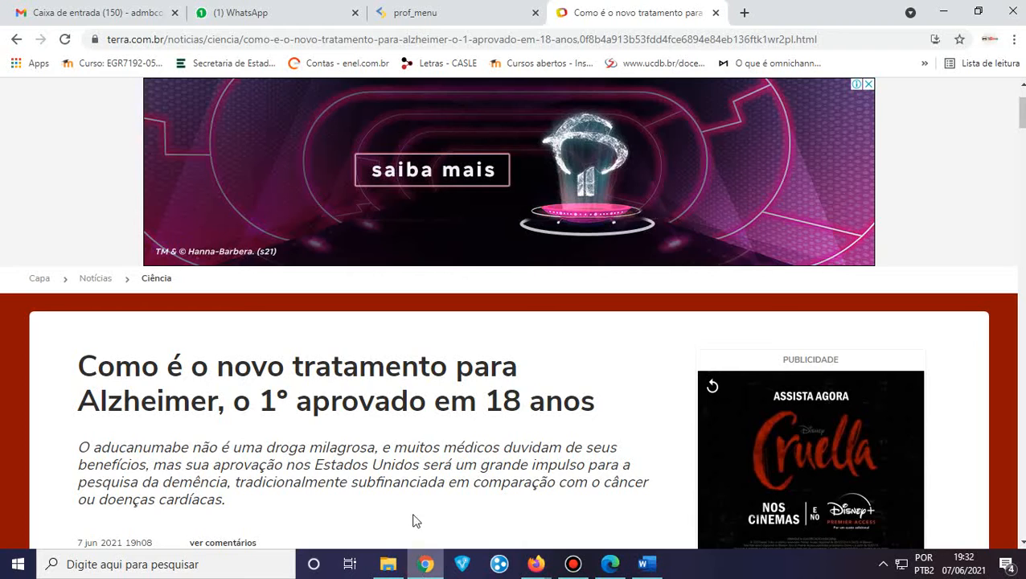
{"action": "scroll", "coordinate": [324, 404], "scroll_direction": "down", "scroll_amount": 2}
{"action": "scroll", "coordinate": [324, 404], "scroll_direction": "down", "scroll_amount": 3}
{"action": "scroll", "coordinate": [324, 405], "scroll_direction": "up", "scroll_amount": 2}
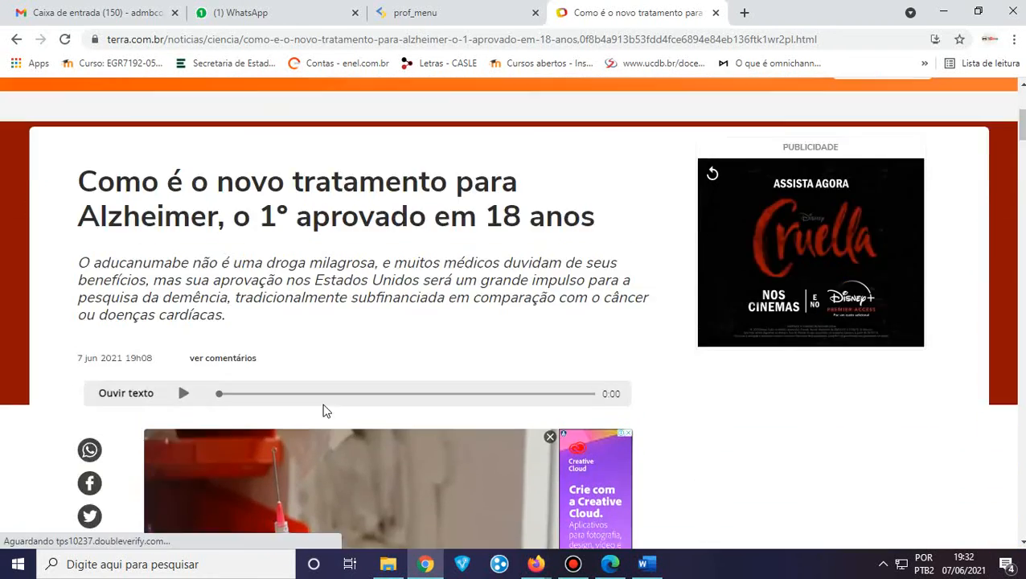
{"action": "scroll", "coordinate": [324, 404], "scroll_direction": "down", "scroll_amount": 5}
{"action": "scroll", "coordinate": [324, 405], "scroll_direction": "down", "scroll_amount": 2}
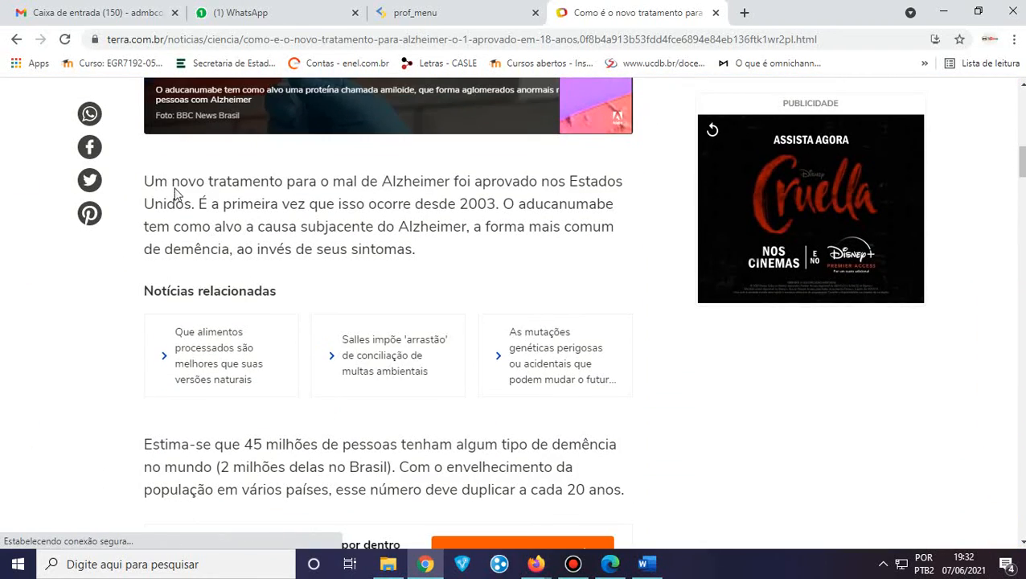
{"action": "left_click_drag", "start_coordinate": [140, 176], "coordinate": [444, 251]}
{"action": "key", "text": "ctrl+c"}
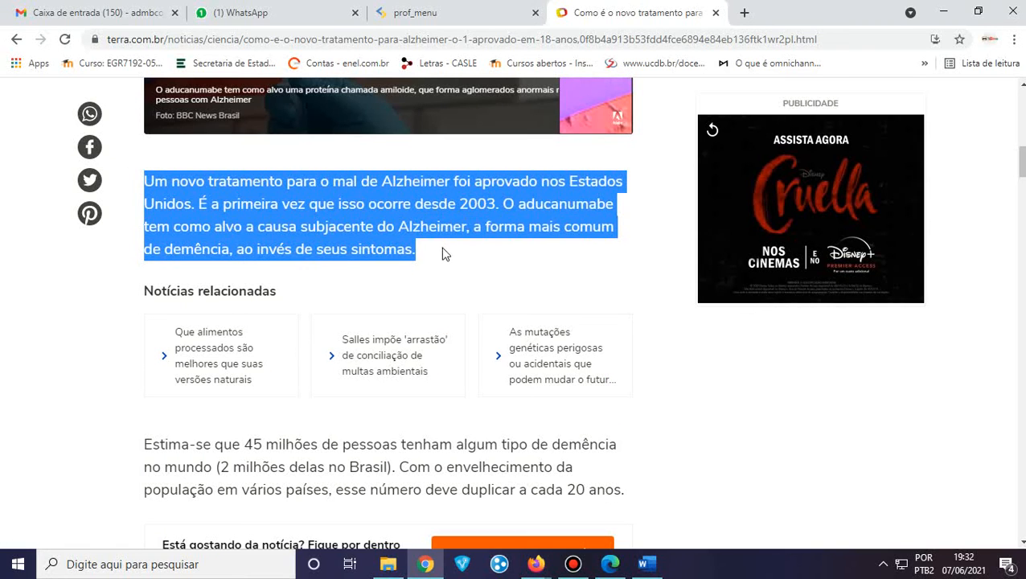
{"action": "left_click", "coordinate": [647, 564]}
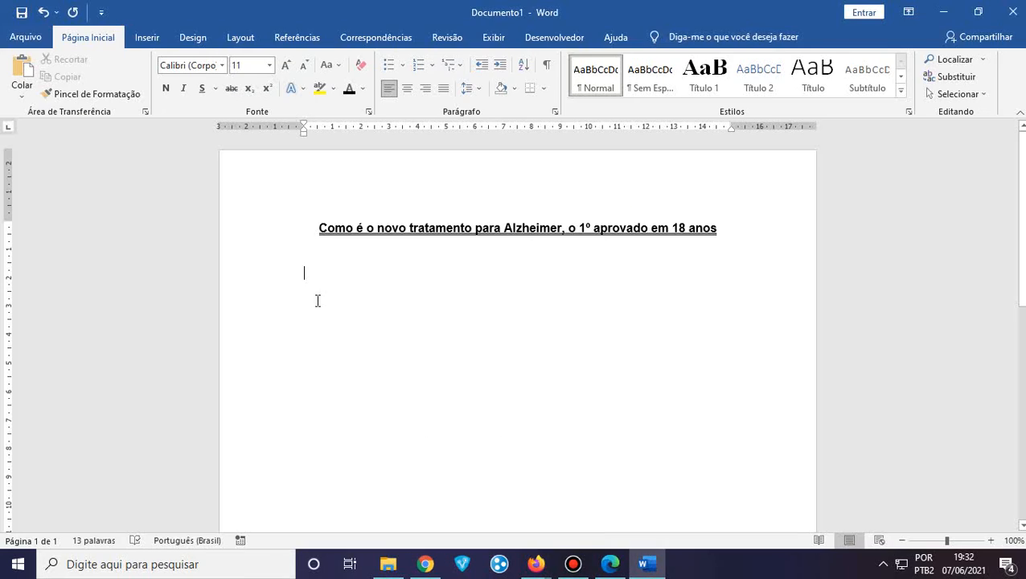
{"action": "key", "text": "ctrl+v"}
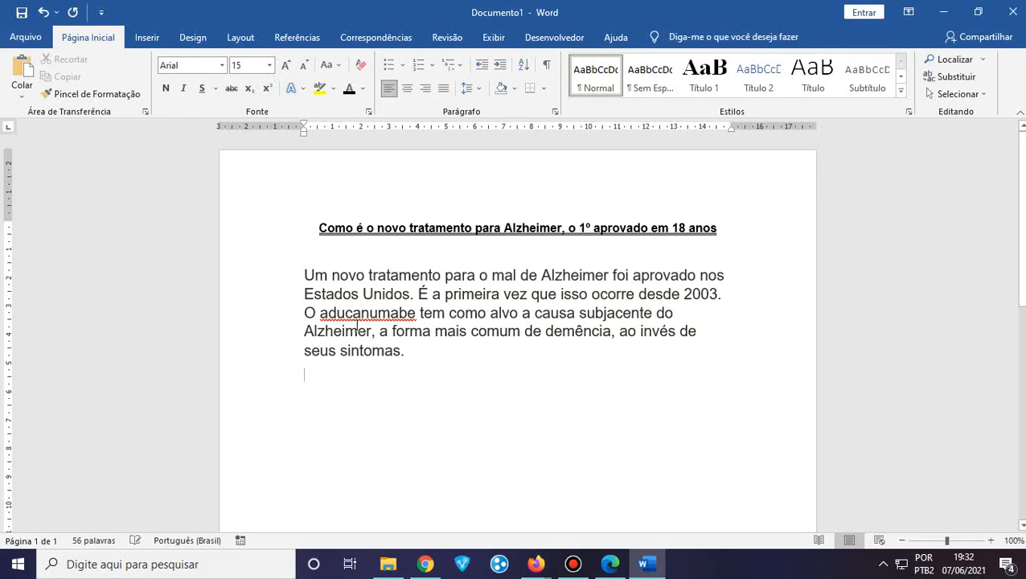
Paste the 'Estima-se' paragraph below the first one and start a new line
{"action": "left_click", "coordinate": [425, 564]}
{"action": "scroll", "coordinate": [338, 366], "scroll_direction": "down", "scroll_amount": 3}
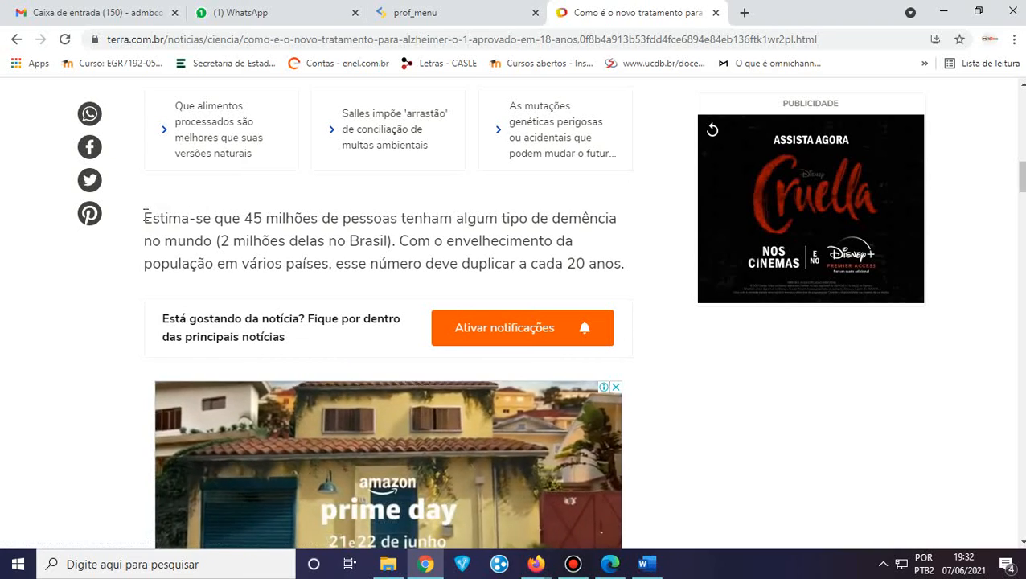
{"action": "left_click_drag", "start_coordinate": [145, 219], "coordinate": [625, 257]}
{"action": "key", "text": "ctrl+c"}
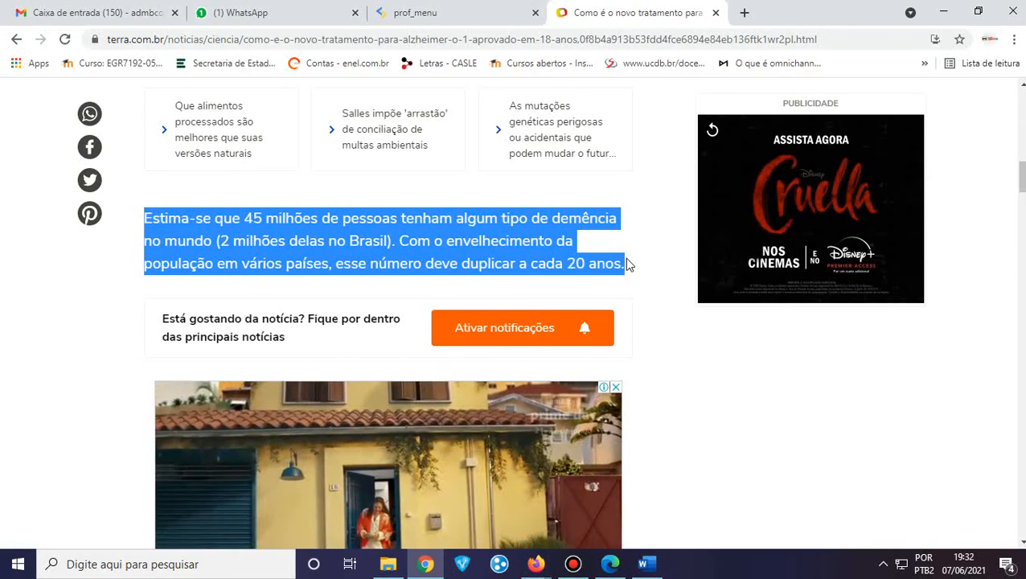
{"action": "left_click", "coordinate": [642, 564]}
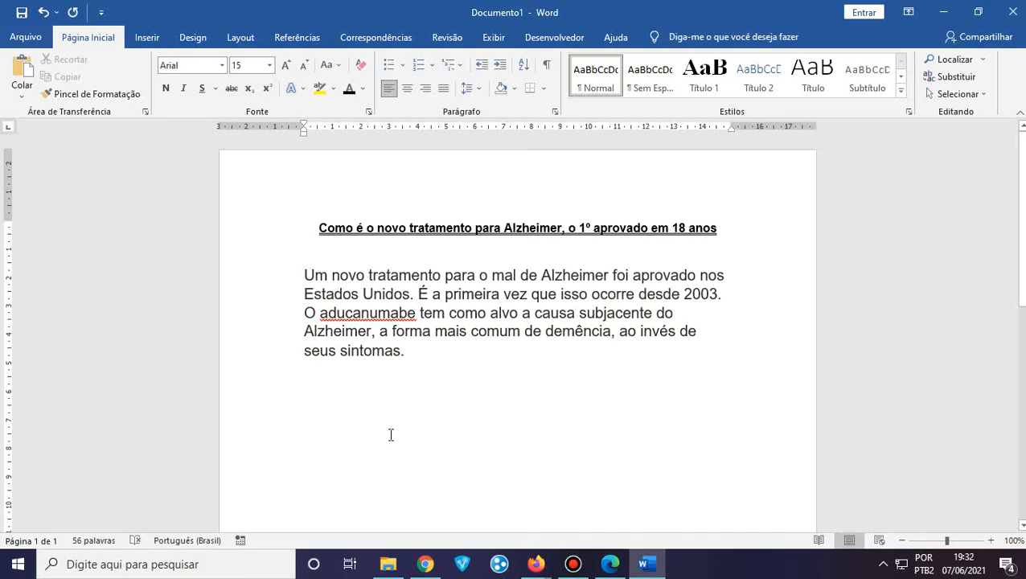
{"action": "key", "text": "ctrl+v"}
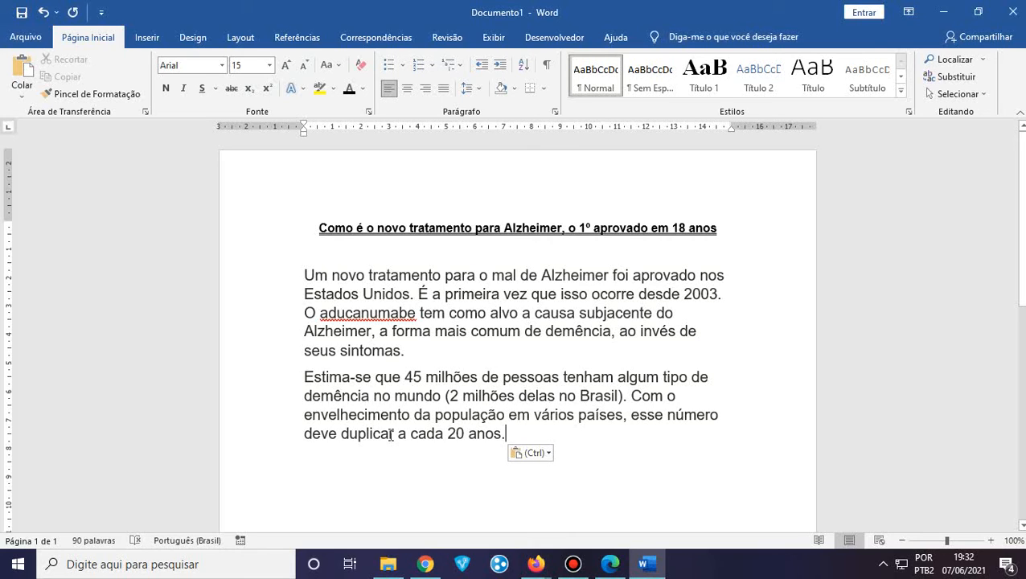
{"action": "key", "text": "Return"}
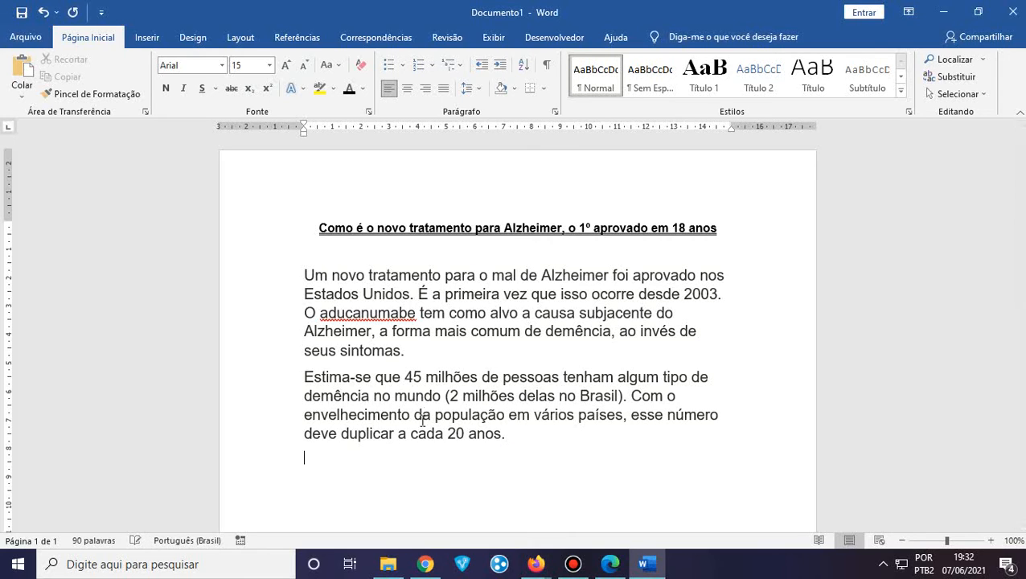
Copy the 'A Food' and 'O aducanumabe' paragraphs and paste them below the paragraph ending '20 anos.'
{"action": "left_click", "coordinate": [419, 573]}
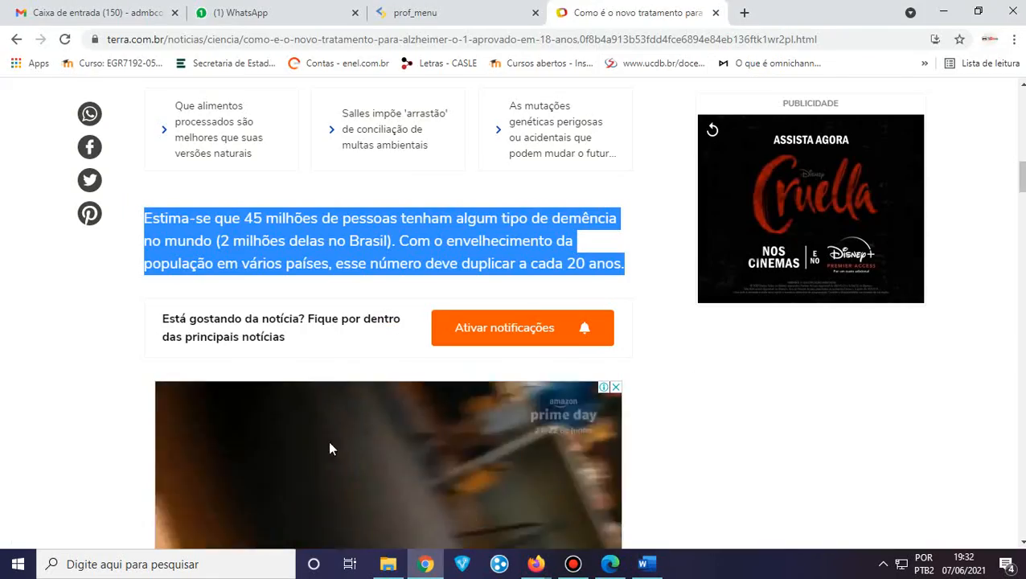
{"action": "scroll", "coordinate": [114, 373], "scroll_direction": "down", "scroll_amount": 8}
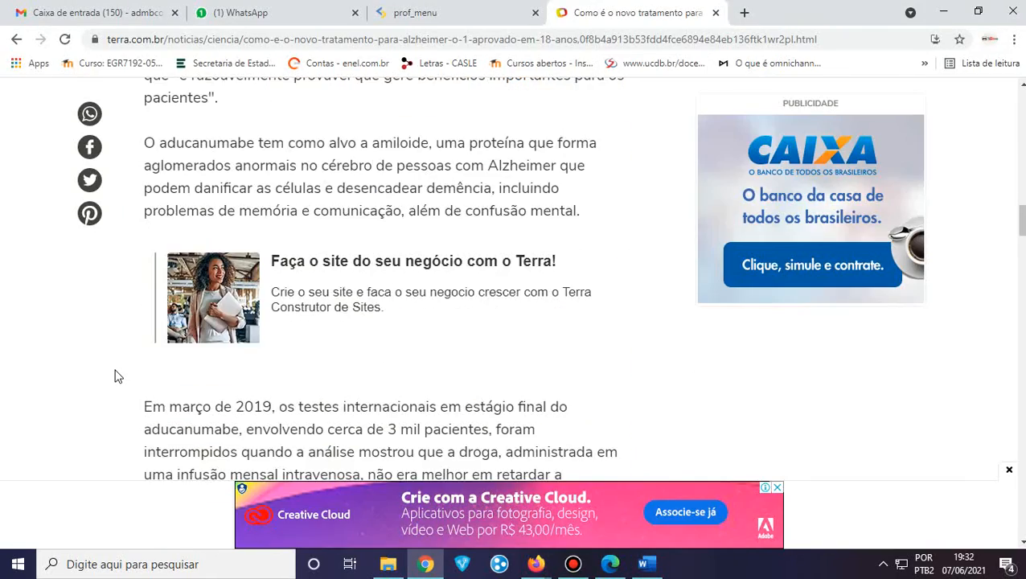
{"action": "scroll", "coordinate": [114, 373], "scroll_direction": "up", "scroll_amount": 4}
{"action": "scroll", "coordinate": [117, 374], "scroll_direction": "down", "scroll_amount": 1}
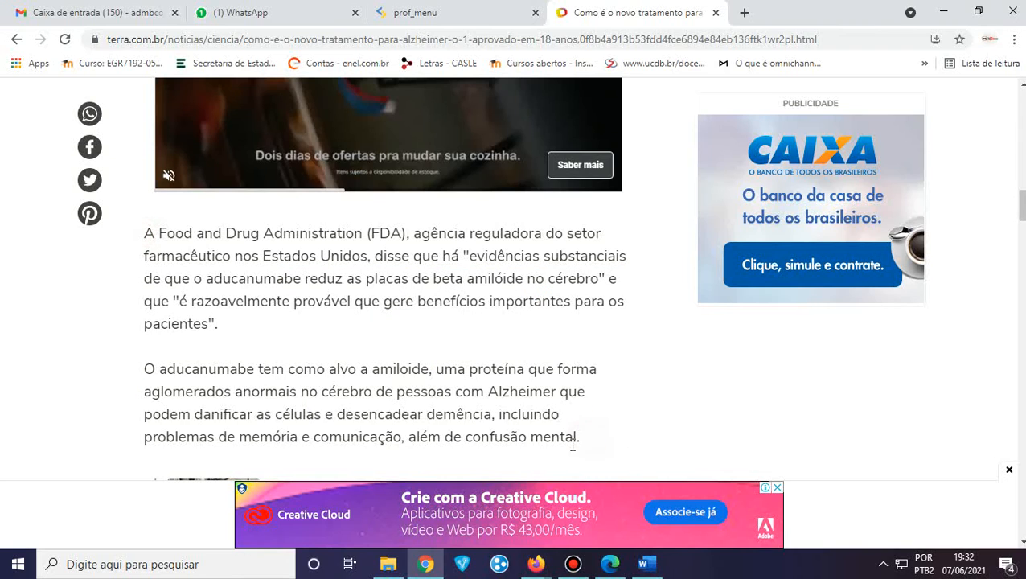
{"action": "left_click_drag", "start_coordinate": [584, 446], "coordinate": [148, 234]}
{"action": "key", "text": "ctrl+c"}
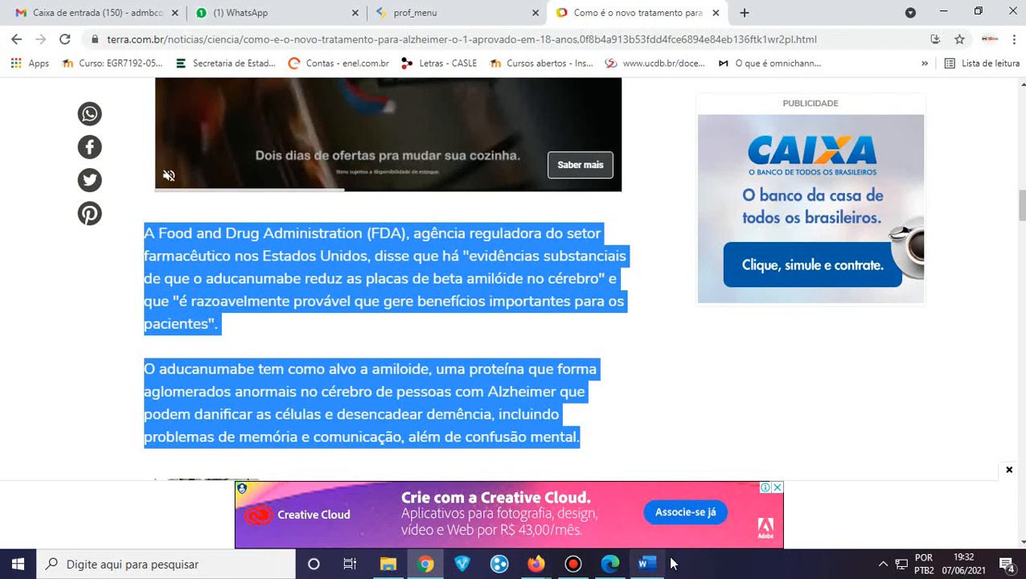
{"action": "key", "text": "alt+Tab"}
{"action": "left_click", "coordinate": [359, 468]}
{"action": "key", "text": "ctrl+v"}
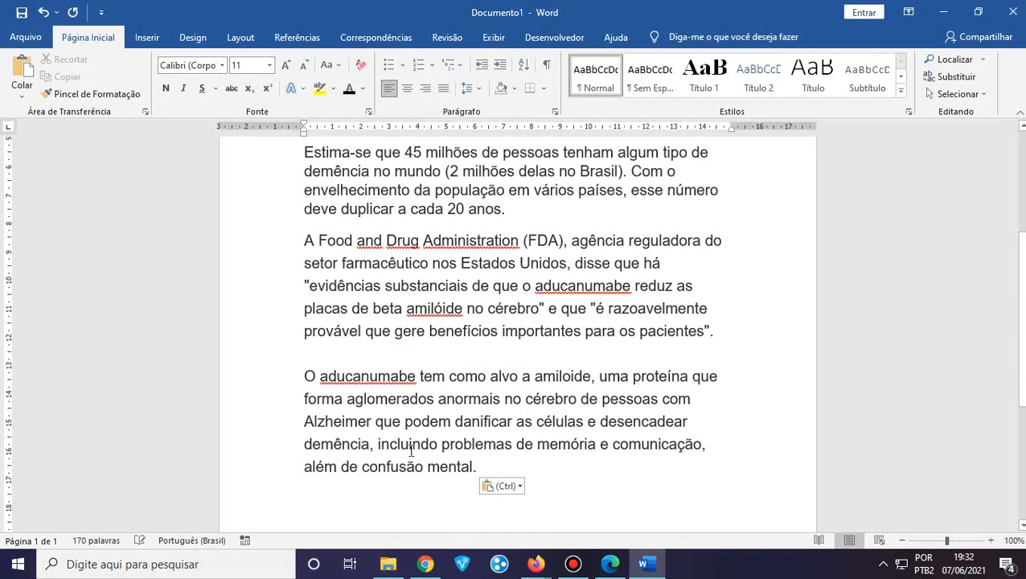
Select the pasted article paragraphs in Word
{"action": "scroll", "coordinate": [418, 453], "scroll_direction": "up", "scroll_amount": 3}
{"action": "scroll", "coordinate": [417, 453], "scroll_direction": "up", "scroll_amount": 2}
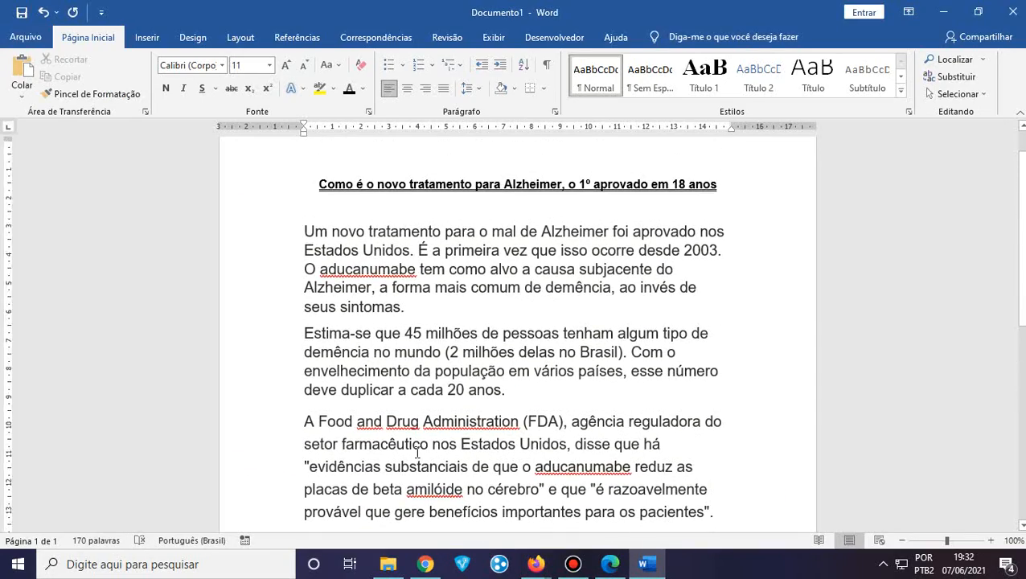
{"action": "scroll", "coordinate": [445, 430], "scroll_direction": "down", "scroll_amount": 5}
{"action": "left_click_drag", "start_coordinate": [488, 432], "coordinate": [289, 279]}
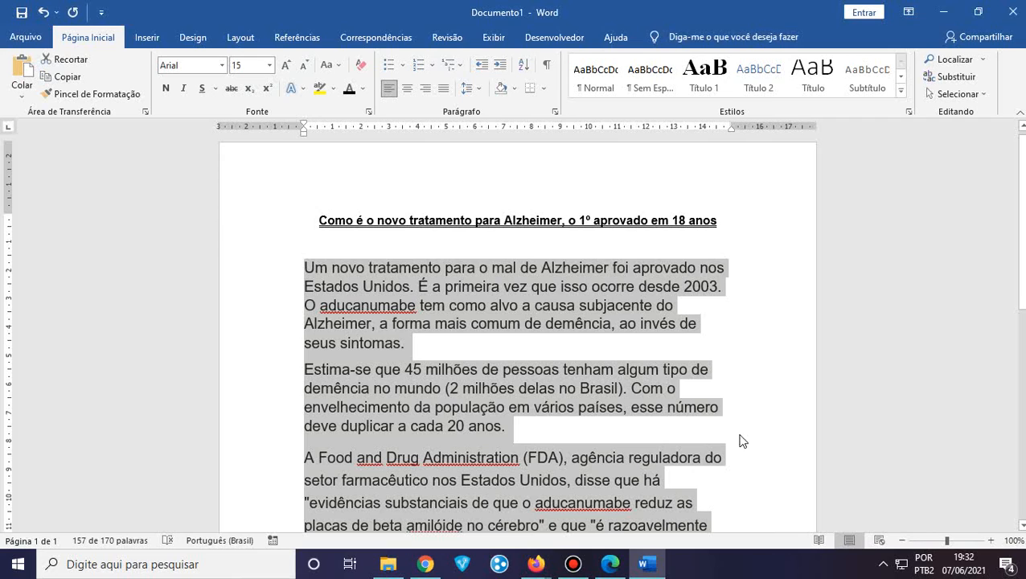
Clear all formatting from the pasted paragraphs and set them to Arial 12
{"action": "left_click", "coordinate": [359, 67]}
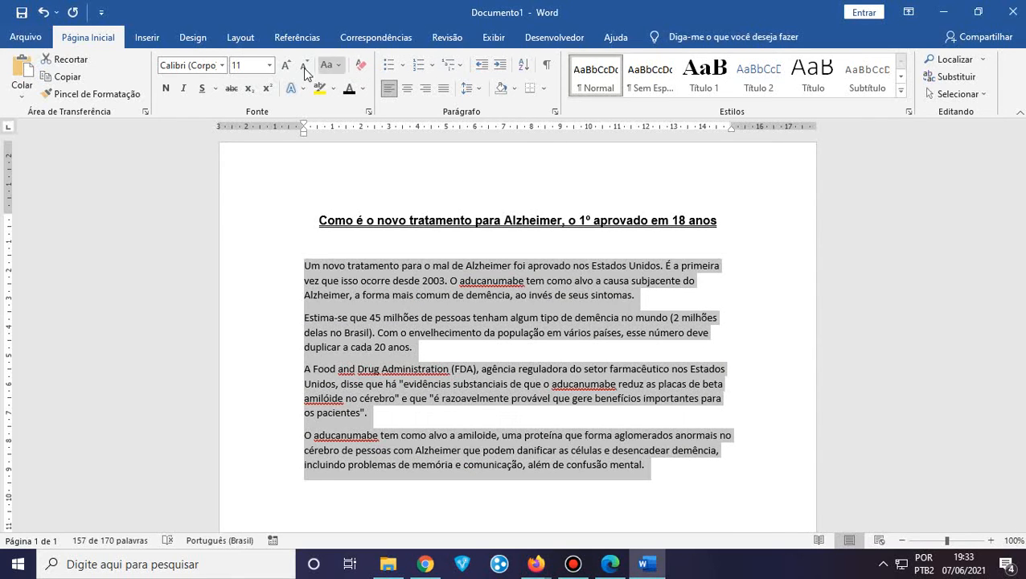
{"action": "left_click", "coordinate": [222, 66]}
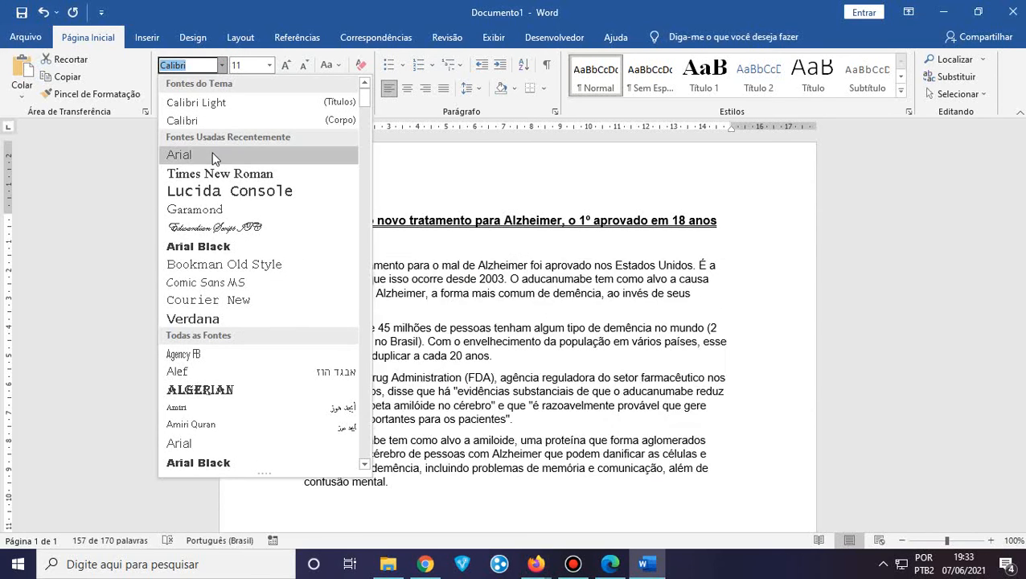
{"action": "left_click", "coordinate": [193, 157]}
{"action": "left_click", "coordinate": [269, 65]}
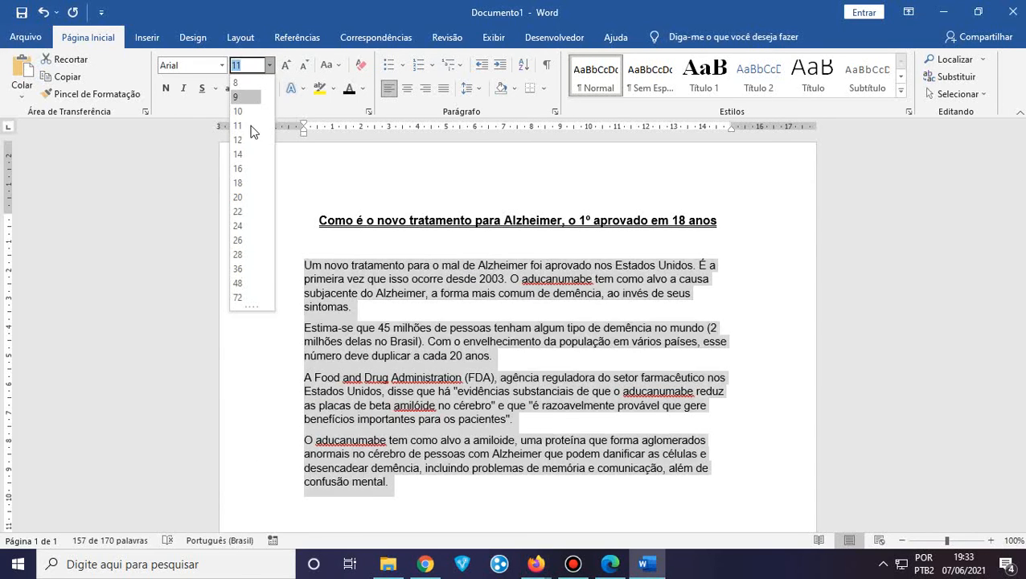
{"action": "left_click", "coordinate": [251, 140]}
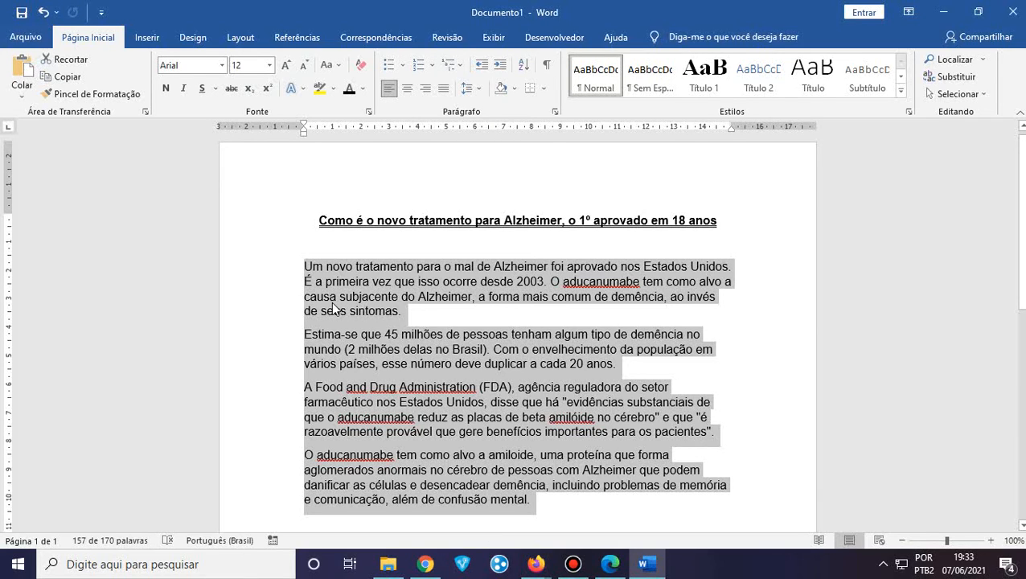
Try centre and right alignment on the body paragraphs, then justify them
{"action": "left_click", "coordinate": [409, 88]}
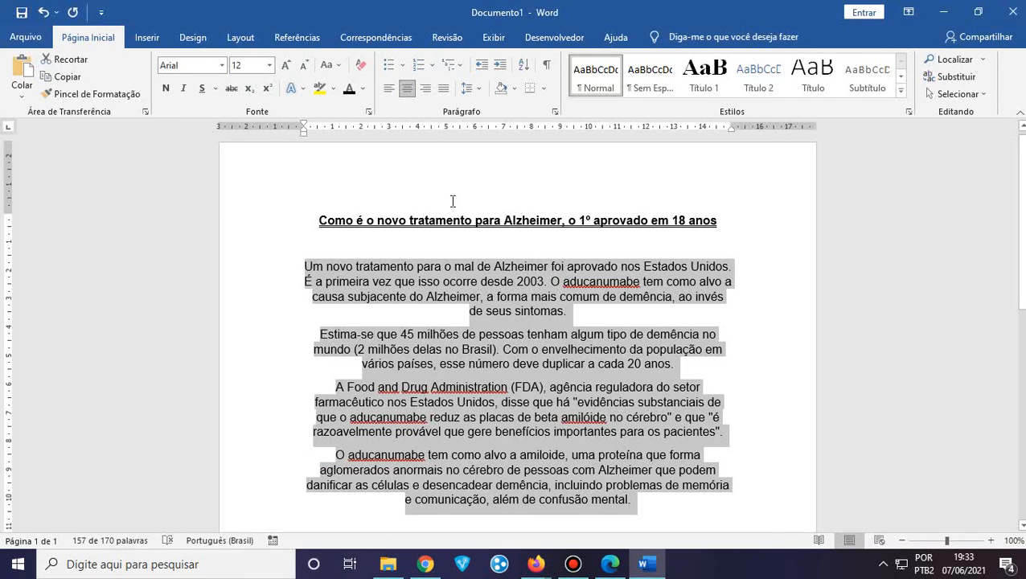
{"action": "scroll", "coordinate": [451, 202], "scroll_direction": "down", "scroll_amount": 1}
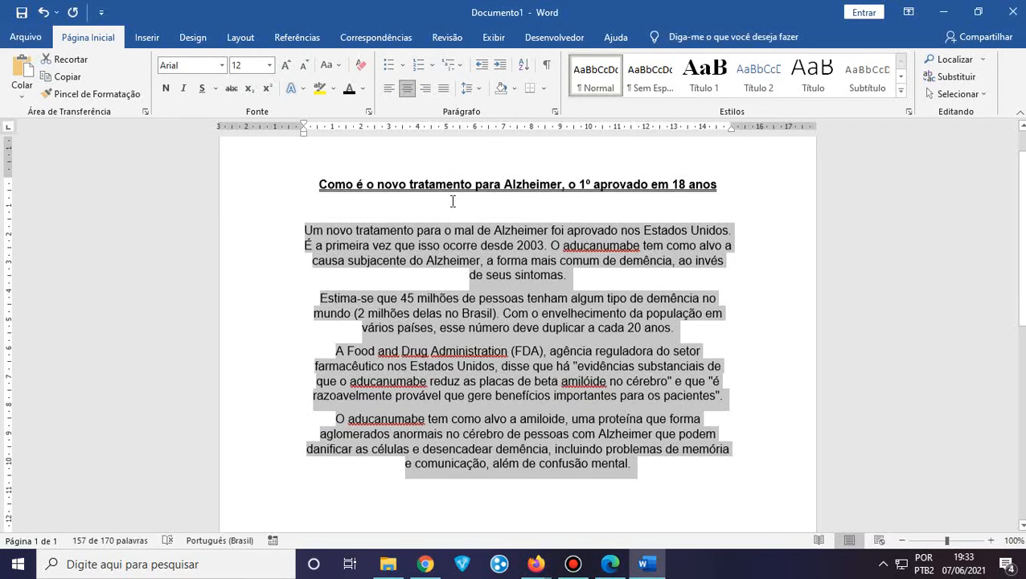
{"action": "left_click", "coordinate": [426, 90]}
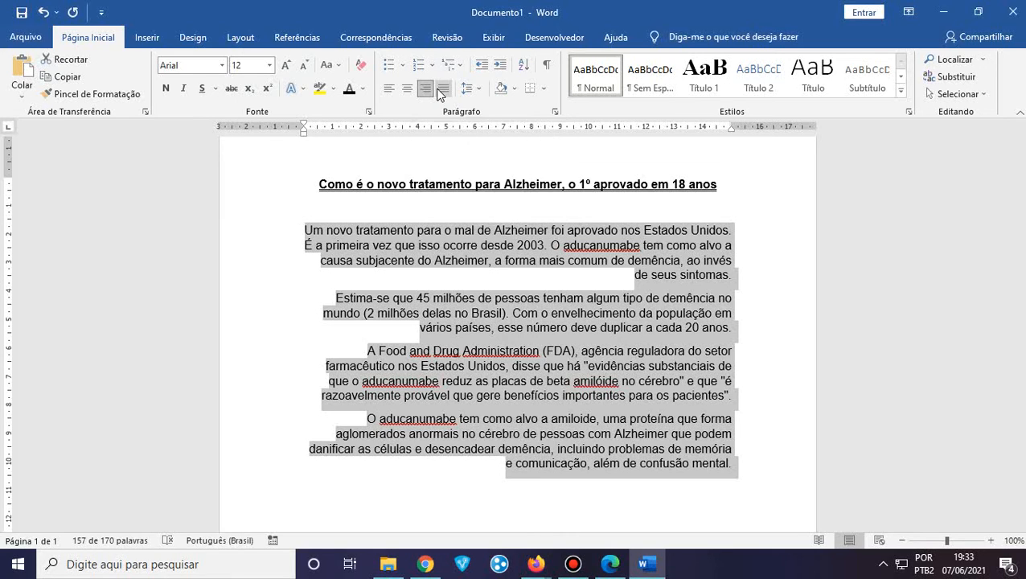
{"action": "left_click", "coordinate": [445, 91]}
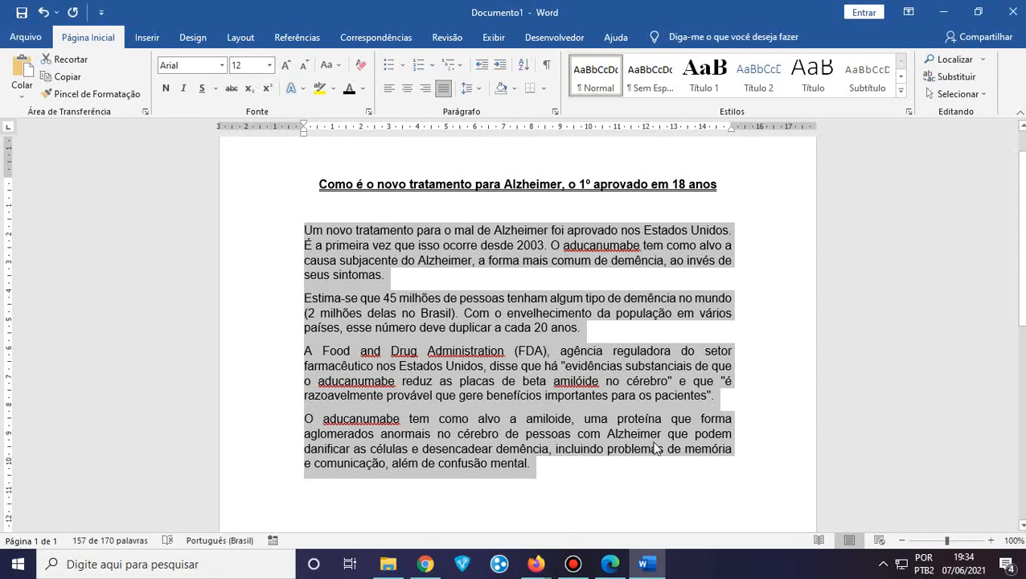
{"action": "left_click", "coordinate": [733, 401]}
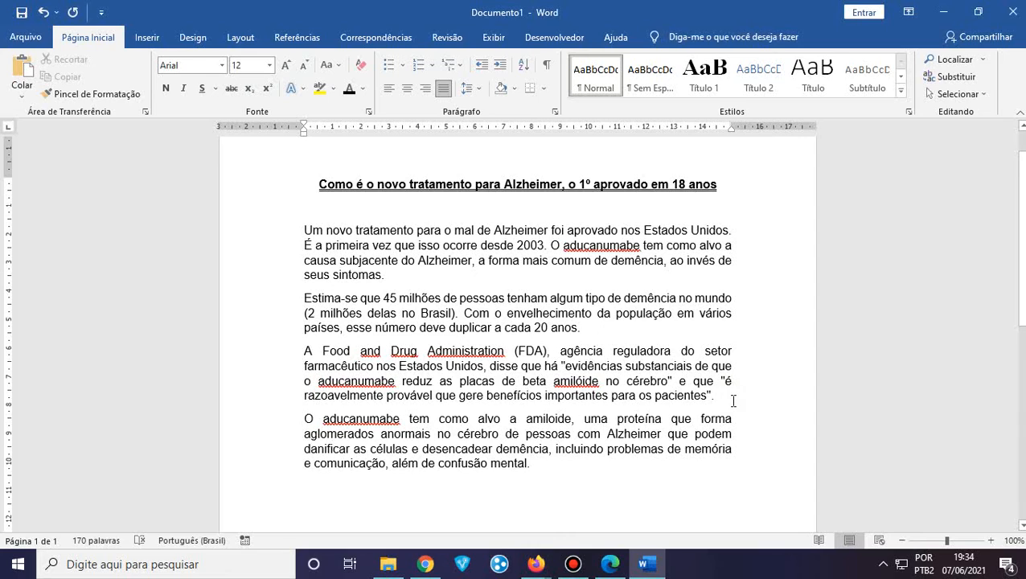
{"action": "left_click", "coordinate": [389, 93]}
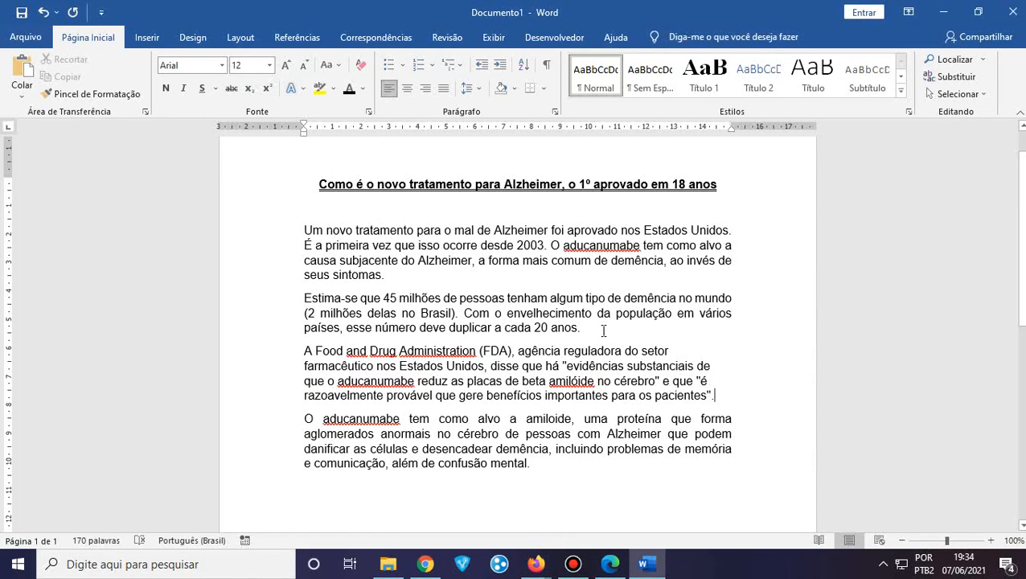
{"action": "left_click_drag", "start_coordinate": [535, 467], "coordinate": [295, 234]}
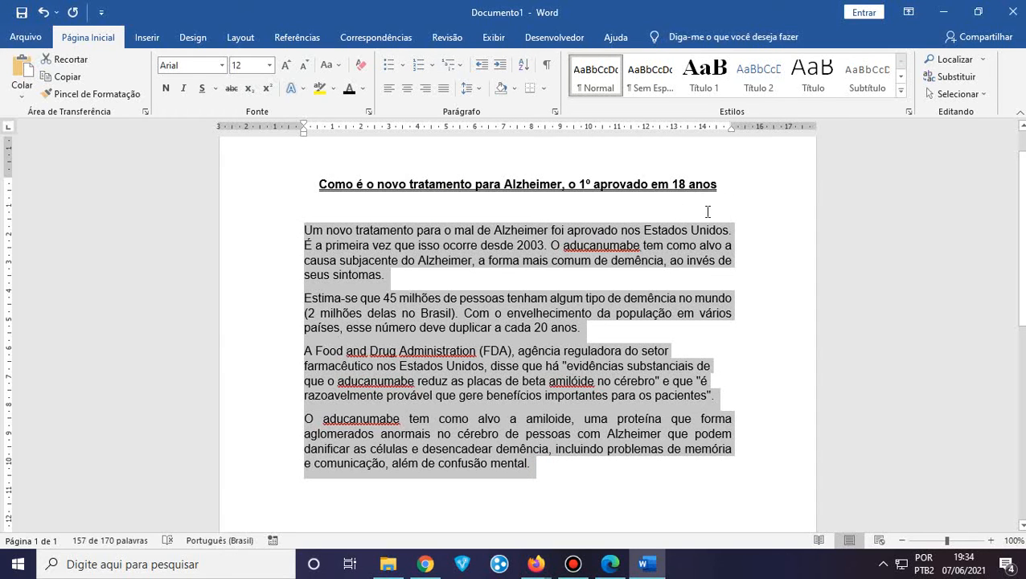
{"action": "left_click", "coordinate": [389, 88]}
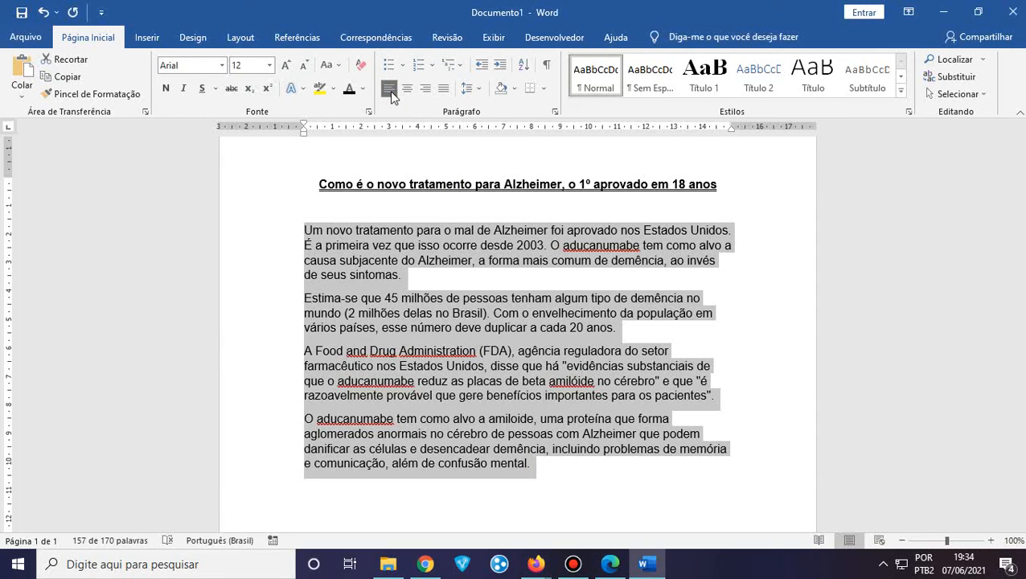
{"action": "left_click", "coordinate": [718, 260]}
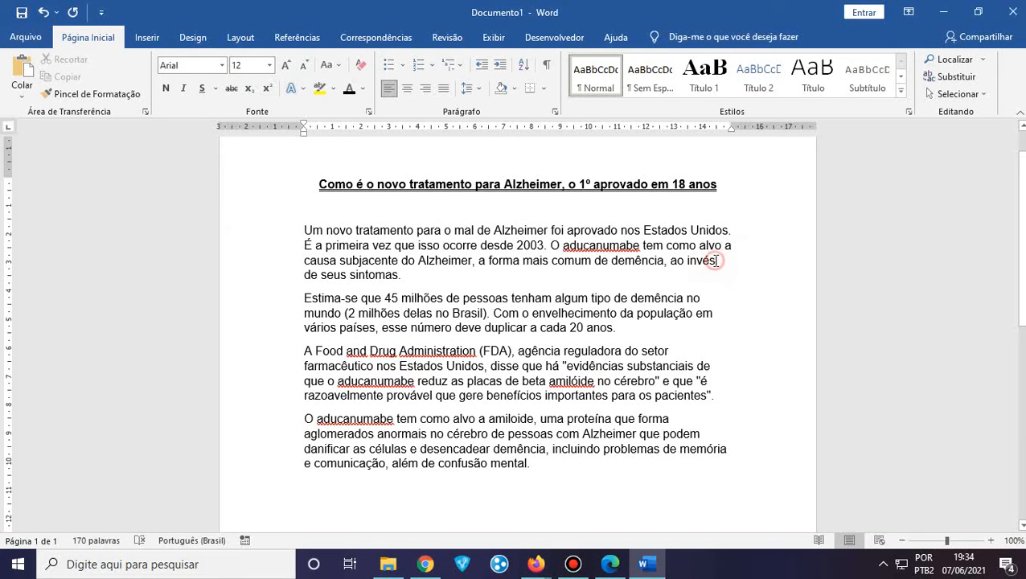
{"action": "left_click", "coordinate": [713, 312]}
{"action": "left_click", "coordinate": [673, 353]}
{"action": "left_click", "coordinate": [716, 367]}
{"action": "left_click", "coordinate": [713, 386]}
{"action": "left_click", "coordinate": [718, 397]}
{"action": "left_click", "coordinate": [670, 418]}
{"action": "left_click_drag", "start_coordinate": [537, 465], "coordinate": [304, 232]}
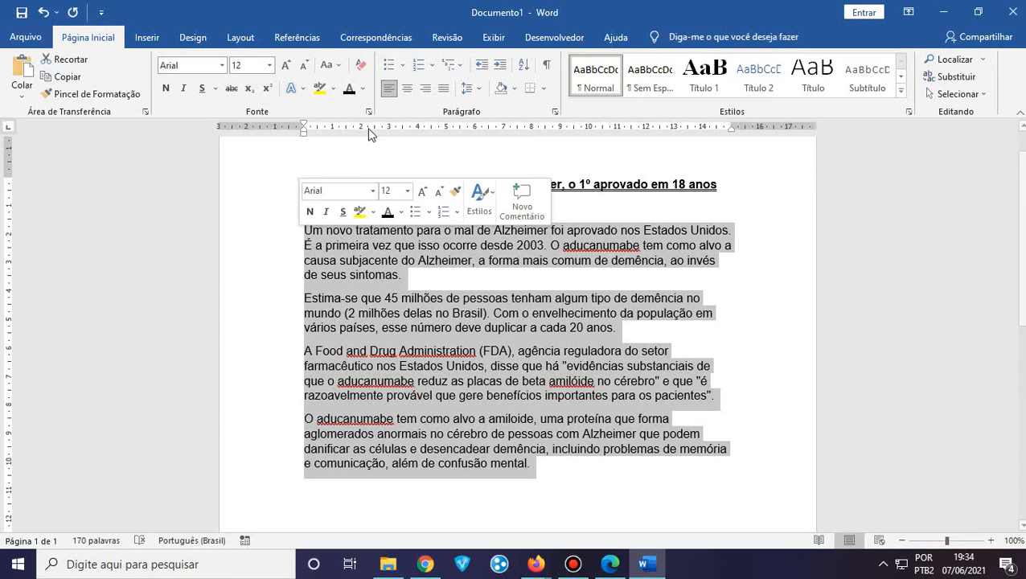
{"action": "left_click", "coordinate": [445, 88]}
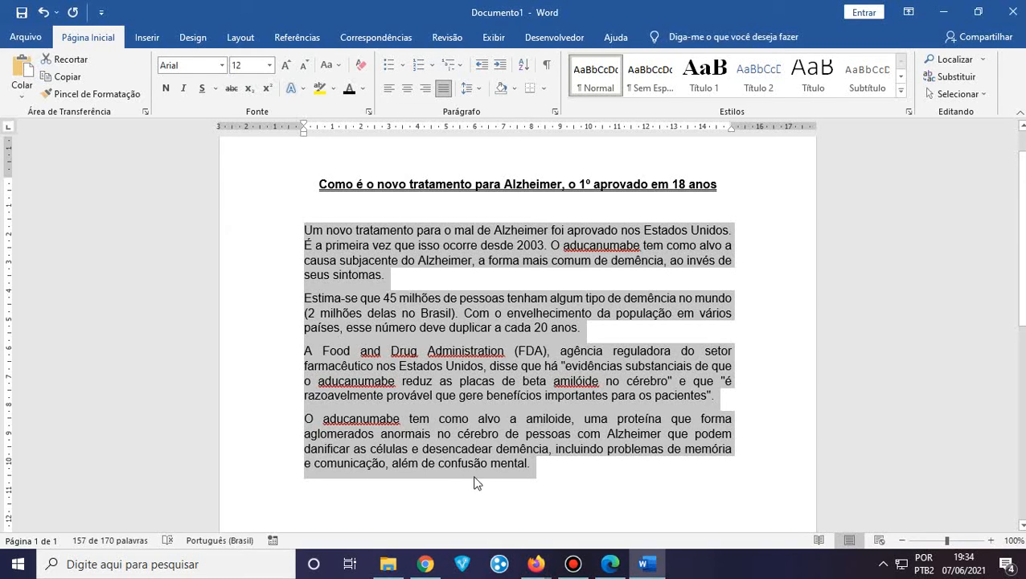
{"action": "left_click", "coordinate": [453, 478]}
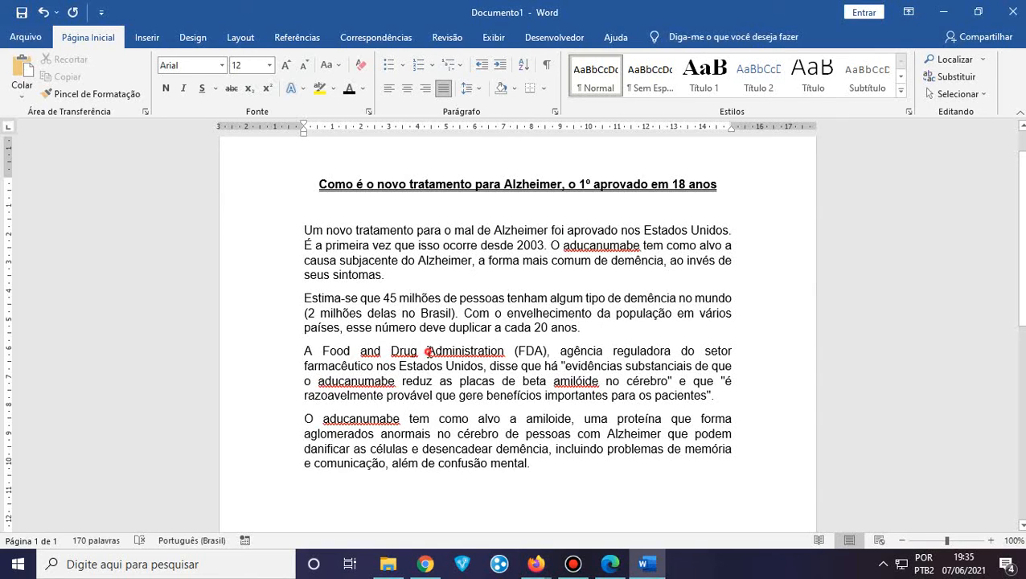
{"action": "left_click_drag", "start_coordinate": [427, 351], "coordinate": [507, 350]}
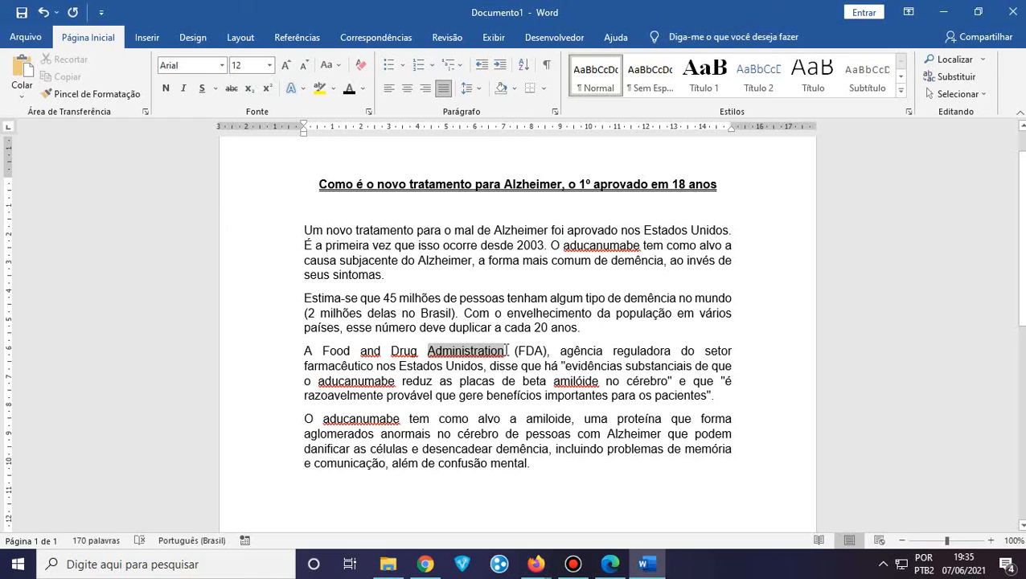
{"action": "left_click", "coordinate": [454, 218]}
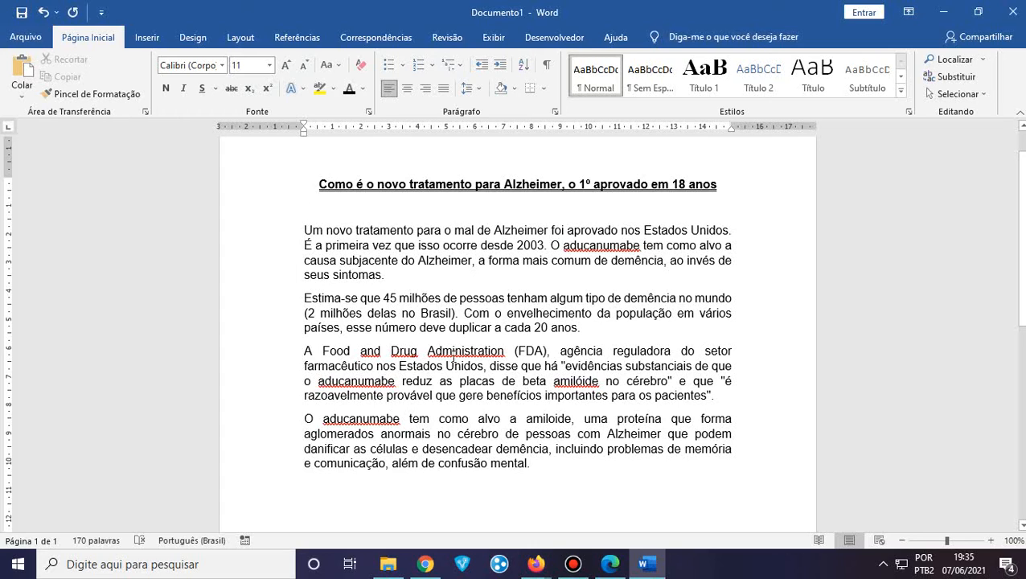
Add 'aducanumabe' to the dictionary and correct 'amilóide' to 'amiloide'
{"action": "right_click", "coordinate": [613, 248]}
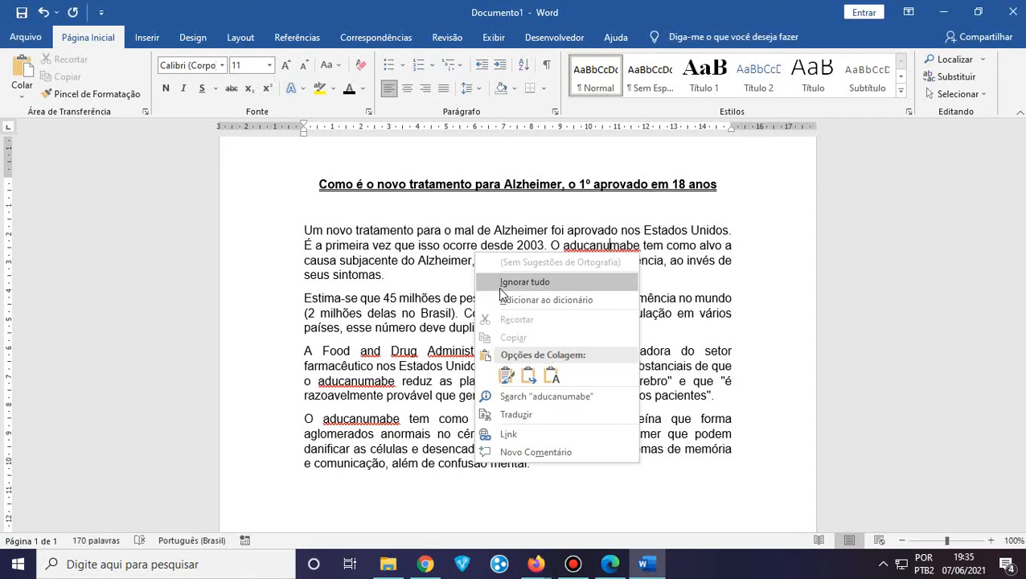
{"action": "left_click", "coordinate": [564, 301]}
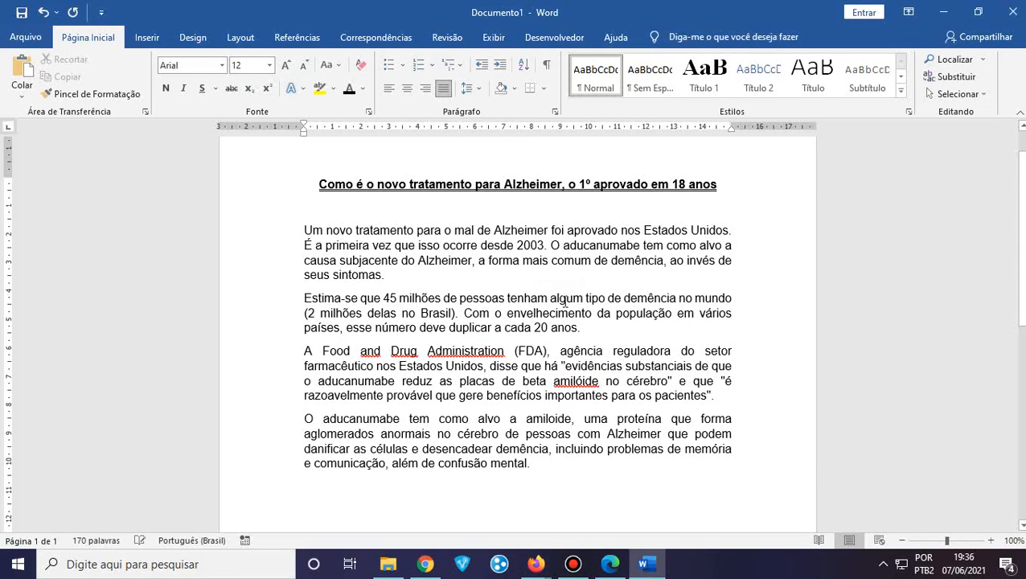
{"action": "right_click", "coordinate": [576, 382]}
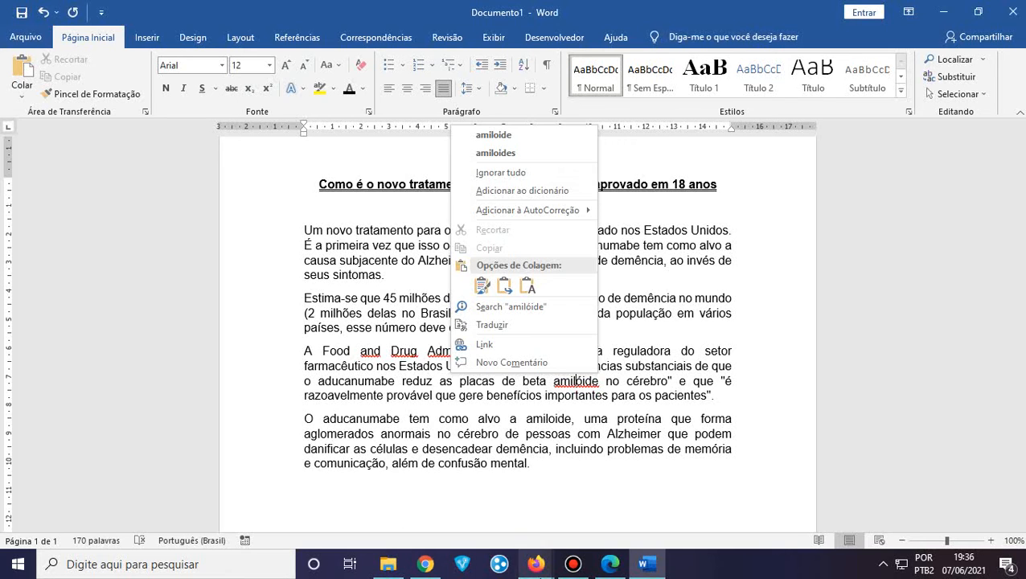
{"action": "left_click", "coordinate": [424, 565]}
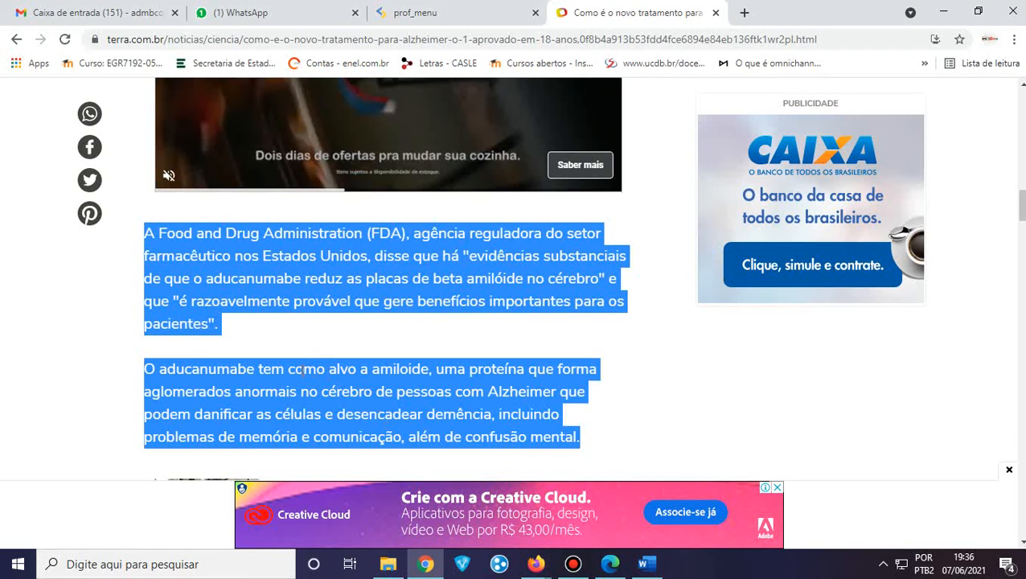
{"action": "left_click", "coordinate": [329, 339]}
{"action": "scroll", "coordinate": [329, 338], "scroll_direction": "down", "scroll_amount": 2}
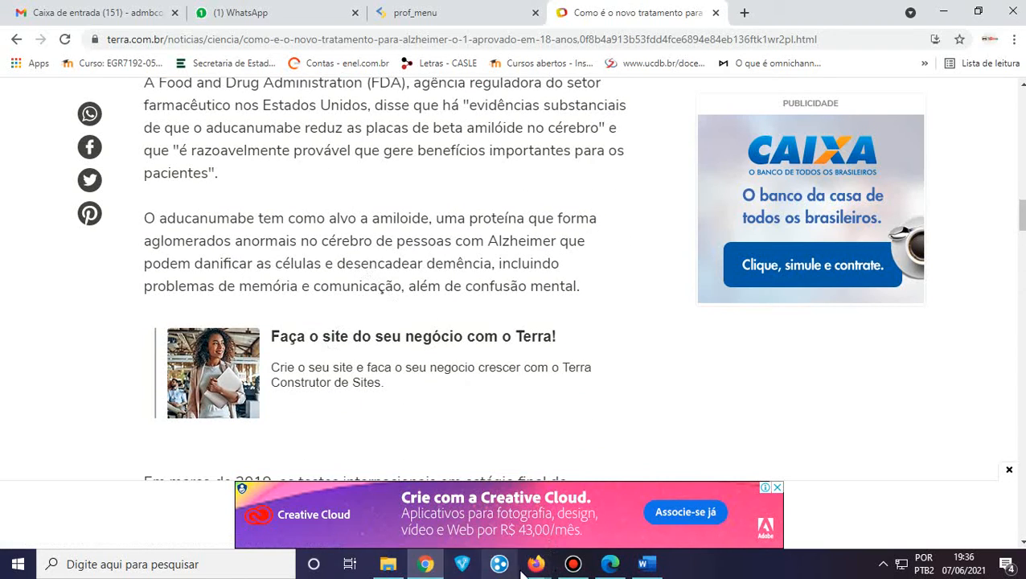
{"action": "left_click", "coordinate": [643, 564]}
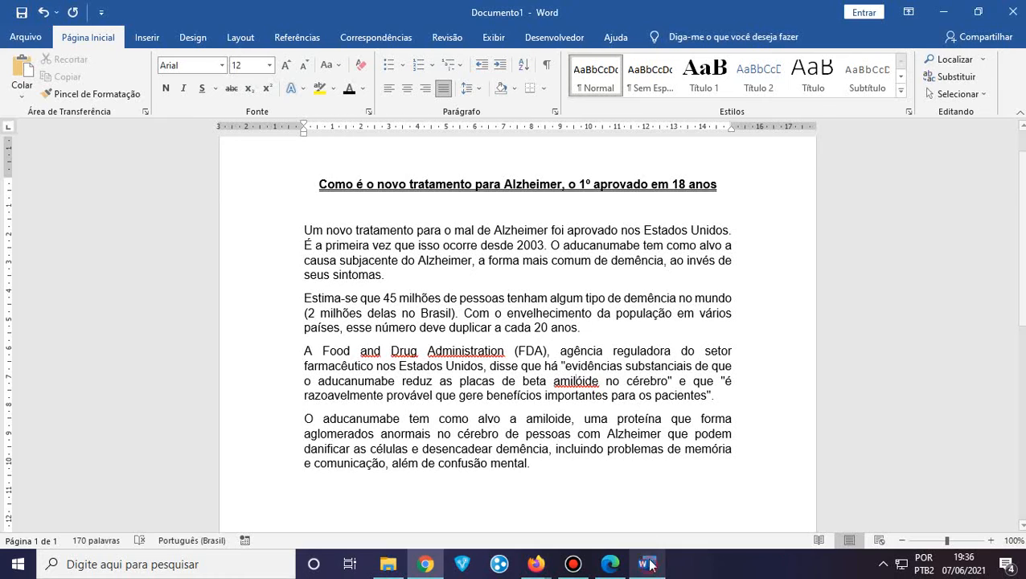
{"action": "right_click", "coordinate": [579, 381]}
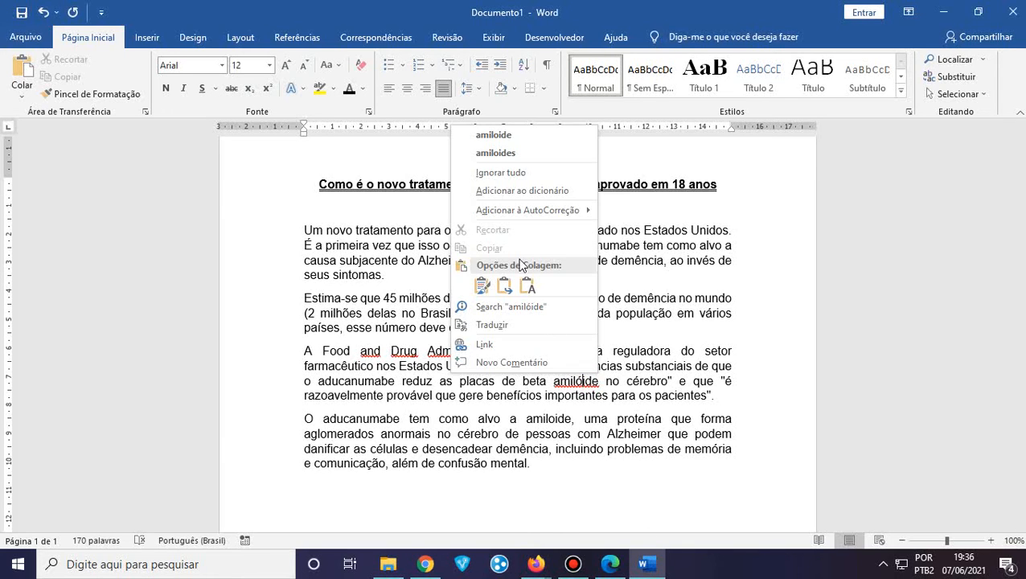
{"action": "left_click", "coordinate": [516, 134]}
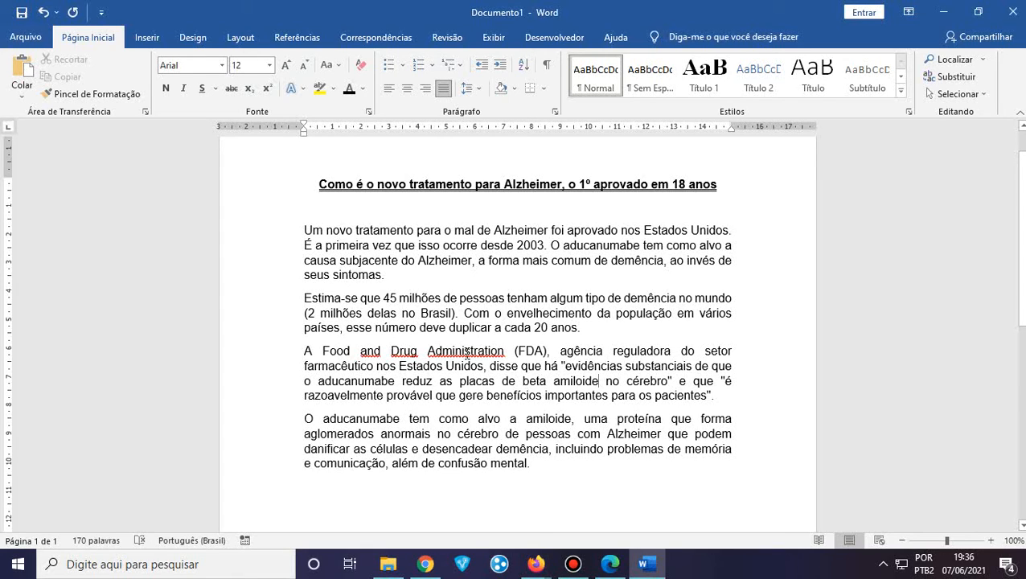
Add 'Administration', 'Drug' and 'and' to the spelling dictionary
{"action": "right_click", "coordinate": [466, 352]}
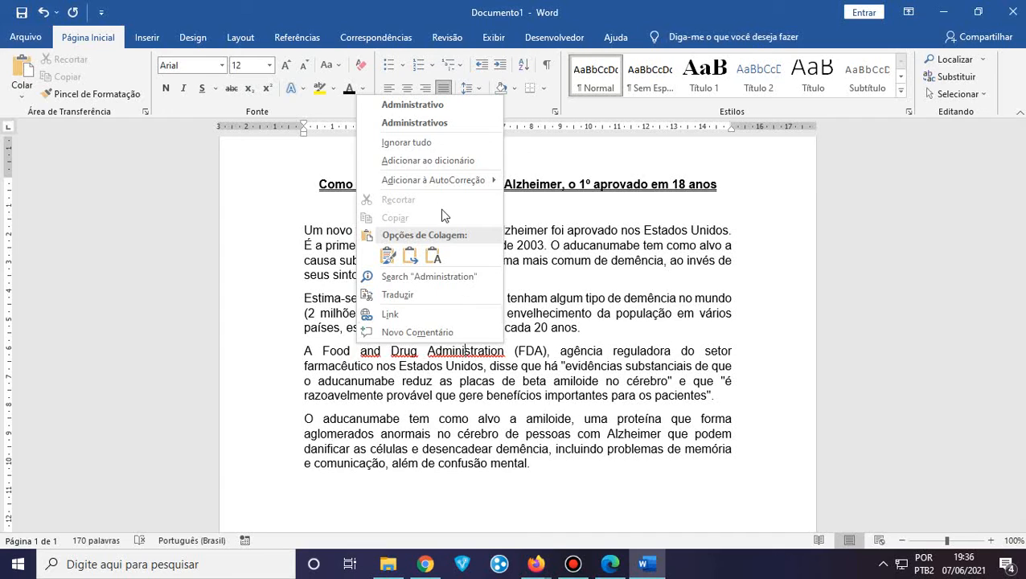
{"action": "left_click", "coordinate": [441, 161]}
{"action": "right_click", "coordinate": [404, 359]}
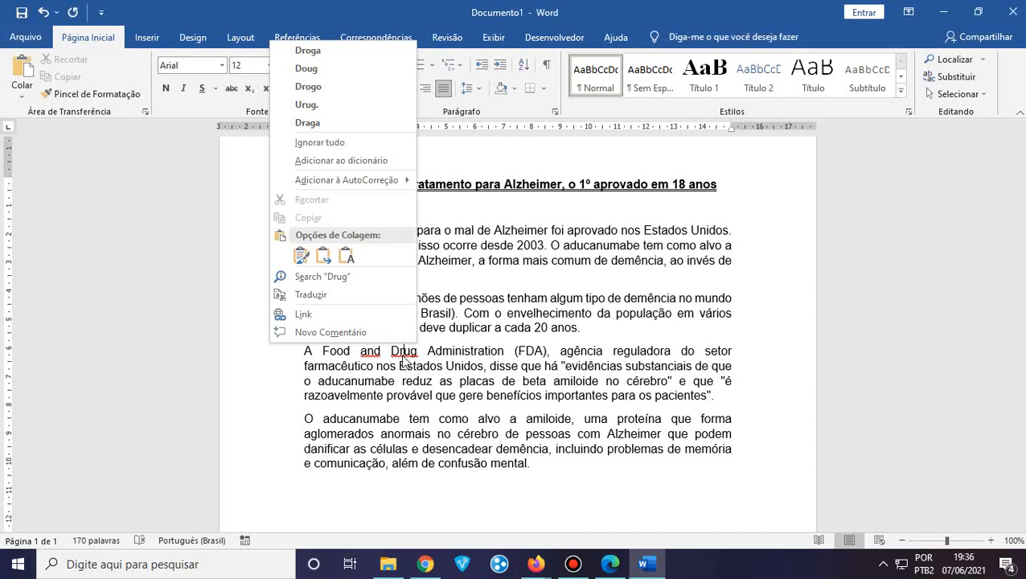
{"action": "left_click", "coordinate": [354, 161]}
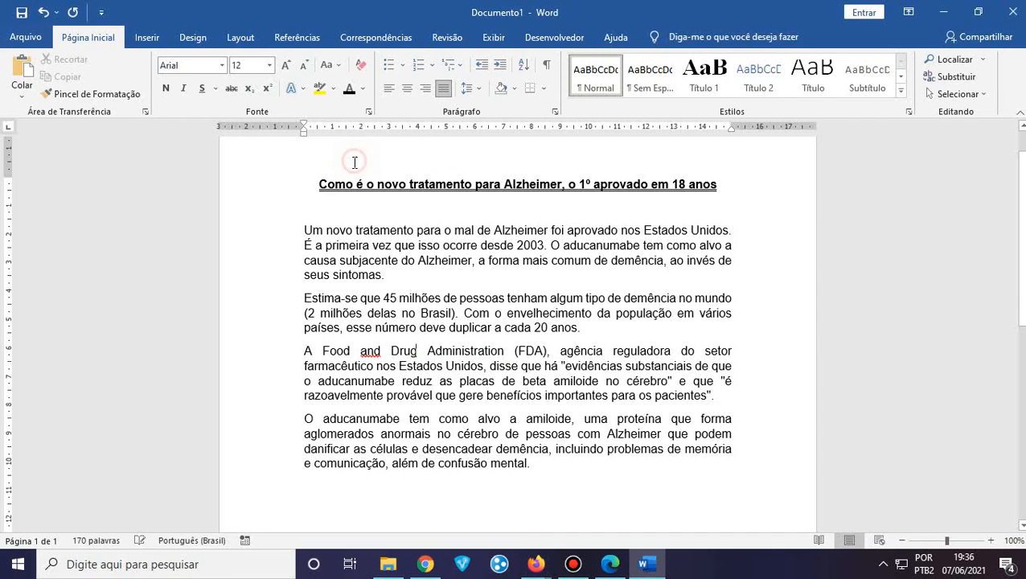
{"action": "right_click", "coordinate": [370, 357]}
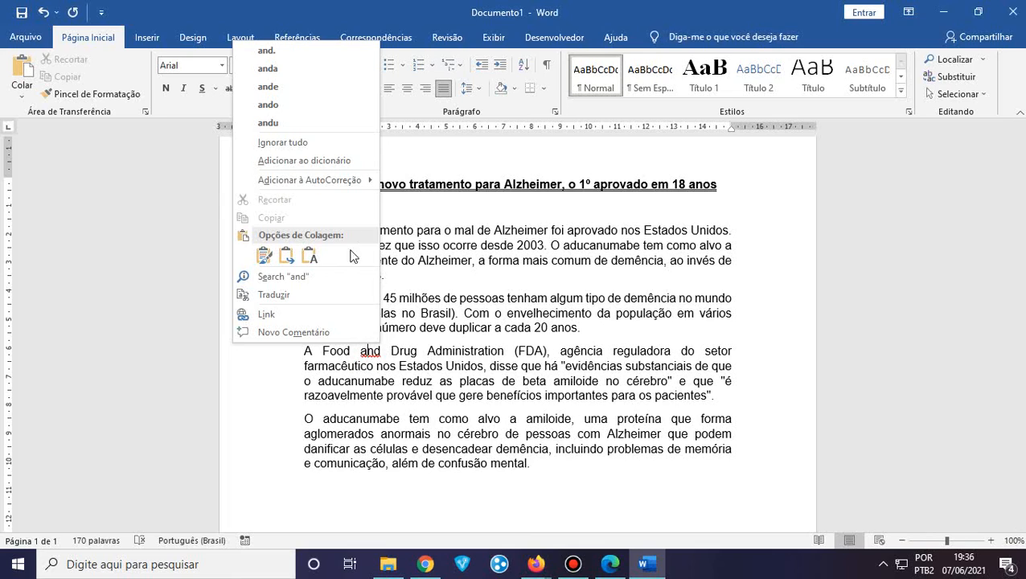
{"action": "left_click", "coordinate": [296, 161]}
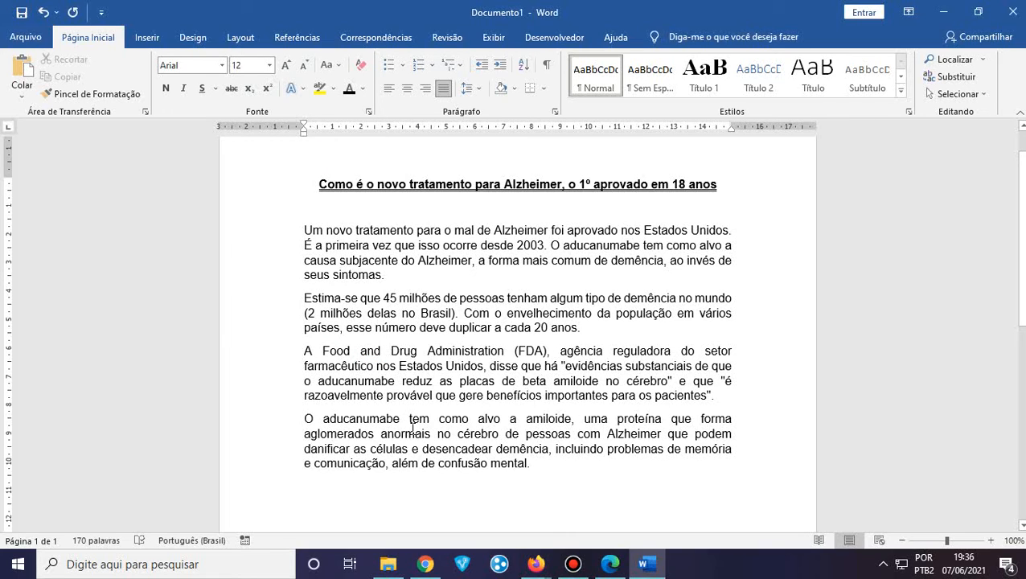
{"action": "left_click", "coordinate": [557, 469]}
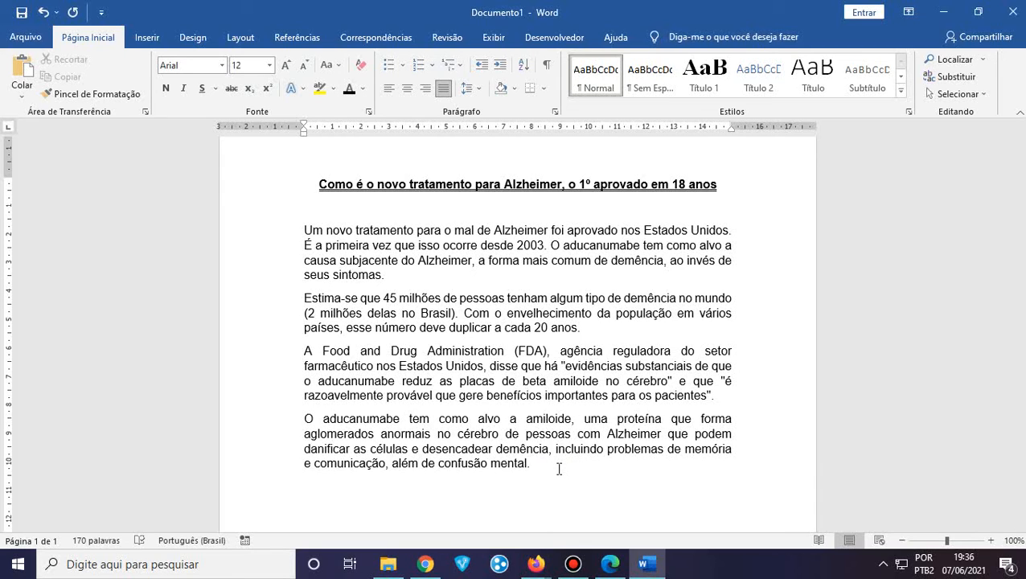
{"action": "left_click_drag", "start_coordinate": [549, 467], "coordinate": [284, 245]}
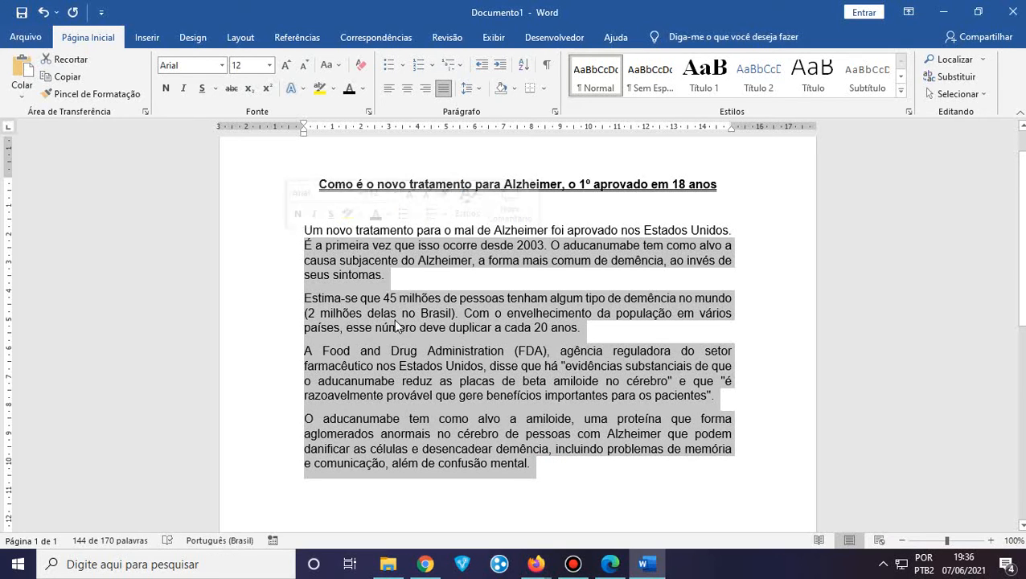
{"action": "left_click", "coordinate": [547, 376]}
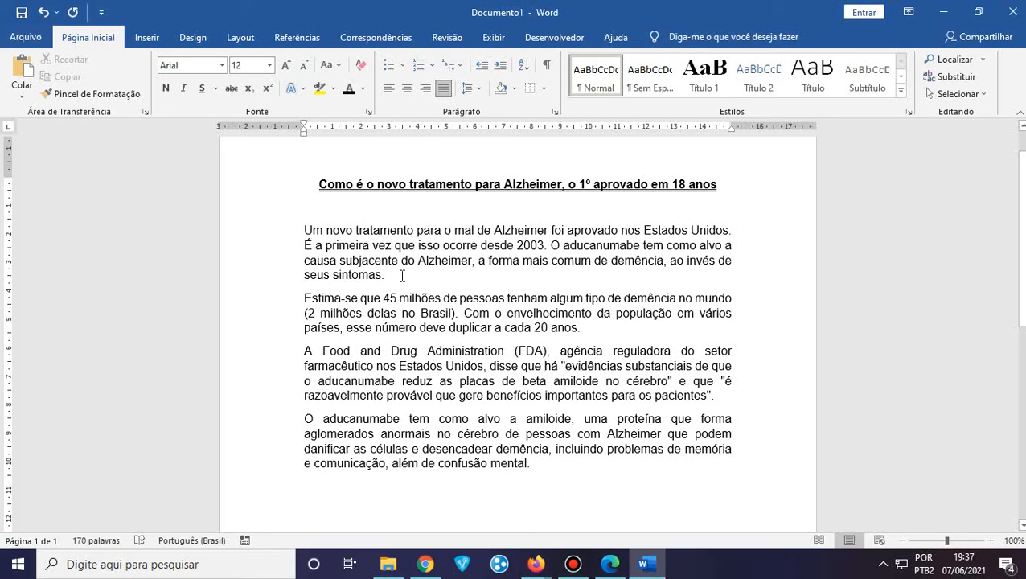
{"action": "left_click_drag", "start_coordinate": [399, 275], "coordinate": [304, 277]}
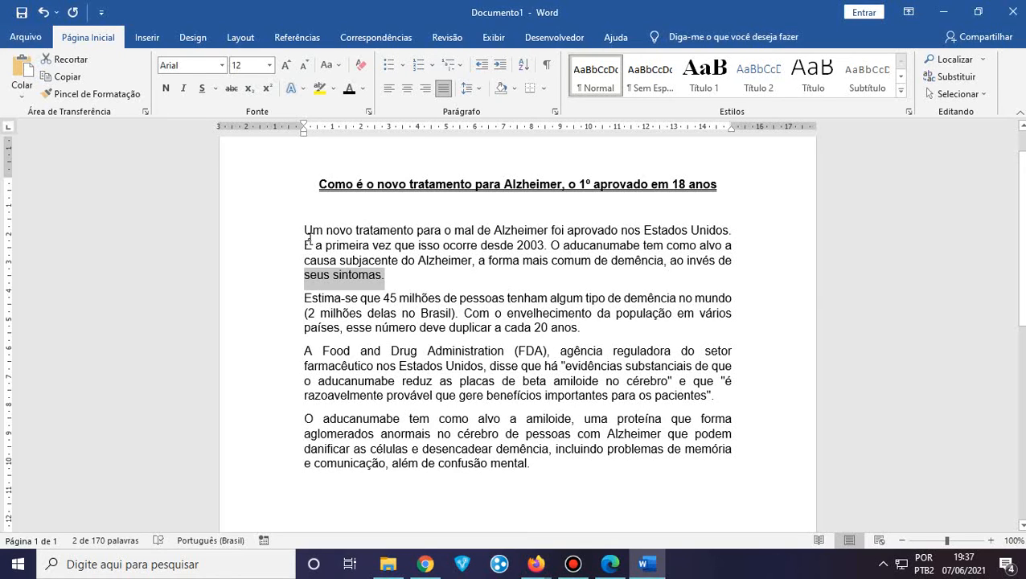
{"action": "left_click", "coordinate": [405, 279]}
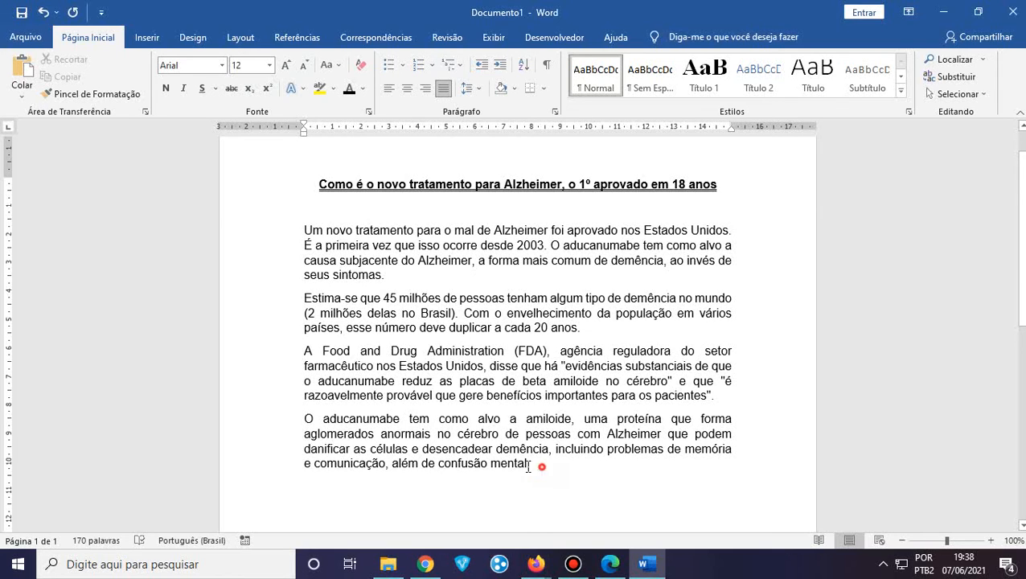
Set the four Alzheimer body paragraphs to 1,5 line spacing
{"action": "left_click_drag", "start_coordinate": [536, 465], "coordinate": [300, 232]}
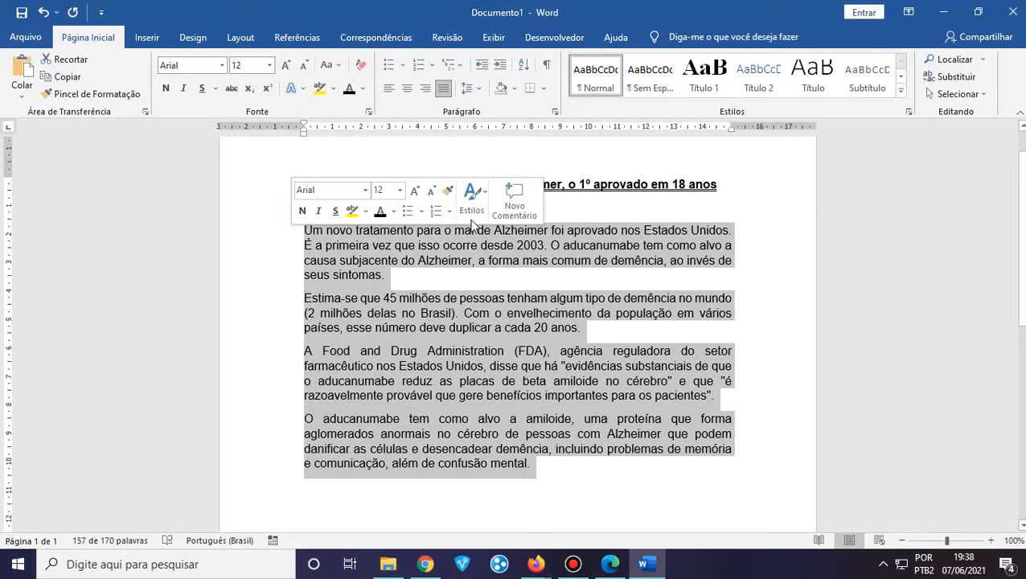
{"action": "left_click", "coordinate": [481, 91]}
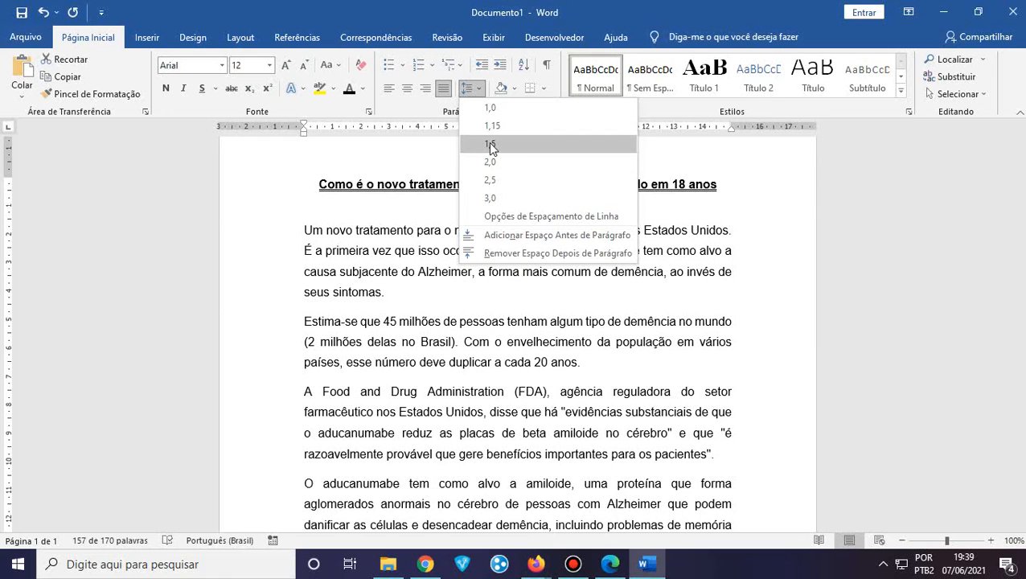
{"action": "left_click", "coordinate": [491, 145]}
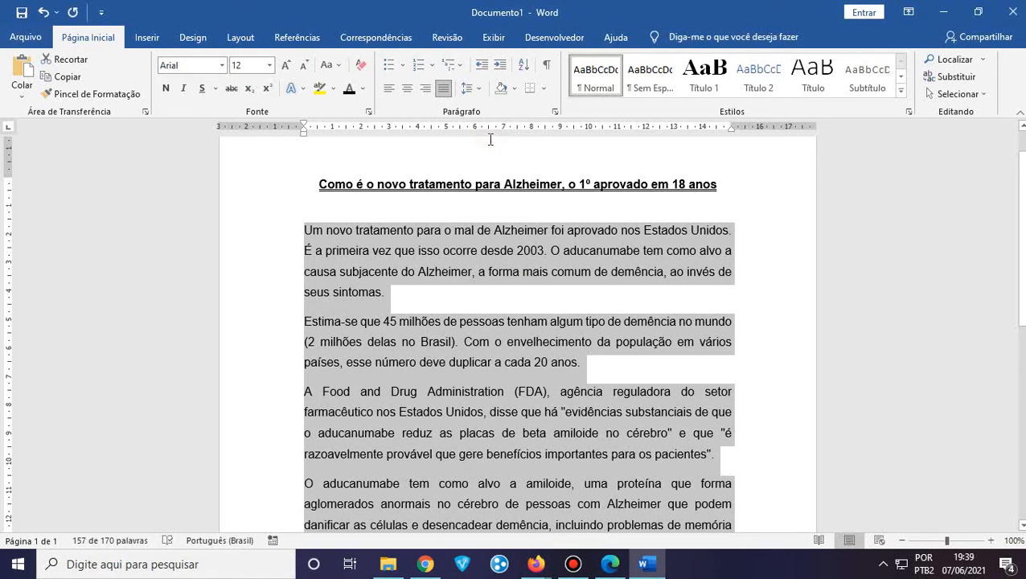
{"action": "left_click", "coordinate": [475, 94]}
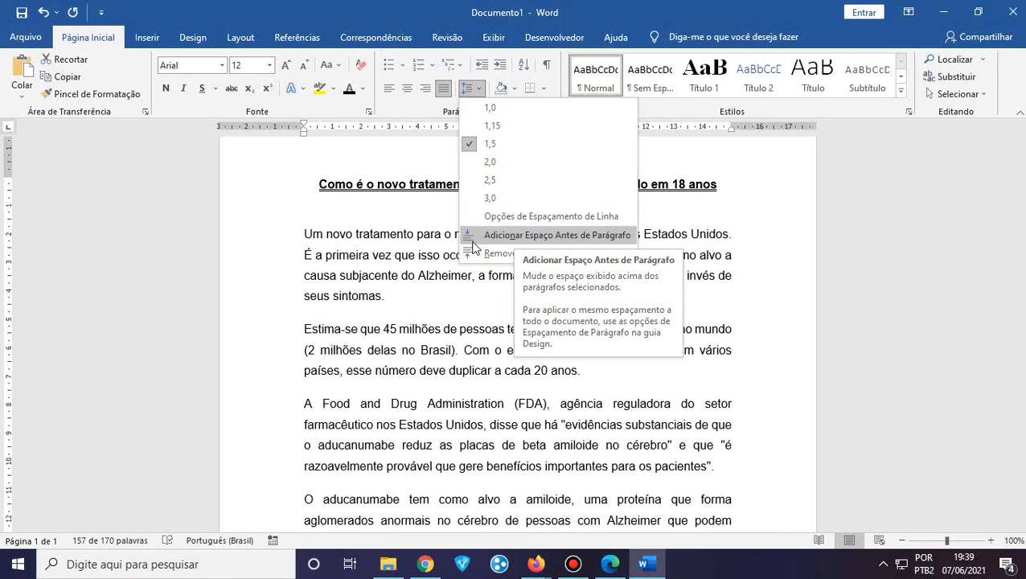
{"action": "left_click", "coordinate": [389, 299]}
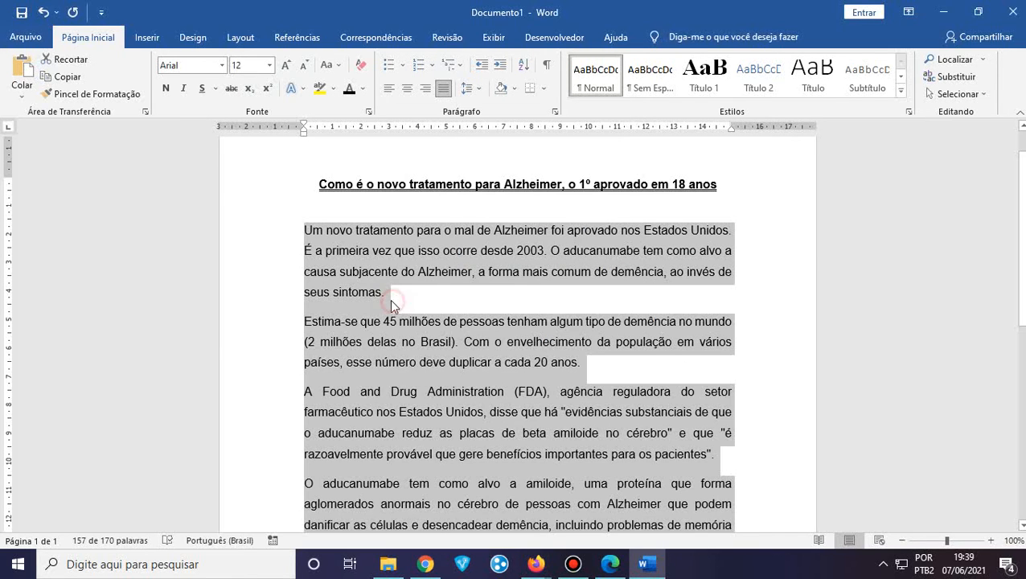
{"action": "left_click", "coordinate": [389, 299]}
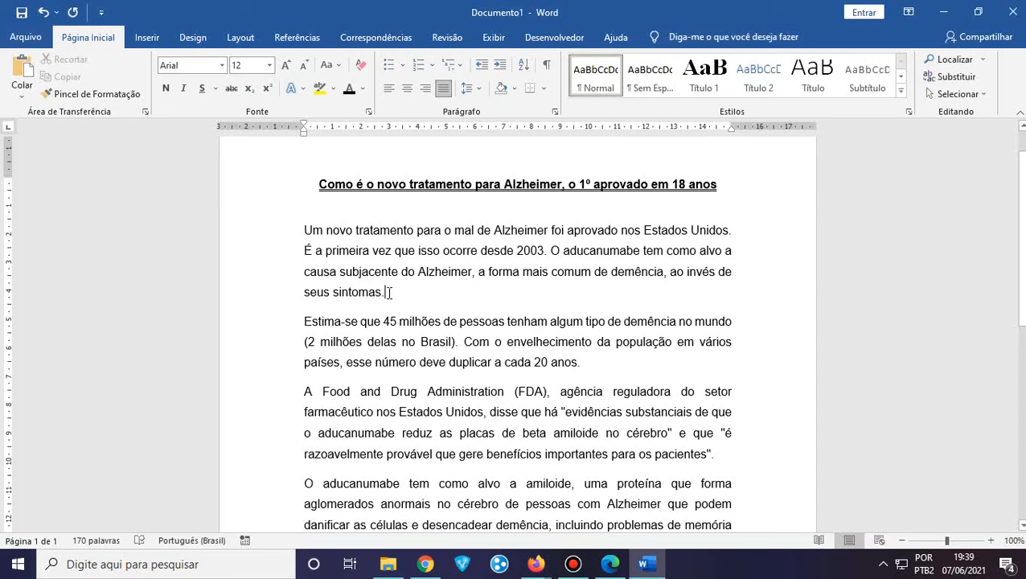
Remove the space after the first paragraph, redoing it after an undone attempt
{"action": "left_click_drag", "start_coordinate": [386, 292], "coordinate": [313, 320]}
{"action": "left_click_drag", "start_coordinate": [313, 320], "coordinate": [306, 321]}
{"action": "left_click", "coordinate": [304, 321]}
{"action": "left_click_drag", "start_coordinate": [387, 291], "coordinate": [305, 321]}
{"action": "left_click", "coordinate": [468, 89]}
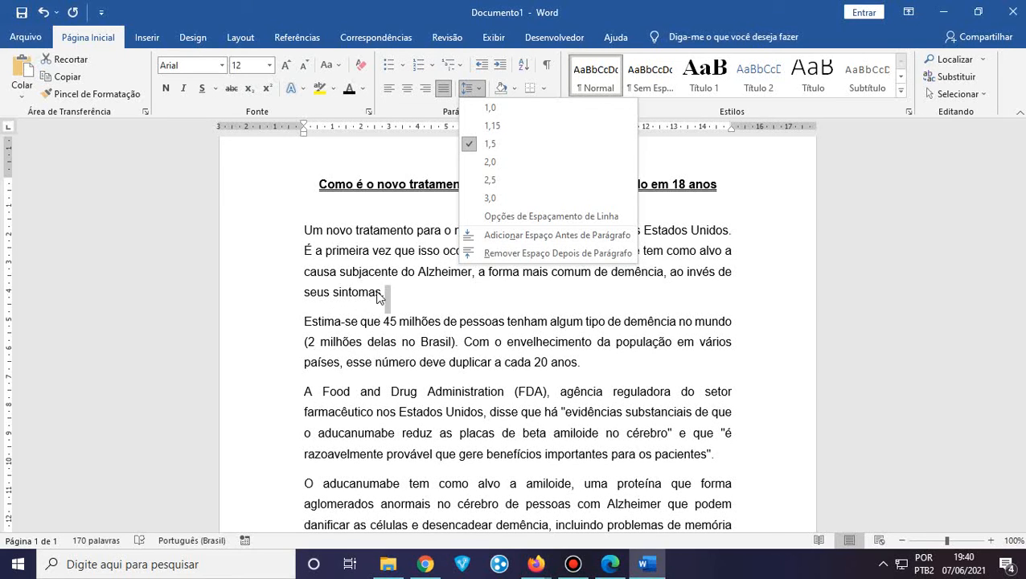
{"action": "left_click", "coordinate": [511, 254]}
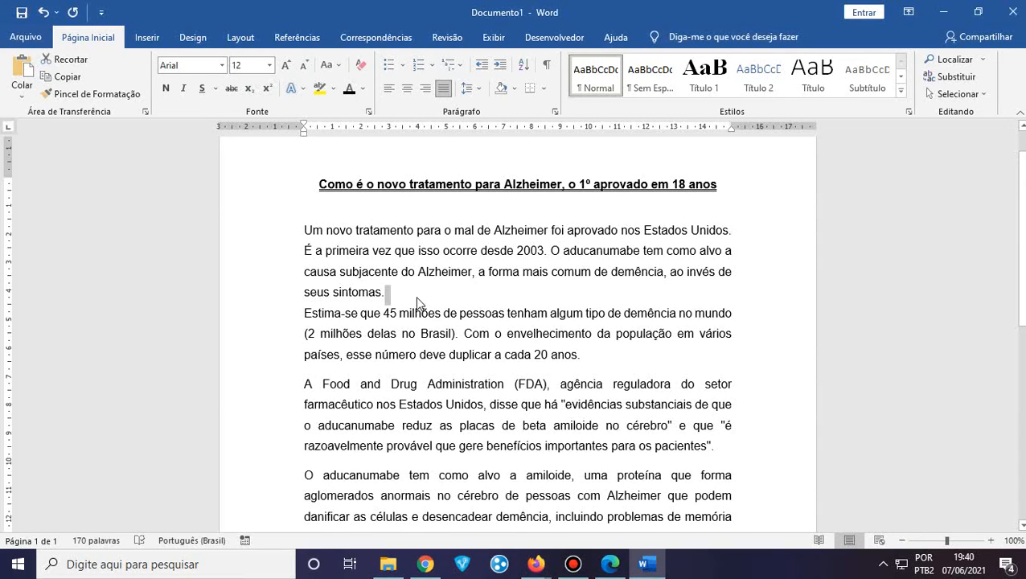
{"action": "key", "text": "ctrl+z"}
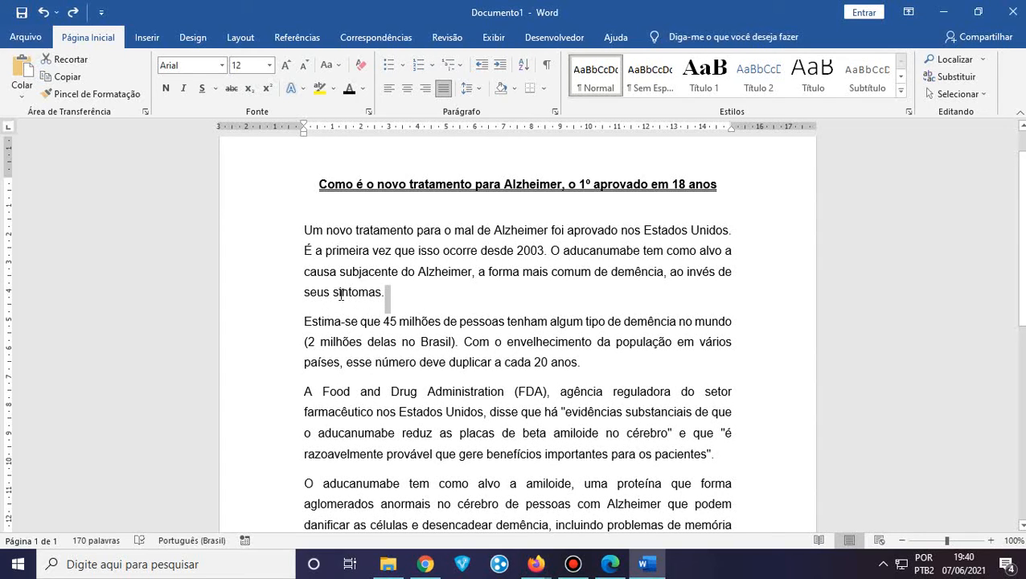
{"action": "left_click_drag", "start_coordinate": [341, 295], "coordinate": [359, 324]}
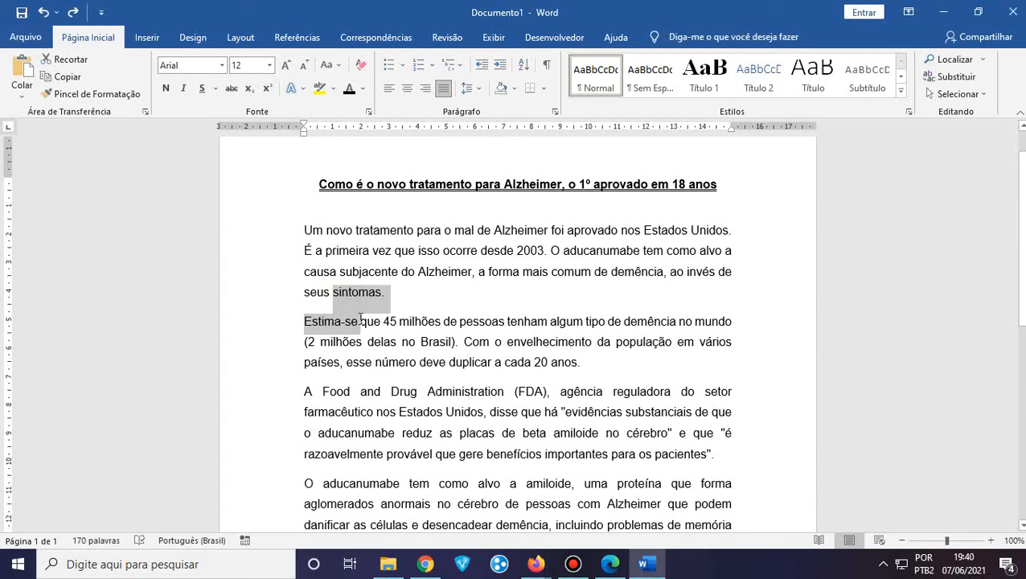
{"action": "left_click", "coordinate": [483, 95]}
{"action": "left_click", "coordinate": [492, 255]}
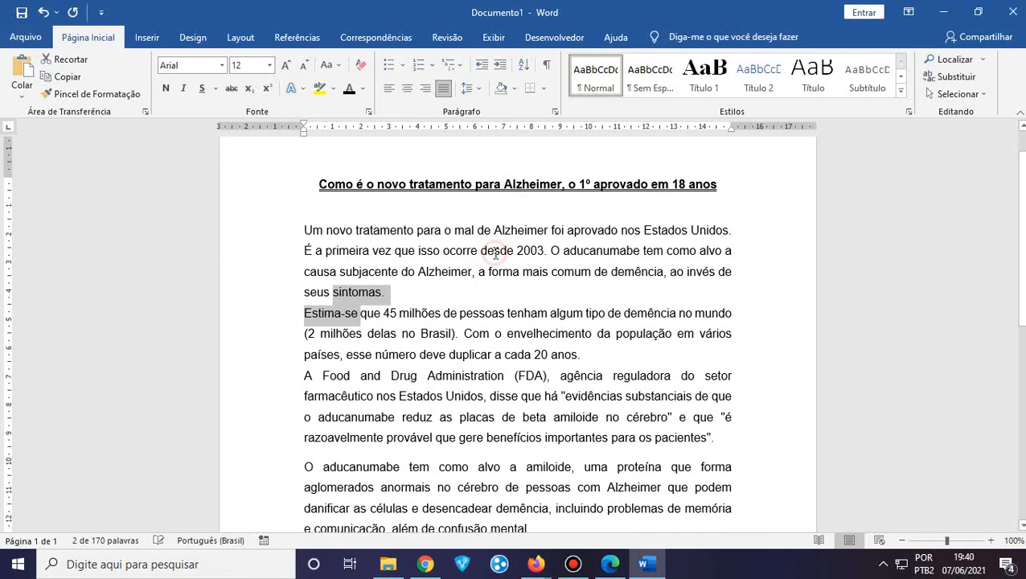
{"action": "left_click", "coordinate": [396, 314]}
Remove the space after the third paragraph, then reselect all body paragraphs
{"action": "scroll", "coordinate": [399, 324], "scroll_direction": "down", "scroll_amount": 1}
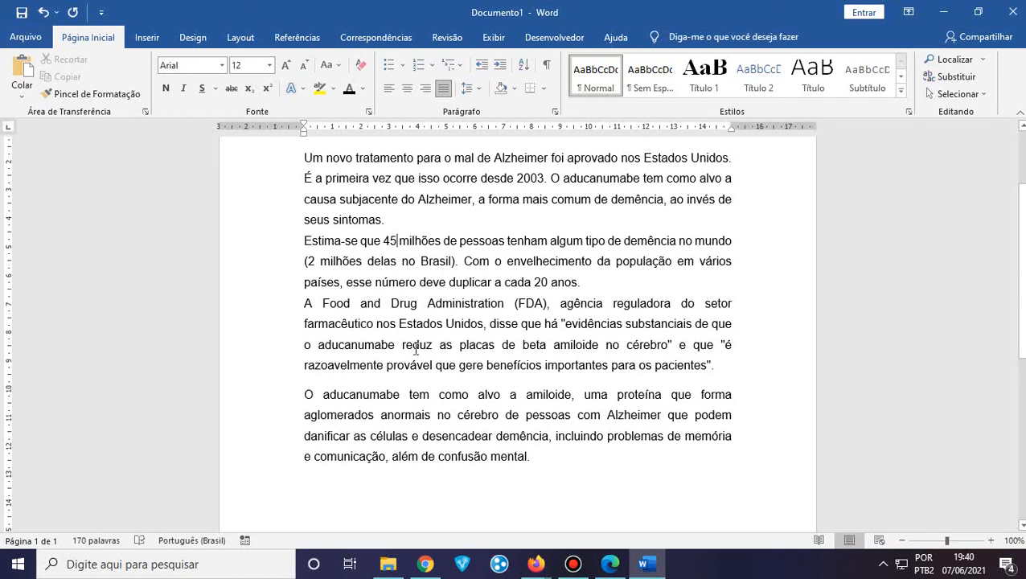
{"action": "left_click_drag", "start_coordinate": [695, 364], "coordinate": [700, 395]}
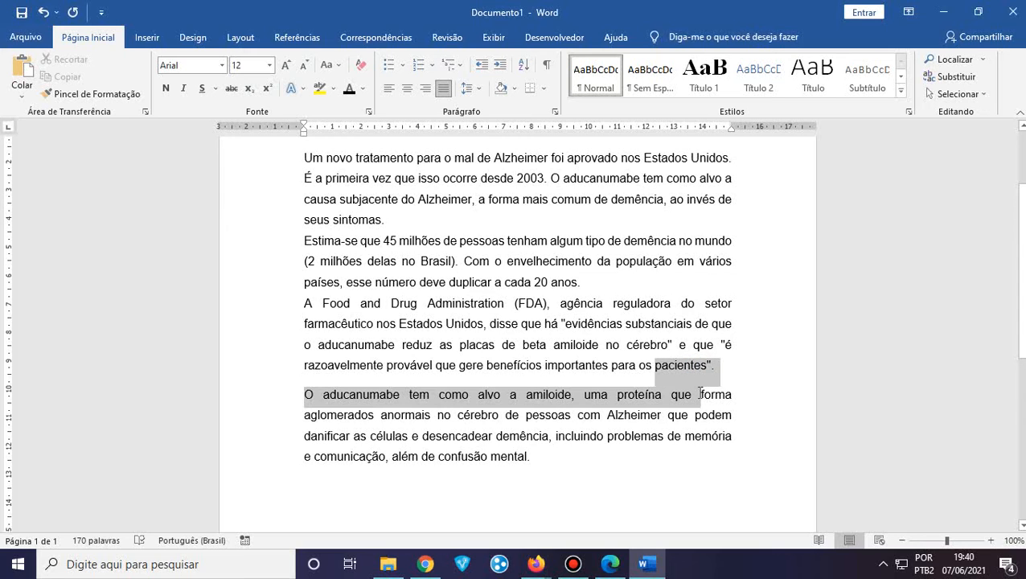
{"action": "left_click", "coordinate": [472, 89]}
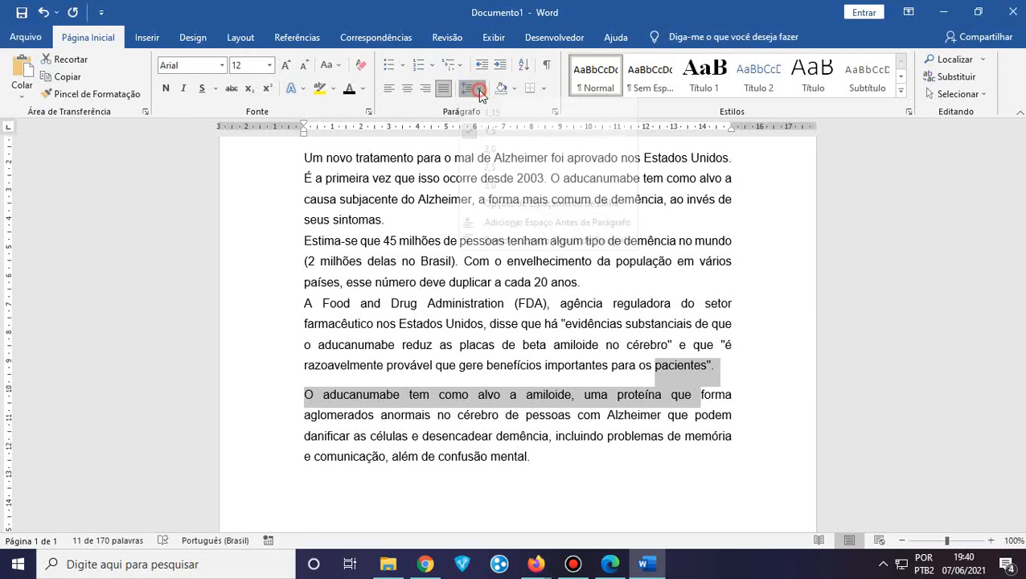
{"action": "left_click", "coordinate": [503, 252]}
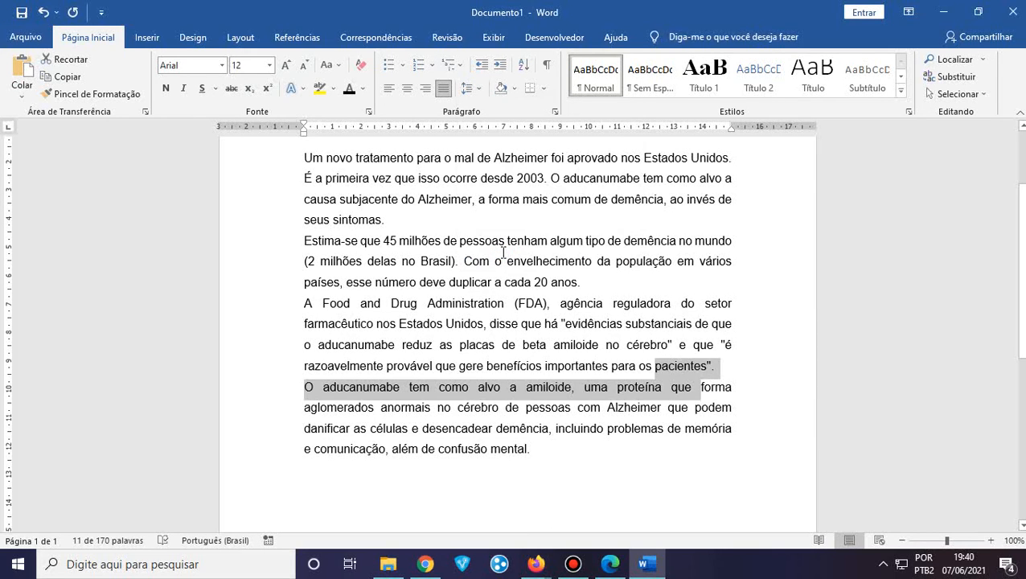
{"action": "left_click", "coordinate": [550, 428]}
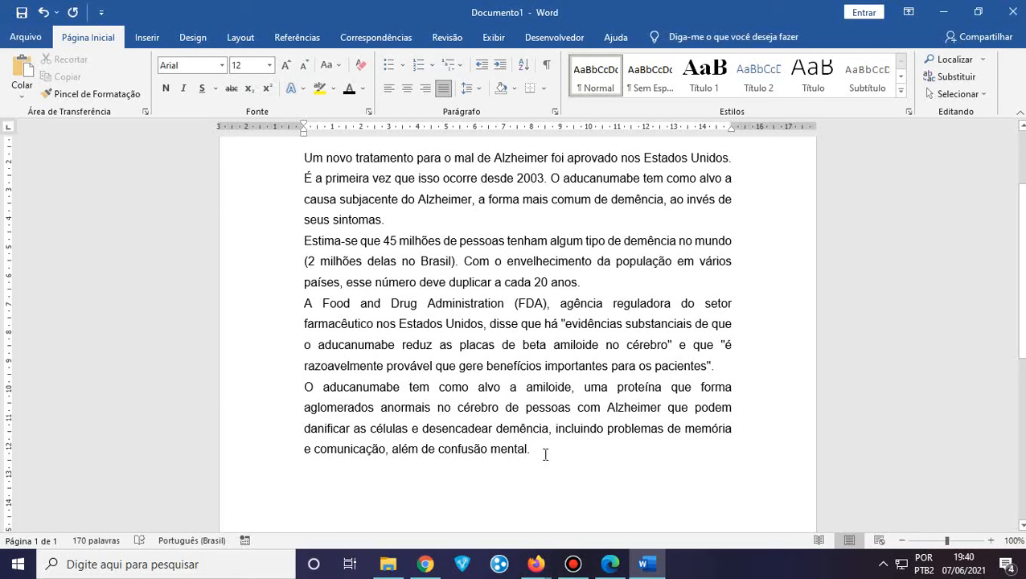
{"action": "left_click", "coordinate": [469, 89]}
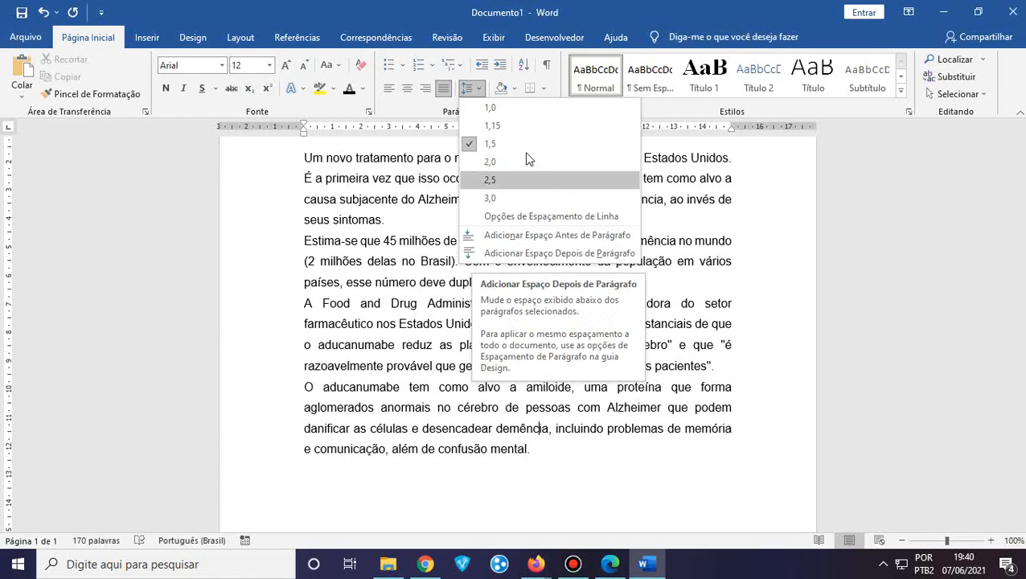
{"action": "left_click", "coordinate": [524, 410]}
{"action": "left_click", "coordinate": [549, 449]}
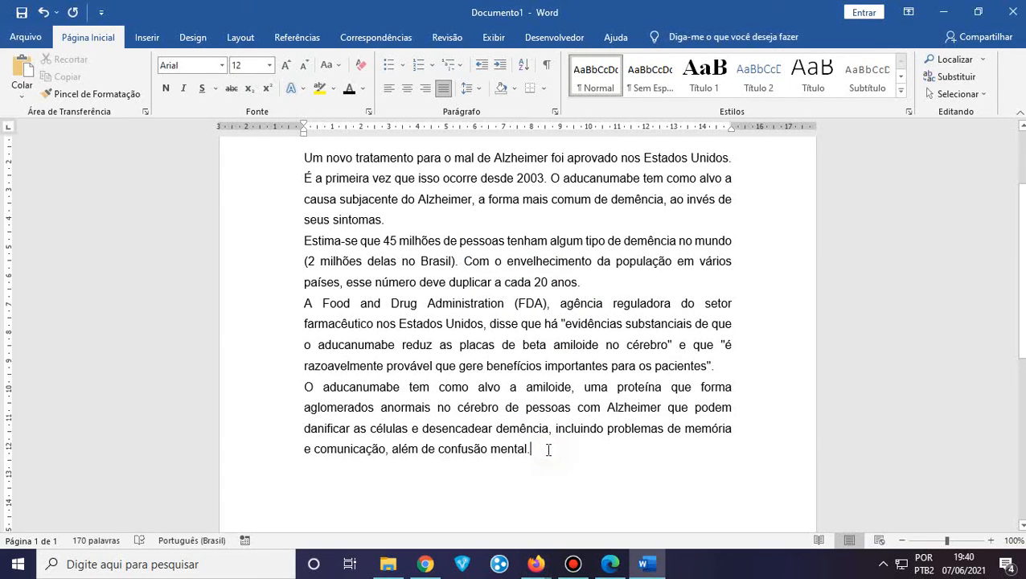
{"action": "left_click_drag", "start_coordinate": [541, 449], "coordinate": [297, 229]}
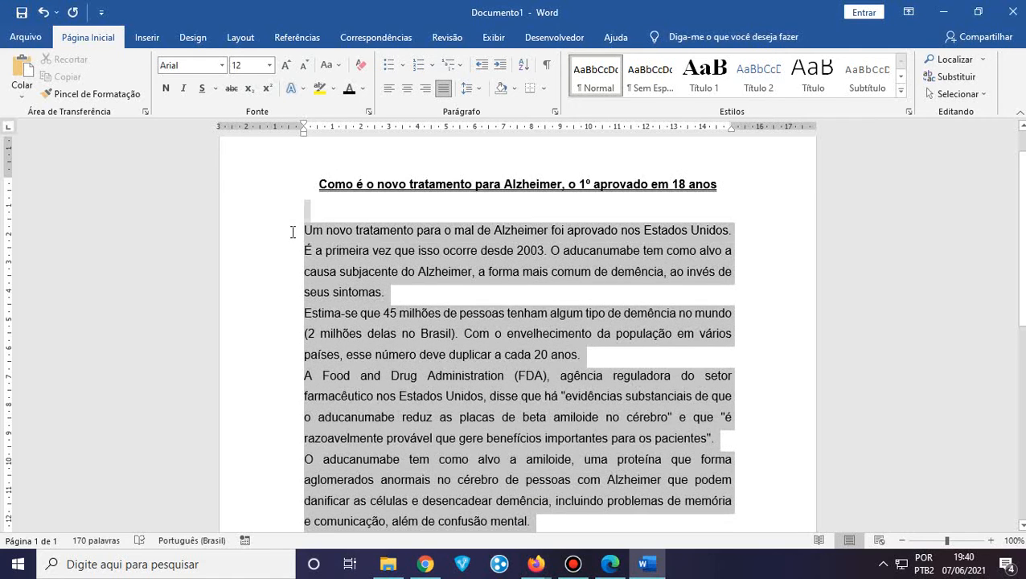
{"action": "left_click", "coordinate": [482, 94]}
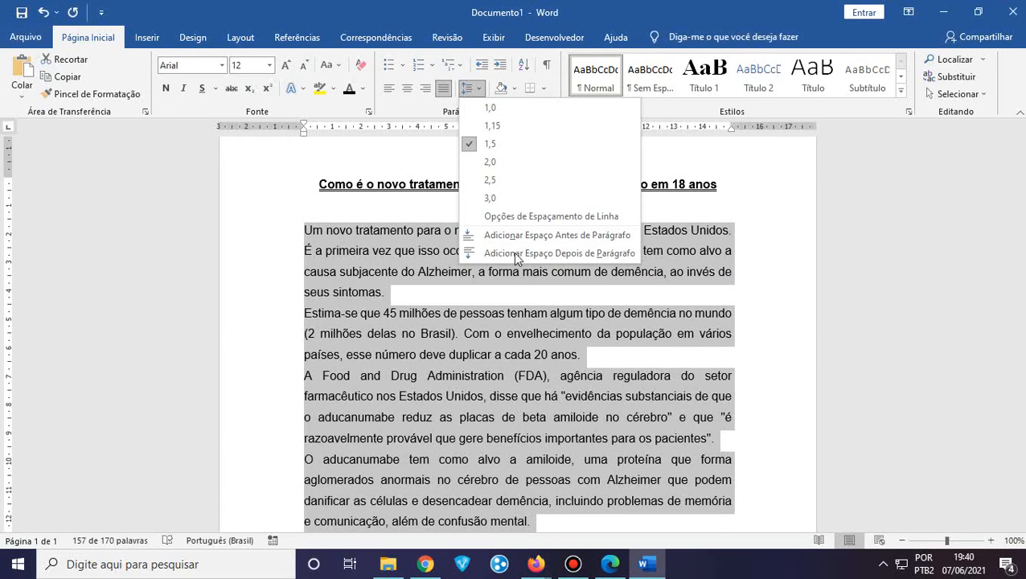
{"action": "left_click", "coordinate": [394, 2]}
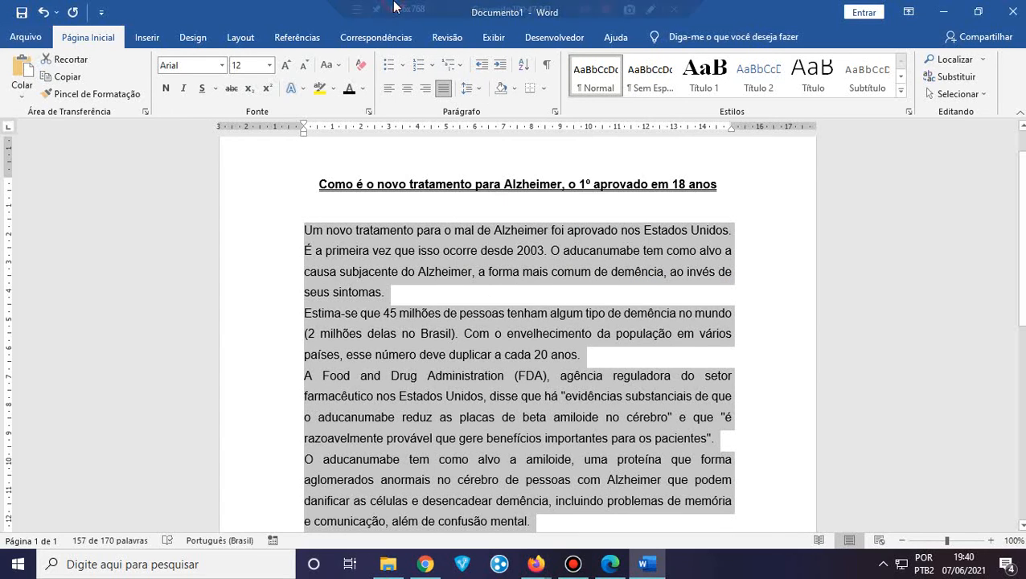
{"action": "left_click", "coordinate": [514, 90]}
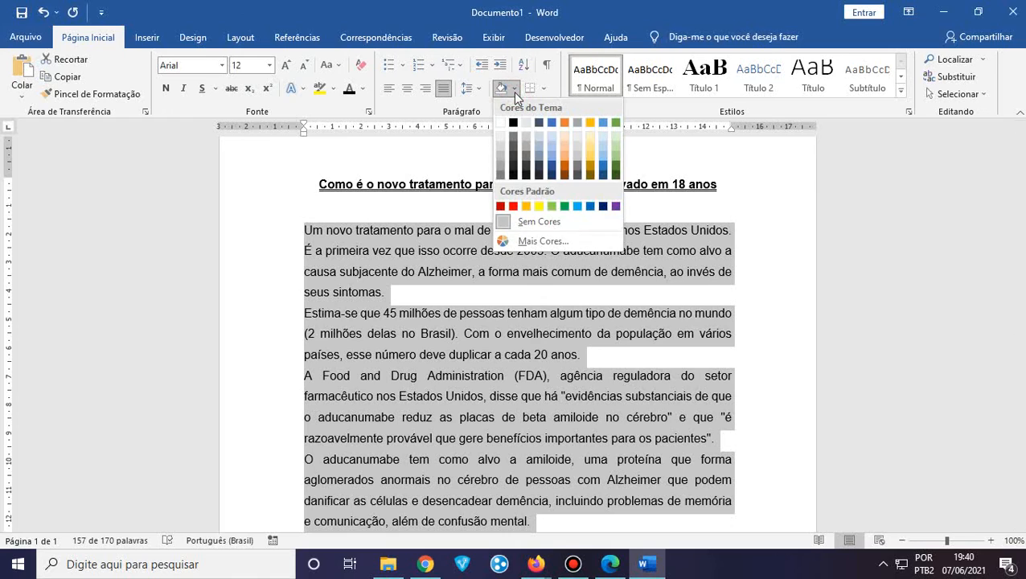
{"action": "left_click", "coordinate": [437, 8]}
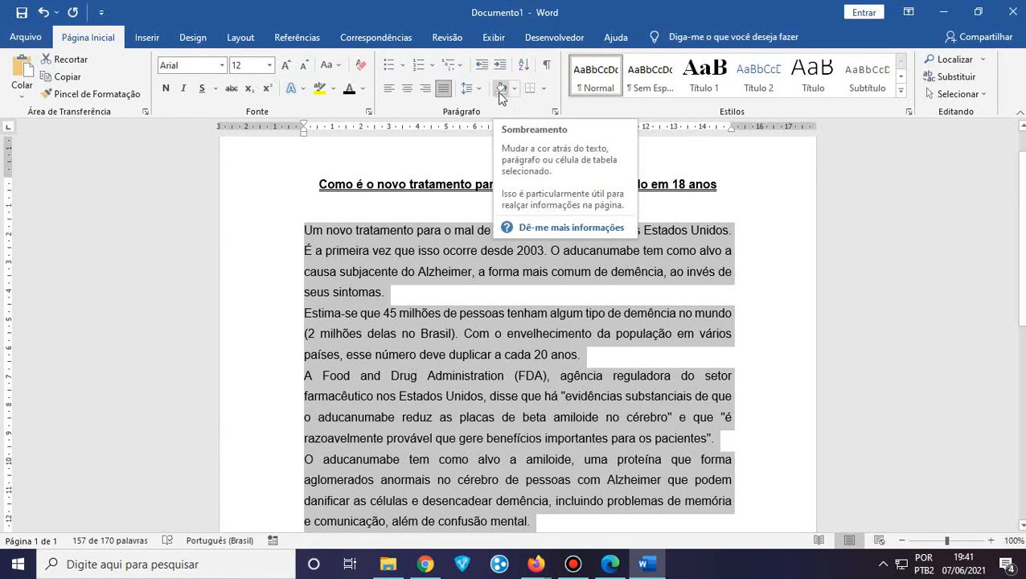
{"action": "left_click_drag", "start_coordinate": [387, 292], "coordinate": [309, 227]}
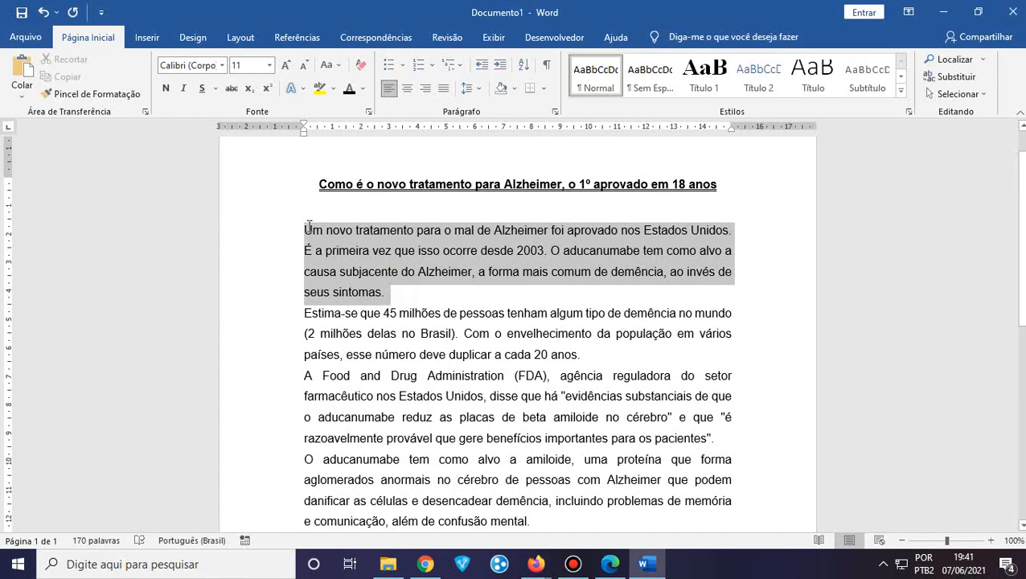
{"action": "left_click", "coordinate": [387, 292]}
{"action": "left_click_drag", "start_coordinate": [386, 292], "coordinate": [307, 231]}
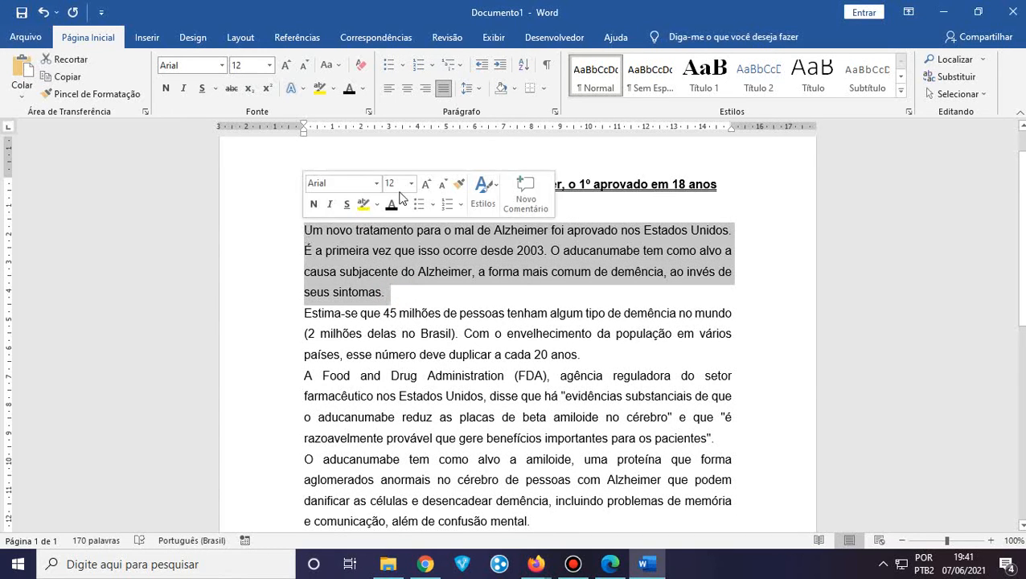
{"action": "left_click", "coordinate": [512, 94]}
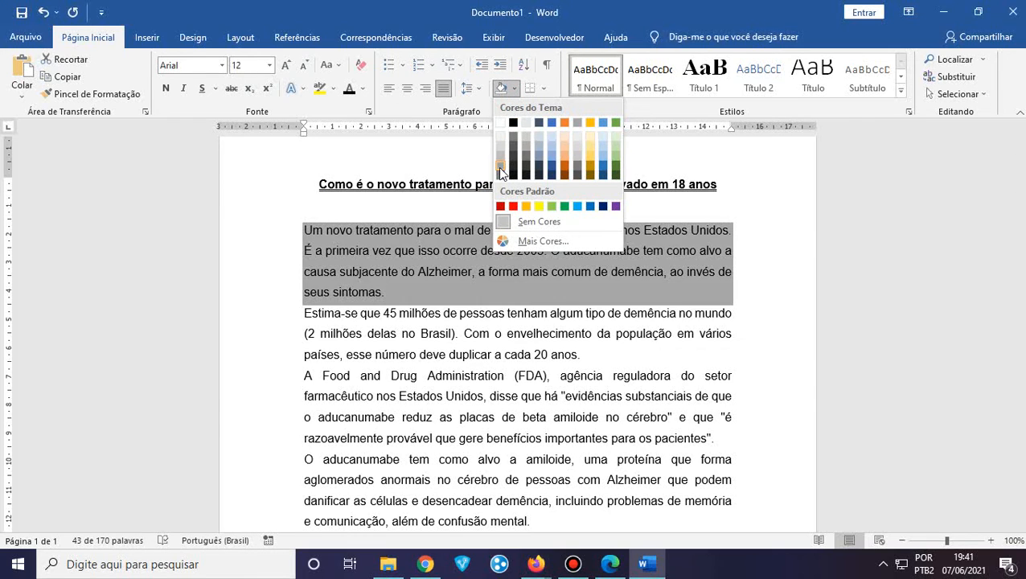
{"action": "left_click", "coordinate": [498, 167]}
{"action": "left_click", "coordinate": [402, 296]}
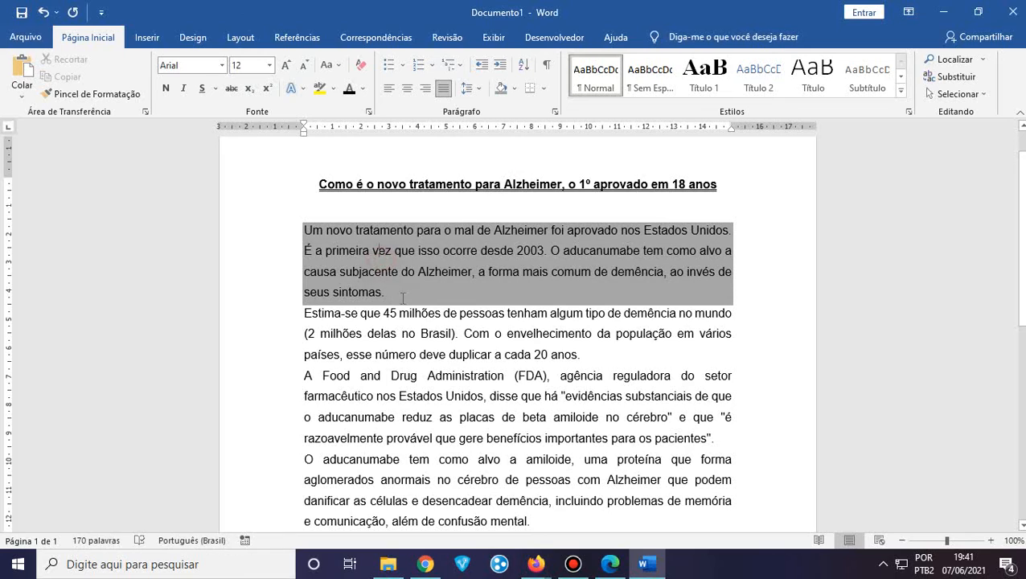
{"action": "left_click_drag", "start_coordinate": [401, 297], "coordinate": [309, 224]}
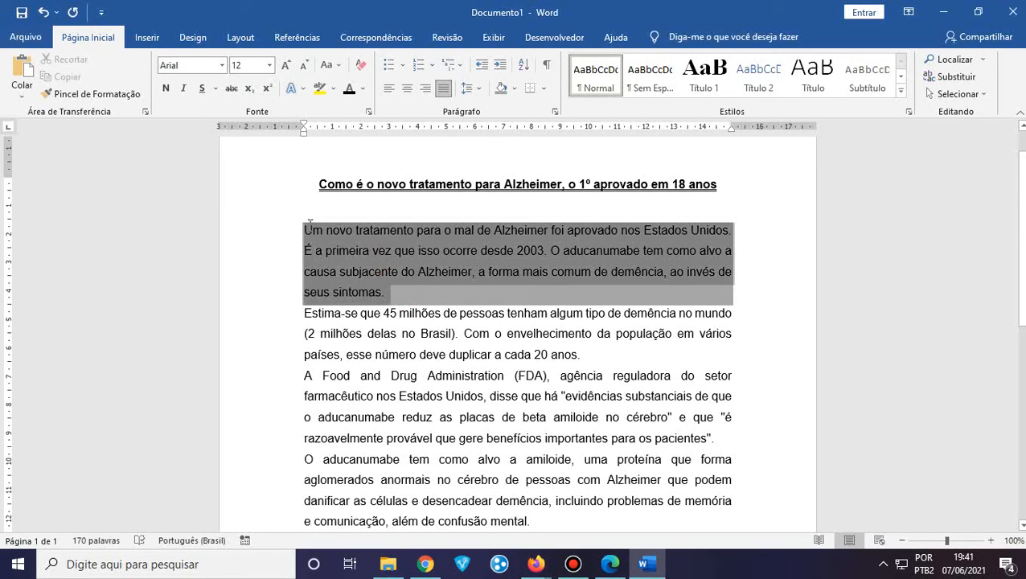
{"action": "left_click_drag", "start_coordinate": [310, 224], "coordinate": [310, 224]}
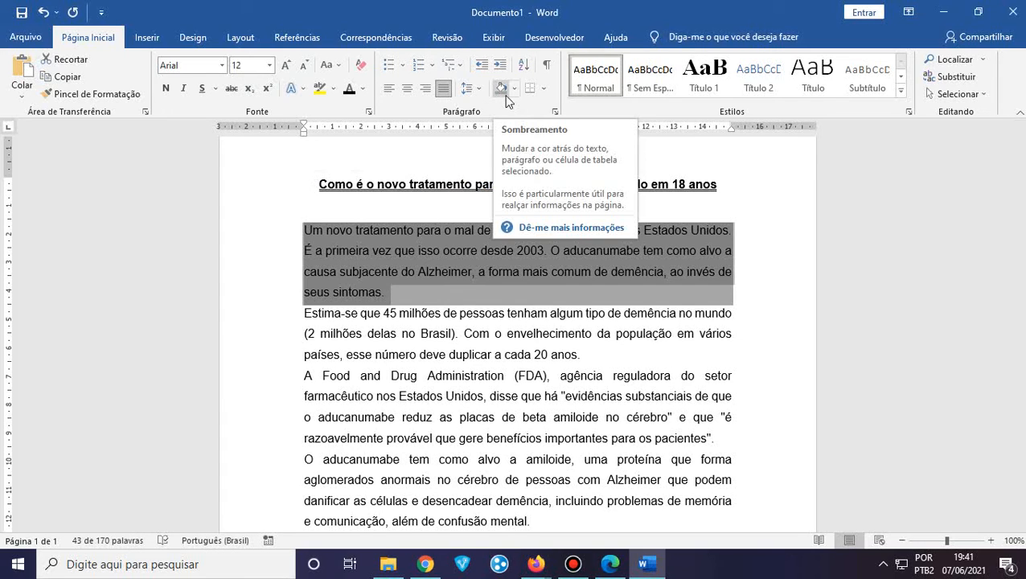
{"action": "left_click", "coordinate": [44, 12]}
{"action": "left_click", "coordinate": [390, 271]}
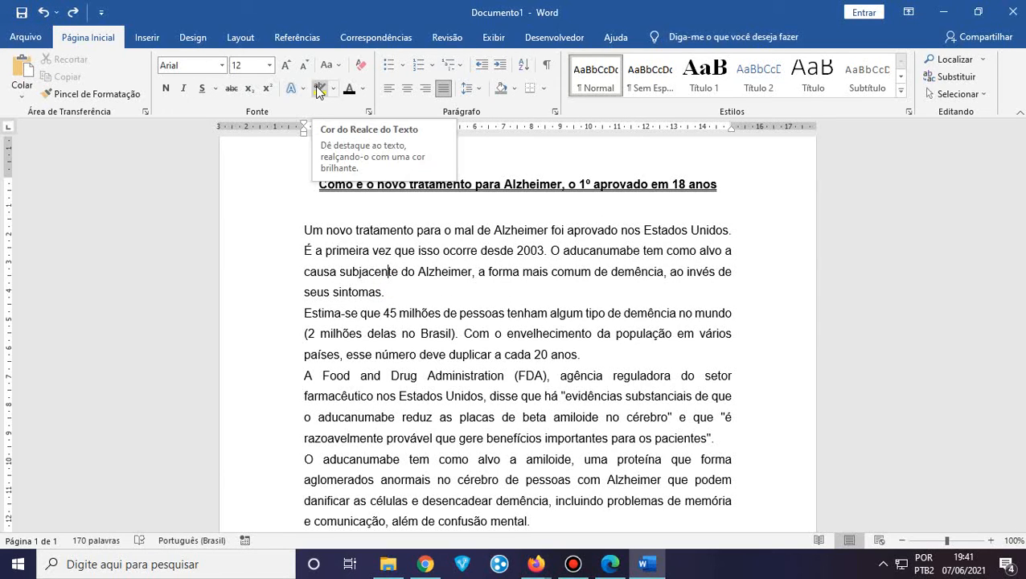
{"action": "left_click", "coordinate": [385, 292]}
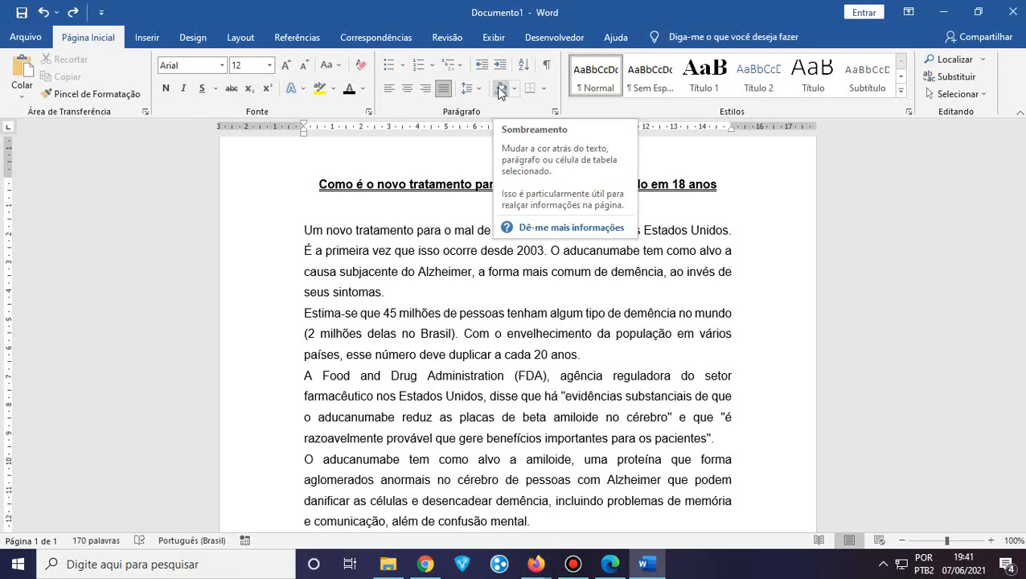
{"action": "scroll", "coordinate": [421, 295], "scroll_direction": "down", "scroll_amount": 1}
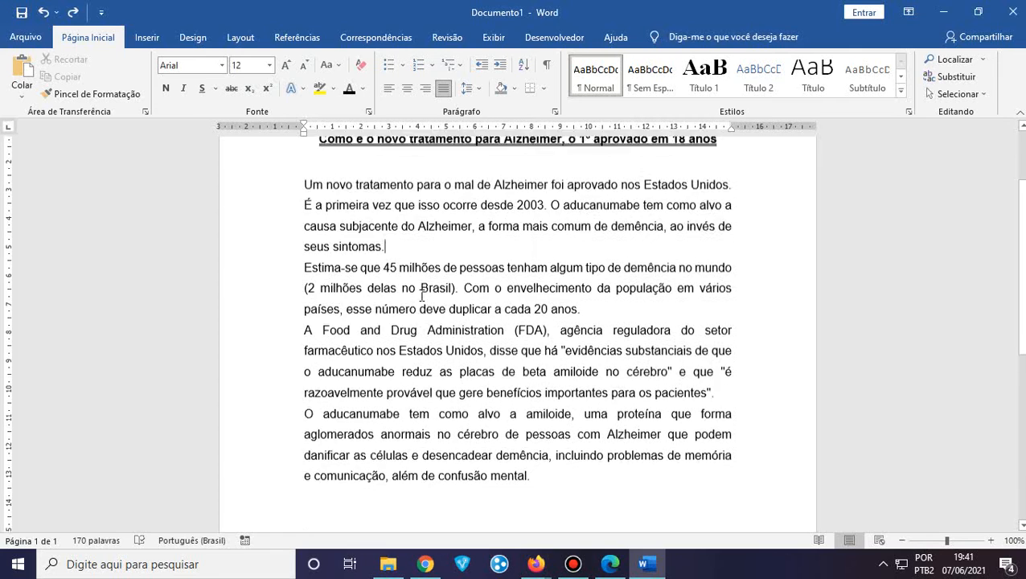
{"action": "scroll", "coordinate": [422, 295], "scroll_direction": "up", "scroll_amount": 1}
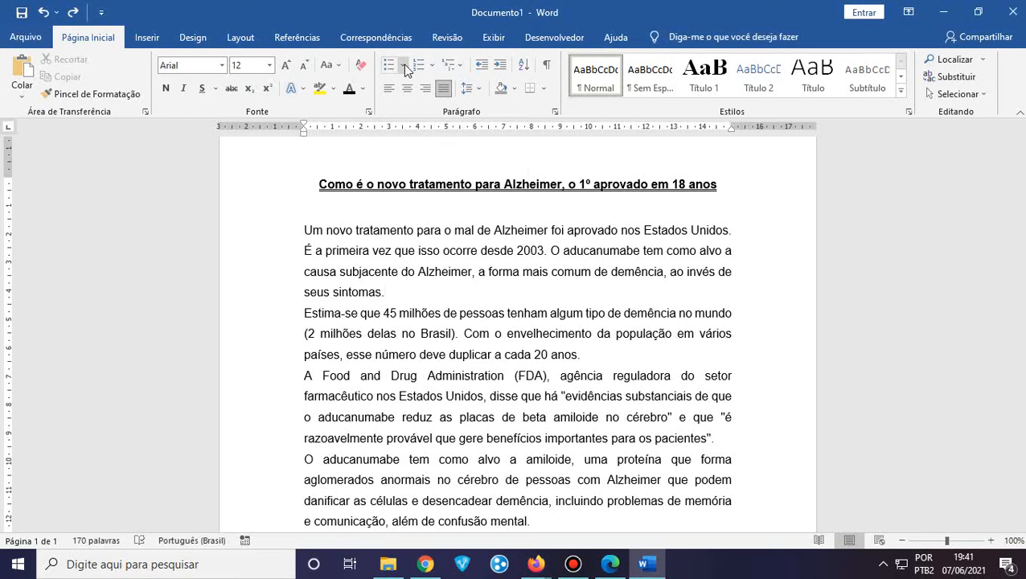
{"action": "left_click", "coordinate": [407, 67]}
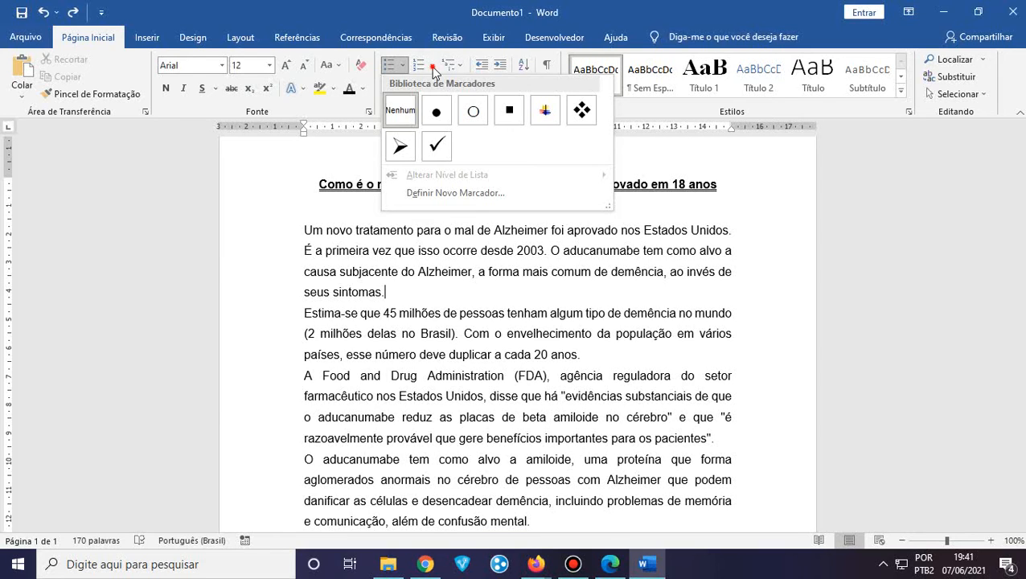
{"action": "left_click", "coordinate": [432, 67]}
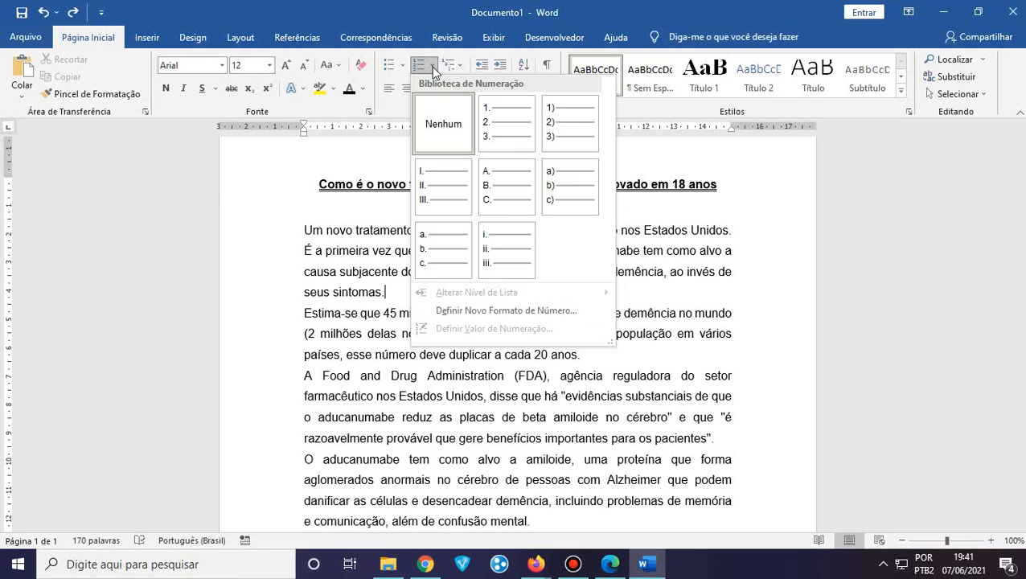
{"action": "left_click", "coordinate": [358, 422]}
{"action": "scroll", "coordinate": [358, 421], "scroll_direction": "down", "scroll_amount": 2}
{"action": "left_click", "coordinate": [359, 424]}
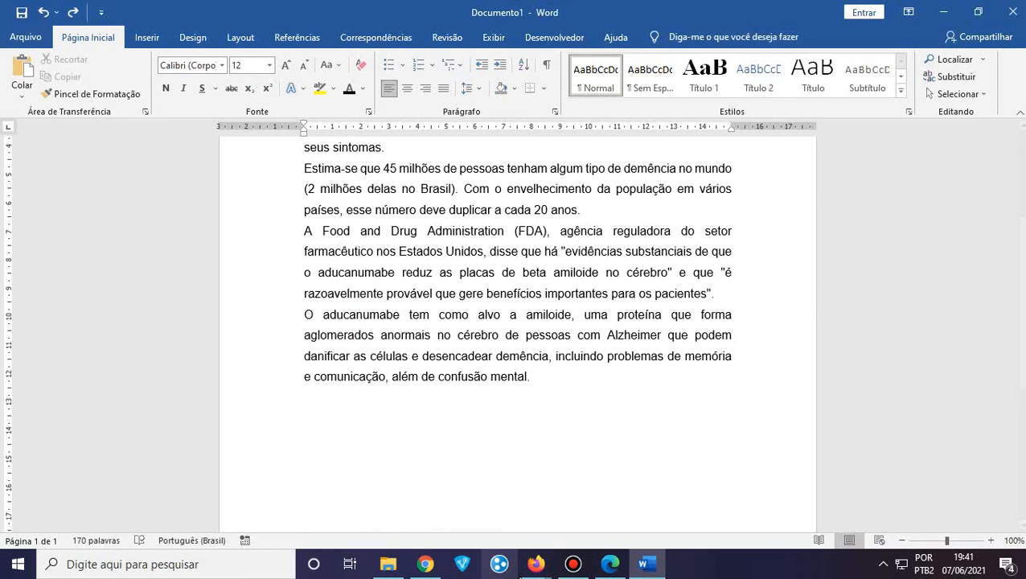
Bring up Chrome and scroll the Terra article to the 'Em março de 2019' paragraphs
{"action": "left_click", "coordinate": [426, 563]}
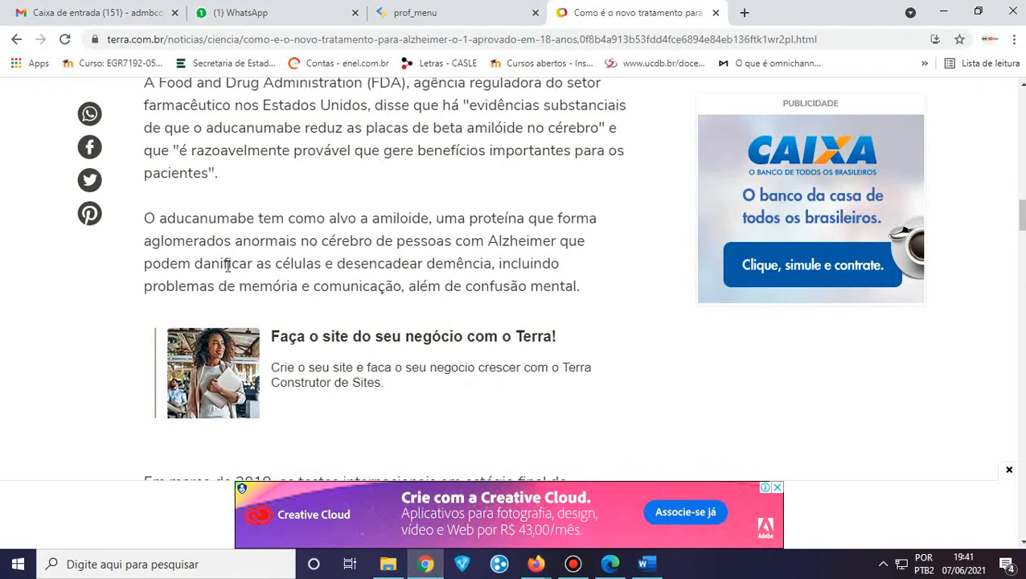
{"action": "scroll", "coordinate": [228, 266], "scroll_direction": "down", "scroll_amount": 14}
{"action": "scroll", "coordinate": [90, 233], "scroll_direction": "down", "scroll_amount": 15}
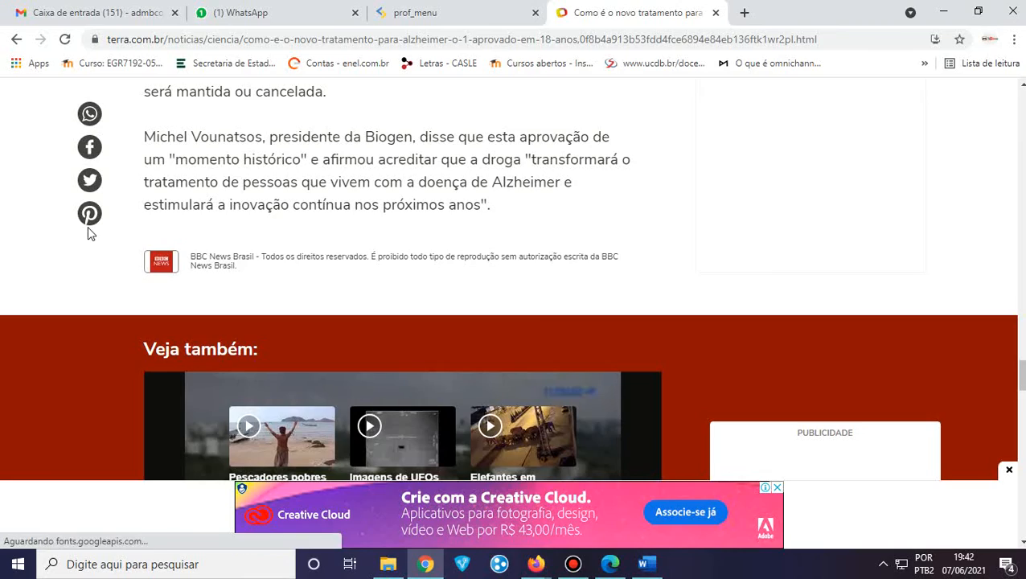
{"action": "scroll", "coordinate": [90, 233], "scroll_direction": "up", "scroll_amount": 10}
{"action": "scroll", "coordinate": [90, 233], "scroll_direction": "up", "scroll_amount": 4}
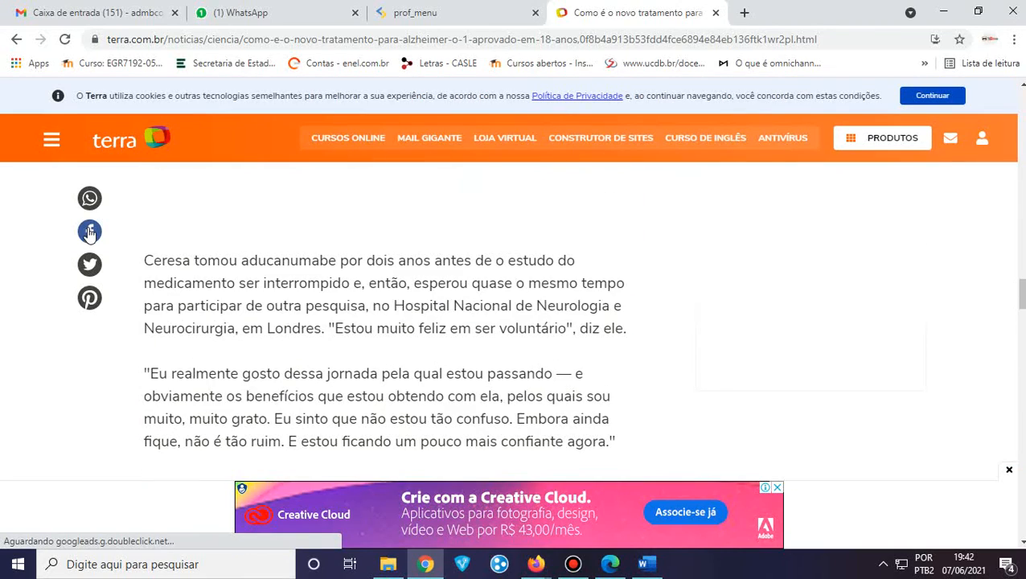
{"action": "scroll", "coordinate": [90, 233], "scroll_direction": "up", "scroll_amount": 3}
{"action": "scroll", "coordinate": [90, 234], "scroll_direction": "down", "scroll_amount": 8}
{"action": "scroll", "coordinate": [90, 234], "scroll_direction": "up", "scroll_amount": 3}
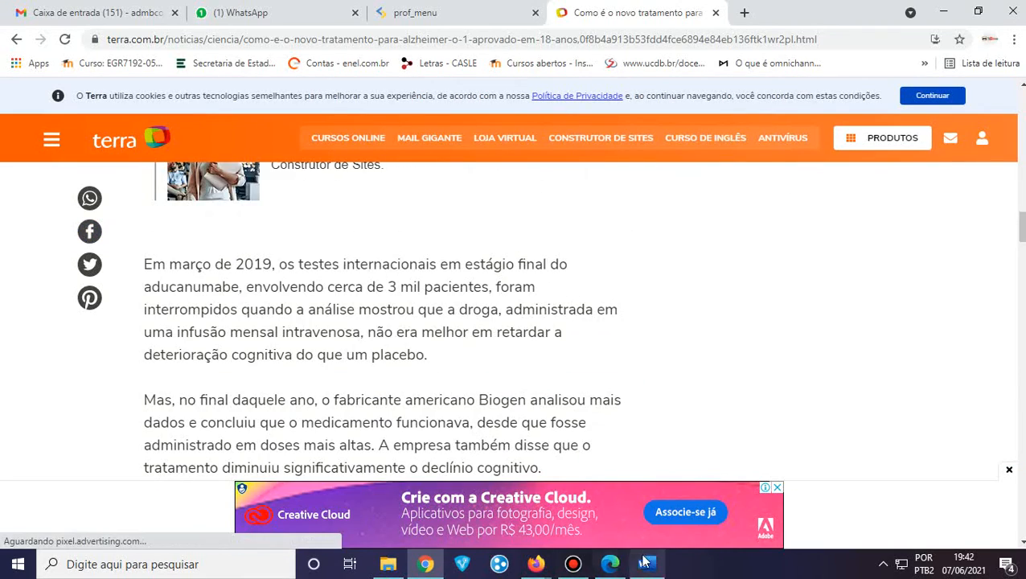
Type 'Lista de Cursos:' with Informática Básica, Design Gráfico, Marketing Digital, Planilhas Eletrônicas below
{"action": "left_click", "coordinate": [646, 564]}
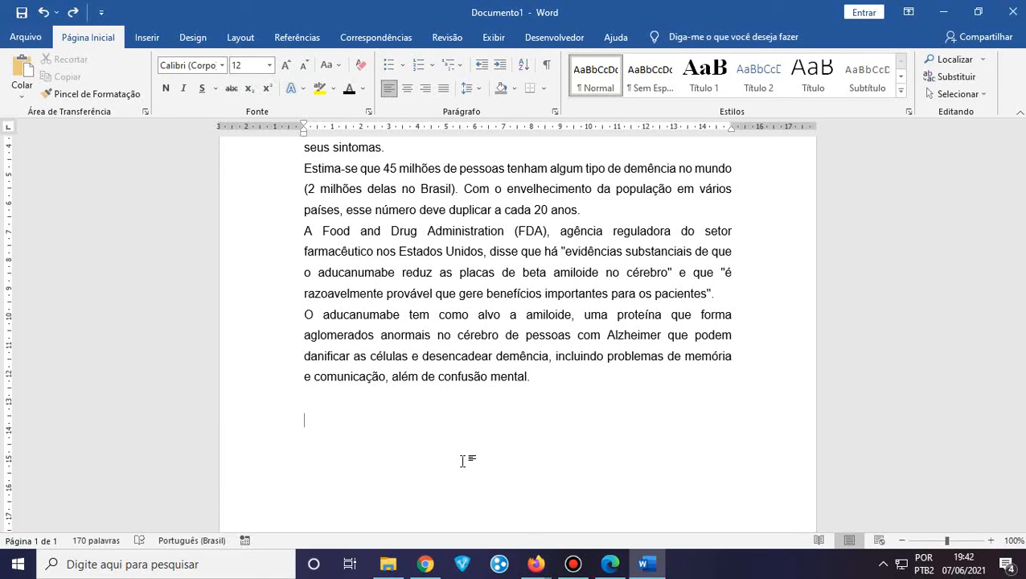
{"action": "type", "text": "istade"}
{"action": "key", "text": "BackSpace"}
{"action": "key", "text": "BackSpace"}
{"action": "key", "text": "BackSpace"}
{"action": "type", "text": "D"}
{"action": "key", "text": "BackSpace"}
{"action": "type", "text": "de Curso:"}
{"action": "key", "text": "BackSpace"}
{"action": "type", "text": "s:"}
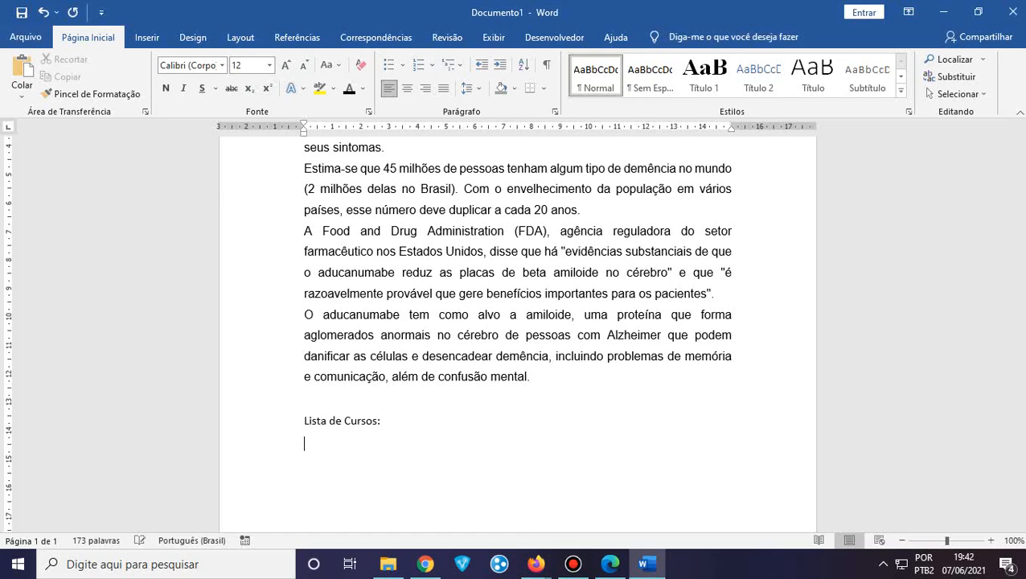
{"action": "type", "text": "Informática Ba"}
{"action": "type", "text": "sica"}
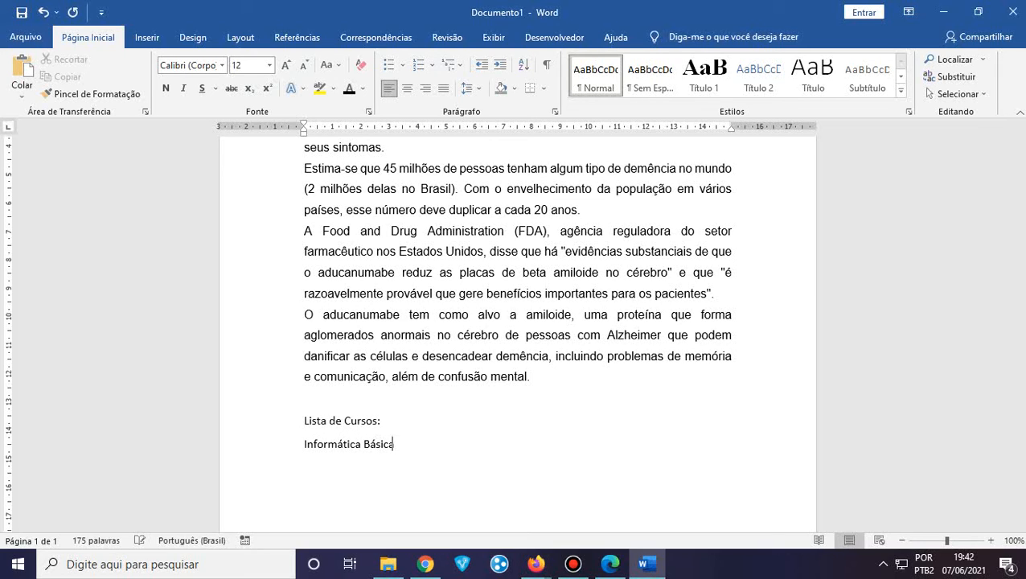
{"action": "type", "text": "Des"}
{"action": "key", "text": "BackSpace"}
{"action": "key", "text": "BackSpace"}
{"action": "type", "text": "ign GráficoM"}
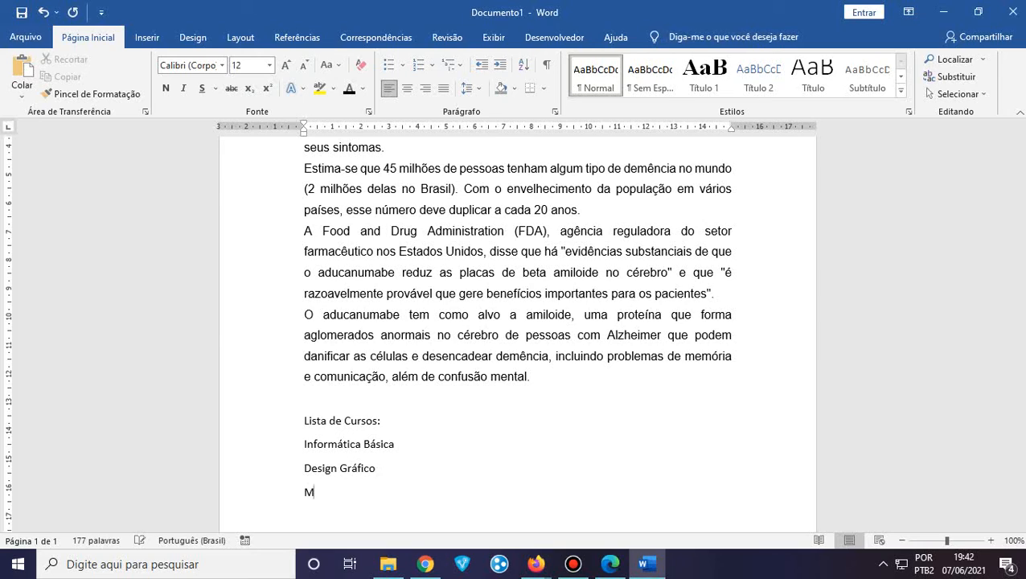
{"action": "type", "text": "arketing DigitalPl"}
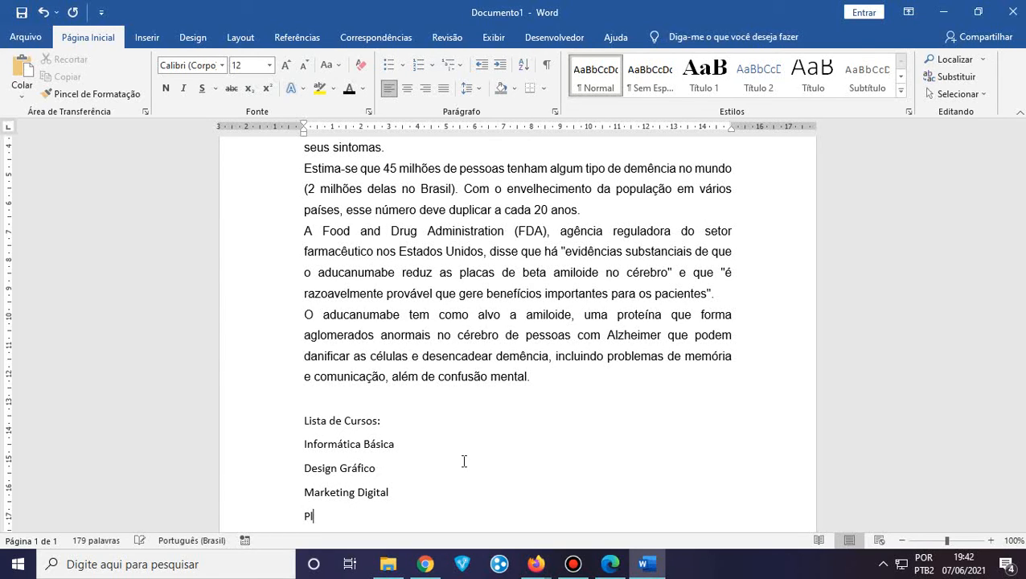
{"action": "type", "text": "anilhas Eletroni"}
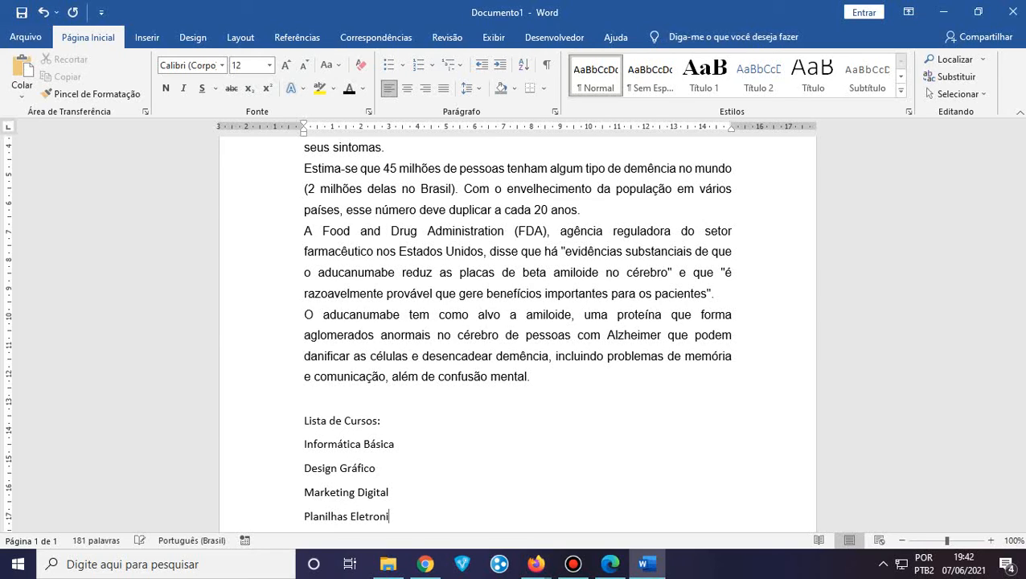
{"action": "key", "text": "BackSpace"}
{"action": "key", "text": "BackSpace"}
{"action": "key", "text": "BackSpace"}
{"action": "type", "text": "ônicas"}
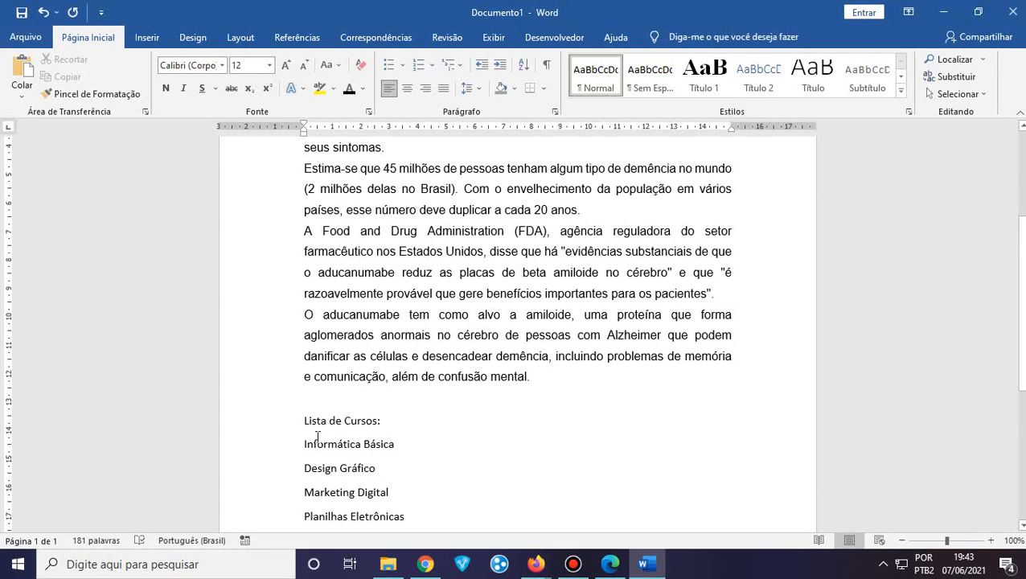
{"action": "scroll", "coordinate": [318, 437], "scroll_direction": "down", "scroll_amount": 2}
Give the four course lines filled round bullets from the Bullets library
{"action": "left_click_drag", "start_coordinate": [304, 371], "coordinate": [412, 443]}
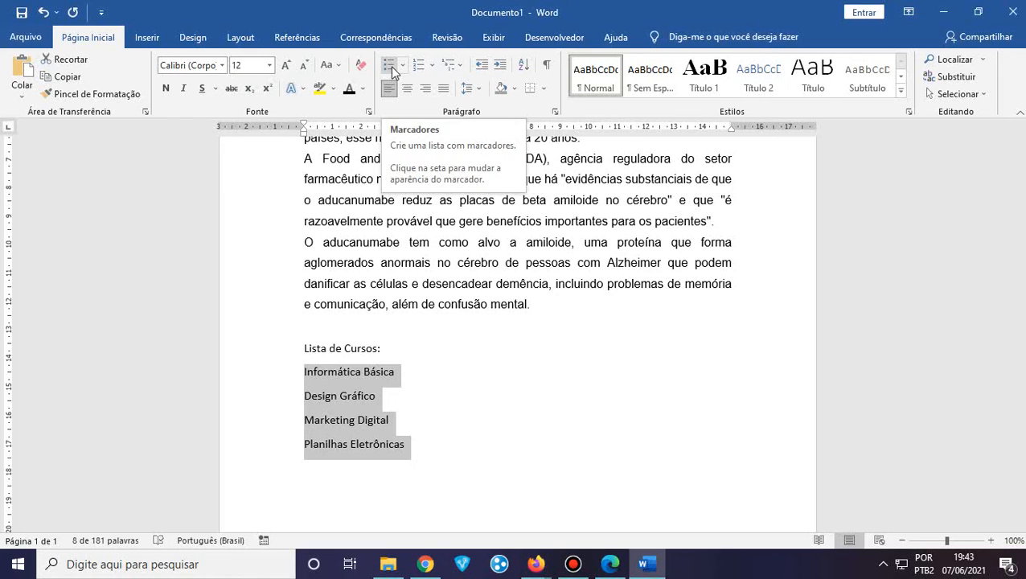
{"action": "left_click", "coordinate": [411, 445]}
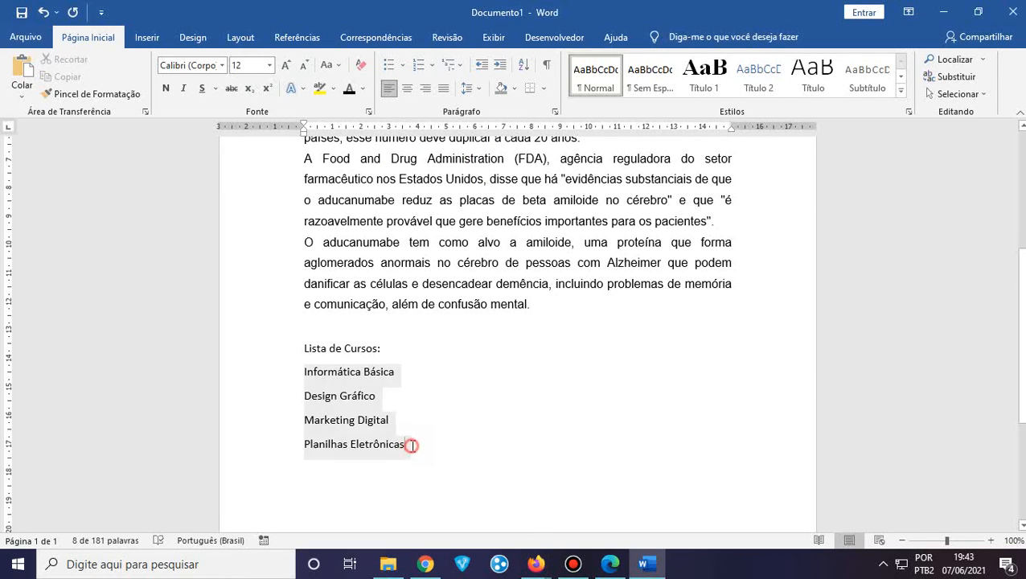
{"action": "left_click_drag", "start_coordinate": [411, 445], "coordinate": [300, 377]}
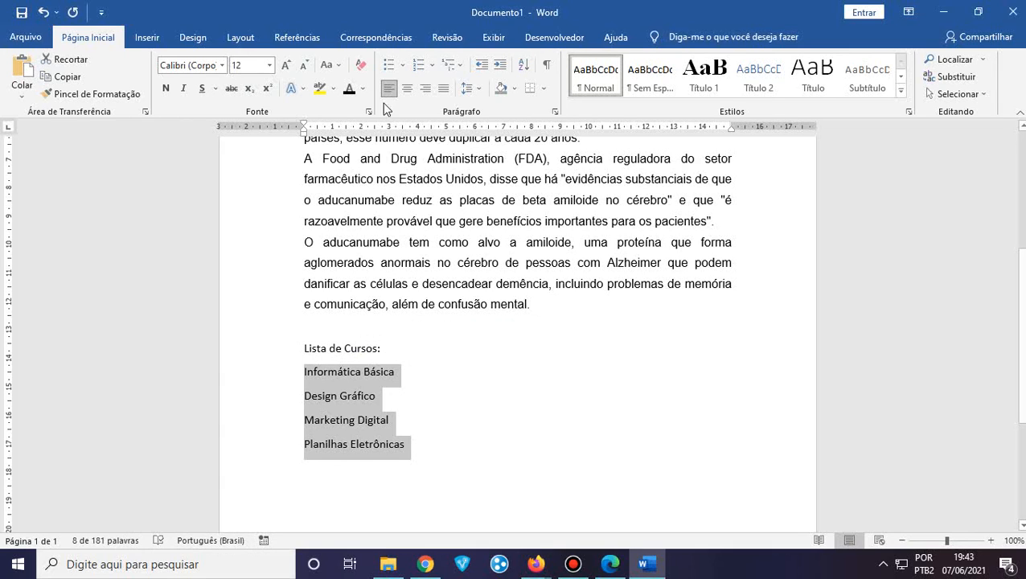
{"action": "left_click", "coordinate": [403, 64]}
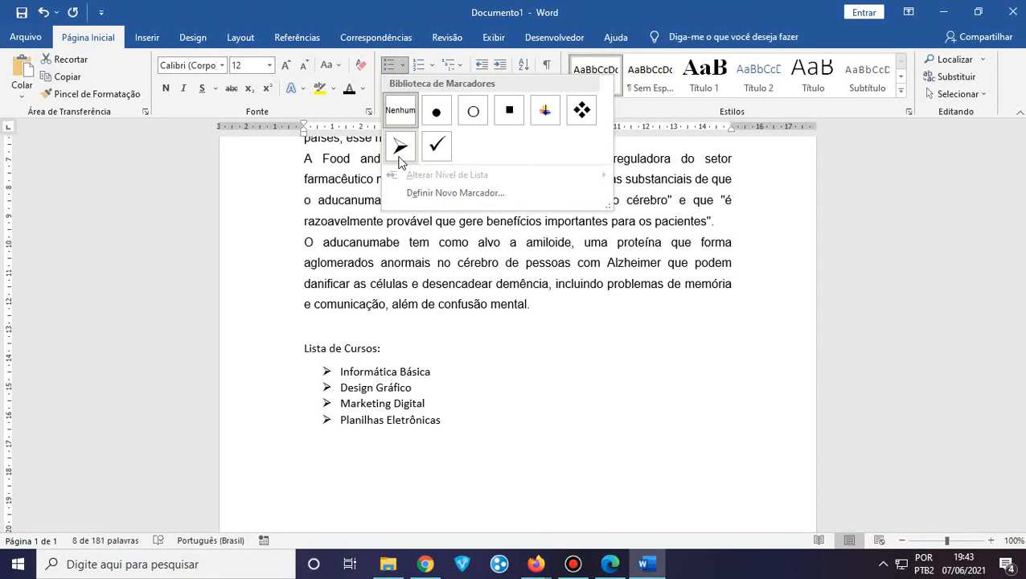
{"action": "left_click", "coordinate": [436, 113]}
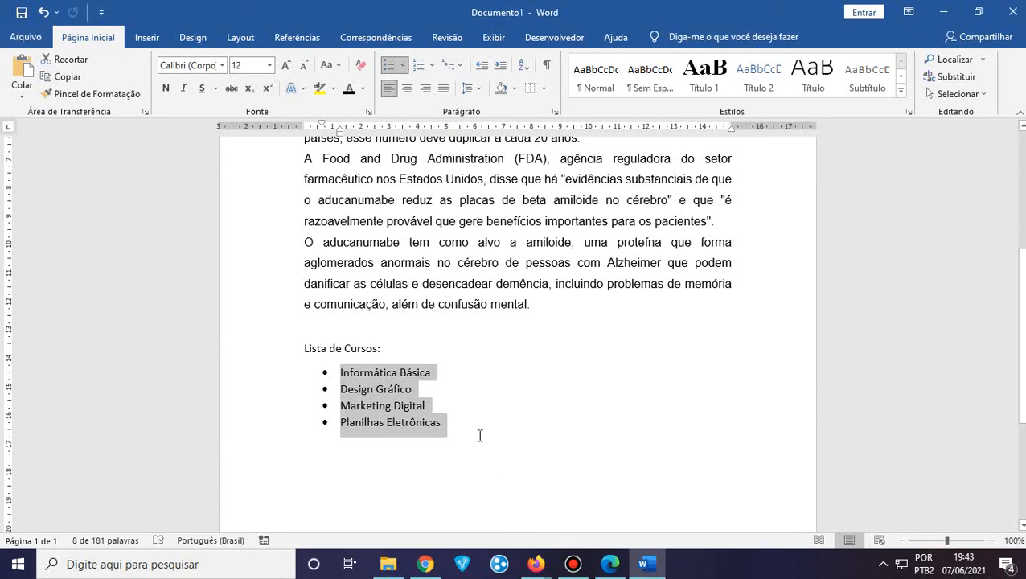
Look at the Numbering library without applying a format, then deselect the list
{"action": "left_click", "coordinate": [431, 66]}
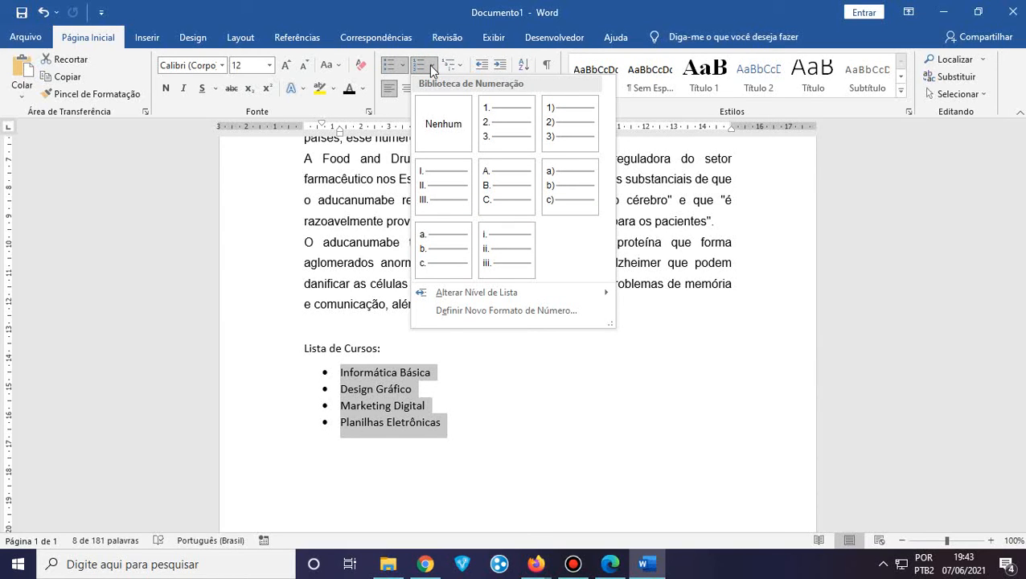
{"action": "left_click", "coordinate": [382, 7]}
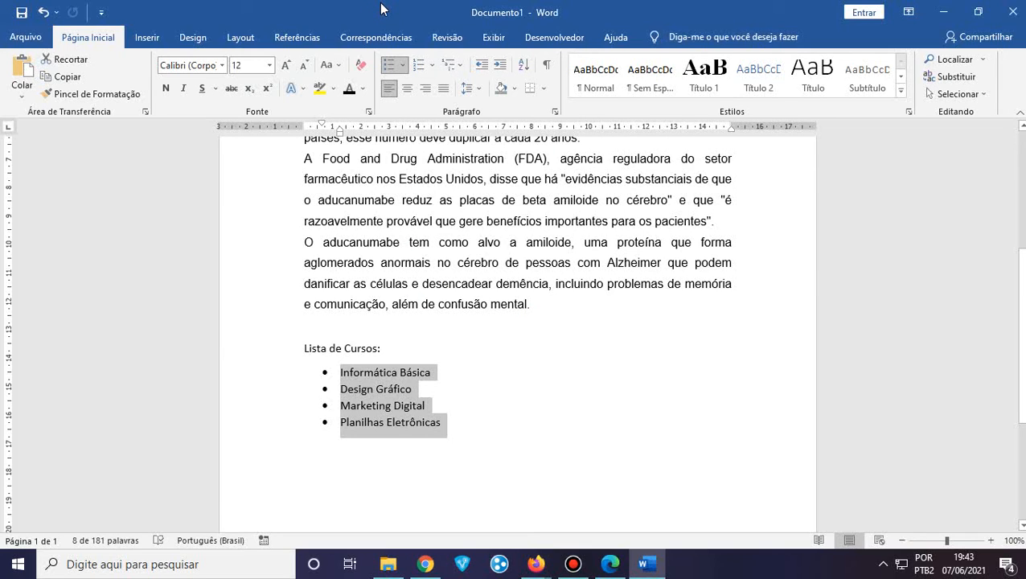
{"action": "left_click", "coordinate": [367, 452]}
{"action": "left_click", "coordinate": [472, 417]}
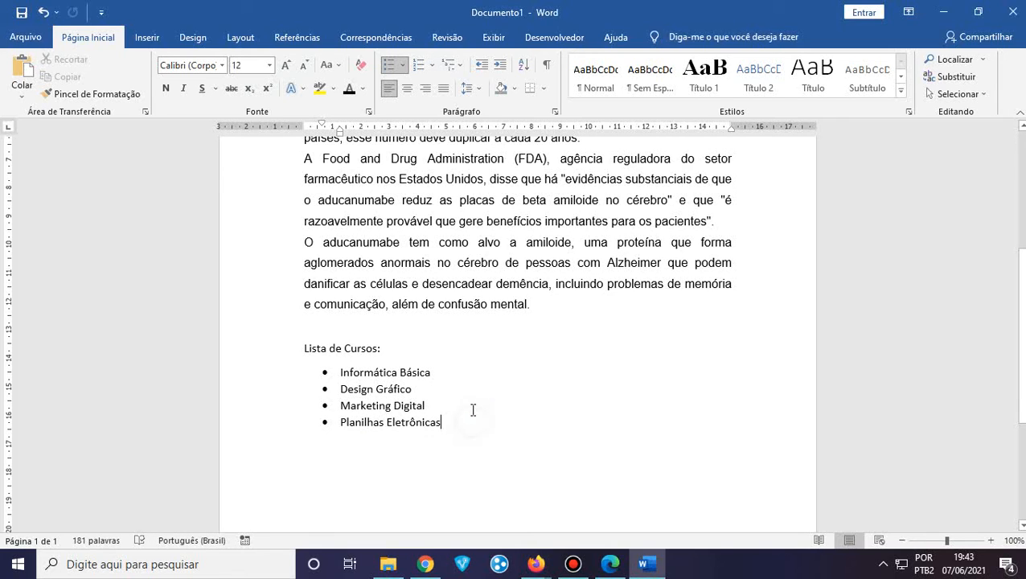
{"action": "key", "text": "Return"}
{"action": "key", "text": "BackSpace"}
{"action": "key", "text": "Return"}
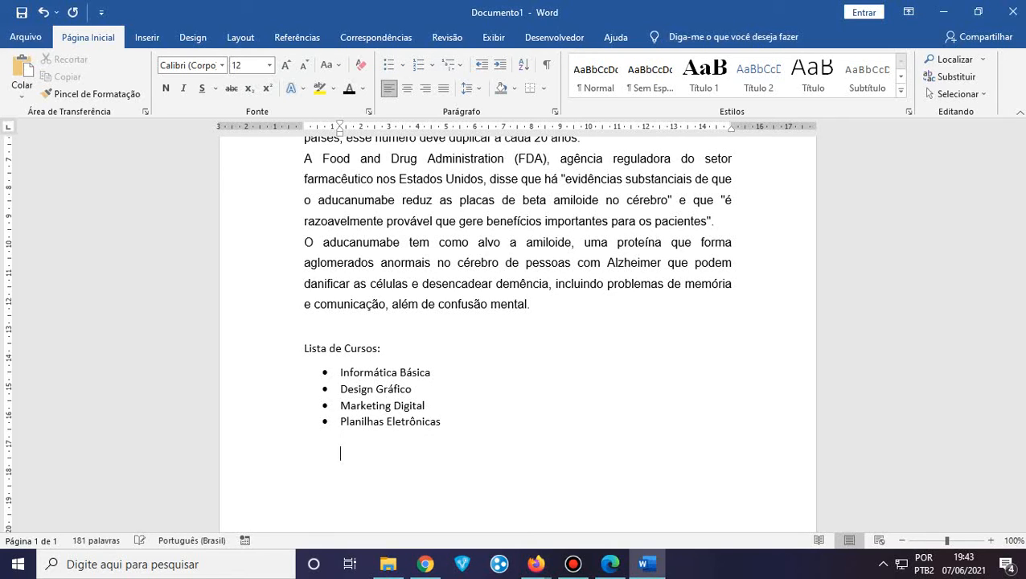
{"action": "left_click", "coordinate": [456, 425]}
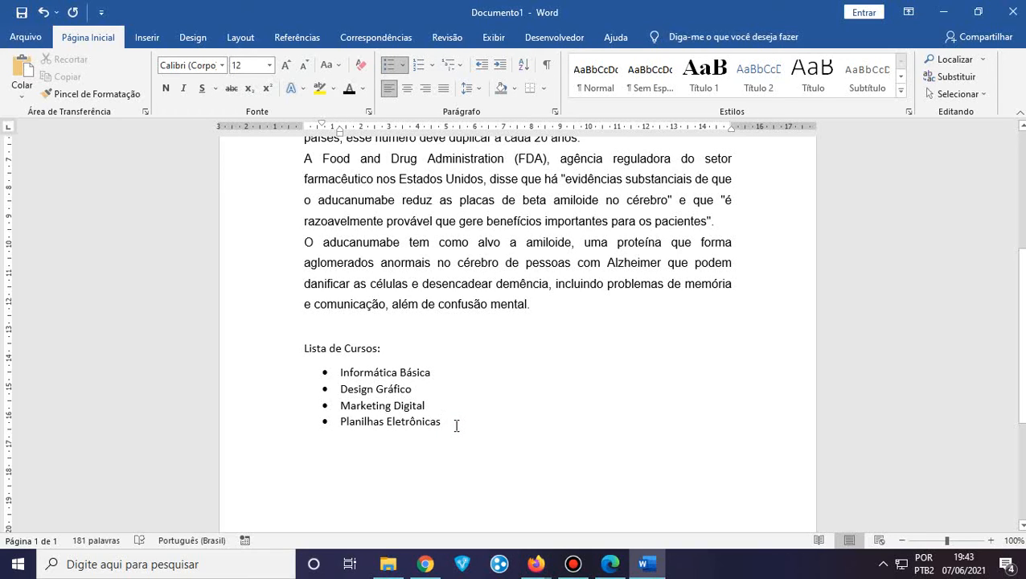
{"action": "key", "text": "Return"}
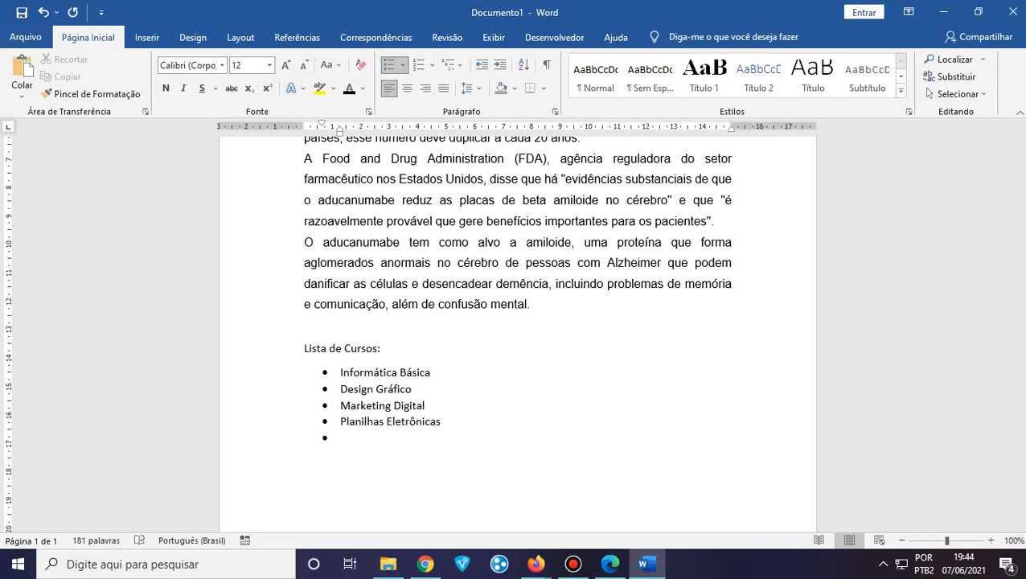
{"action": "key", "text": "BackSpace"}
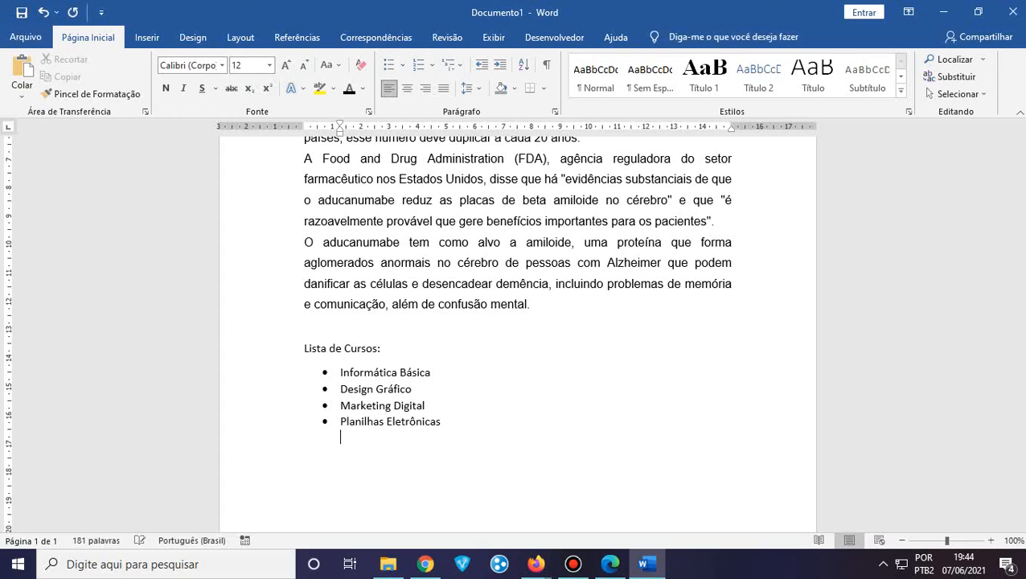
{"action": "left_click_drag", "start_coordinate": [448, 422], "coordinate": [305, 374]}
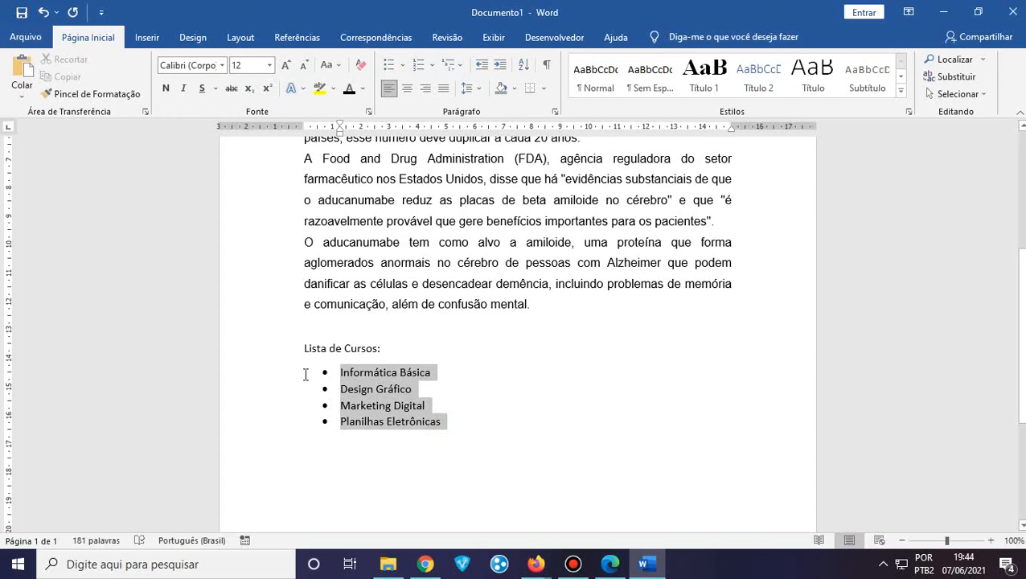
Delete the course items, round-bullet the empty line and type 'Informática Básica'
{"action": "key", "text": "Delete"}
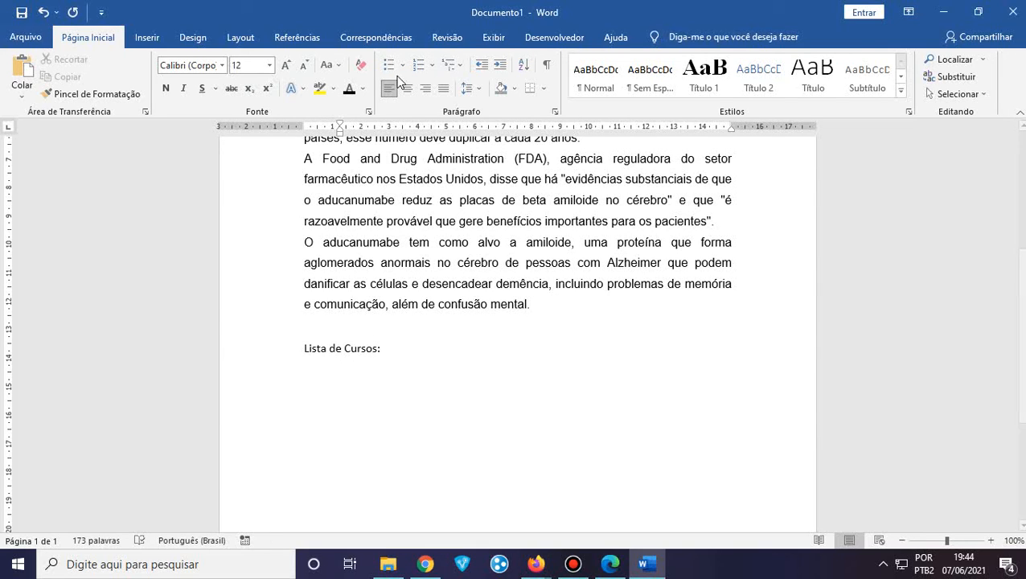
{"action": "left_click", "coordinate": [404, 65]}
{"action": "left_click", "coordinate": [403, 111]}
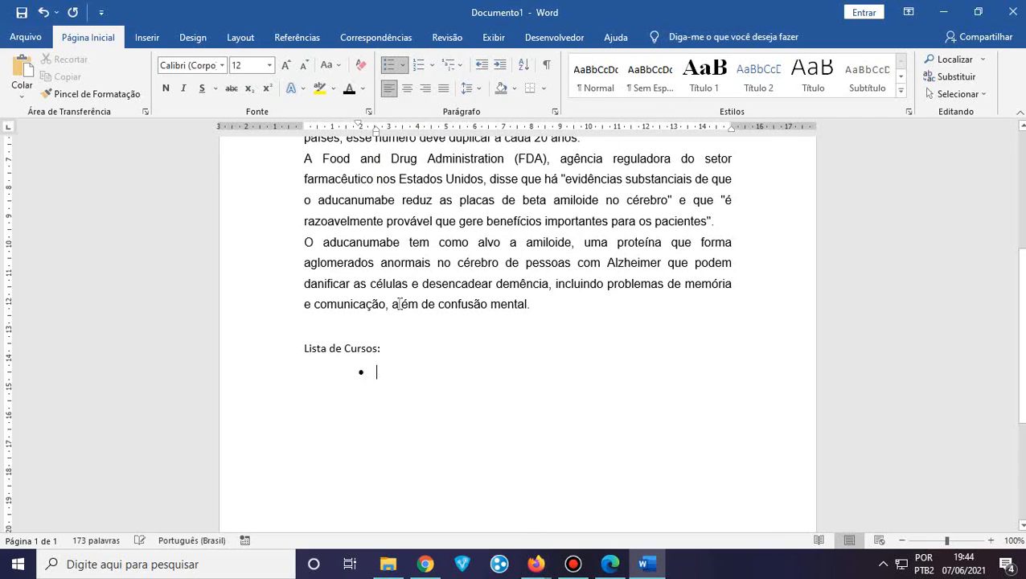
{"action": "type", "text": "I"}
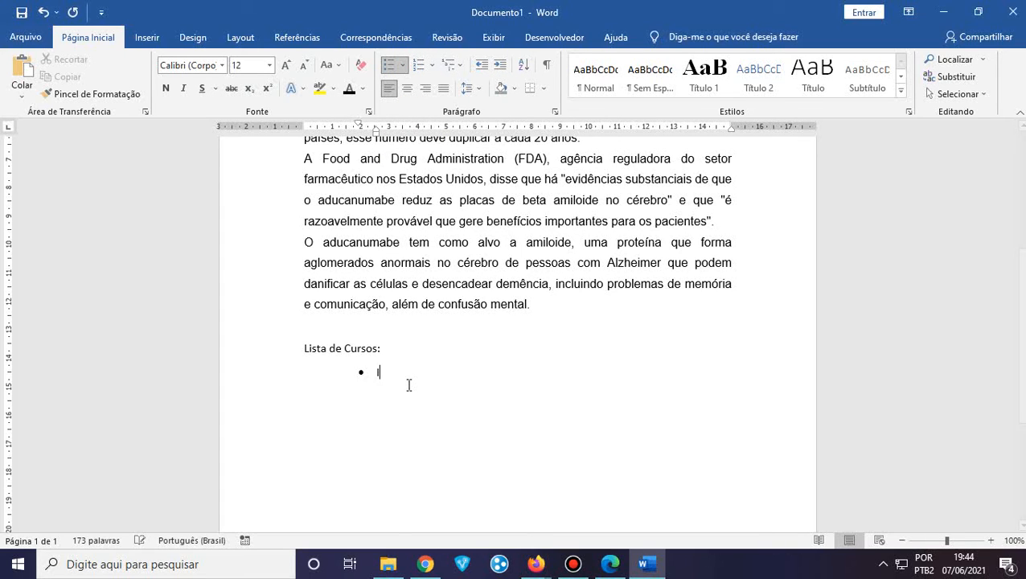
{"action": "type", "text": "nformática Básica"}
{"action": "key", "text": "Return"}
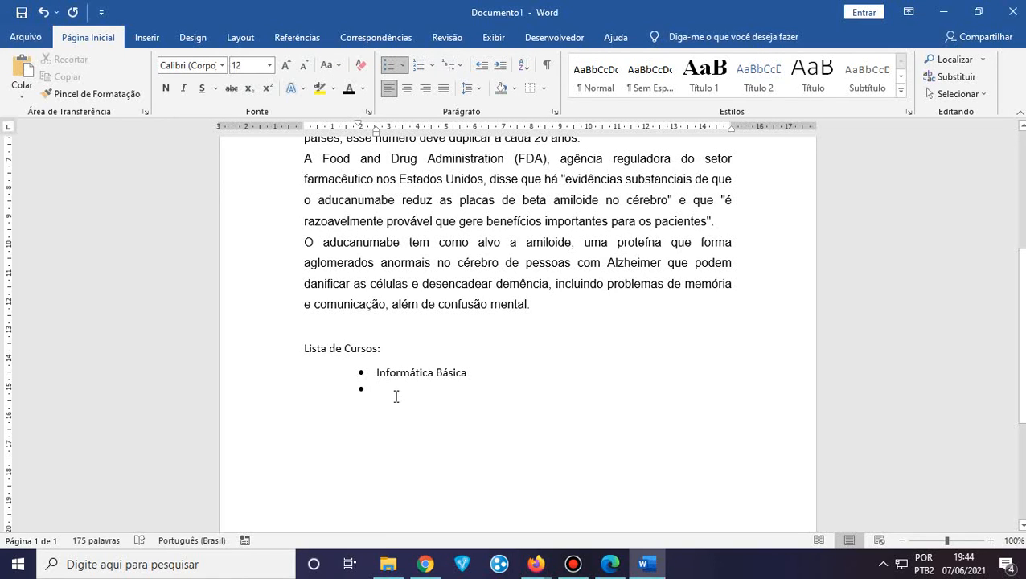
Remove the typed item, then undo back to the four-item round-bulleted course list
{"action": "left_click_drag", "start_coordinate": [391, 391], "coordinate": [370, 373]}
{"action": "key", "text": "ctrl+c"}
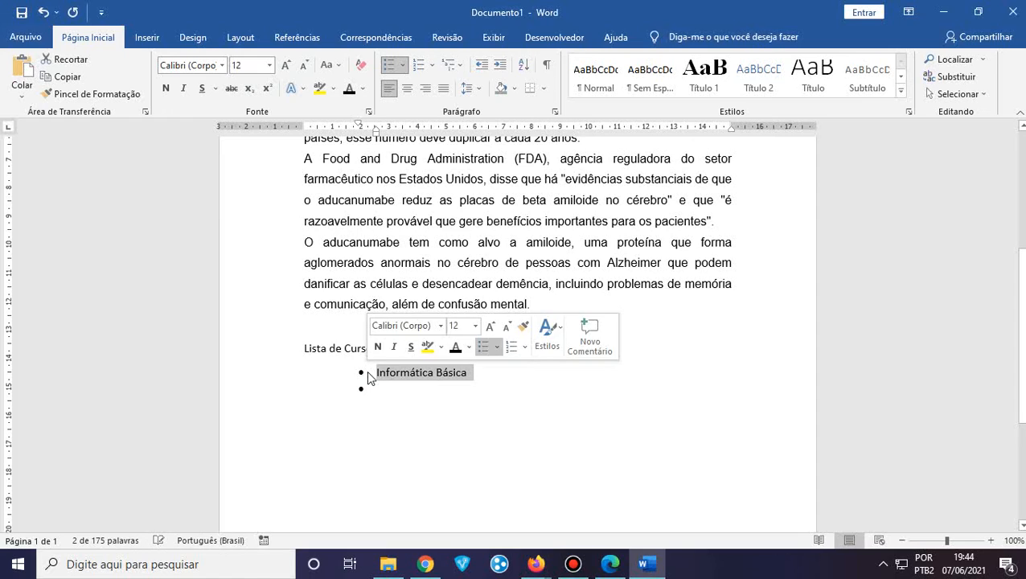
{"action": "key", "text": "Delete"}
{"action": "key", "text": "BackSpace"}
{"action": "key", "text": "BackSpace"}
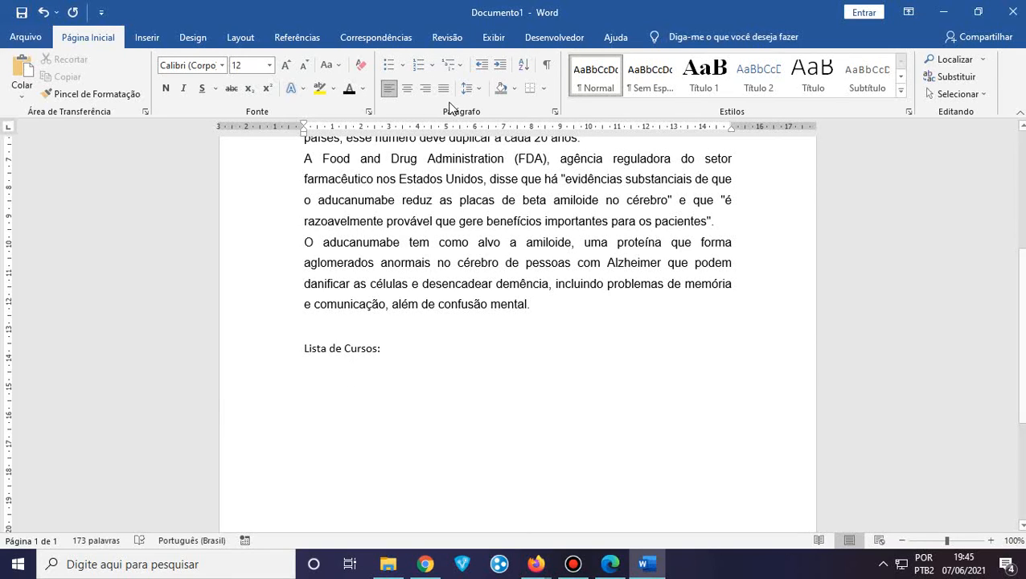
{"action": "key", "text": "ctrl+shift+l"}
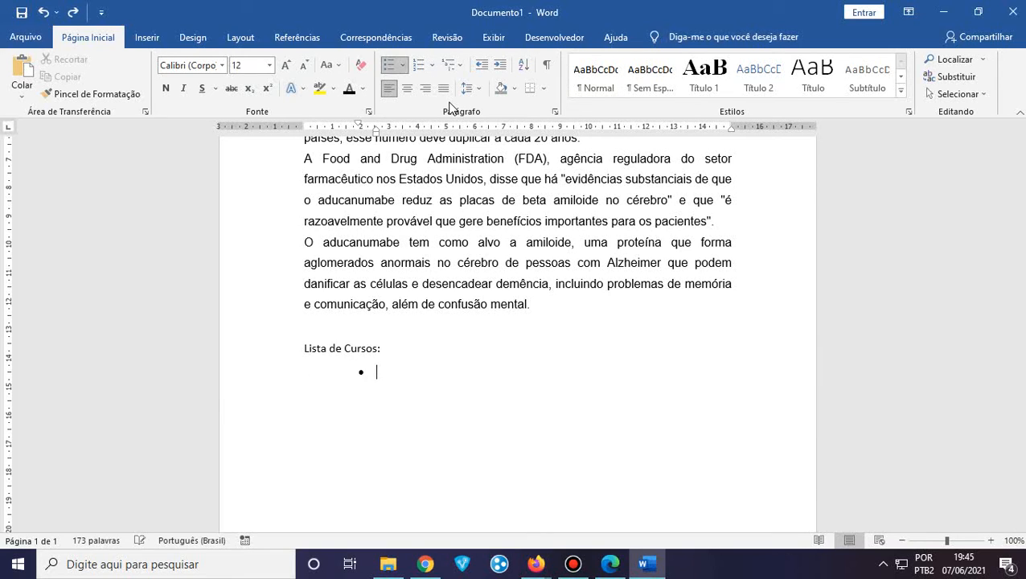
{"action": "key", "text": "ctrl+v"}
{"action": "key", "text": "ctrl+z"}
{"action": "key", "text": "ctrl+z"}
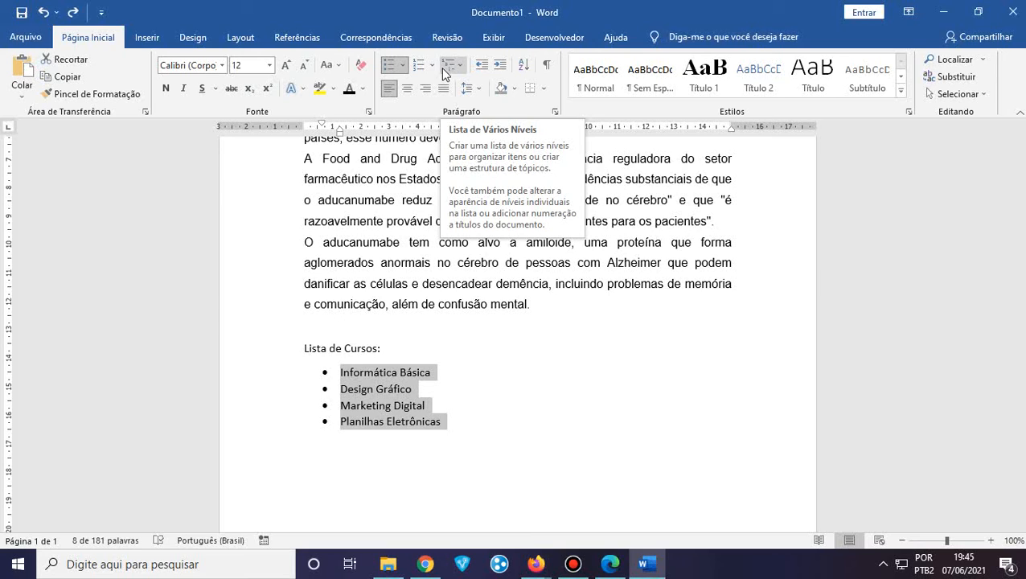
With the bulleted course list in place, open the Numeração formats library
{"action": "left_click", "coordinate": [449, 394]}
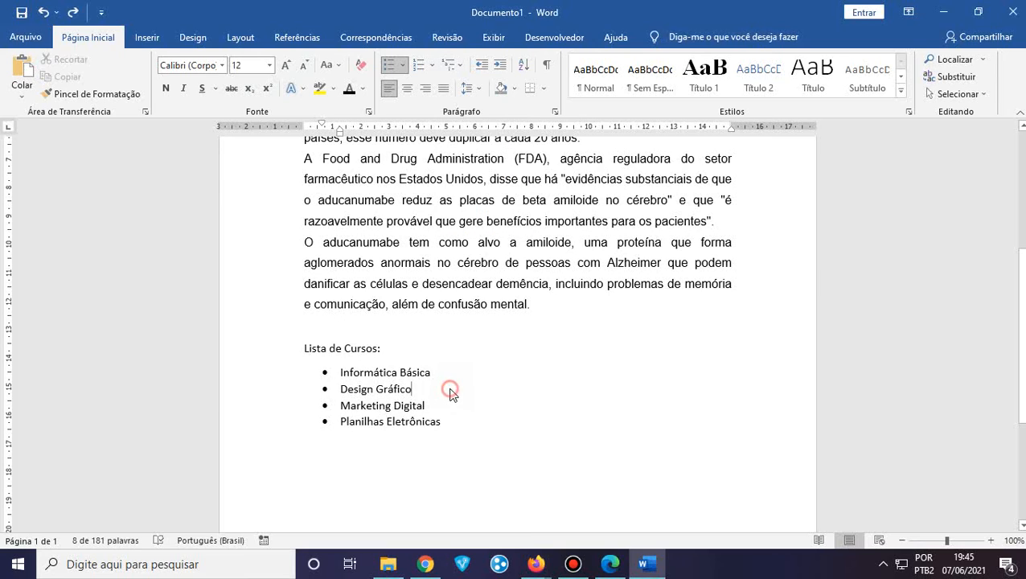
{"action": "left_click", "coordinate": [432, 69]}
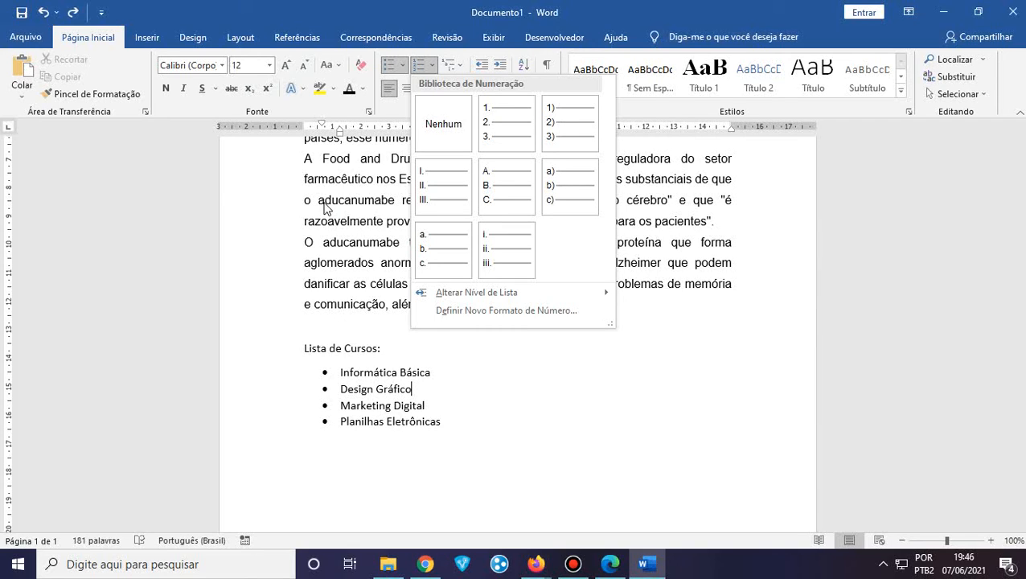
Apply the a. b. c. Numeração format so the four courses are lettered a. to d
{"action": "left_click", "coordinate": [450, 432]}
{"action": "left_click_drag", "start_coordinate": [456, 427], "coordinate": [338, 370]}
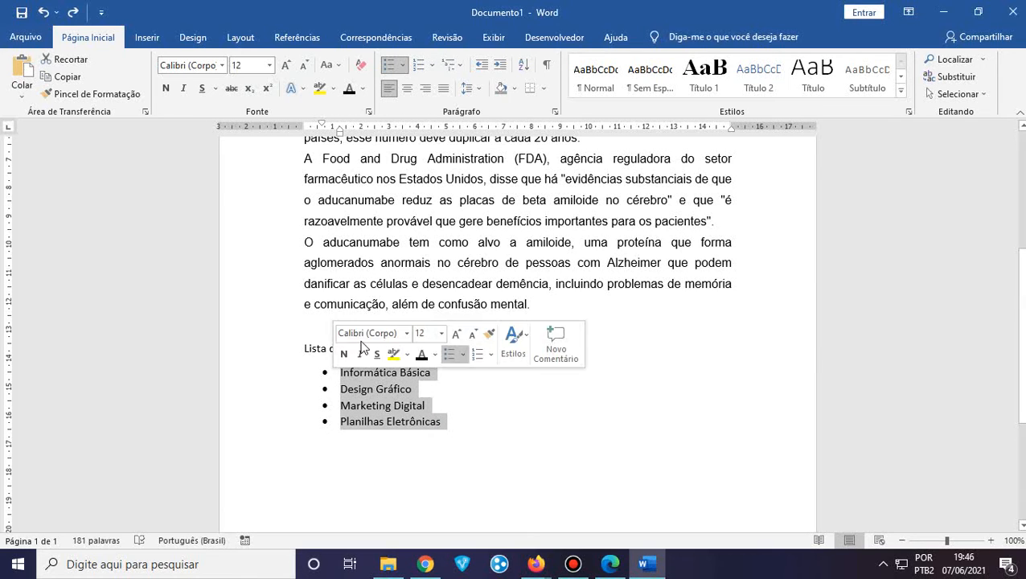
{"action": "left_click", "coordinate": [431, 66]}
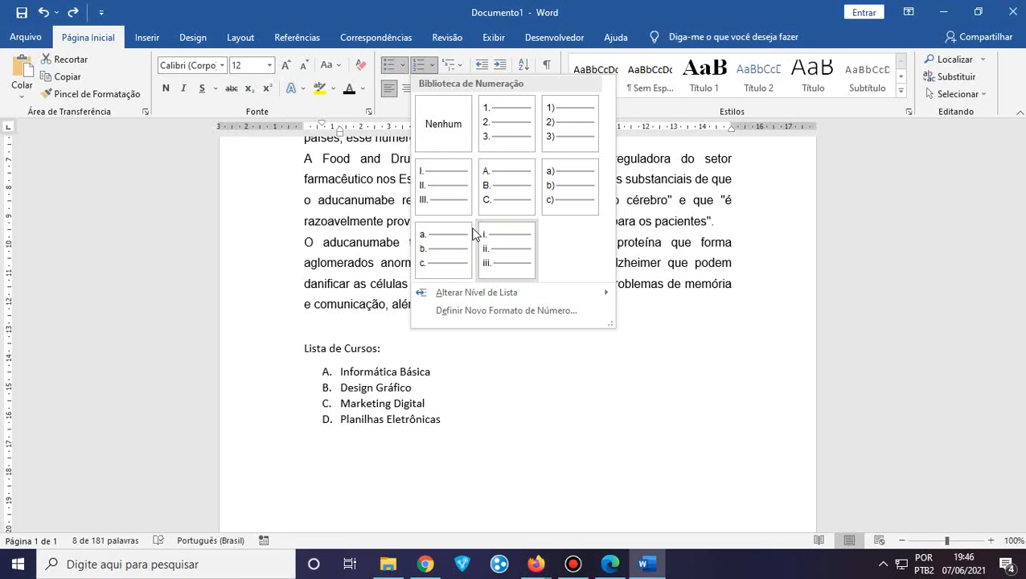
{"action": "left_click", "coordinate": [448, 262]}
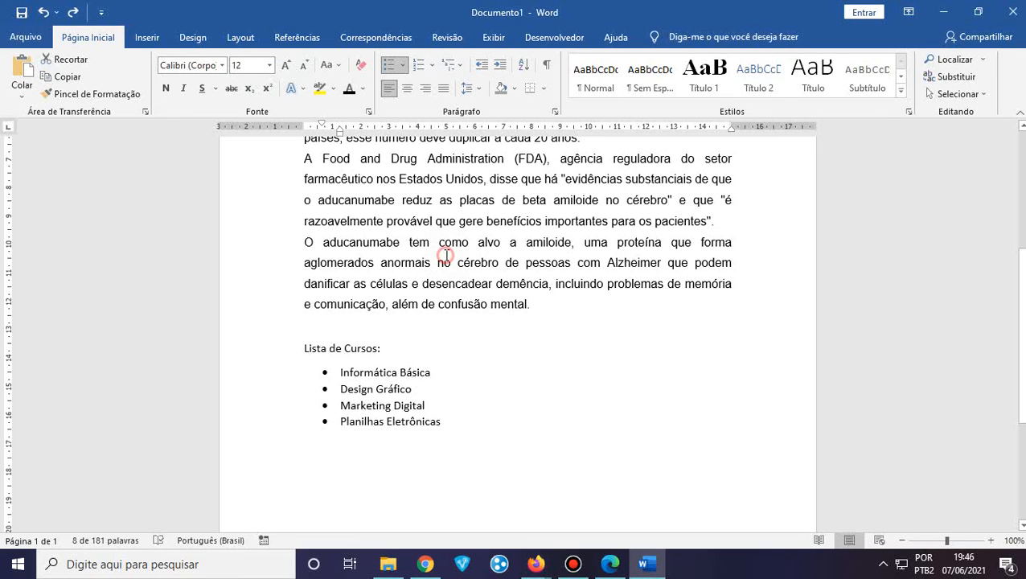
{"action": "left_click", "coordinate": [465, 434]}
{"action": "left_click_drag", "start_coordinate": [470, 430], "coordinate": [344, 378]}
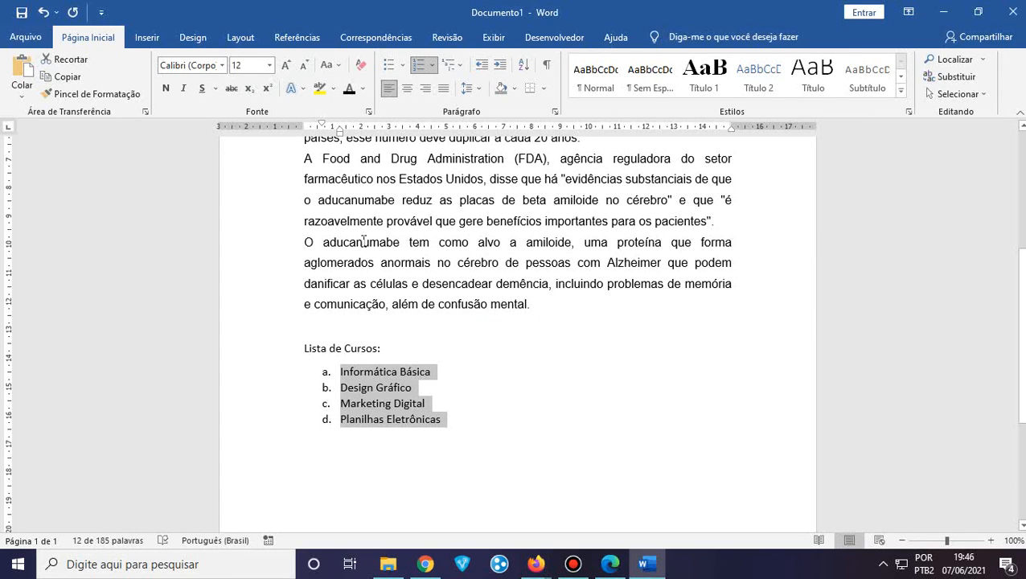
{"action": "left_click", "coordinate": [475, 415]}
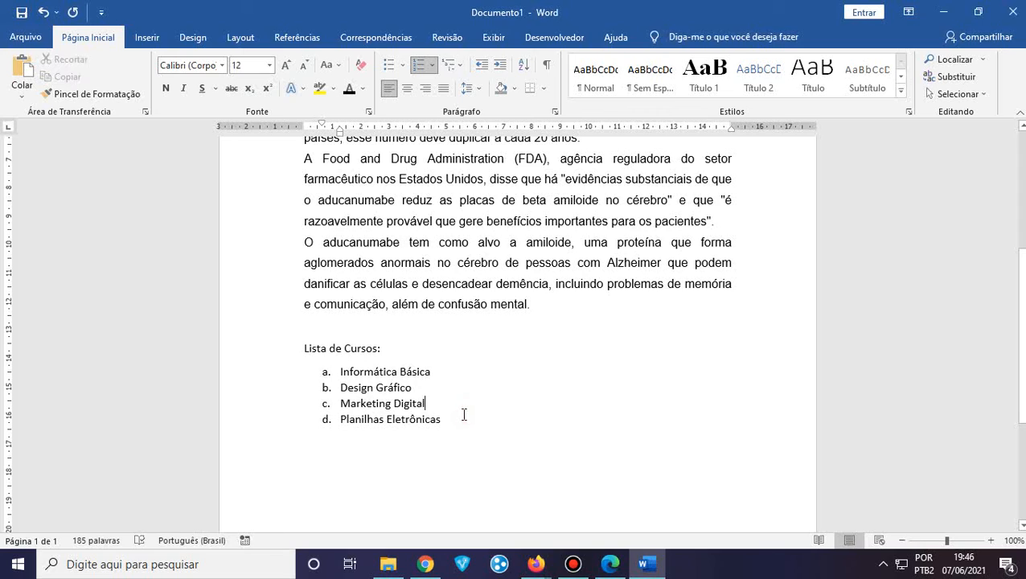
{"action": "left_click", "coordinate": [461, 419]}
Add an empty item e. after Planilhas Eletrônicas, then select the list and open Classificar
{"action": "key", "text": "Return"}
{"action": "left_click", "coordinate": [461, 66]}
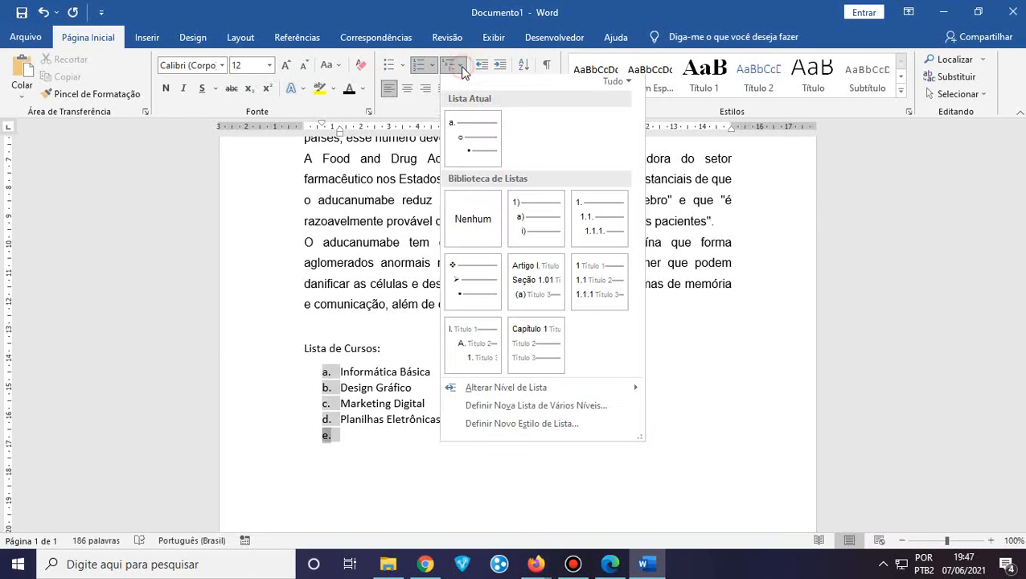
{"action": "left_click", "coordinate": [465, 69]}
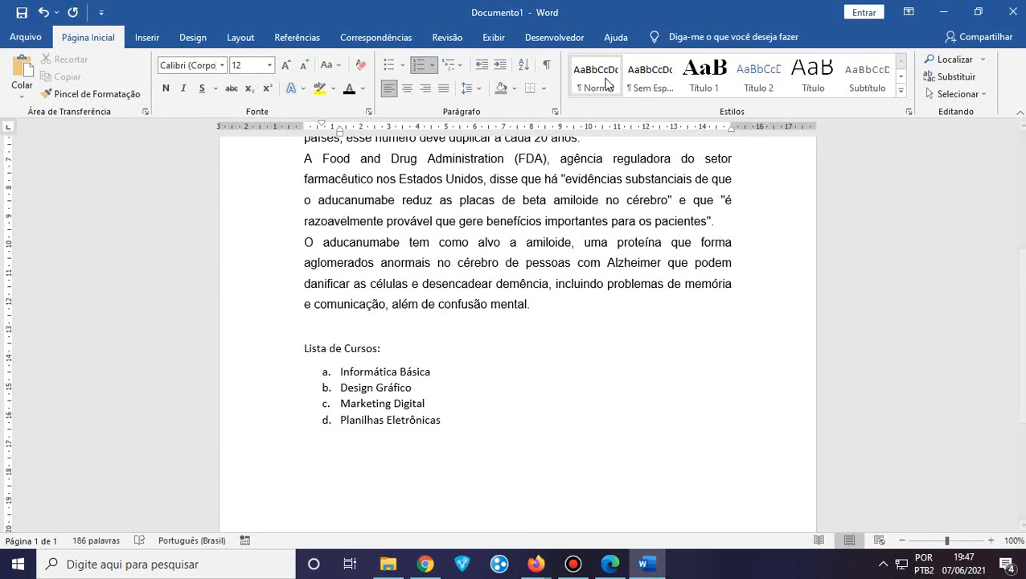
{"action": "left_click_drag", "start_coordinate": [453, 428], "coordinate": [339, 371]}
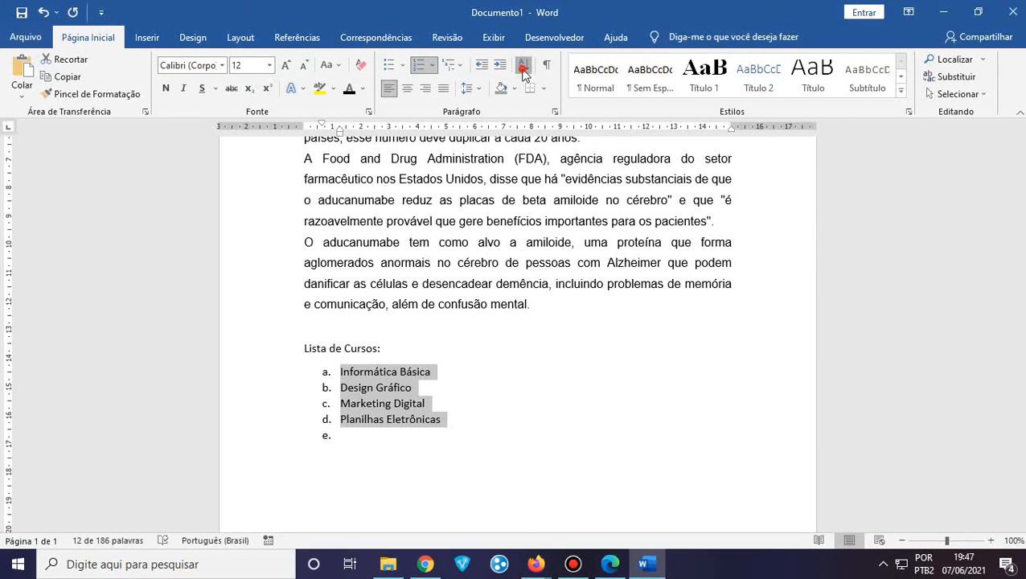
{"action": "left_click", "coordinate": [523, 69]}
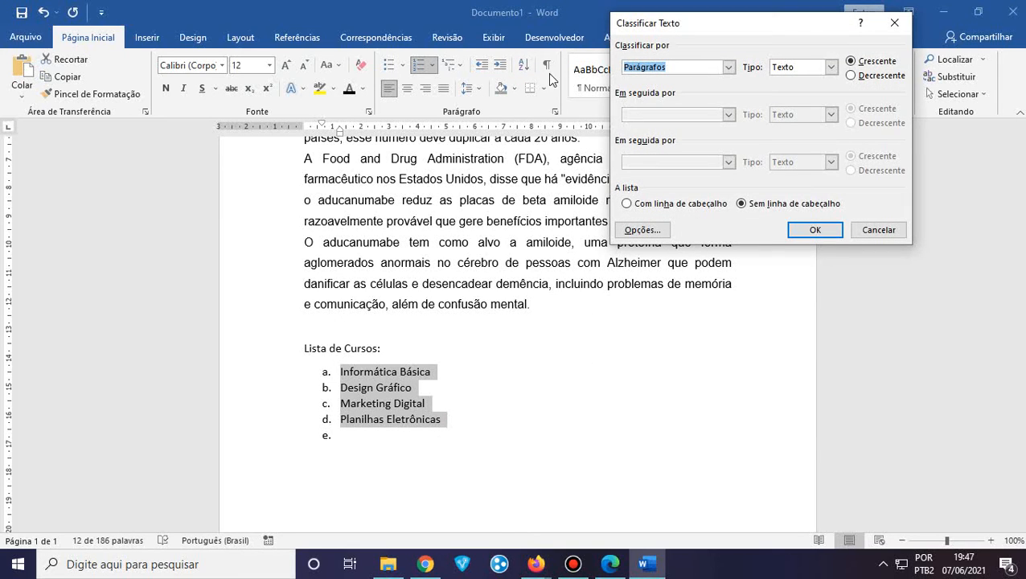
Close the sort dialog, delete the empty item e. and reselect the four courses
{"action": "left_click", "coordinate": [895, 22]}
{"action": "left_click", "coordinate": [354, 439]}
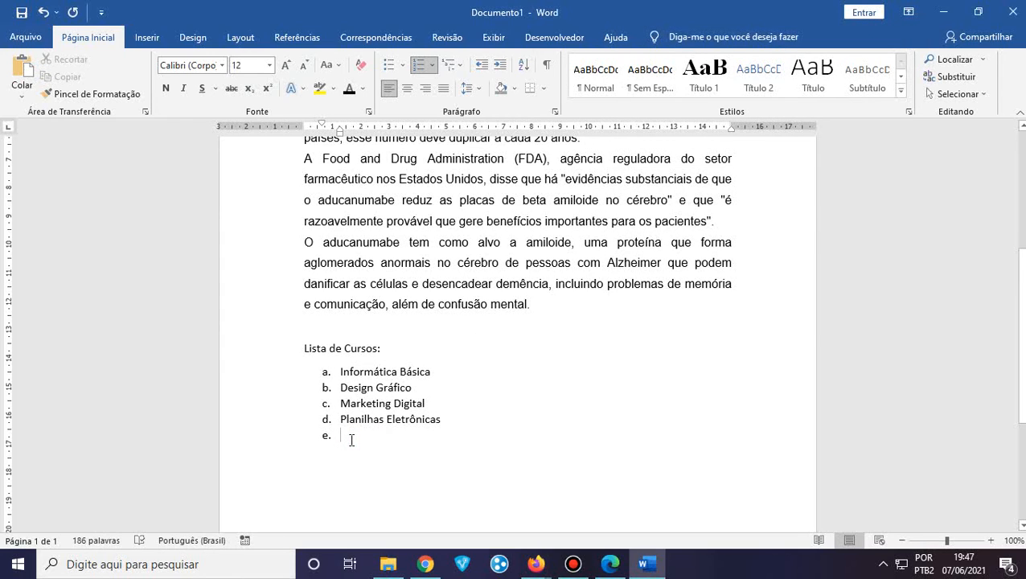
{"action": "key", "text": "BackSpace"}
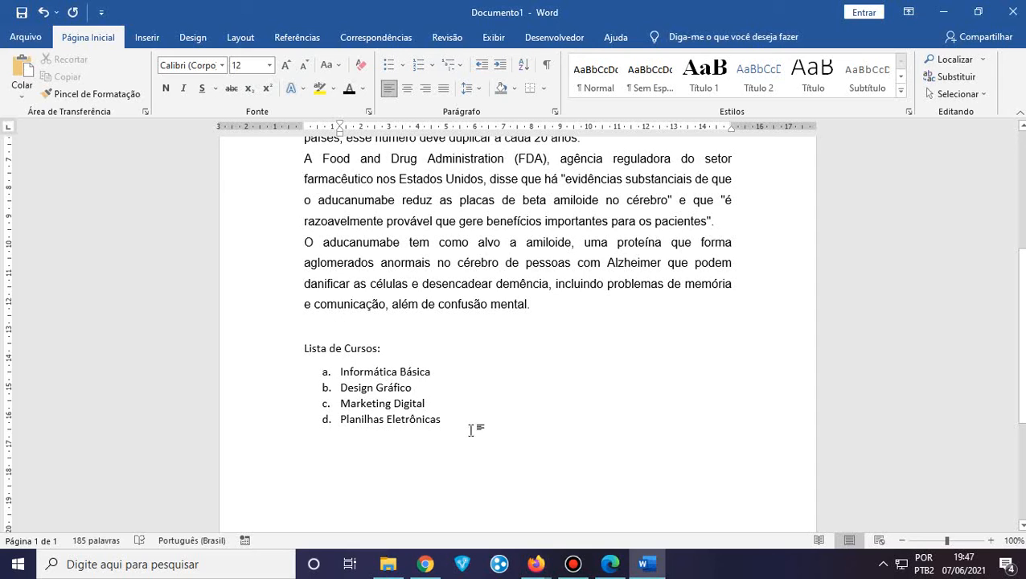
{"action": "left_click_drag", "start_coordinate": [456, 424], "coordinate": [329, 371]}
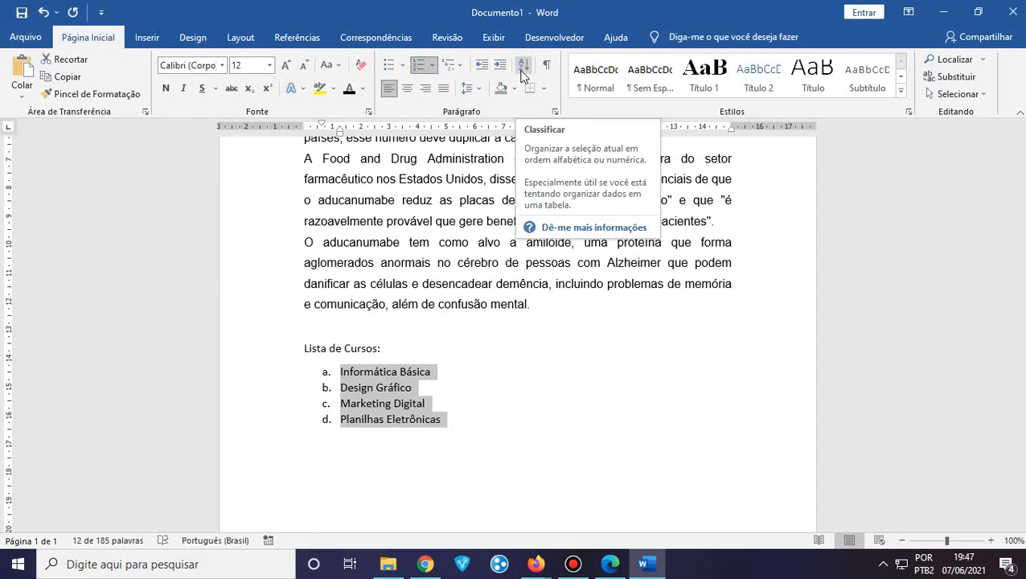
Sort the four courses by Parágrafos, as Texto, in Crescente order
{"action": "left_click", "coordinate": [523, 74]}
{"action": "left_click_drag", "start_coordinate": [729, 22], "coordinate": [663, 182]}
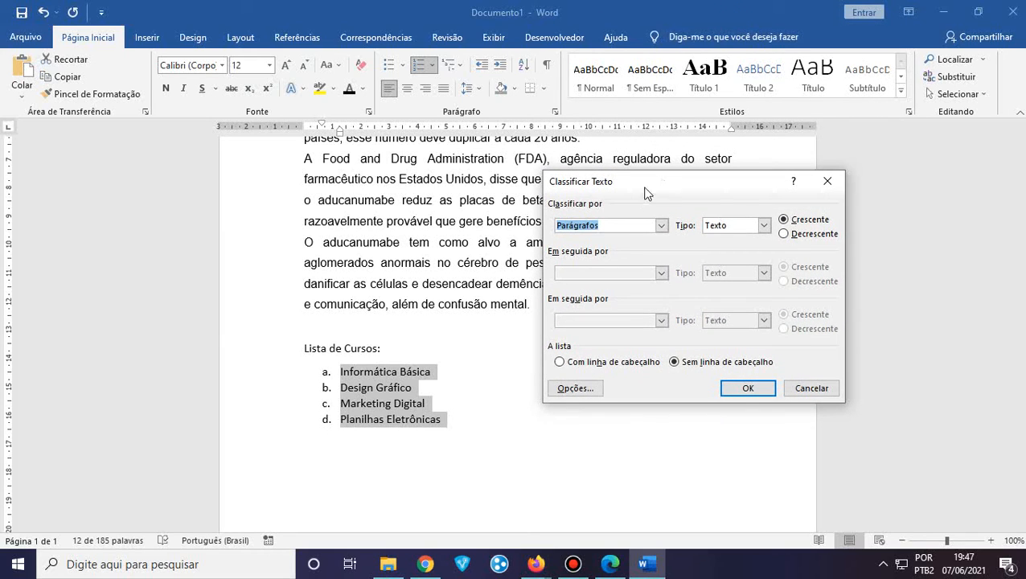
{"action": "left_click", "coordinate": [662, 227]}
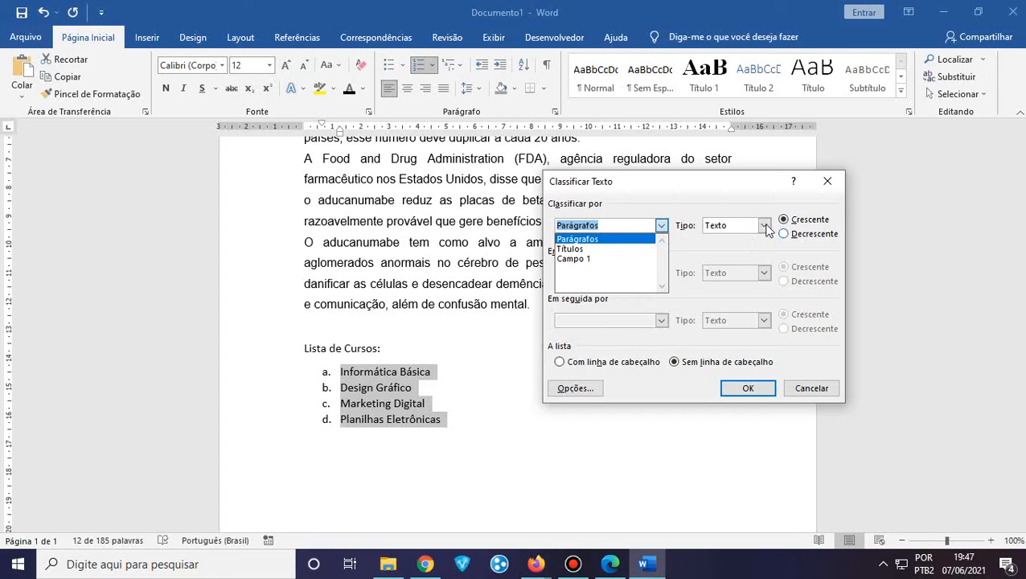
{"action": "left_click", "coordinate": [764, 230]}
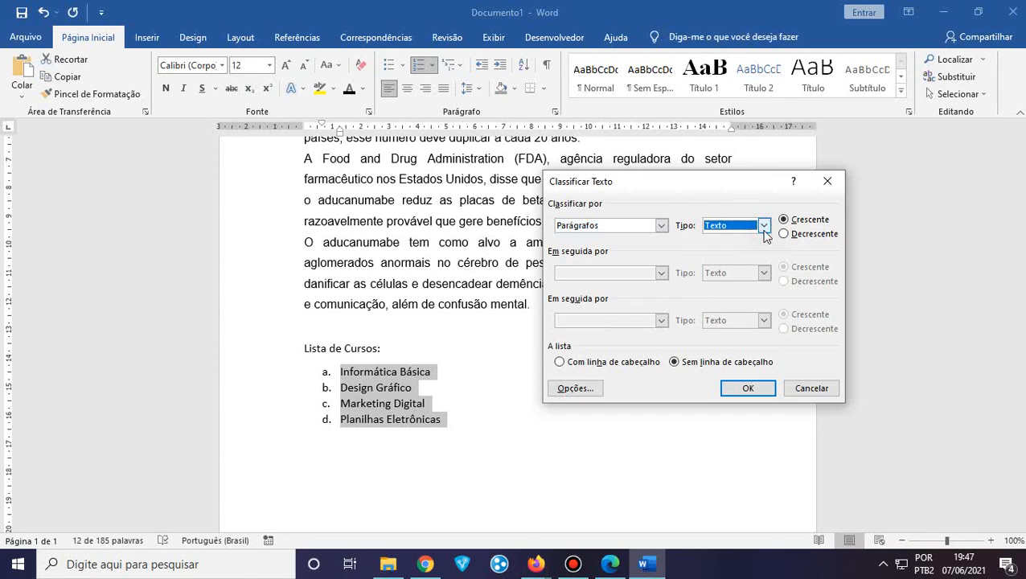
{"action": "left_click", "coordinate": [765, 227]}
{"action": "left_click", "coordinate": [764, 226]}
{"action": "left_click", "coordinate": [743, 389]}
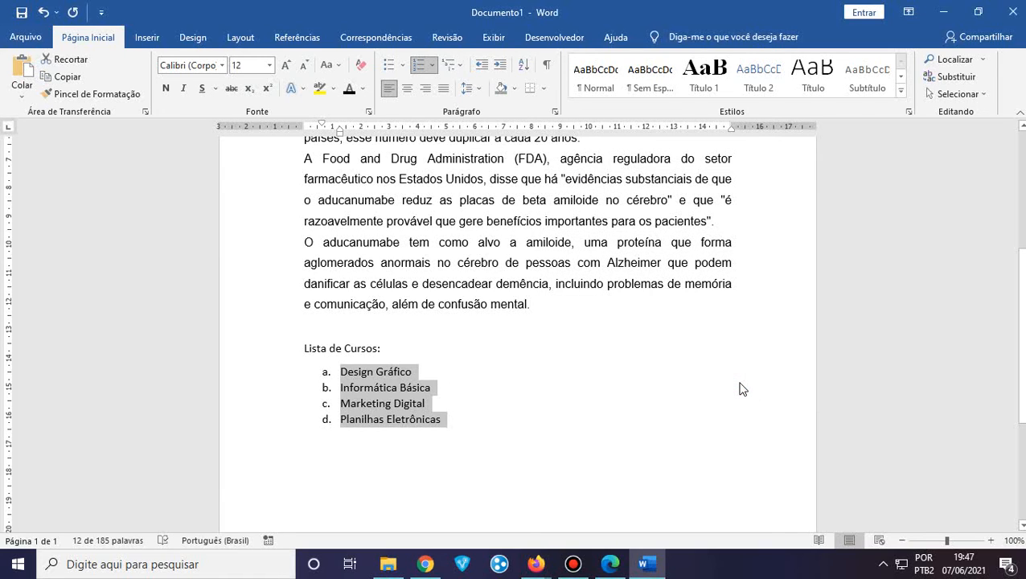
Reselect the four lettered course items from Design Gráfico to Planilhas Eletrônicas
{"action": "left_click", "coordinate": [344, 385]}
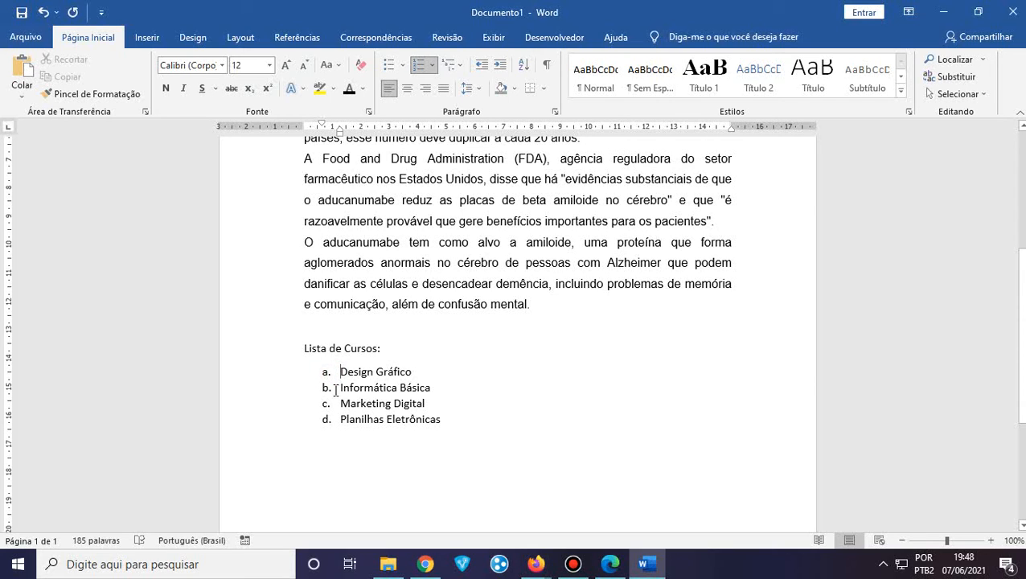
{"action": "double_click", "coordinate": [339, 433]}
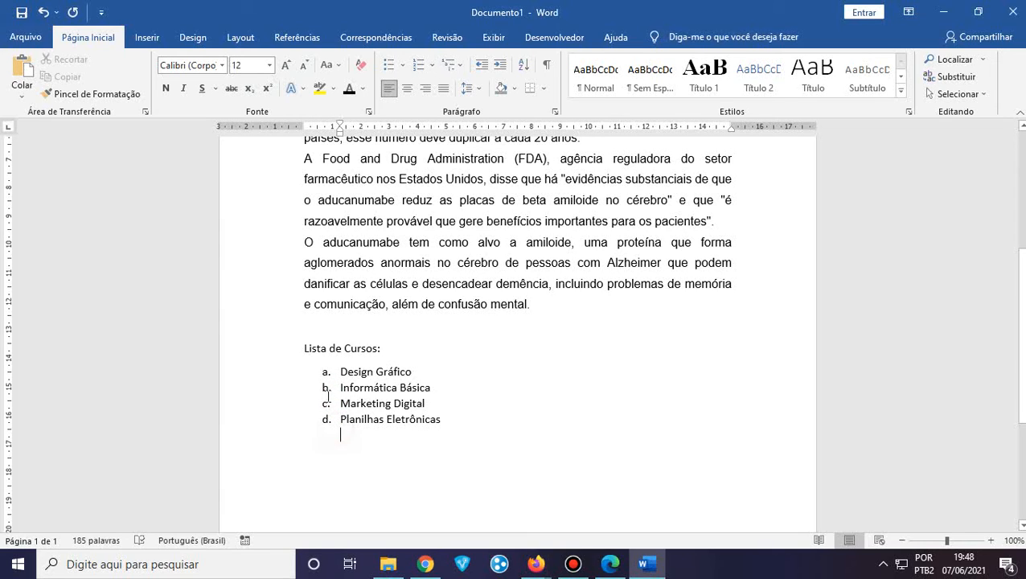
{"action": "left_click_drag", "start_coordinate": [332, 368], "coordinate": [346, 441]}
{"action": "left_click", "coordinate": [456, 344]}
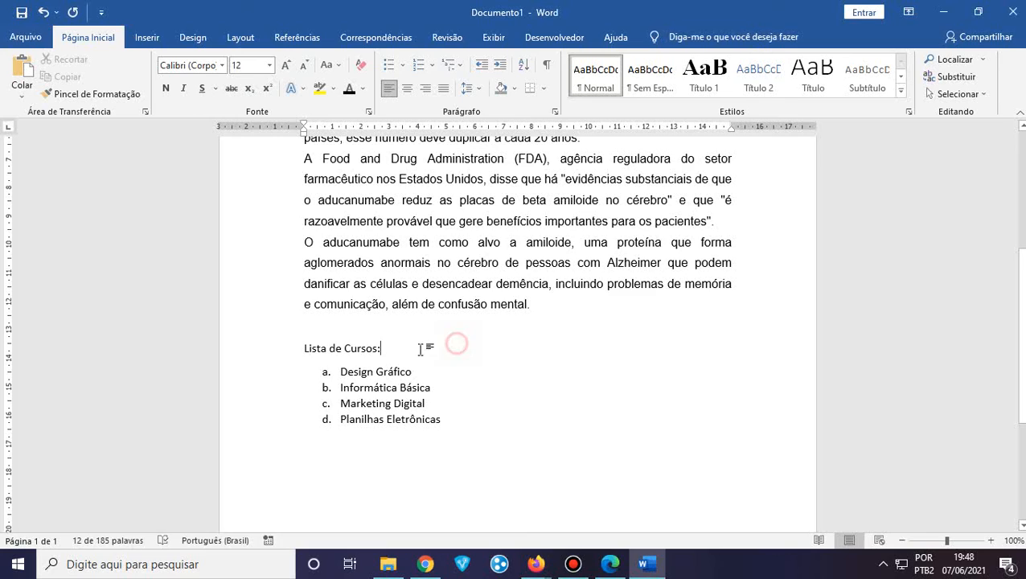
{"action": "left_click", "coordinate": [341, 372]}
{"action": "left_click_drag", "start_coordinate": [359, 374], "coordinate": [447, 418]}
{"action": "left_click", "coordinate": [383, 373]}
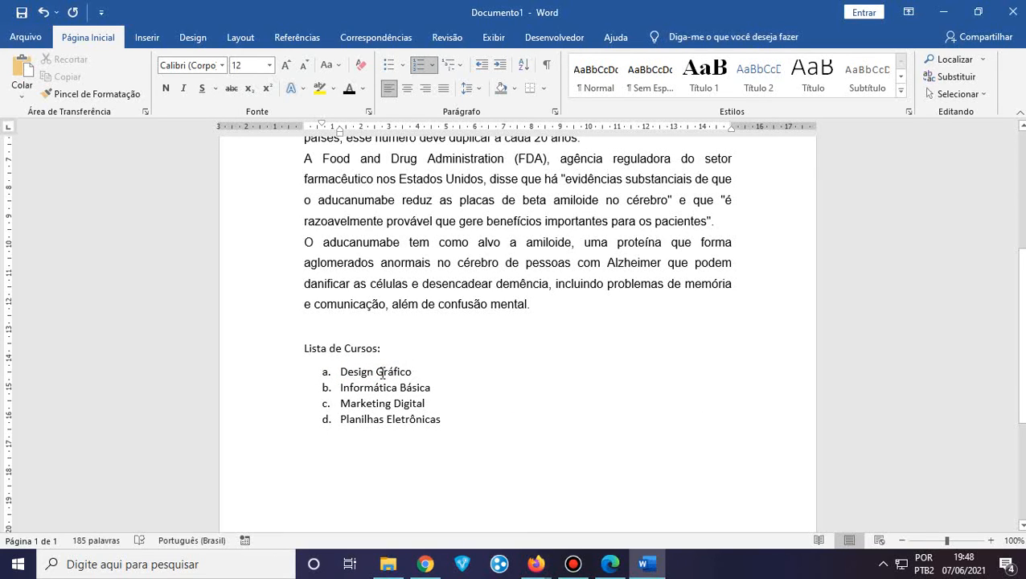
{"action": "left_click", "coordinate": [361, 392]}
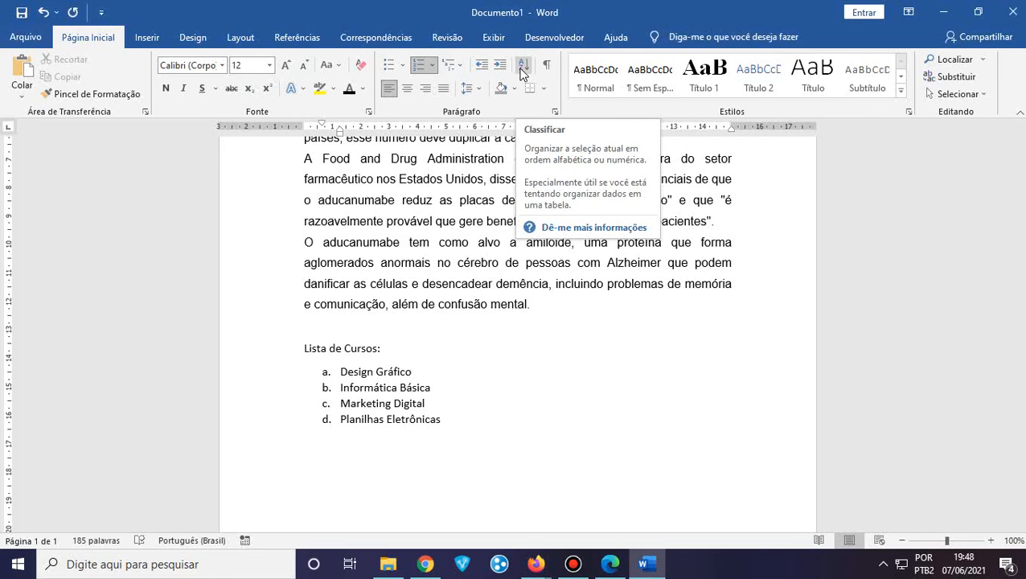
{"action": "left_click_drag", "start_coordinate": [446, 419], "coordinate": [346, 376]}
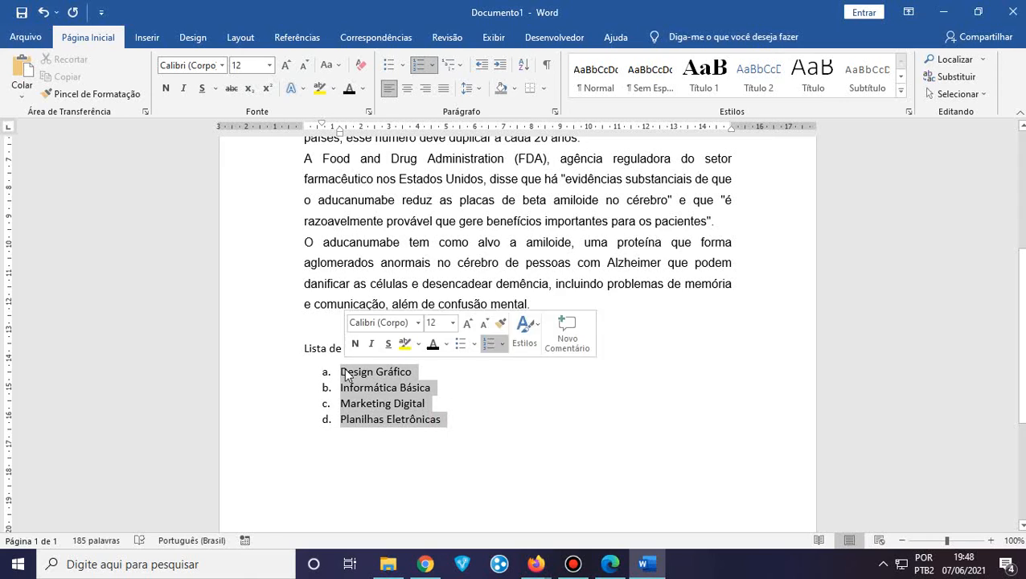
Re-sort the courses in Decrescente order, Planilhas Eletrônicas first and Design Gráfico last
{"action": "left_click", "coordinate": [523, 64]}
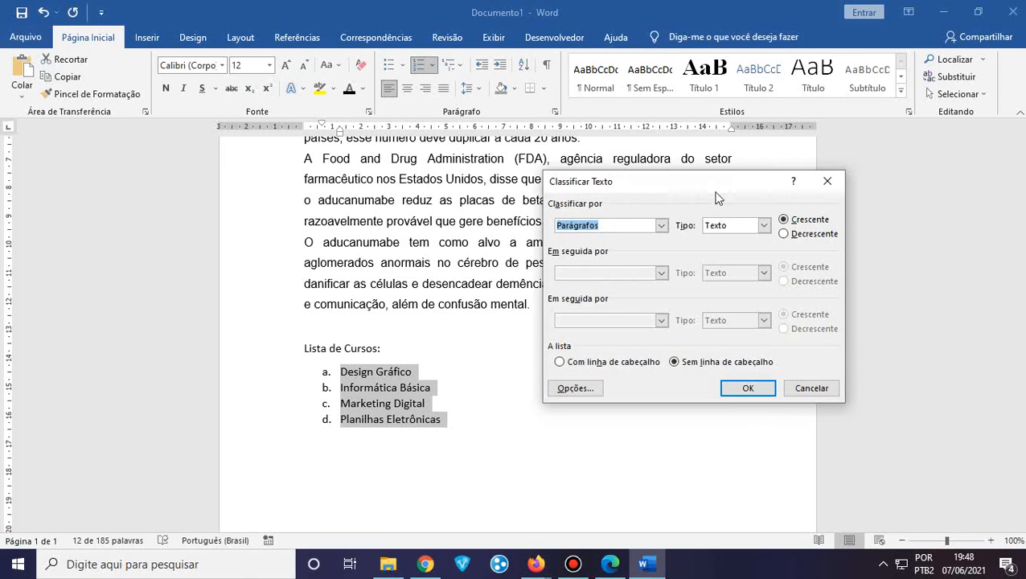
{"action": "left_click", "coordinate": [784, 234]}
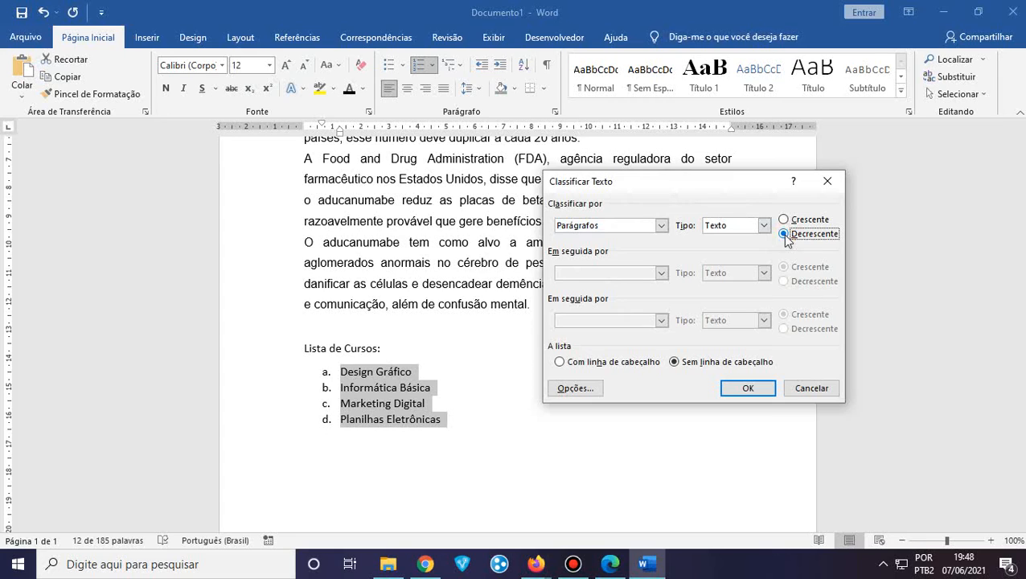
{"action": "left_click", "coordinate": [748, 390]}
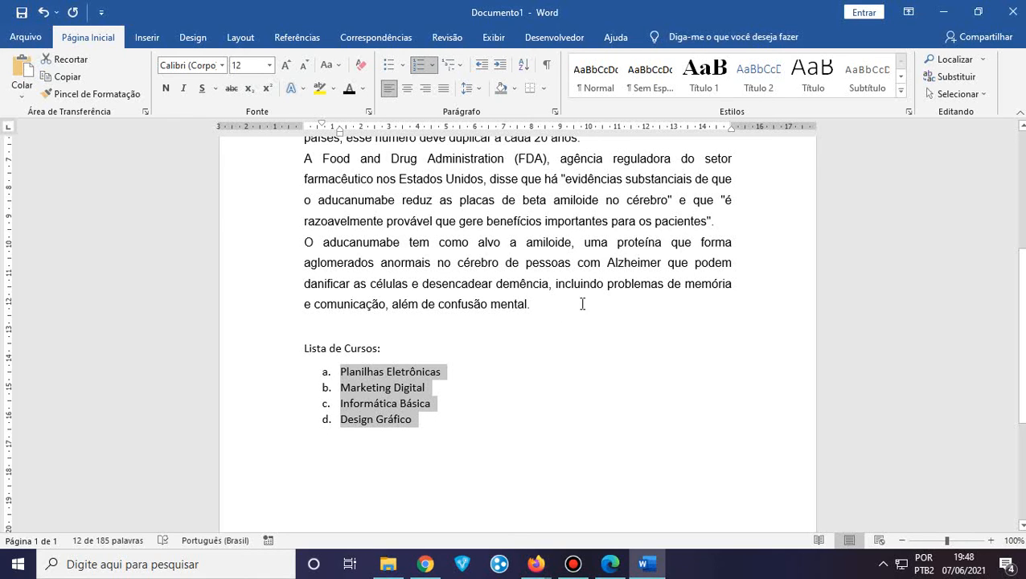
{"action": "scroll", "coordinate": [607, 315], "scroll_direction": "up", "scroll_amount": 2}
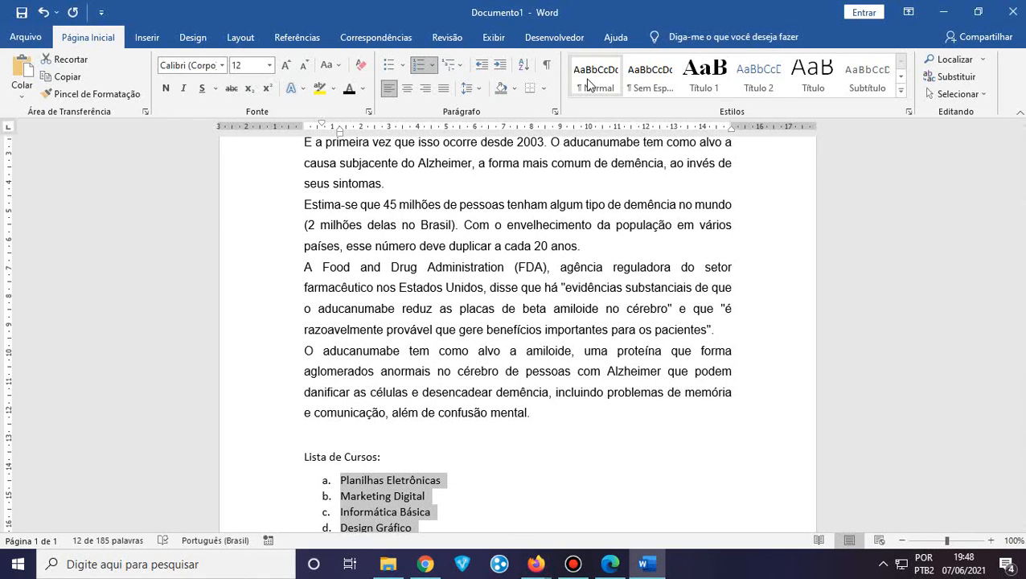
Place the cursor below the course list and preview Inserir > Imagens without inserting anything
{"action": "scroll", "coordinate": [535, 310], "scroll_direction": "down", "scroll_amount": 1}
{"action": "scroll", "coordinate": [535, 309], "scroll_direction": "down", "scroll_amount": 2}
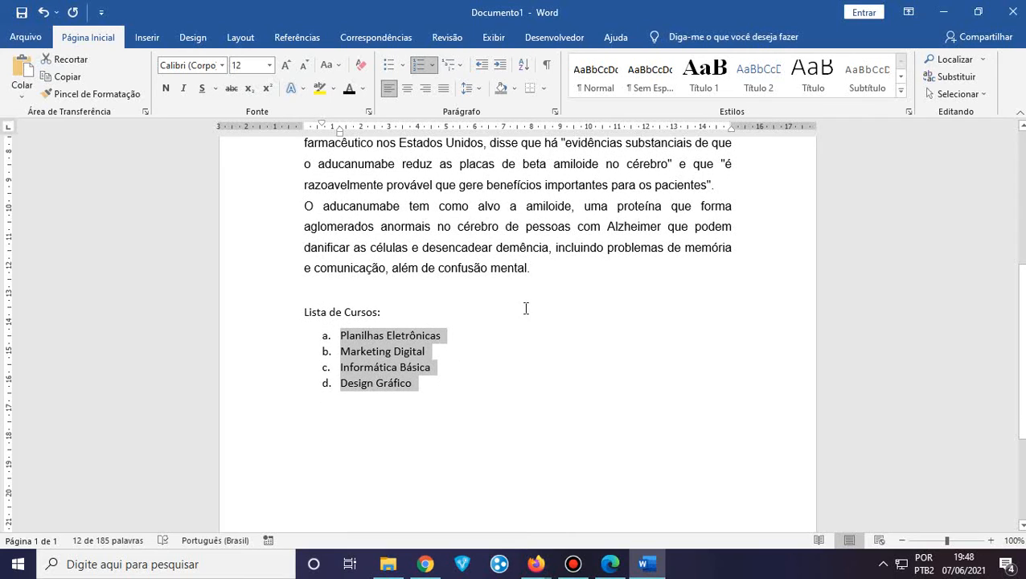
{"action": "left_click", "coordinate": [319, 408]}
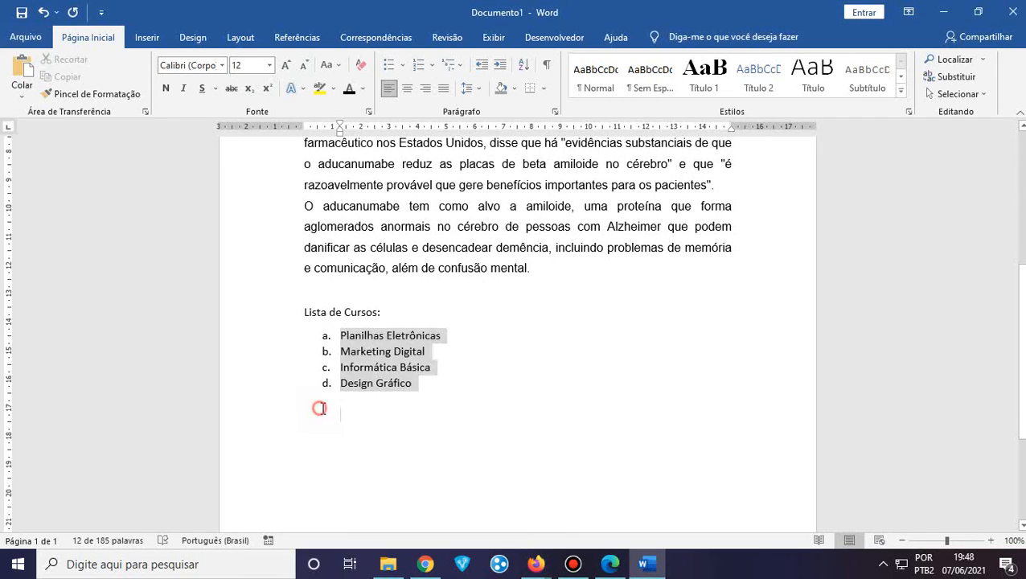
{"action": "left_click", "coordinate": [147, 38]}
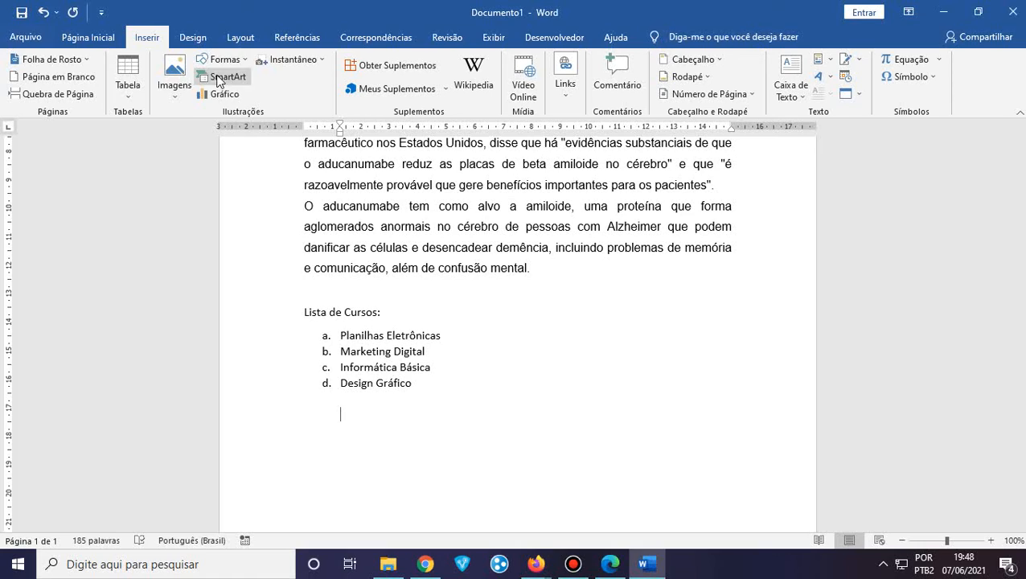
{"action": "left_click", "coordinate": [173, 100]}
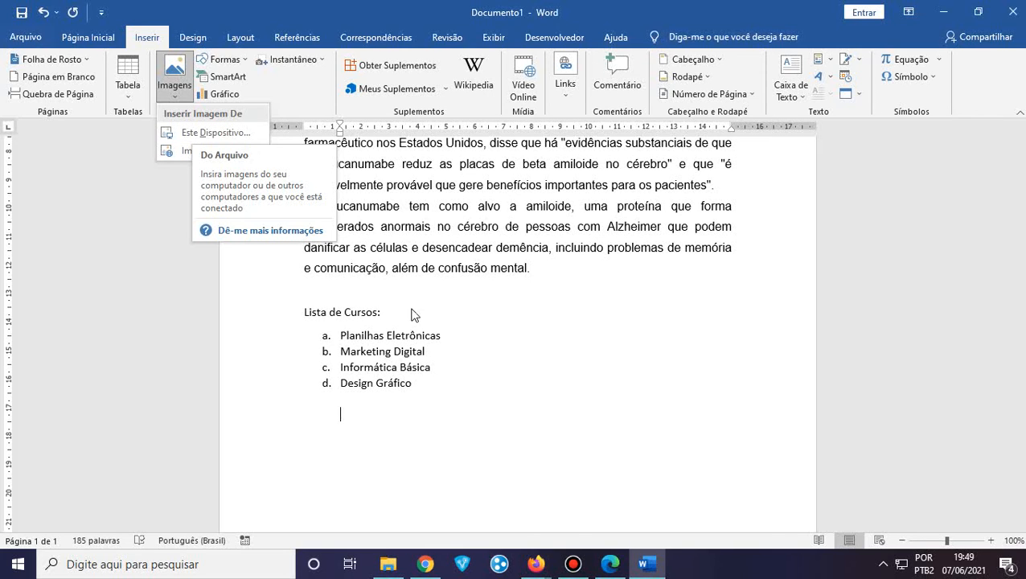
{"action": "left_click", "coordinate": [454, 412]}
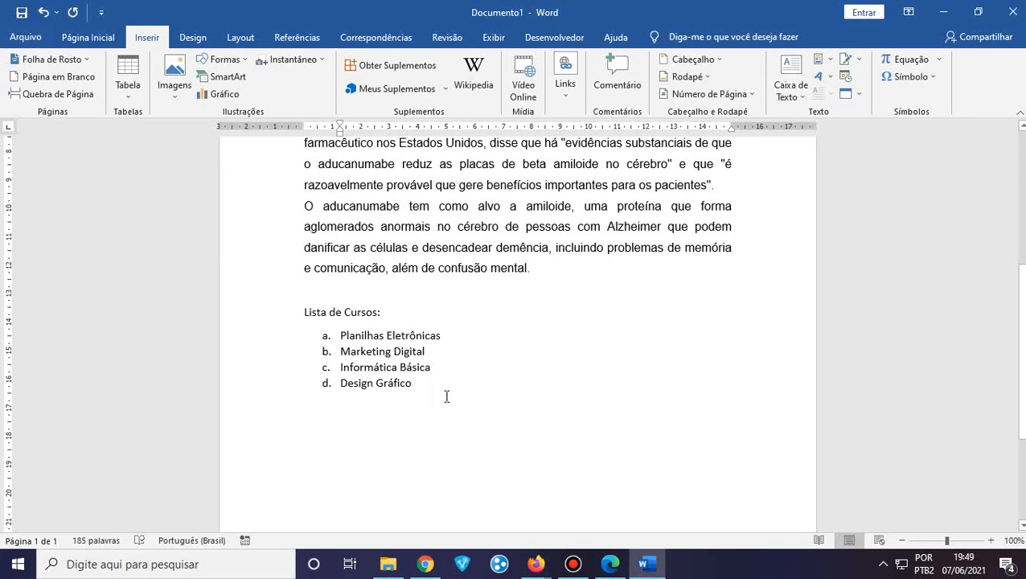
Copy the 'Na direção certa' volunteer photo from the Terra article in Chrome, then return to Word
{"action": "left_click", "coordinate": [426, 564]}
{"action": "scroll", "coordinate": [326, 297], "scroll_direction": "down", "scroll_amount": 5}
{"action": "scroll", "coordinate": [326, 298], "scroll_direction": "down", "scroll_amount": 3}
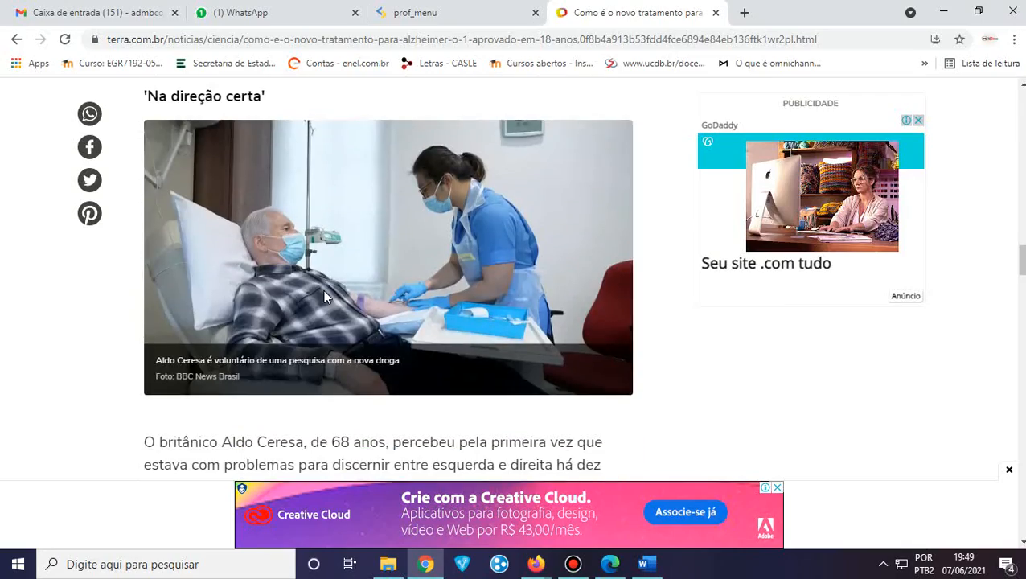
{"action": "scroll", "coordinate": [325, 298], "scroll_direction": "up", "scroll_amount": 3}
{"action": "scroll", "coordinate": [326, 297], "scroll_direction": "down", "scroll_amount": 3}
{"action": "scroll", "coordinate": [325, 291], "scroll_direction": "up", "scroll_amount": 10}
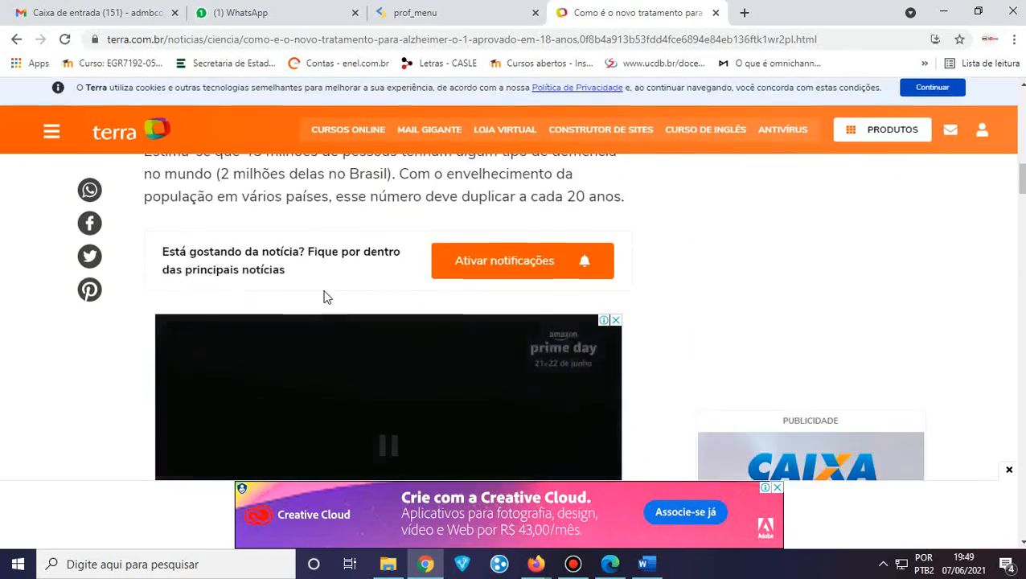
{"action": "scroll", "coordinate": [325, 292], "scroll_direction": "down", "scroll_amount": 12}
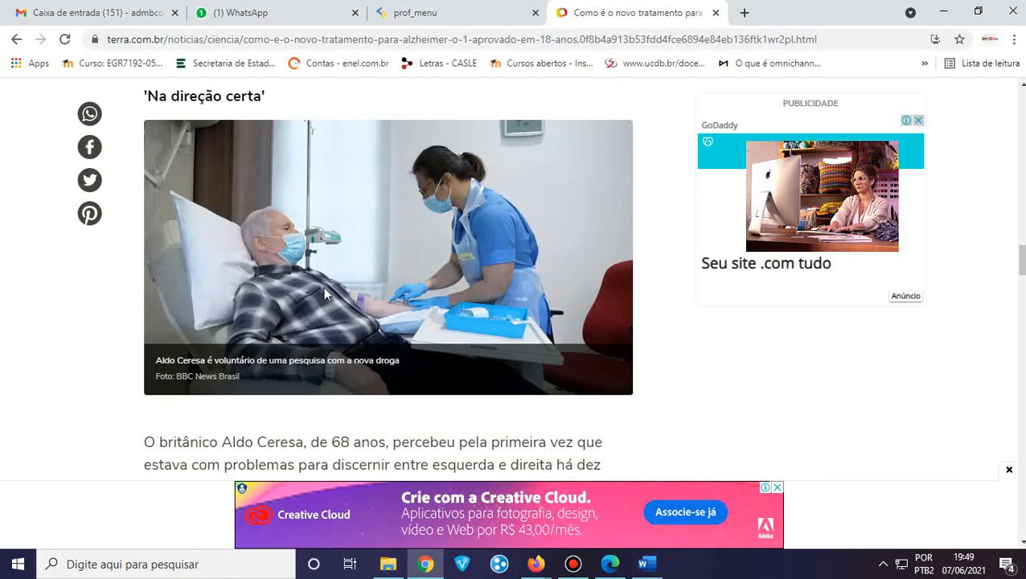
{"action": "right_click", "coordinate": [325, 215]}
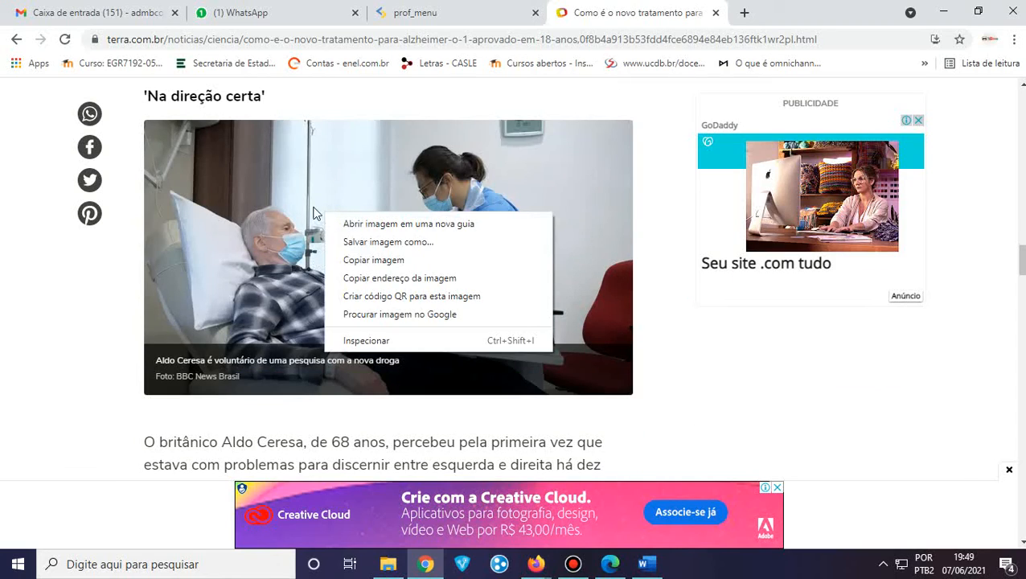
{"action": "left_click", "coordinate": [374, 262]}
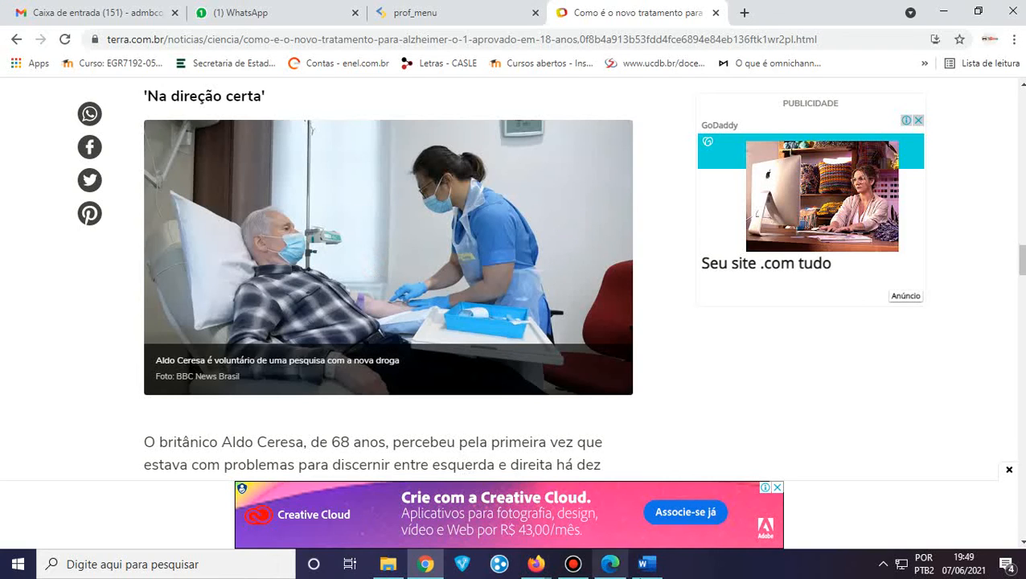
{"action": "left_click", "coordinate": [645, 565]}
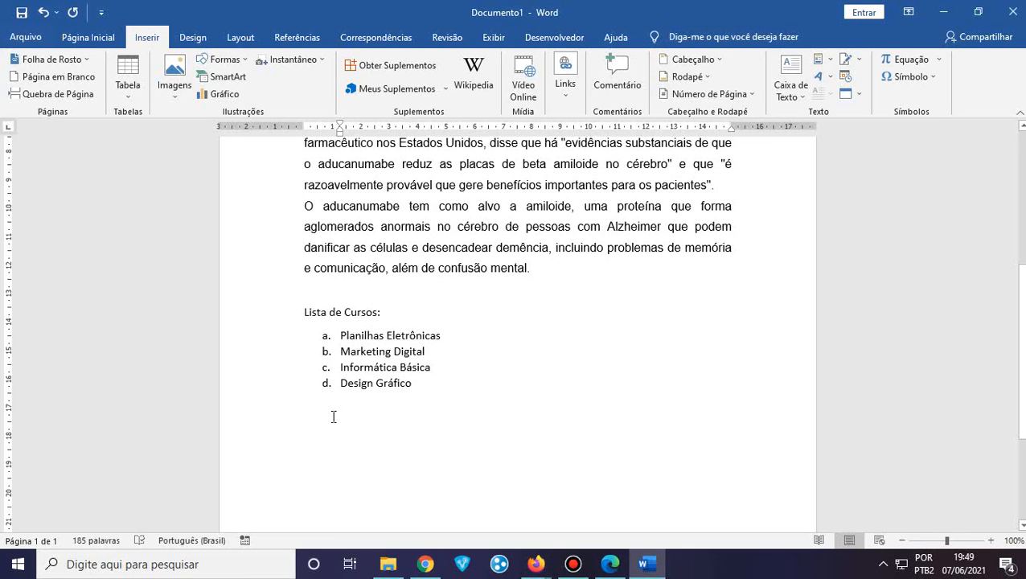
Paste the copied photo as an image on a new unindented line below the list
{"action": "key", "text": "Return"}
{"action": "key", "text": "BackSpace"}
{"action": "key", "text": "BackSpace"}
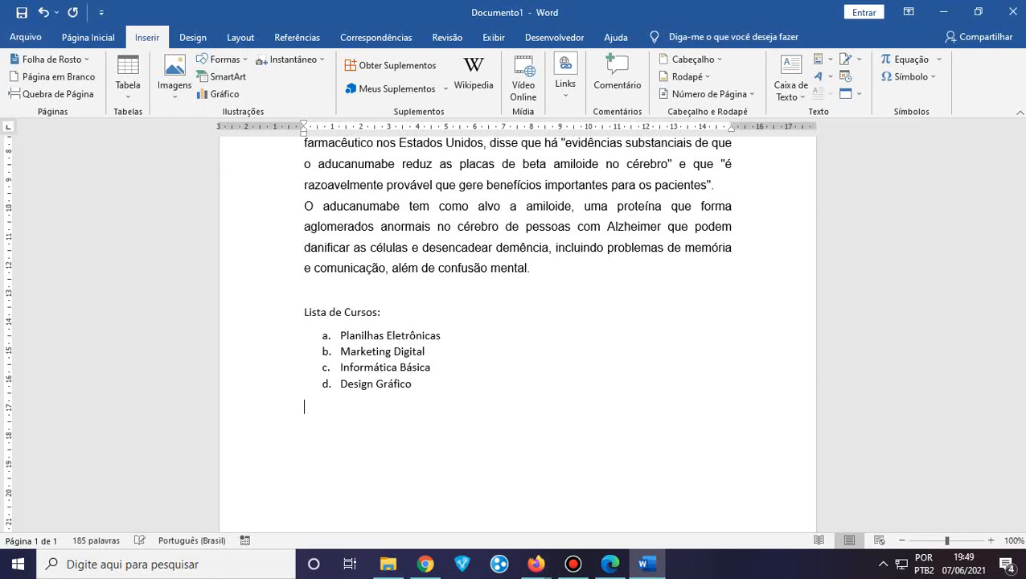
{"action": "right_click", "coordinate": [463, 435]}
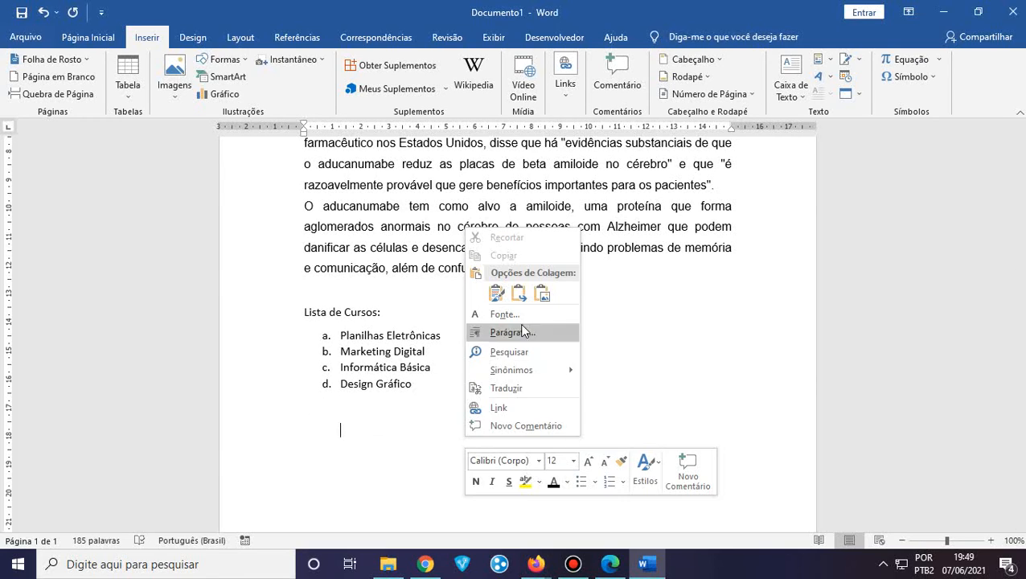
{"action": "left_click", "coordinate": [542, 294]}
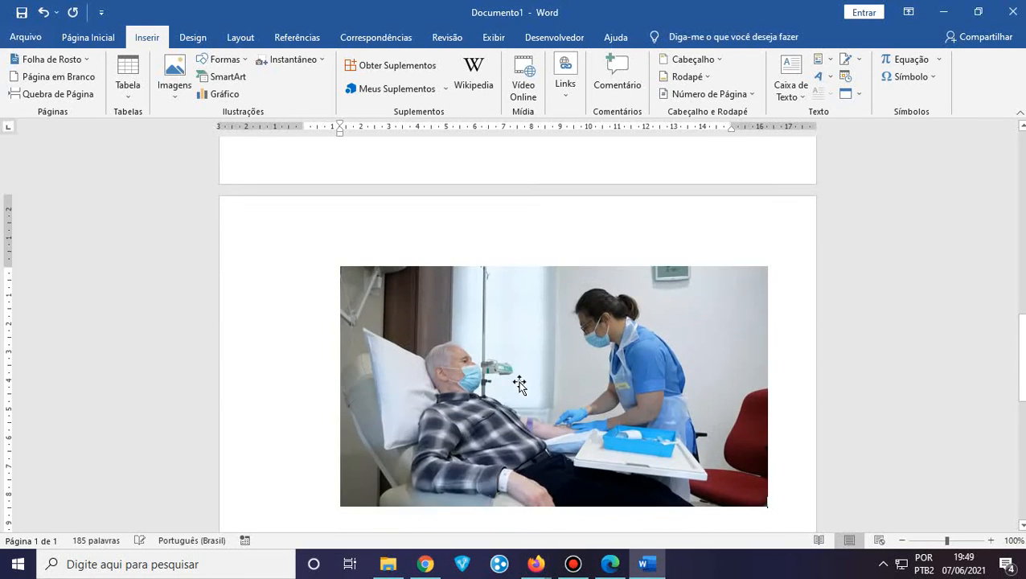
Select the pasted photo on page 2, then go back to the Terra article in Chrome
{"action": "scroll", "coordinate": [520, 374], "scroll_direction": "up", "scroll_amount": 8}
{"action": "scroll", "coordinate": [520, 373], "scroll_direction": "down", "scroll_amount": 8}
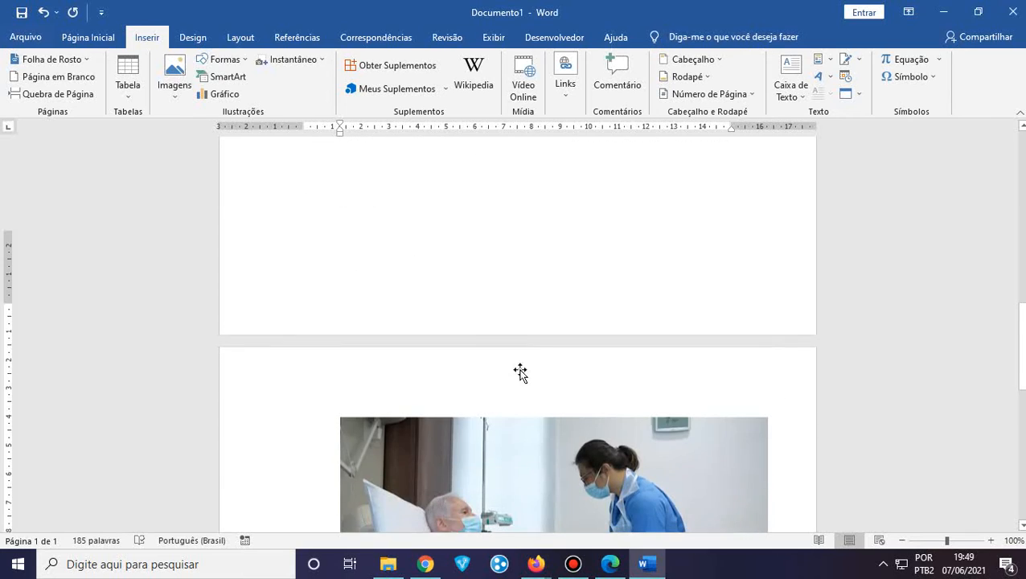
{"action": "left_click", "coordinate": [521, 366]}
{"action": "scroll", "coordinate": [522, 367], "scroll_direction": "up", "scroll_amount": 4}
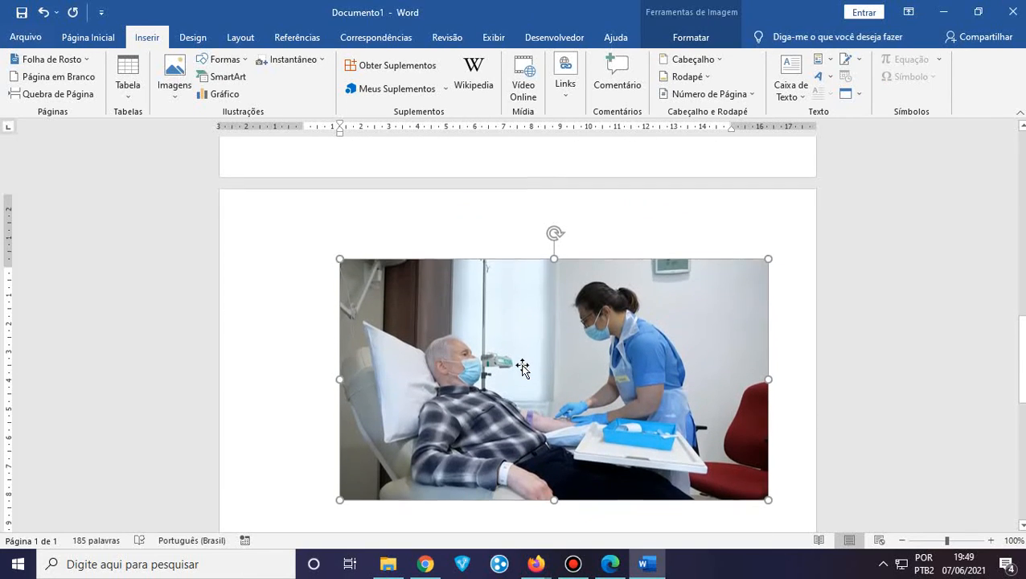
{"action": "scroll", "coordinate": [523, 369], "scroll_direction": "down", "scroll_amount": 1}
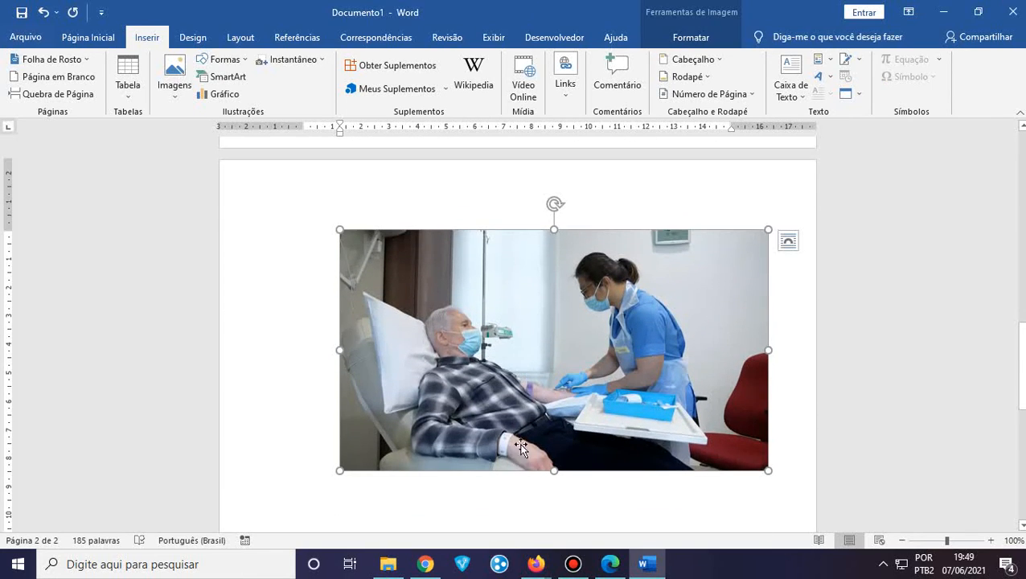
{"action": "left_click", "coordinate": [424, 566]}
Reopen the article photo's context menu in Chrome, then switch back to the Word document
{"action": "right_click", "coordinate": [381, 224]}
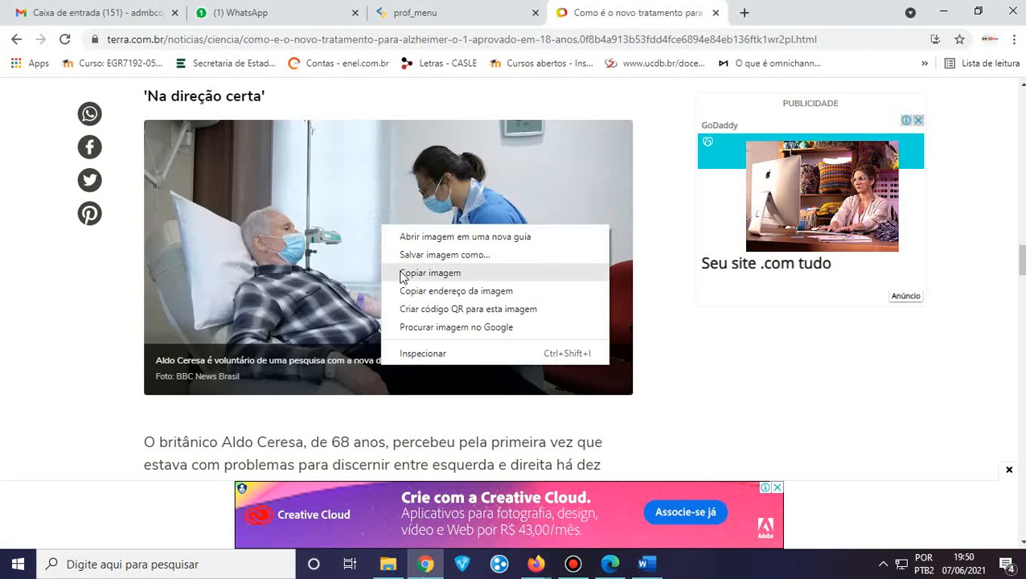
{"action": "left_click", "coordinate": [643, 564]}
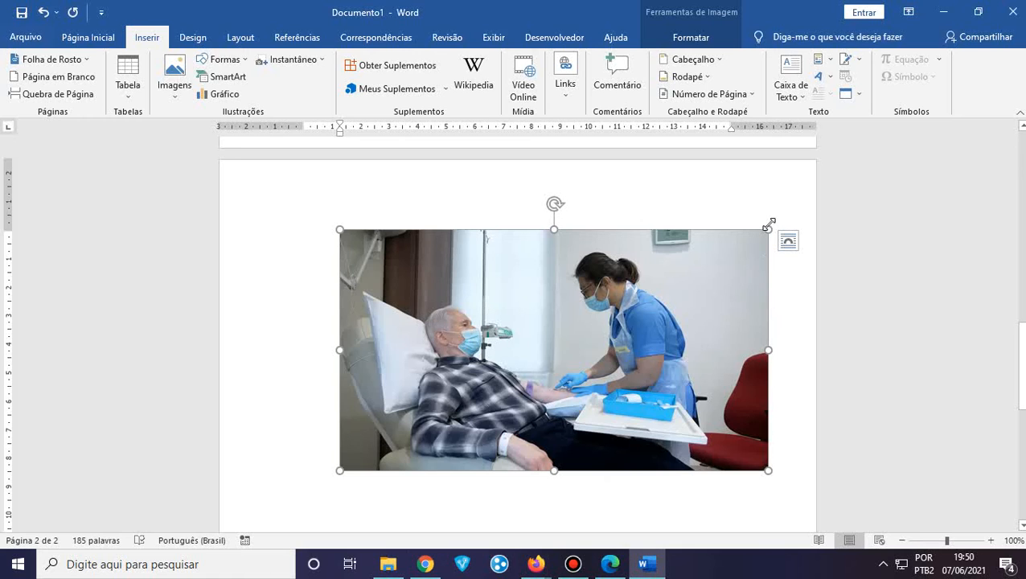
Shrink the pasted volunteer photo on page 2 proportionally from its corner
{"action": "left_click_drag", "start_coordinate": [768, 229], "coordinate": [732, 246]}
{"action": "left_click_drag", "start_coordinate": [683, 267], "coordinate": [729, 272]}
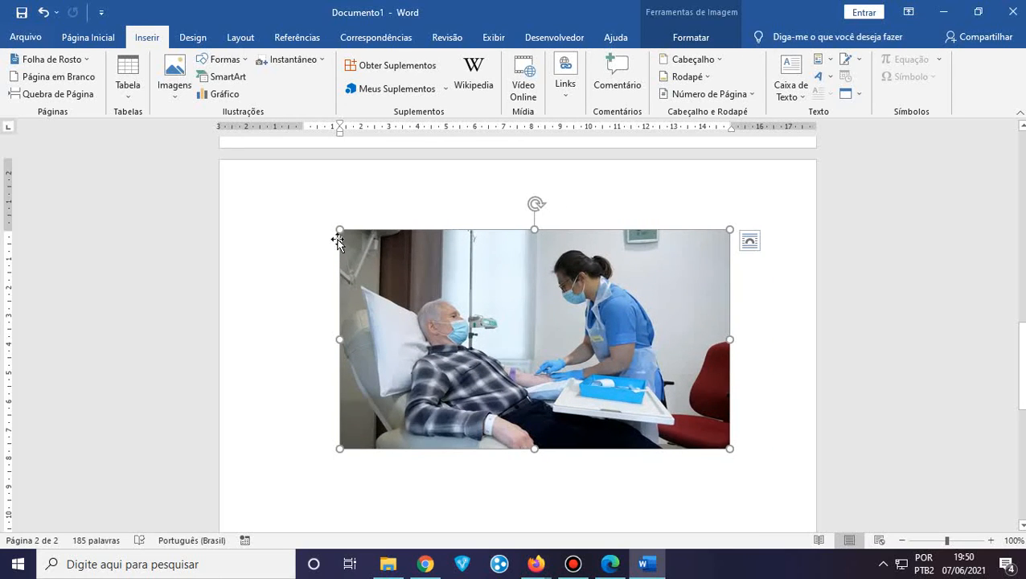
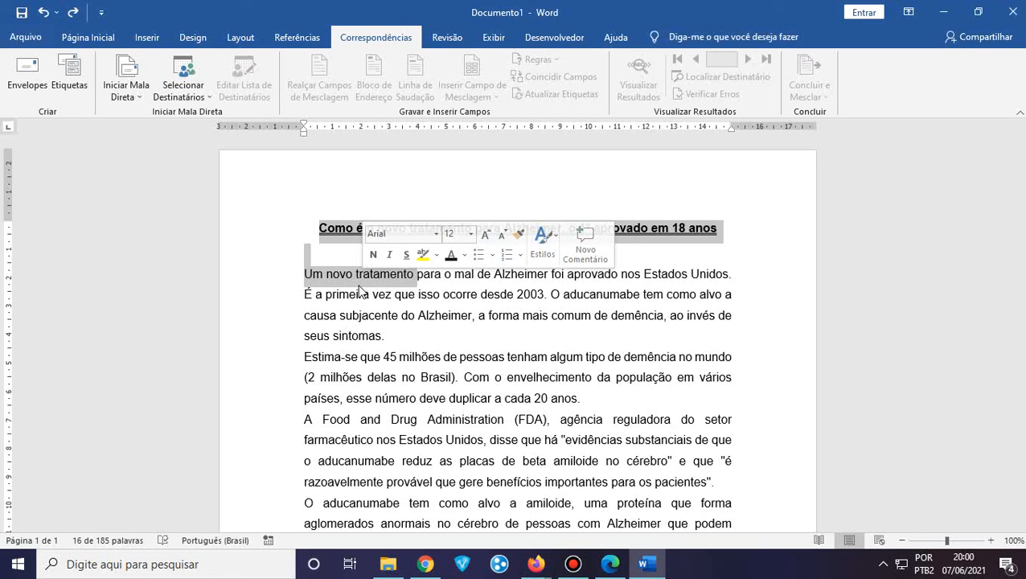
Select the whole article title and show the Revisão ribbon tab
{"action": "left_click", "coordinate": [364, 280]}
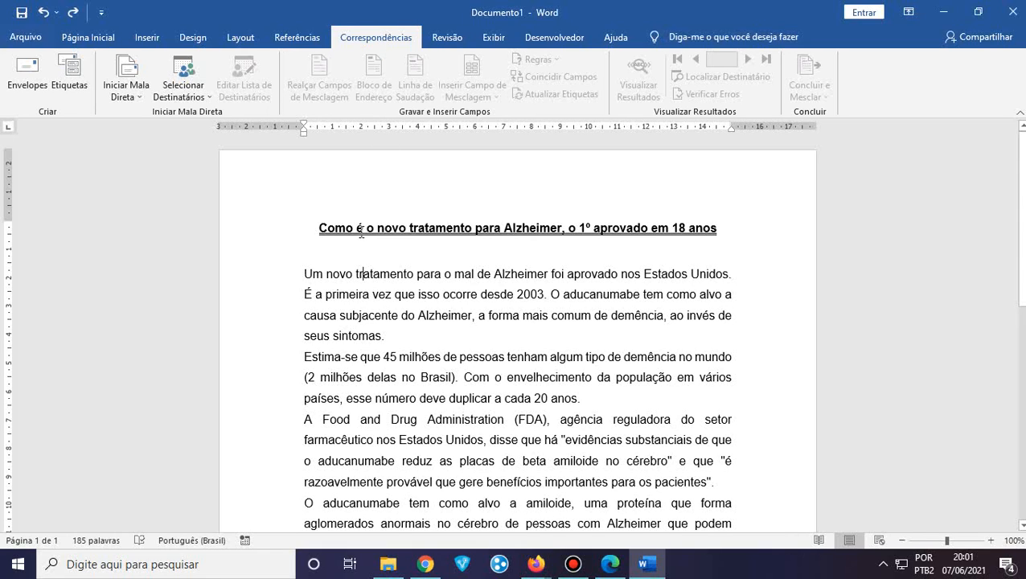
{"action": "left_click_drag", "start_coordinate": [310, 230], "coordinate": [734, 214]}
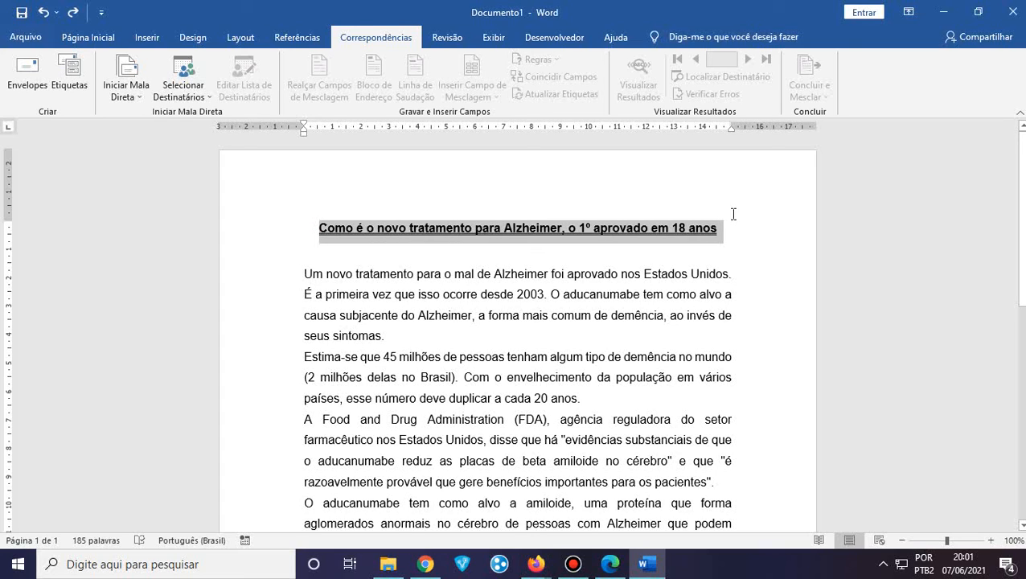
{"action": "left_click_drag", "start_coordinate": [734, 214], "coordinate": [732, 214]}
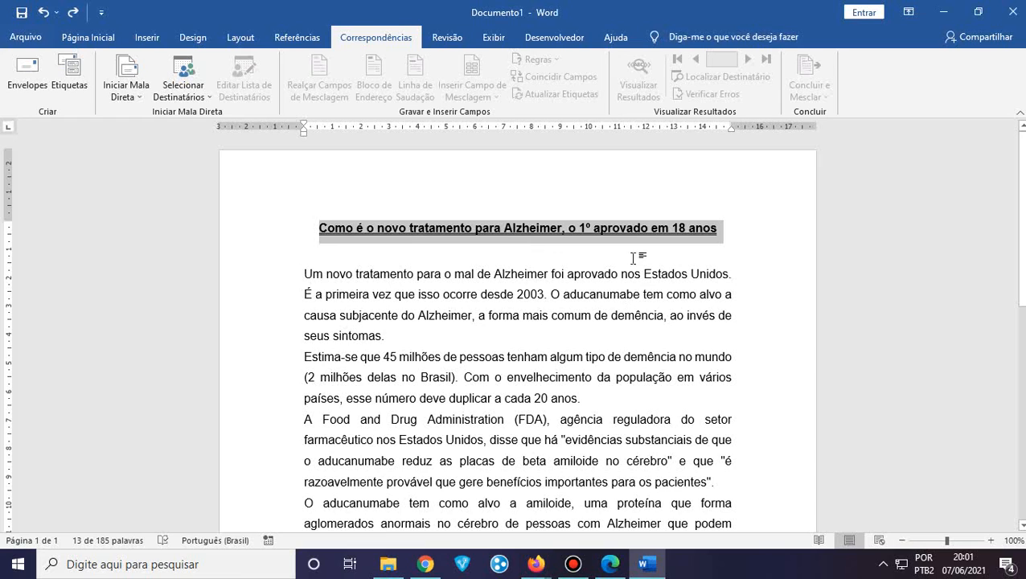
{"action": "left_click", "coordinate": [459, 41]}
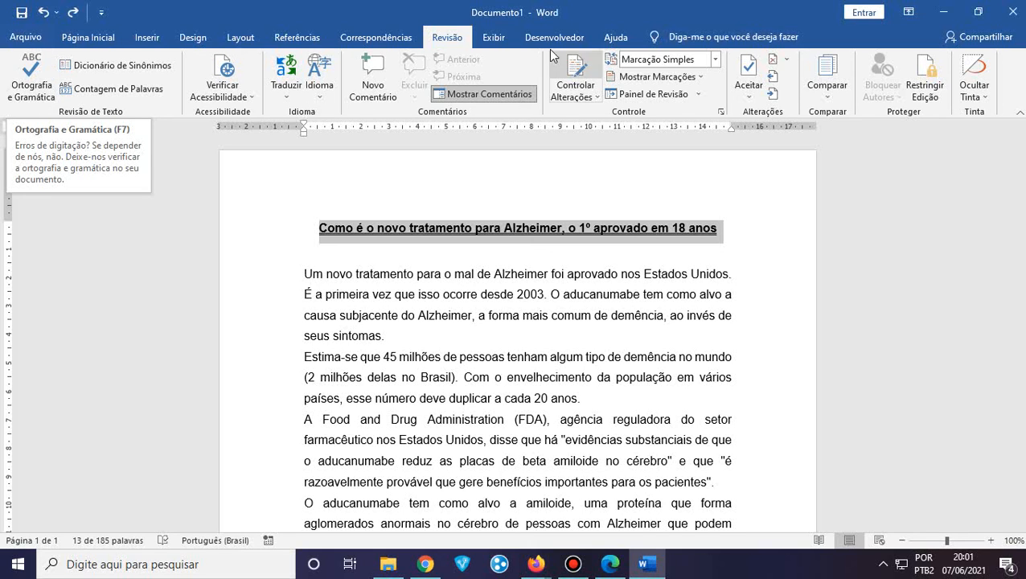
In Exibir, toggle Régua, Linhas de Grade and Painel de Navegação on and off, leaving Régua checked
{"action": "left_click", "coordinate": [494, 38]}
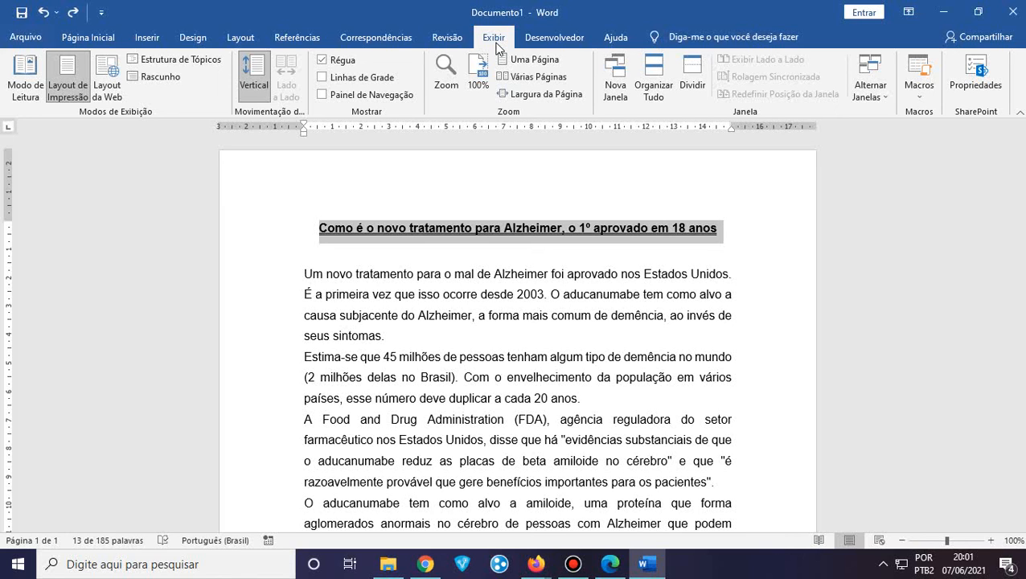
{"action": "left_click", "coordinate": [323, 59]}
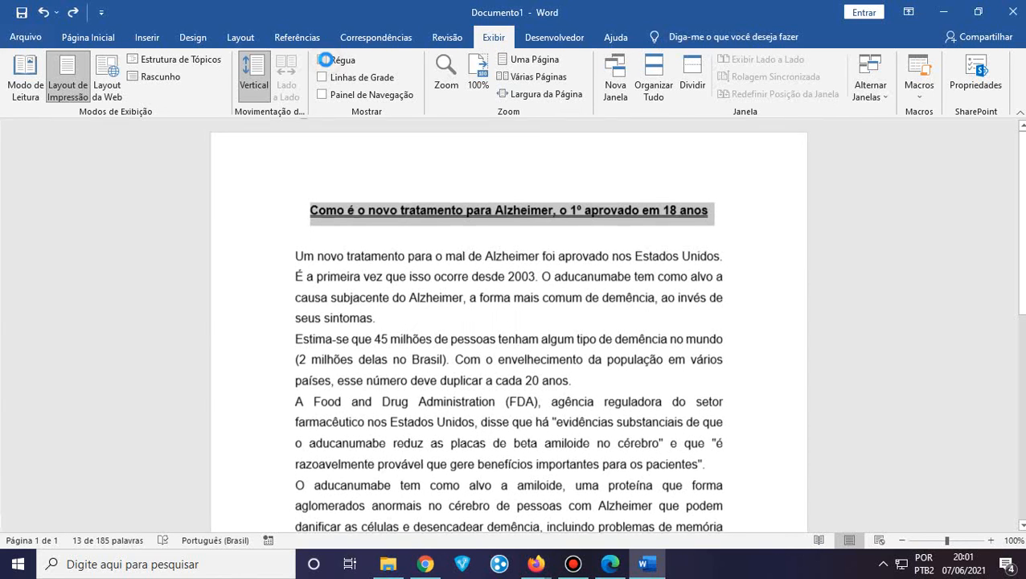
{"action": "left_click", "coordinate": [323, 59]}
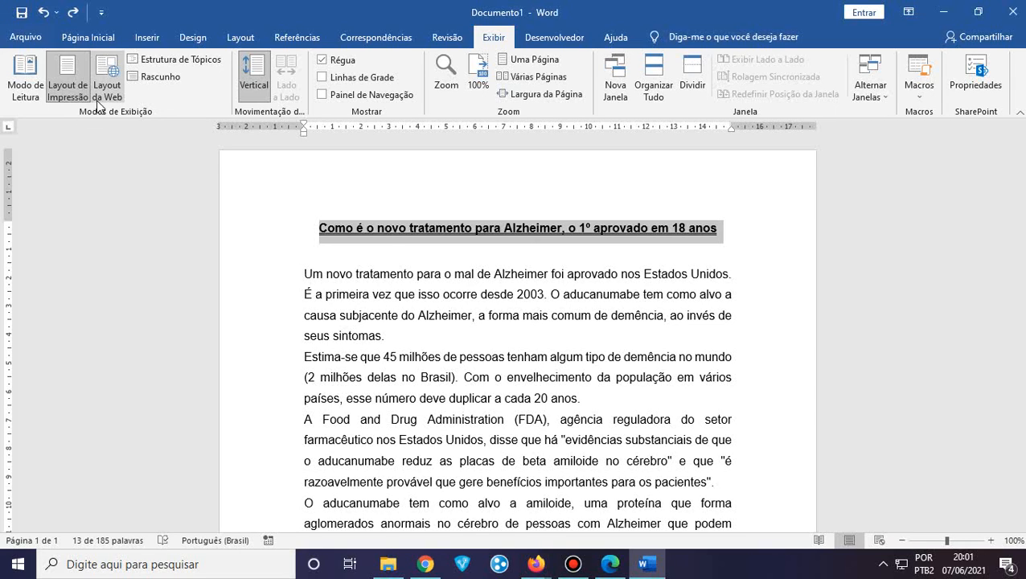
{"action": "left_click", "coordinate": [360, 80]}
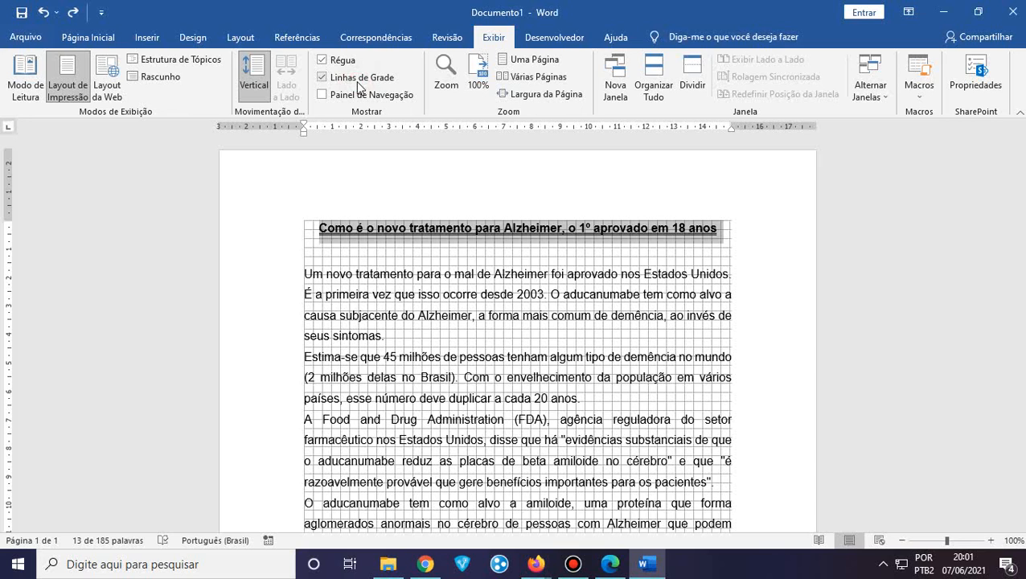
{"action": "left_click", "coordinate": [360, 87]}
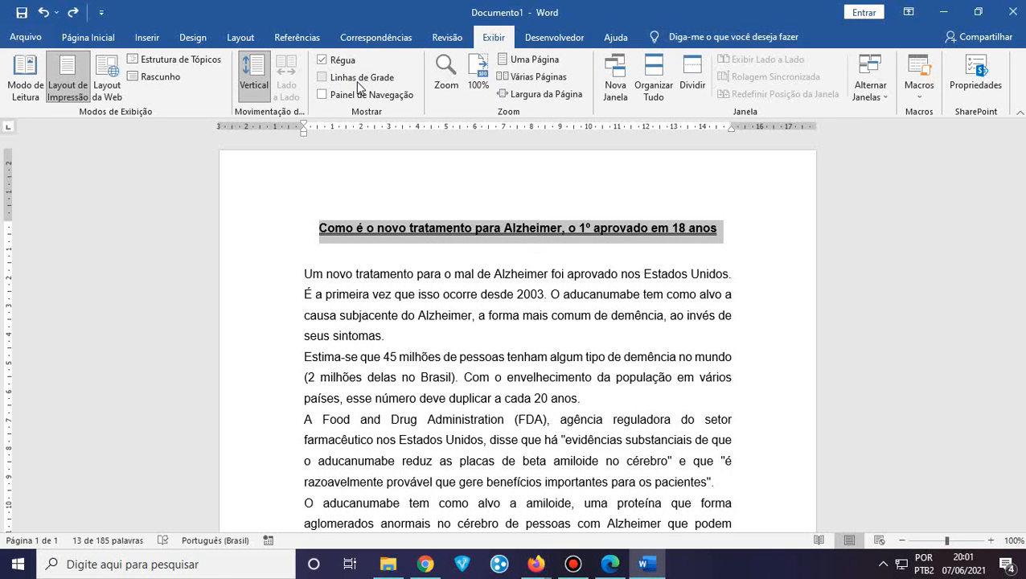
{"action": "left_click", "coordinate": [362, 100]}
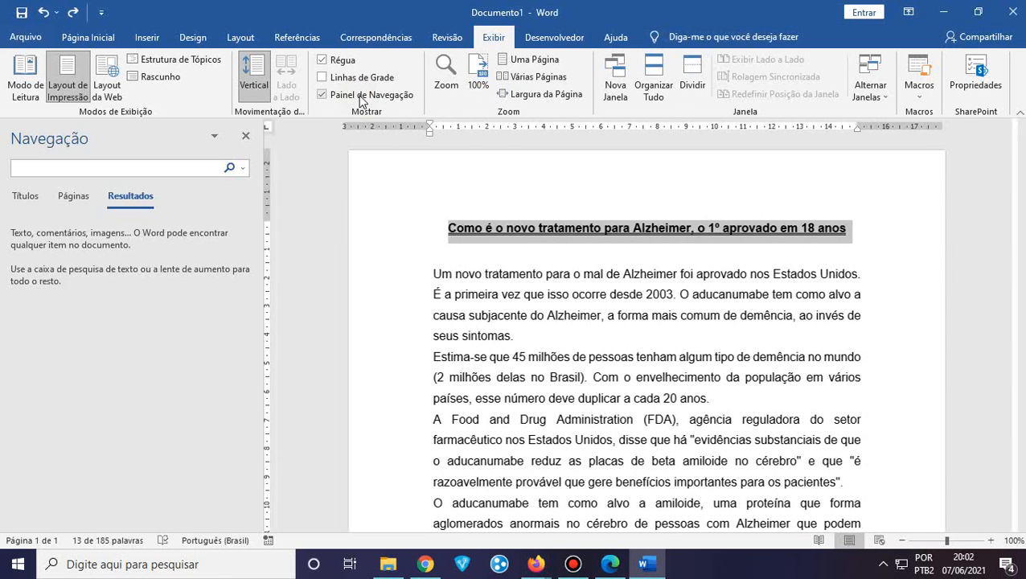
{"action": "left_click", "coordinate": [360, 97]}
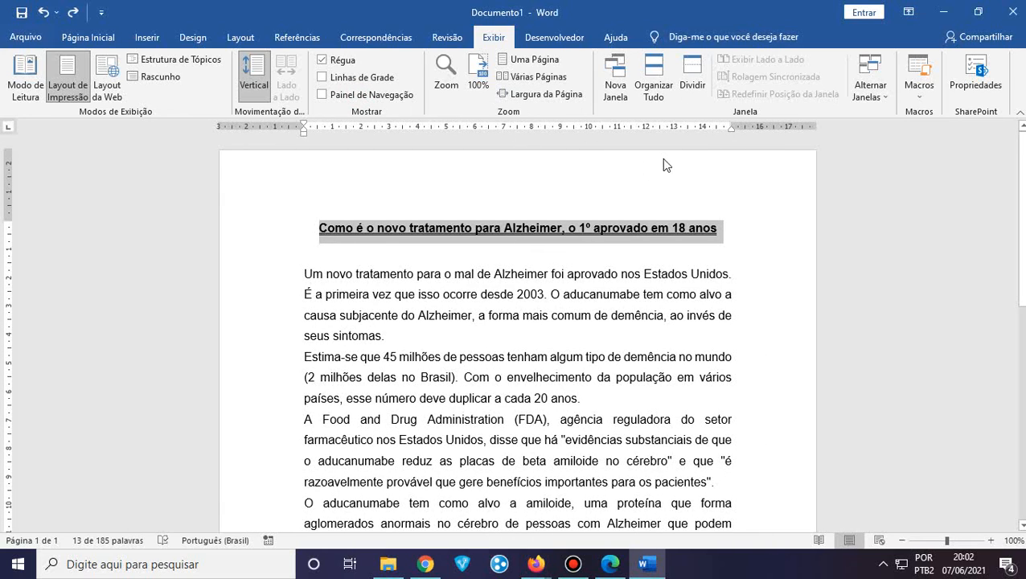
{"action": "left_click", "coordinate": [338, 65]}
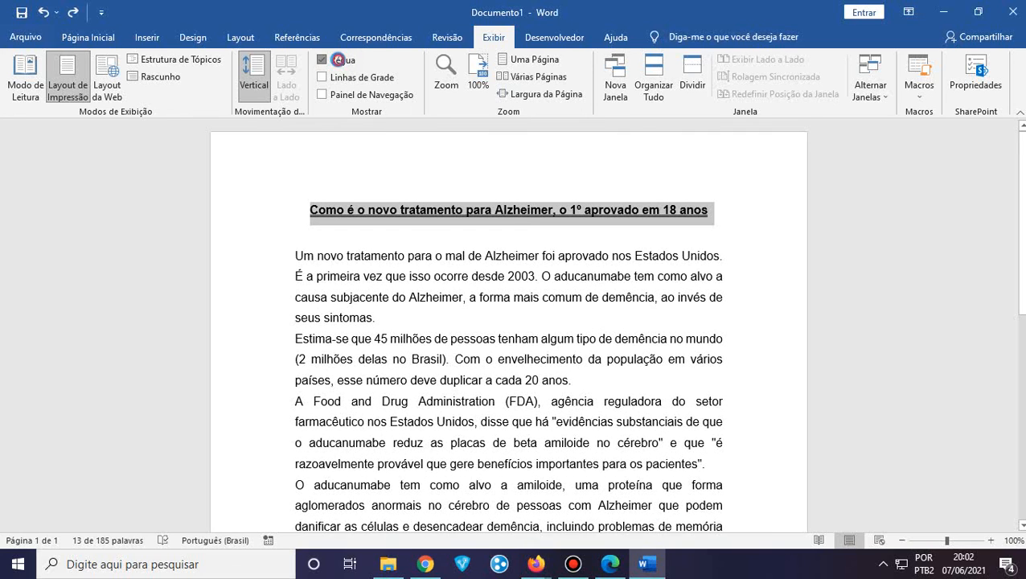
{"action": "left_click", "coordinate": [338, 64]}
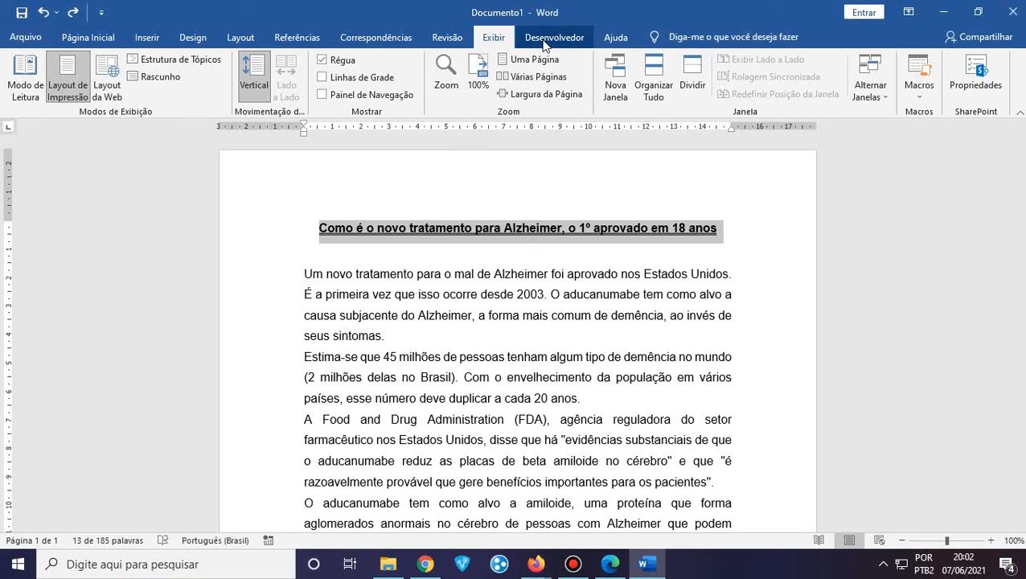
Go through Página Inicial and Correspondências, land back on Página Inicial, then switch to Firefox
{"action": "left_click", "coordinate": [89, 40]}
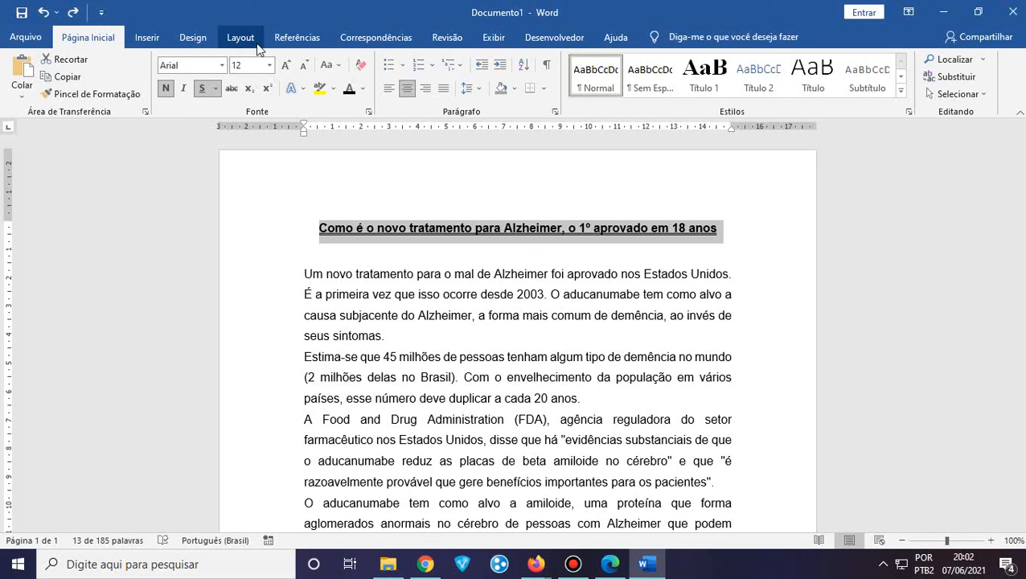
{"action": "left_click", "coordinate": [362, 36]}
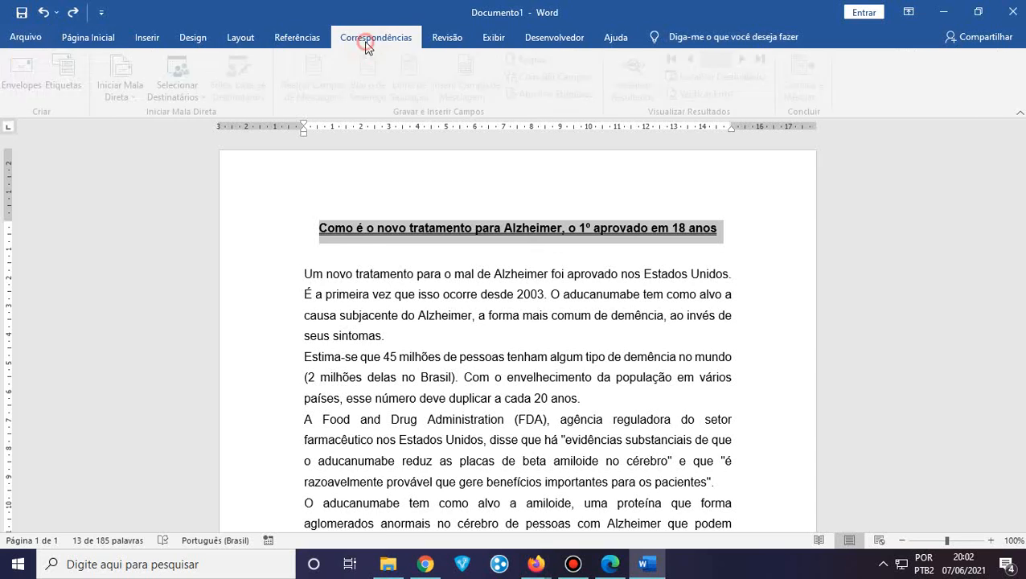
{"action": "left_click", "coordinate": [67, 38]}
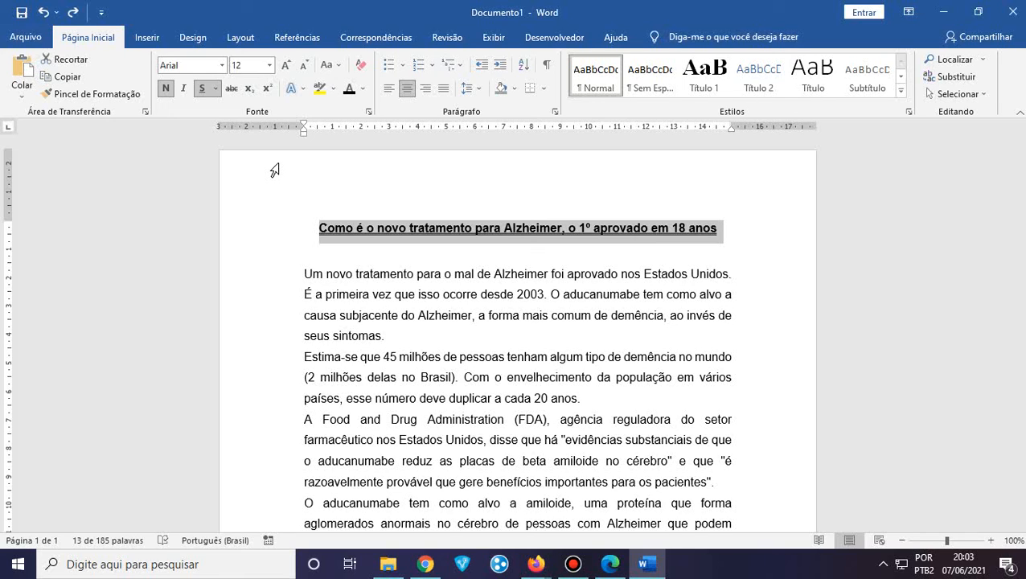
{"action": "left_click", "coordinate": [535, 564]}
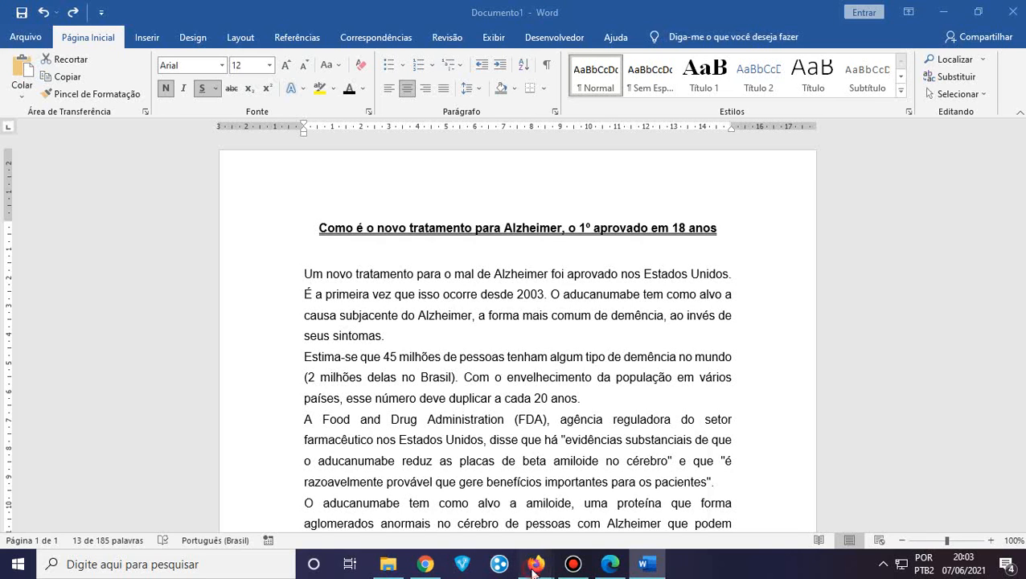
Stop presenting in the Google Meet call and bring up the Bandicam recorder window
{"action": "left_click", "coordinate": [466, 500]}
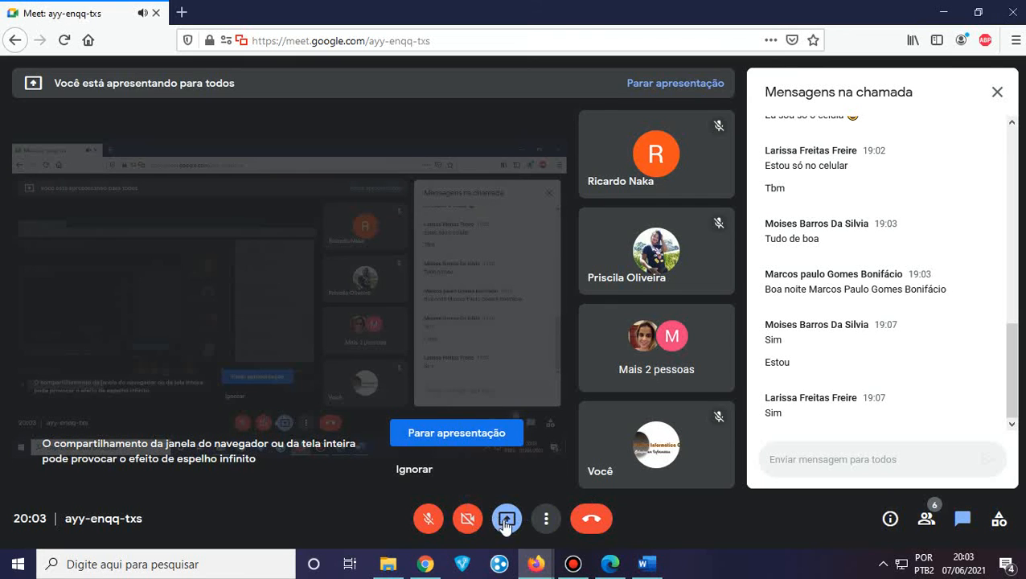
{"action": "left_click", "coordinate": [466, 431]}
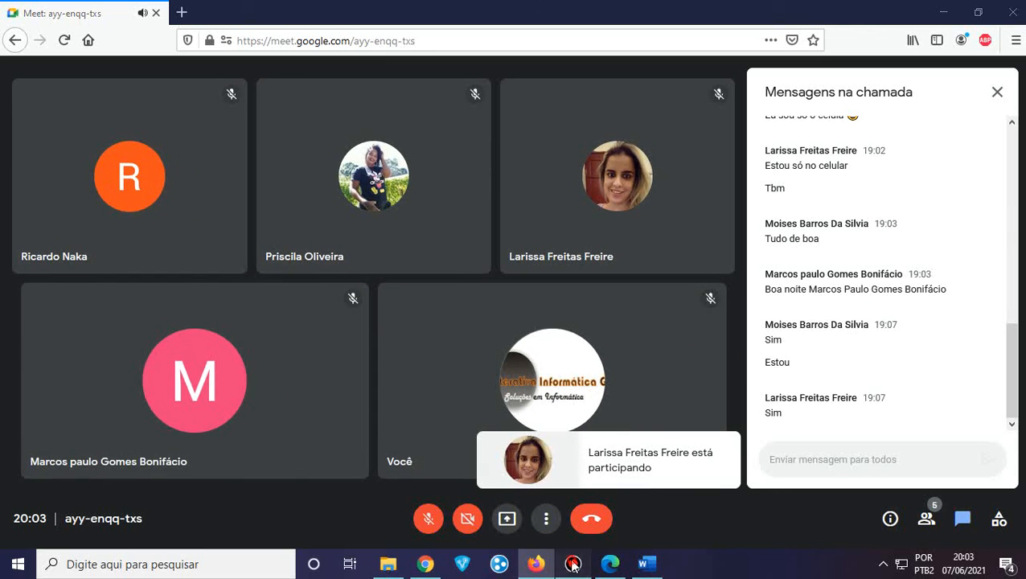
{"action": "left_click", "coordinate": [572, 563]}
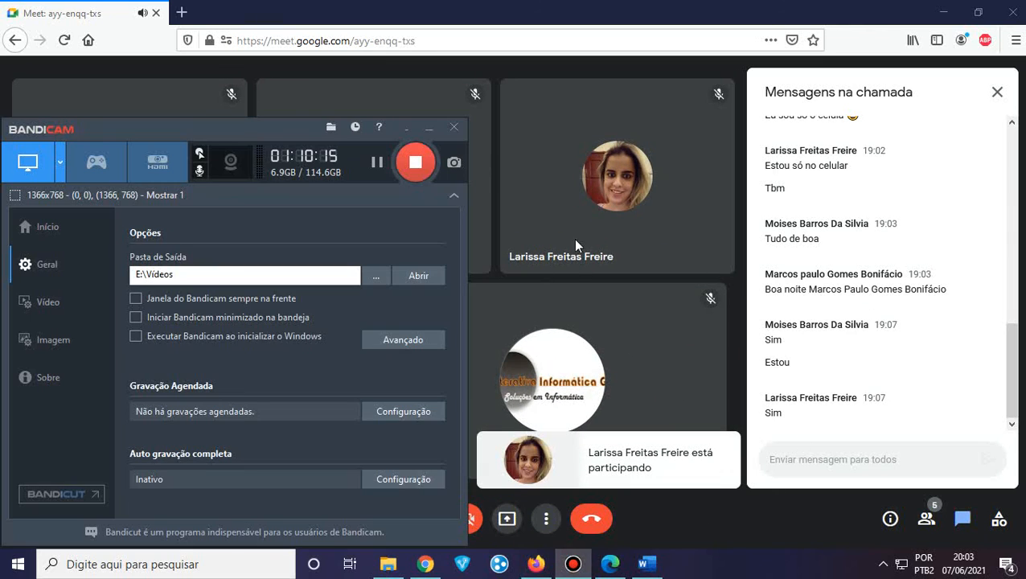